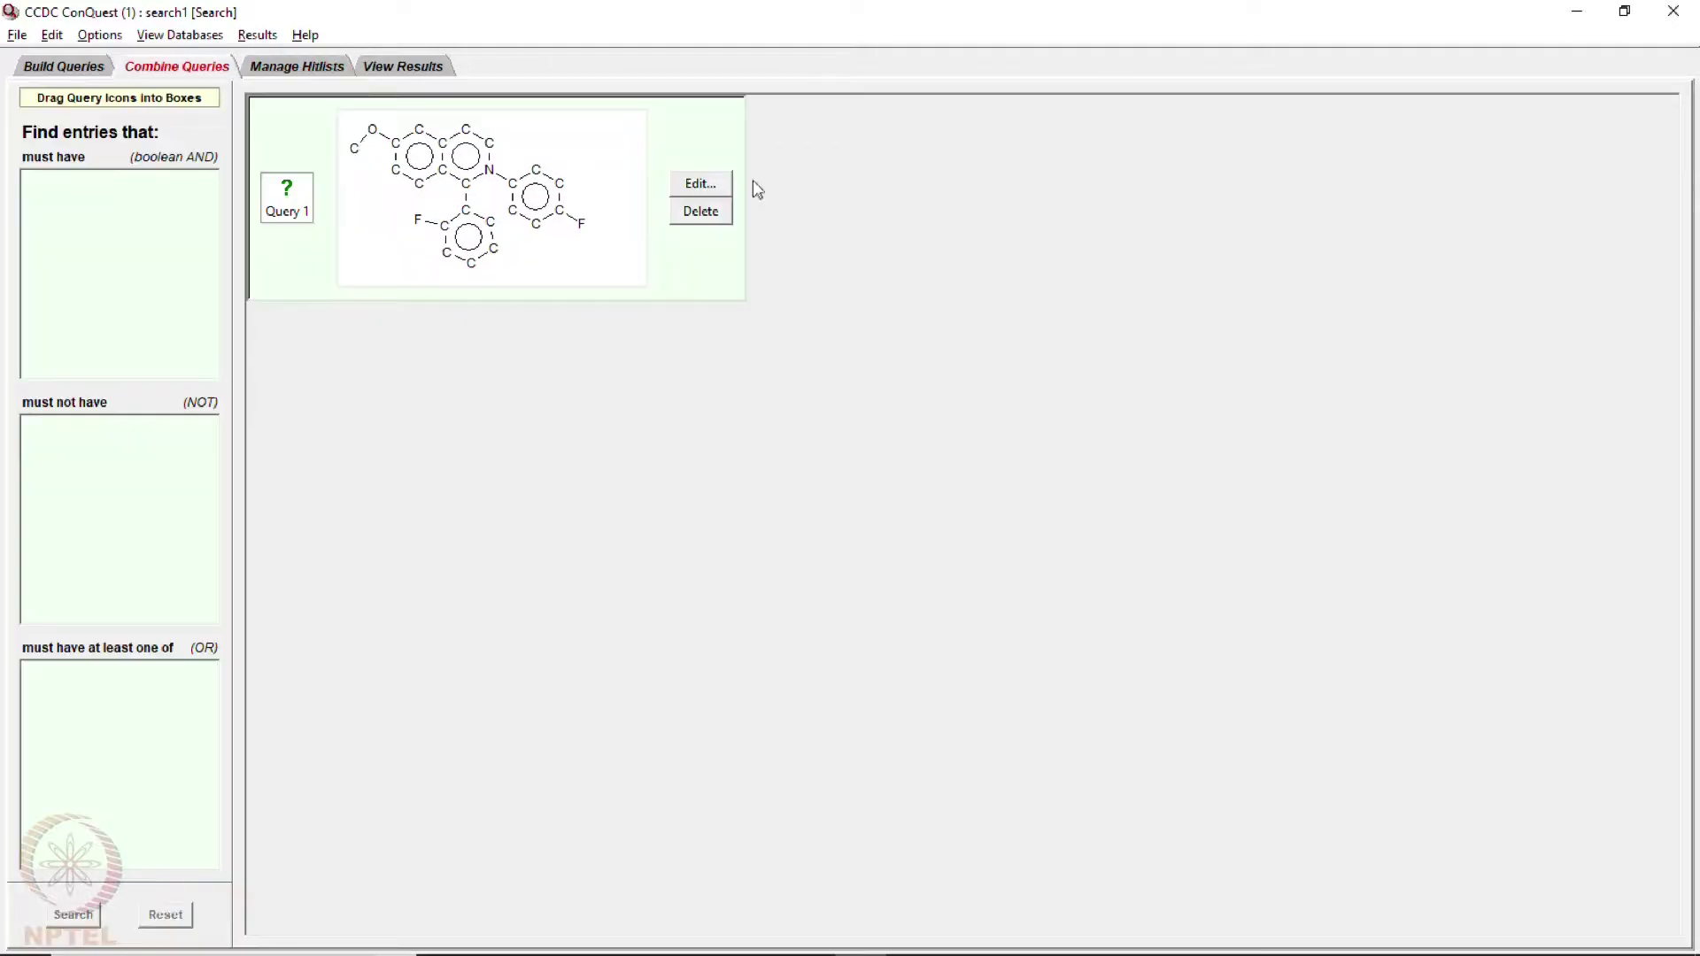
- Open Query 1 for editing and erase the fluorine atom from the phenyl ring attached to the isoquinoline's carbon
left_click(710, 188)
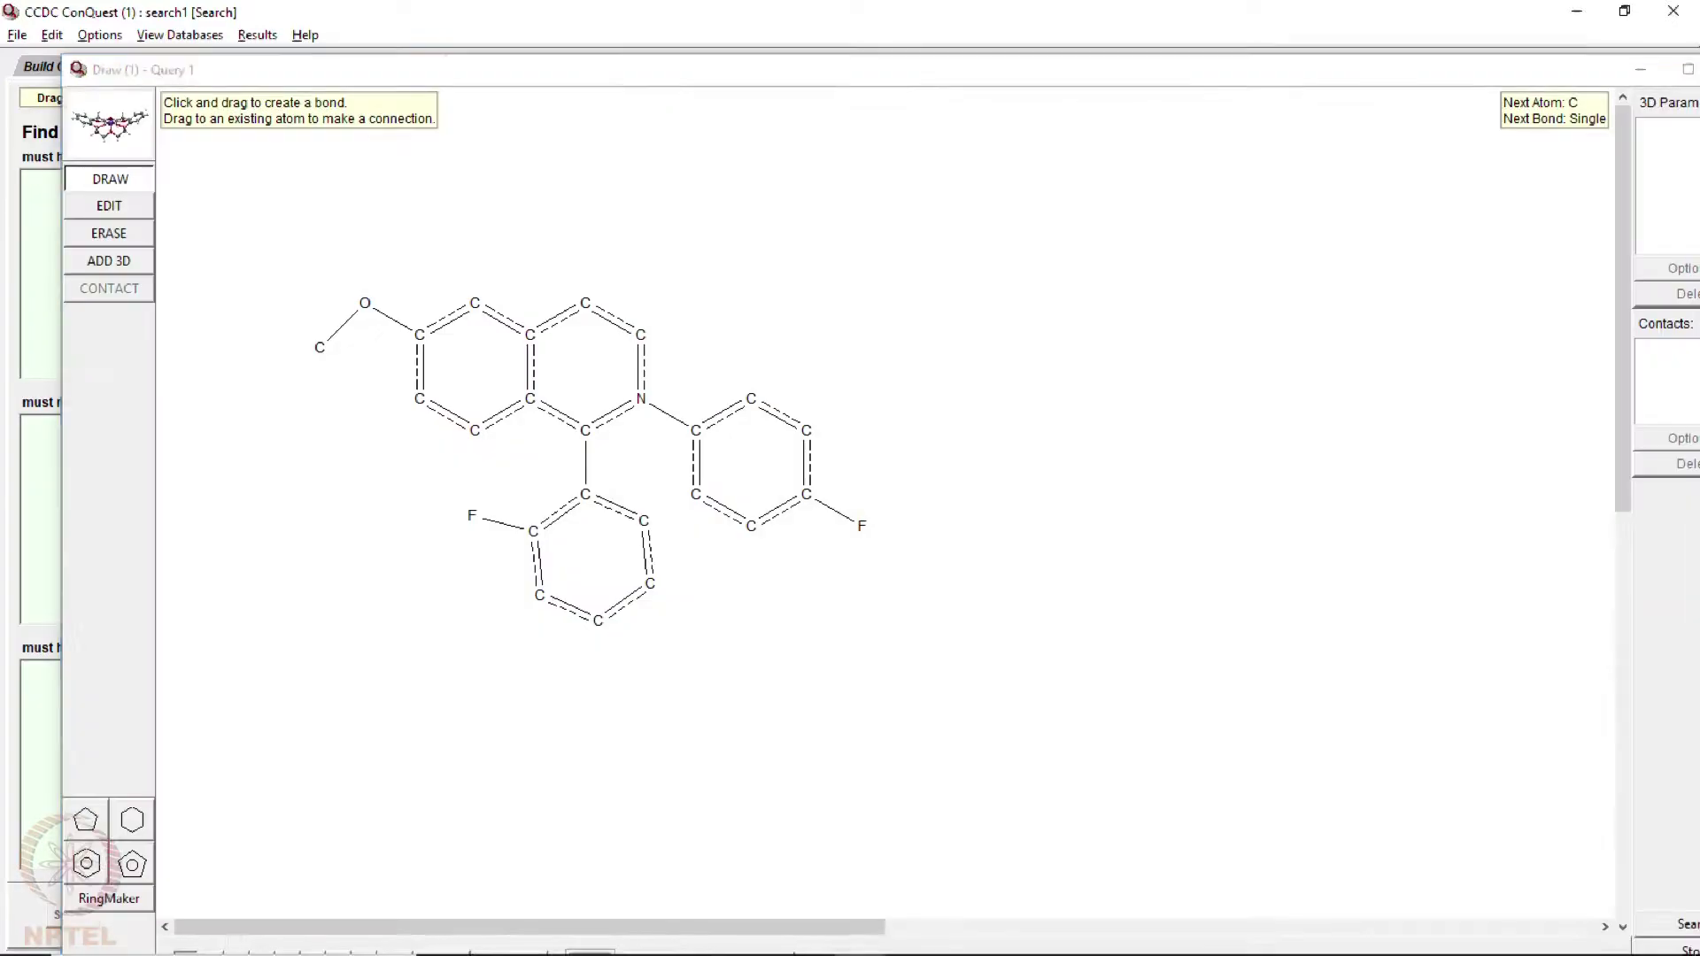
double_click(1689, 70)
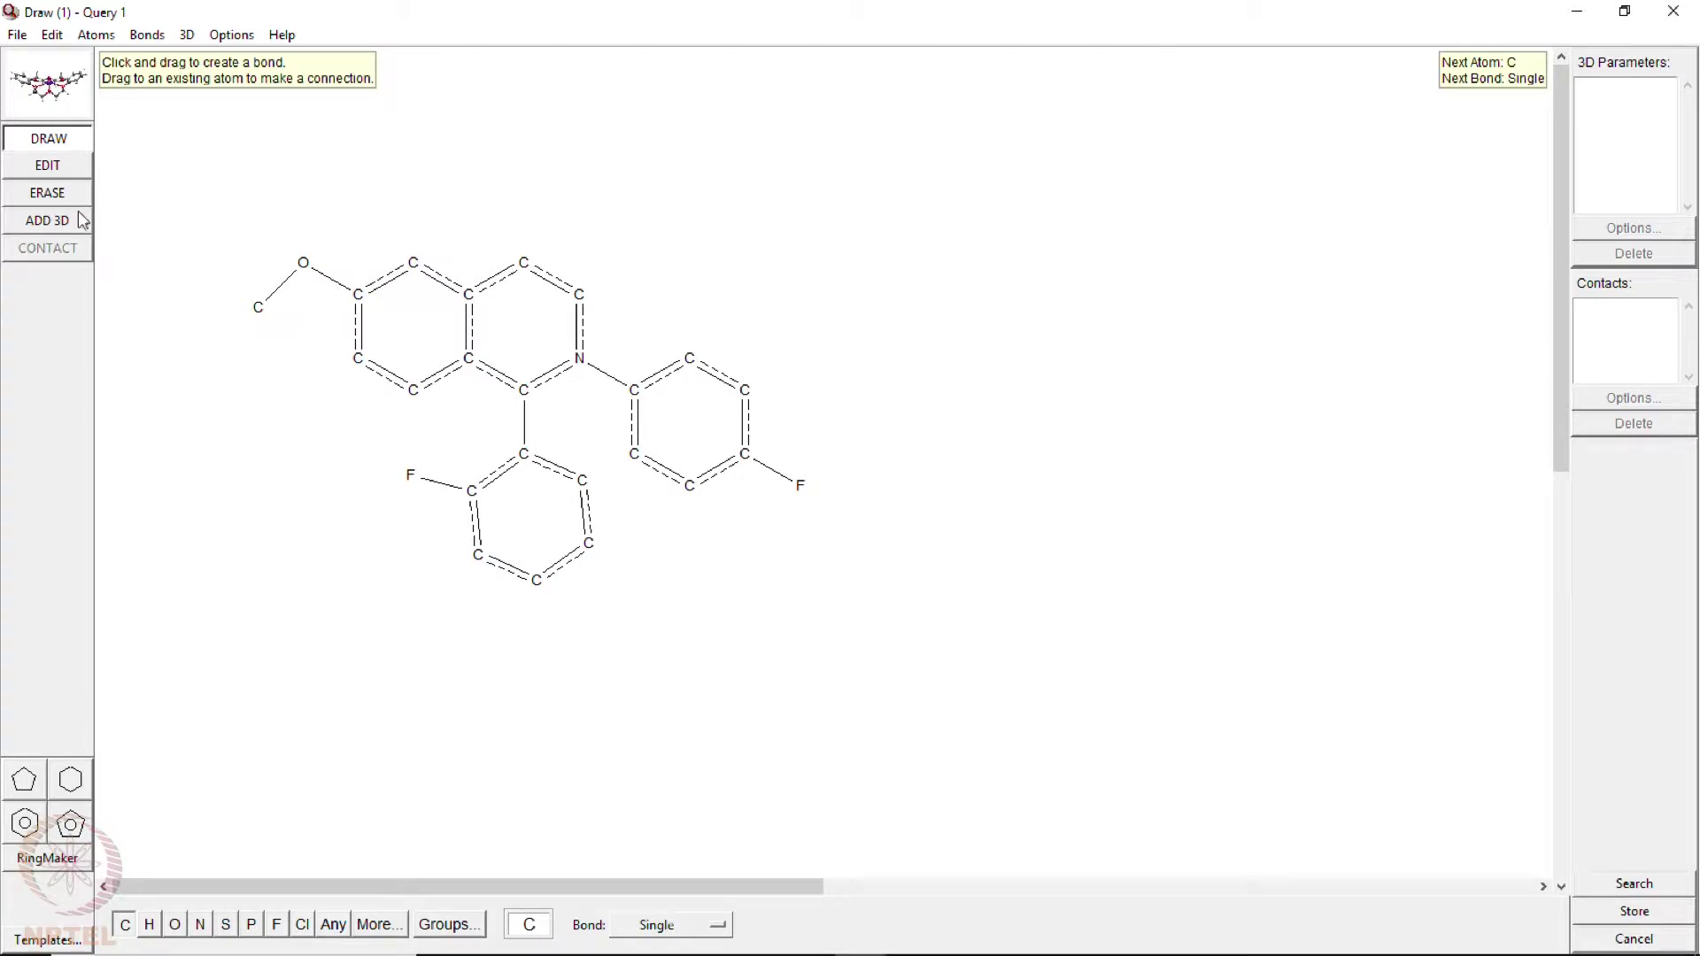
left_click(55, 193)
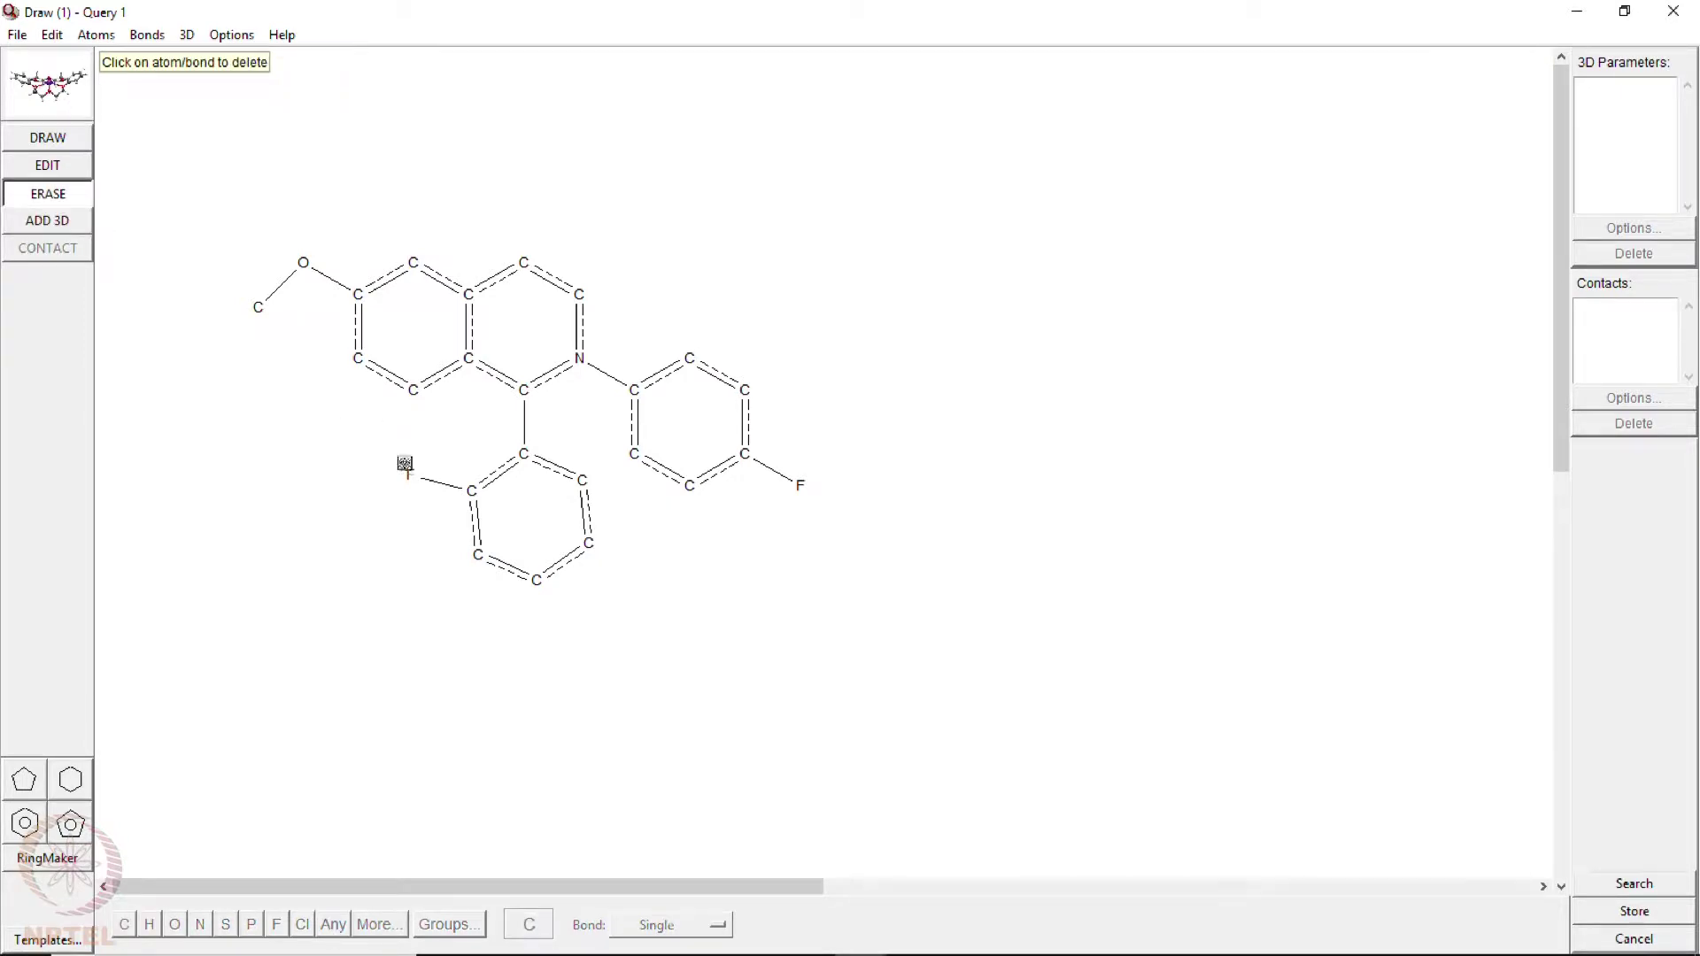
left_click(408, 472)
- Overwrite the existing query with the structure lacking that fluorine and run it against CSD version 5.39 as search2
left_click(1651, 885)
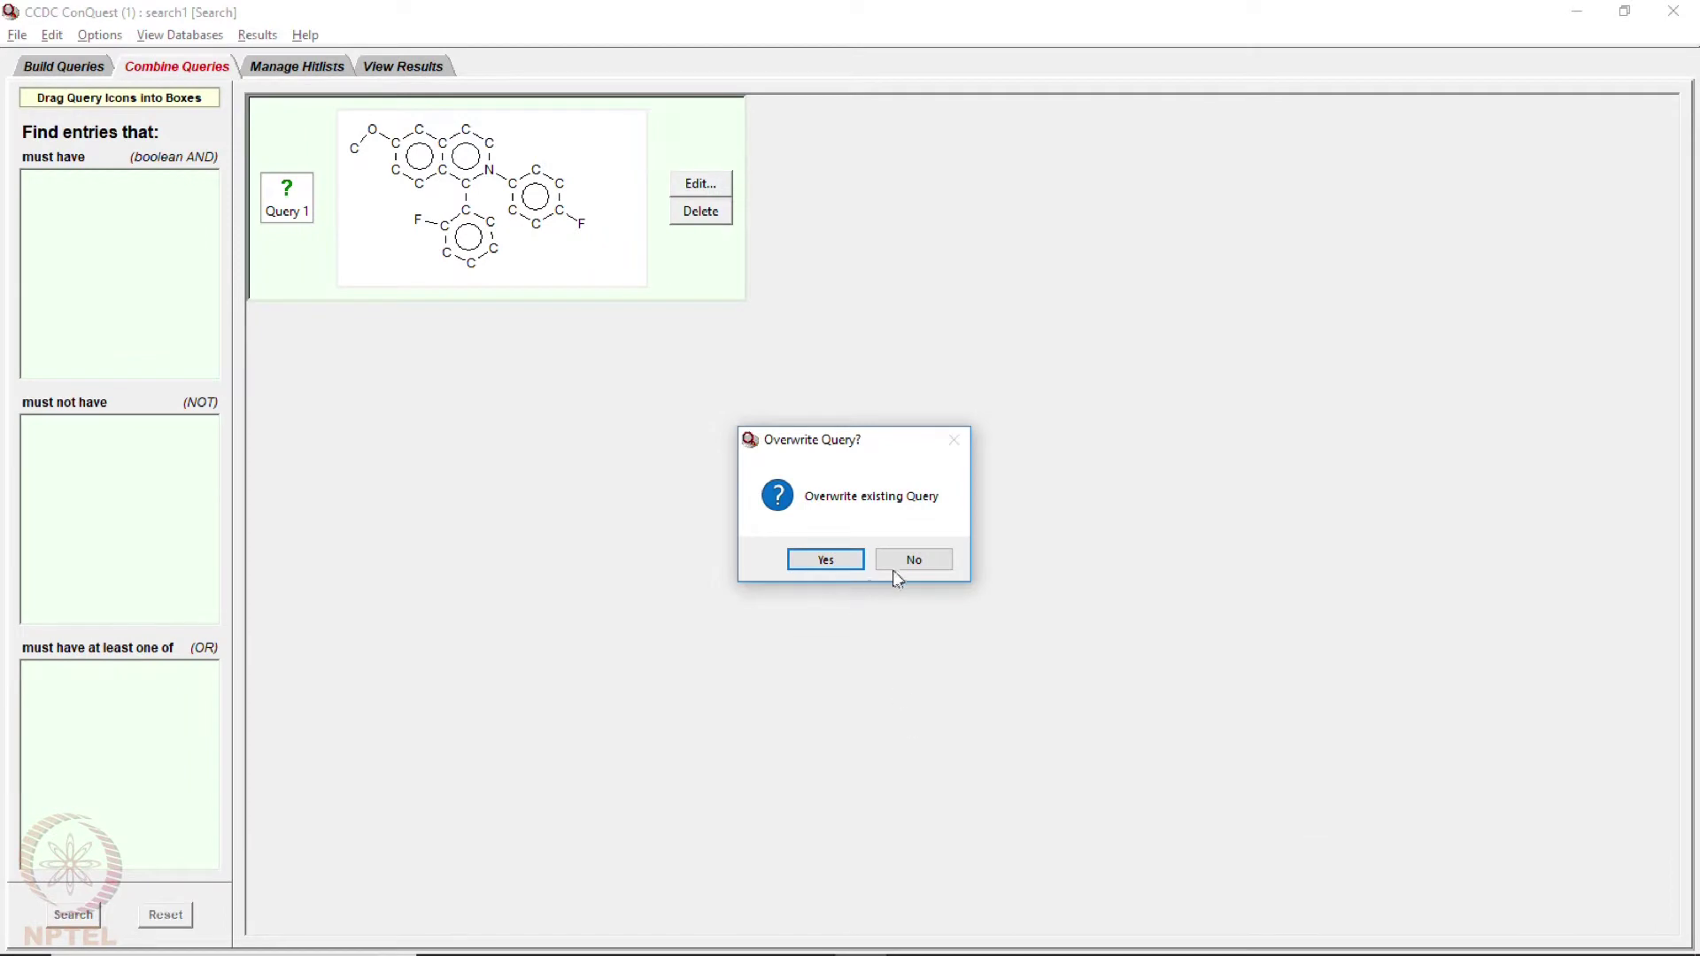
left_click(830, 562)
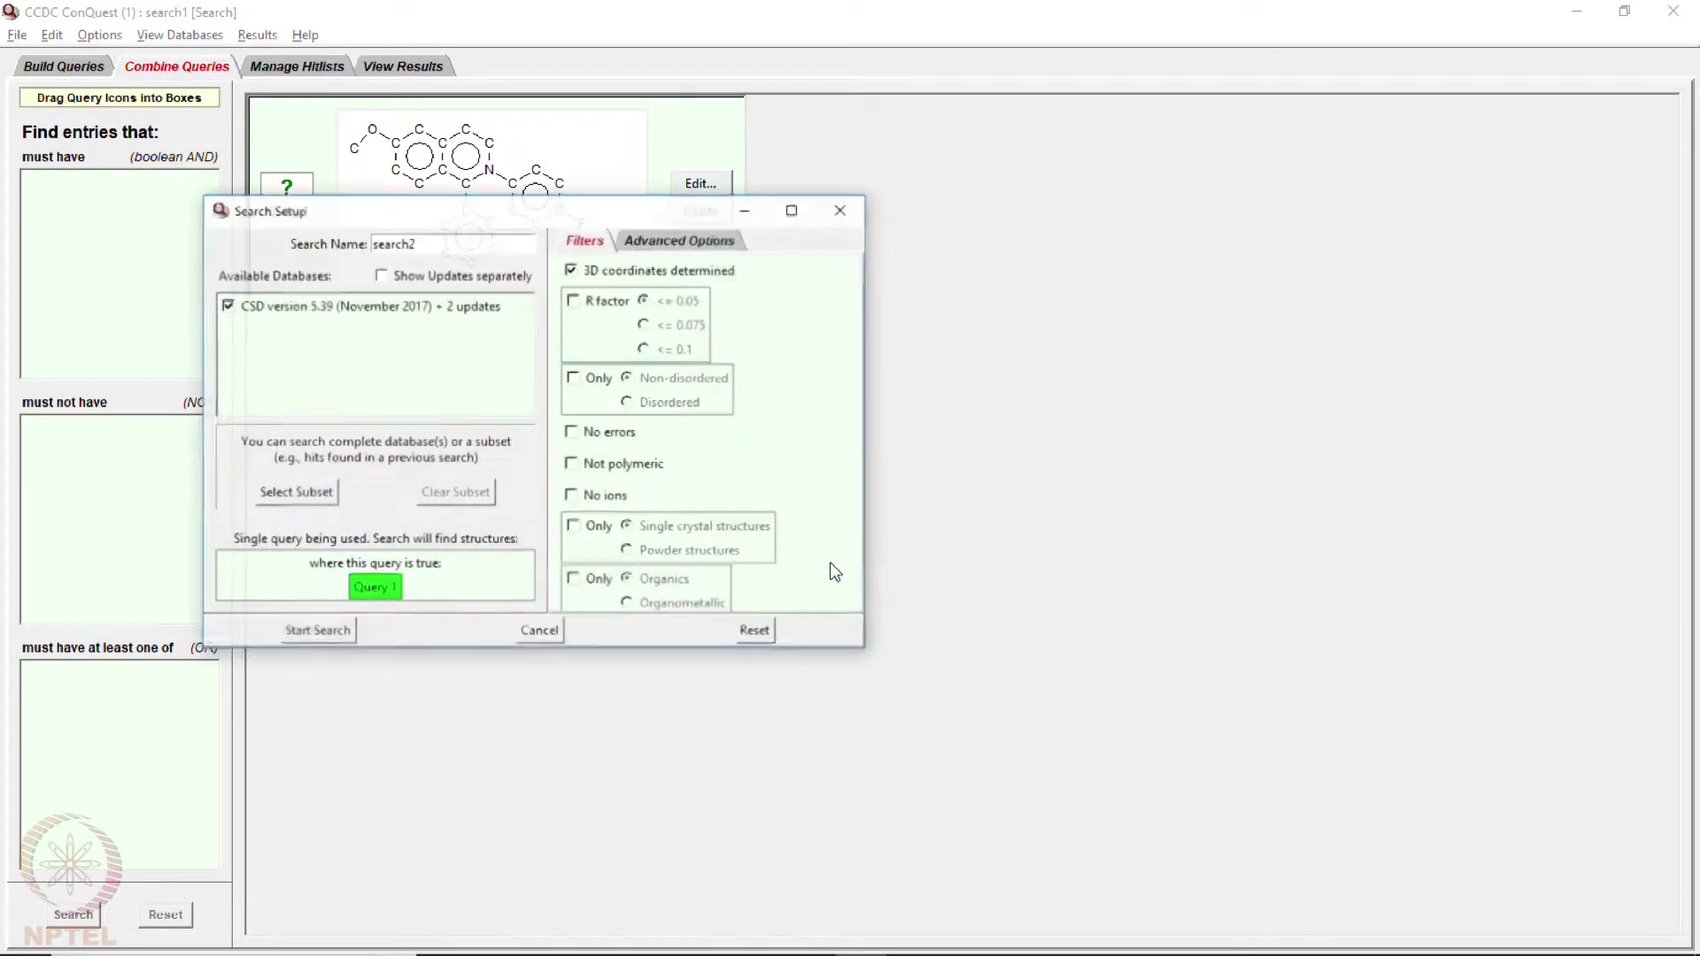
left_click(315, 636)
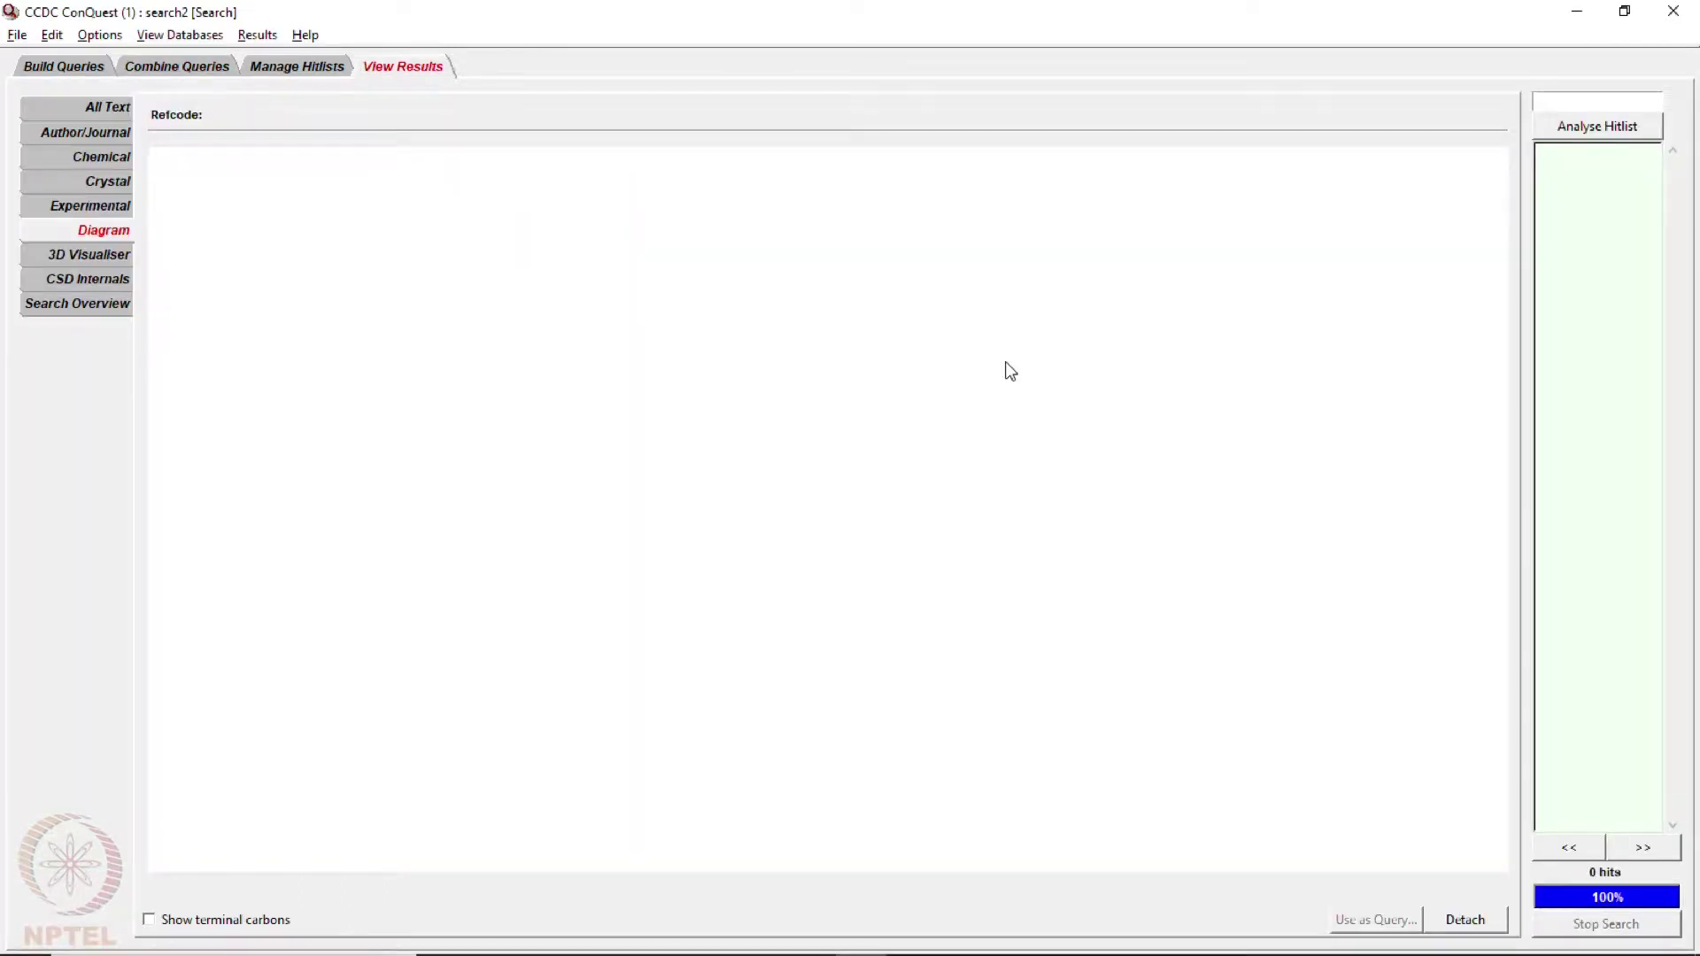
- Reopen Query 1 and change the five aromatic bonds of the nitrogen ring outside the shared ring edge to single bonds
left_click(175, 68)
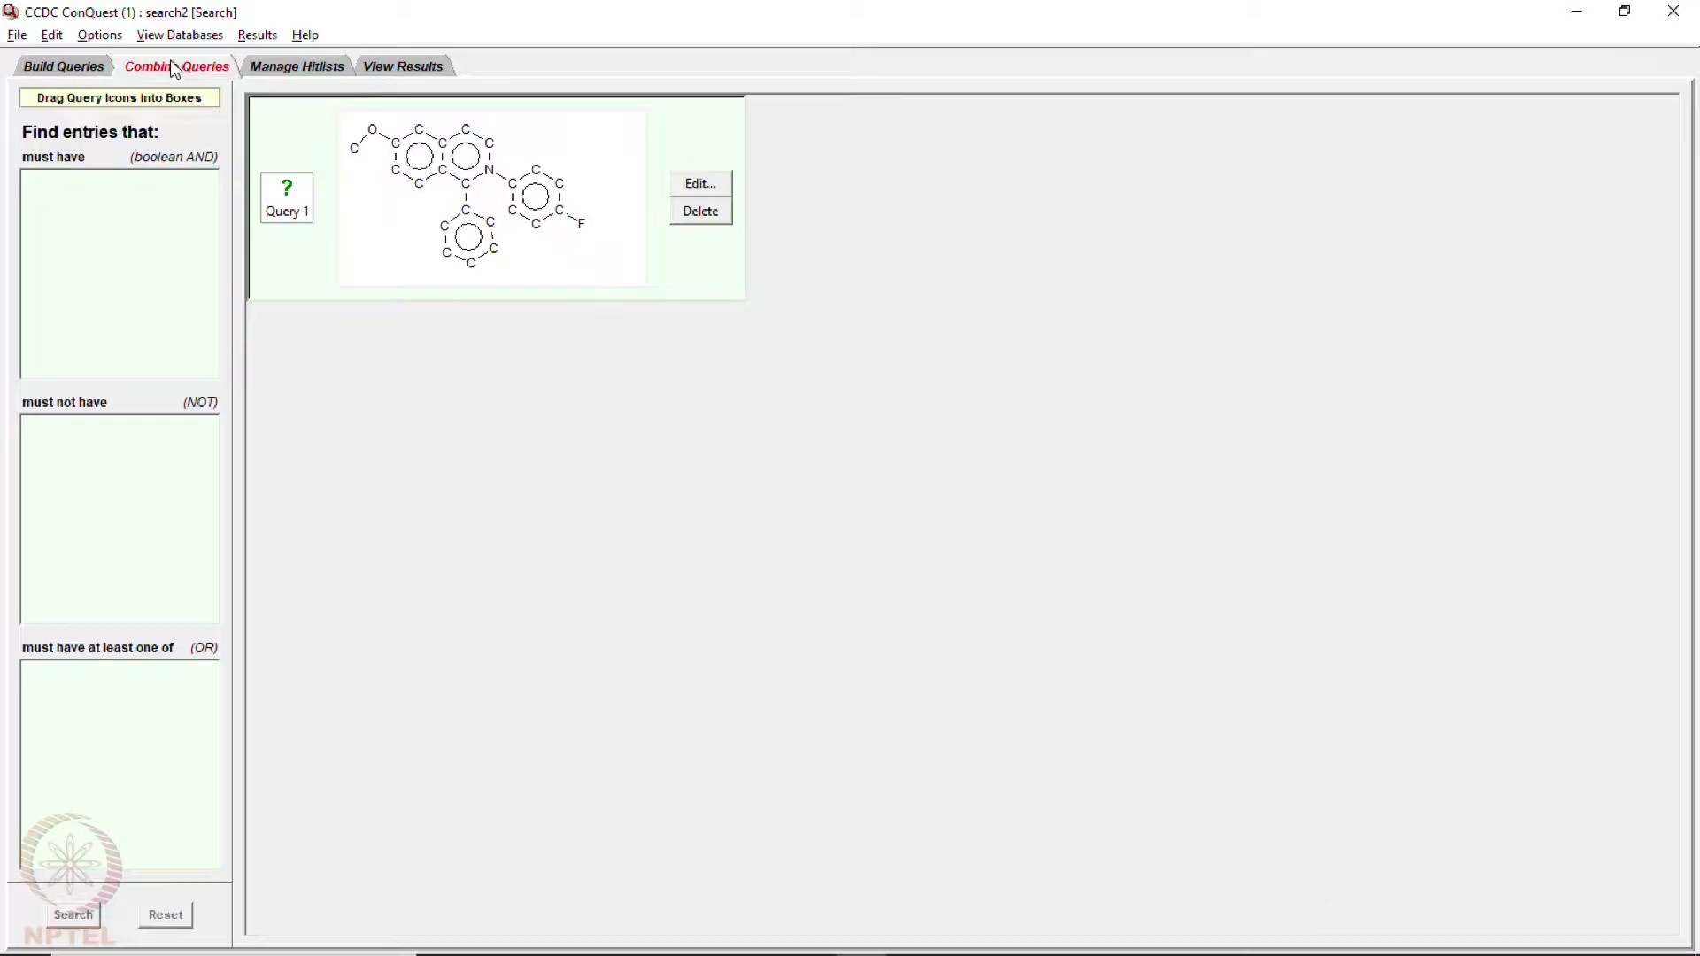
left_click(709, 183)
left_click(1687, 69)
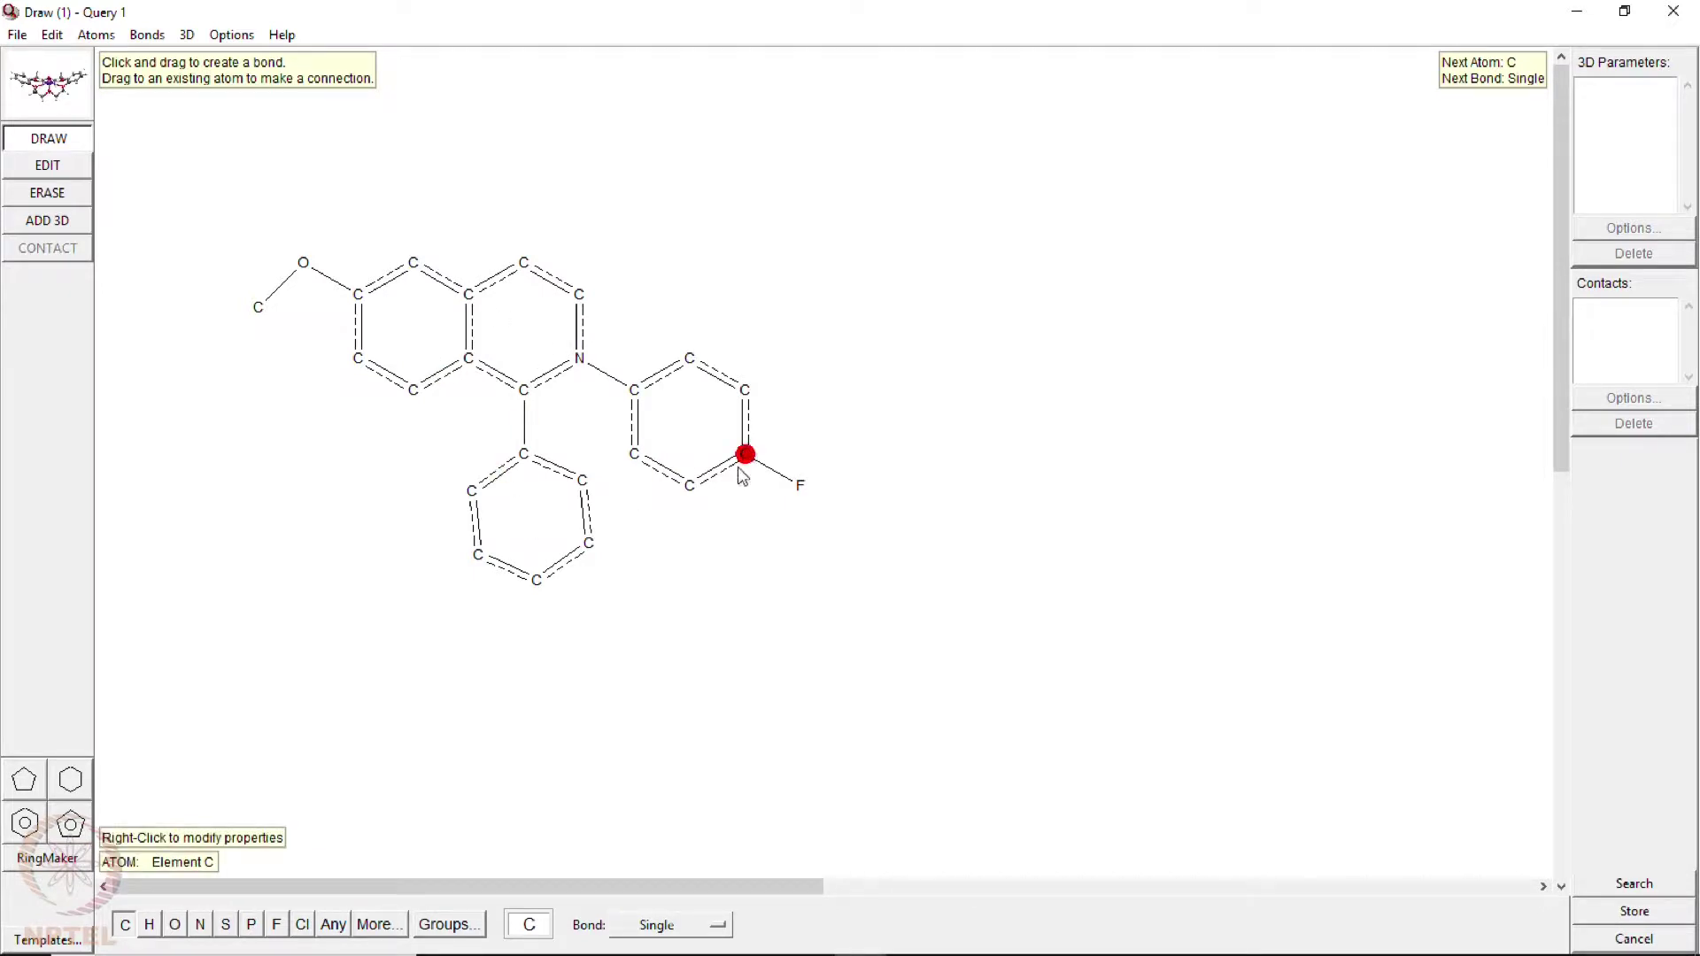
left_click(673, 932)
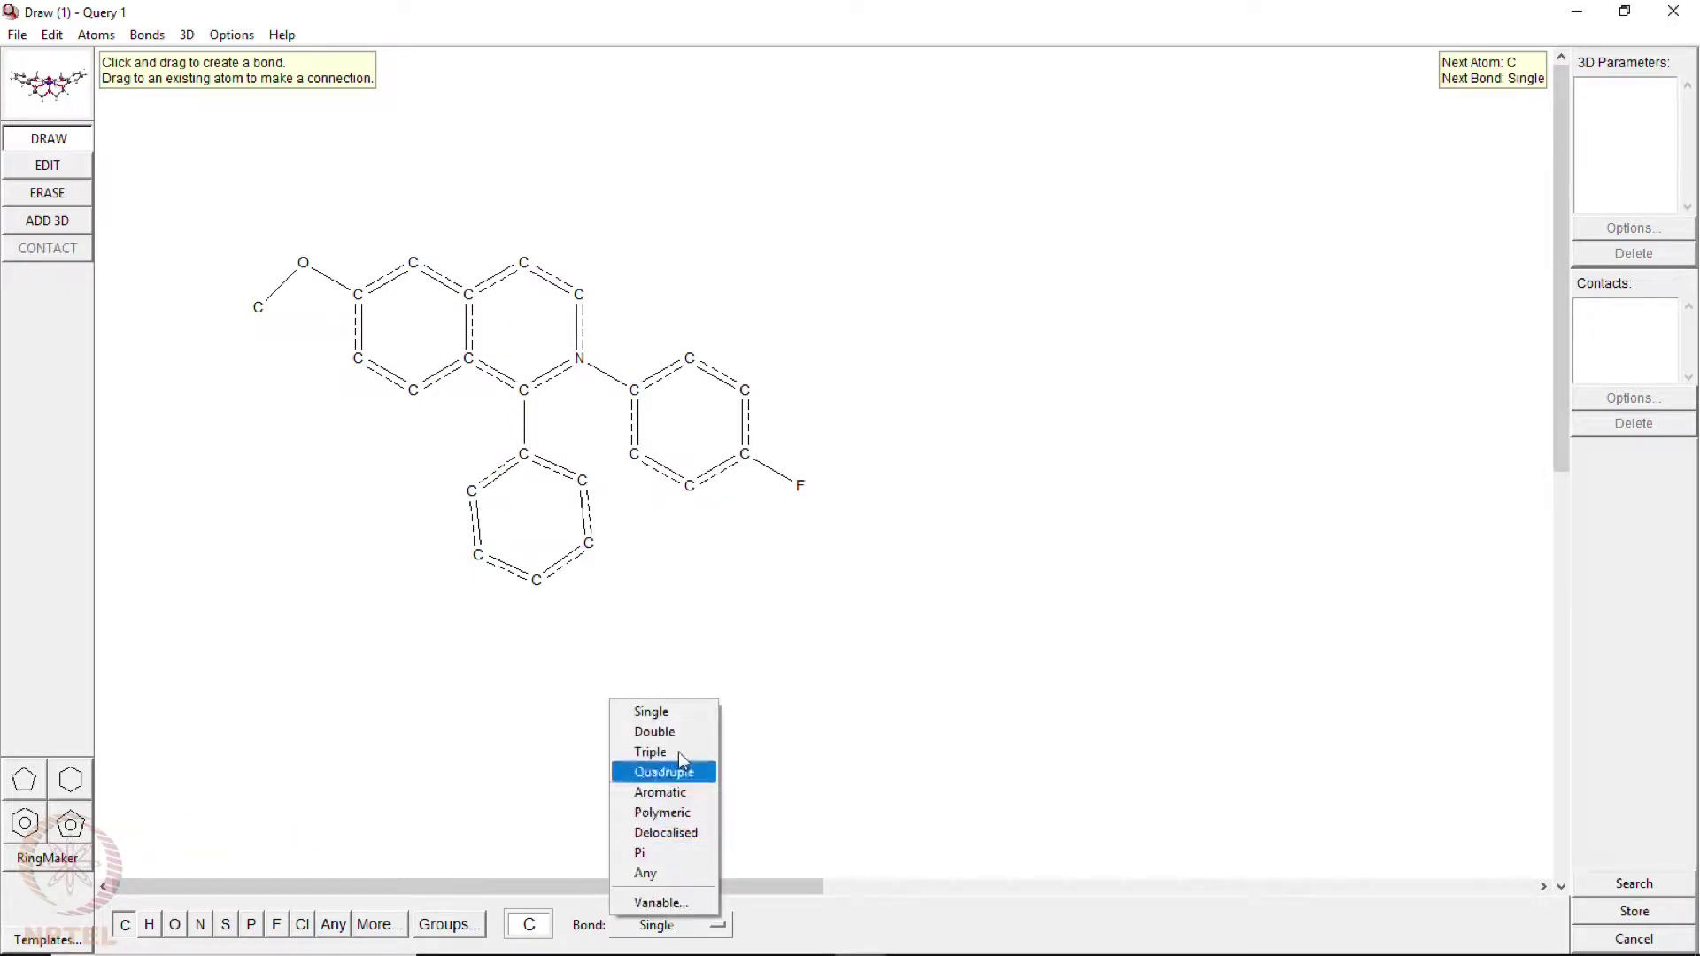
left_click(673, 709)
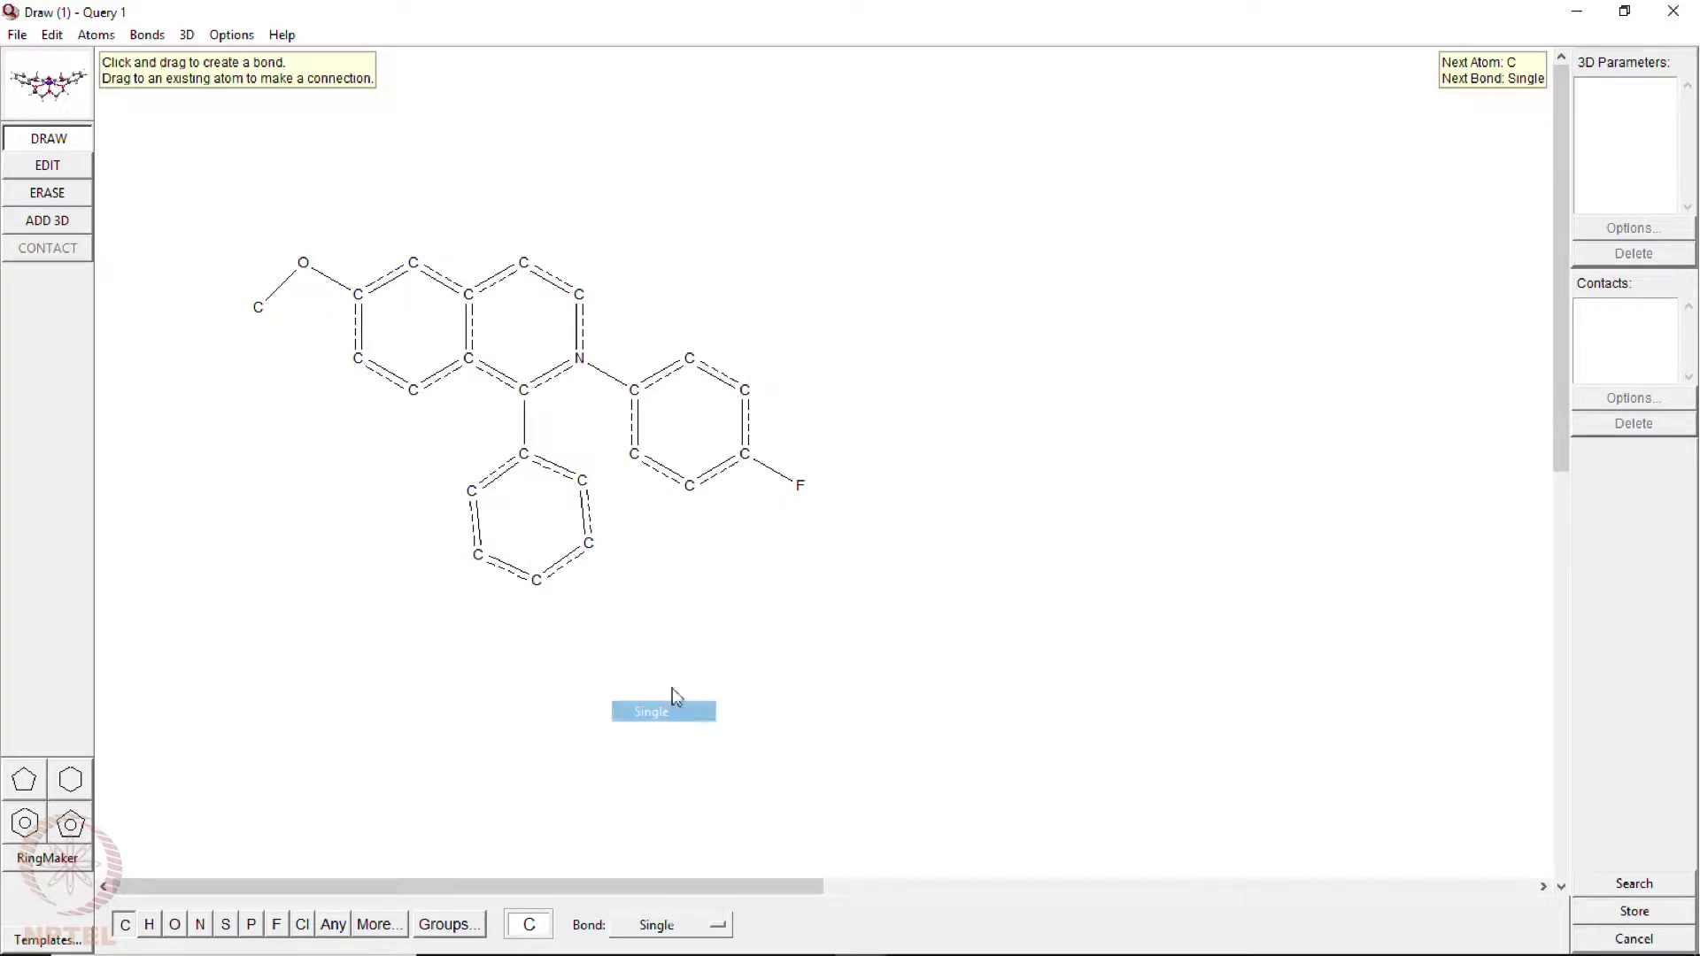
left_click(496, 373)
left_click(552, 373)
left_click(580, 326)
left_click(551, 277)
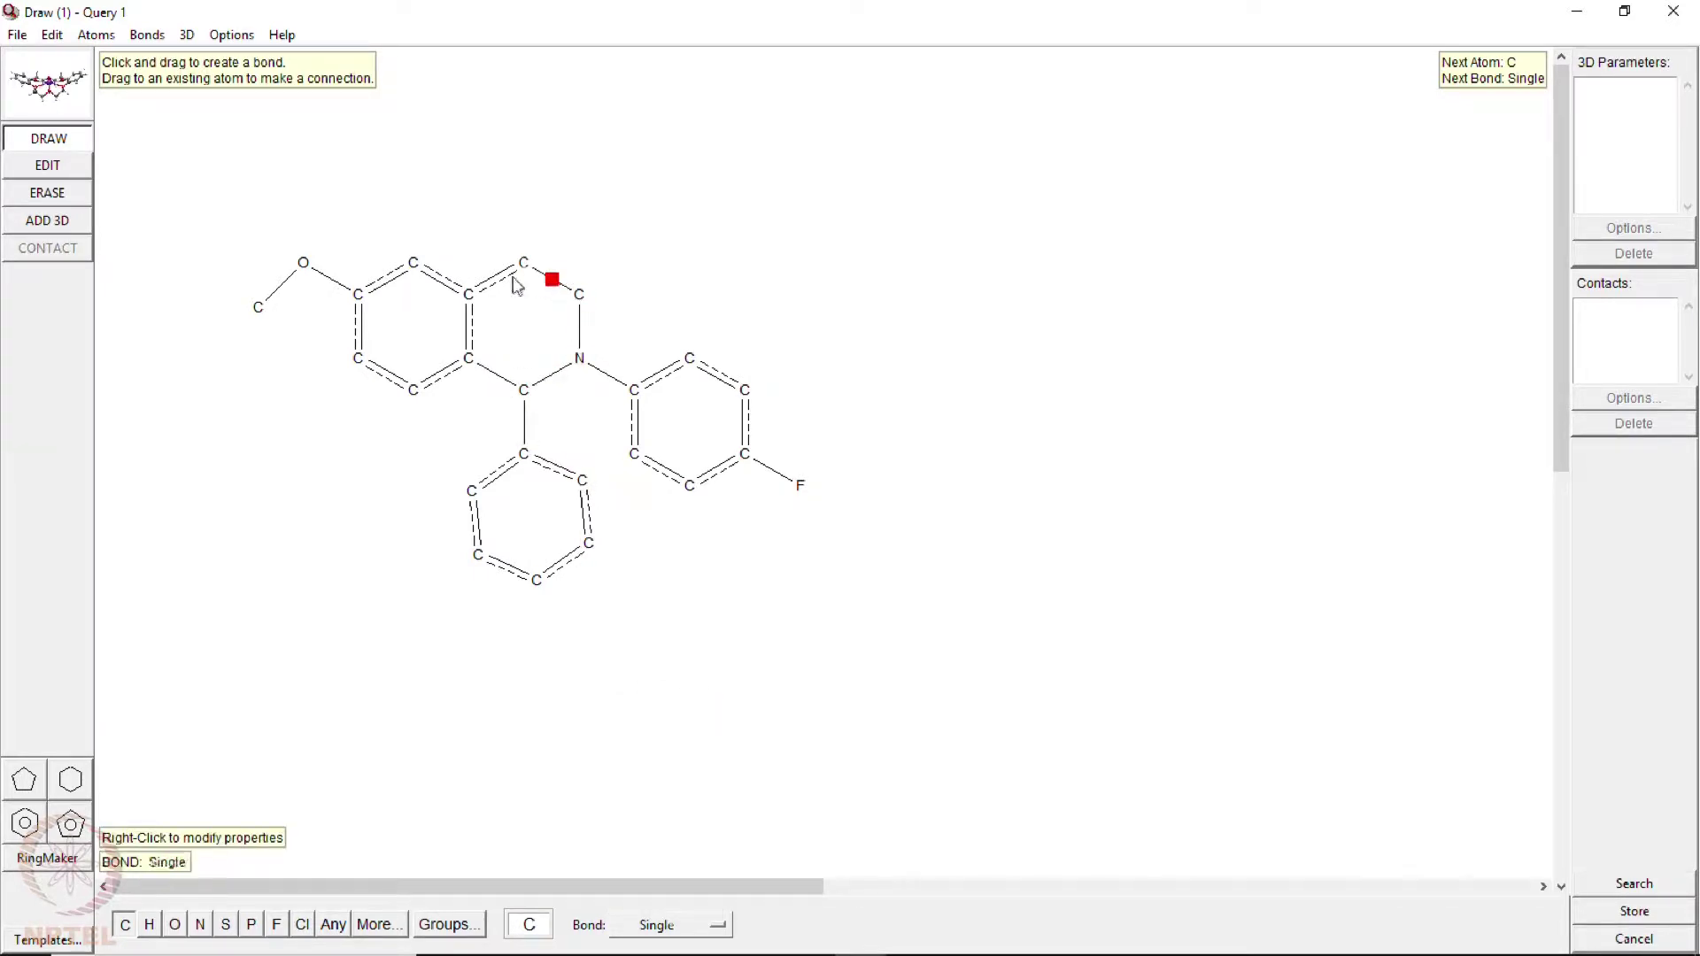
left_click(496, 277)
- Overwrite the stored query with the single-bonded nitrogen ring version and run it against CSD version 5.39 as search3
left_click(1635, 884)
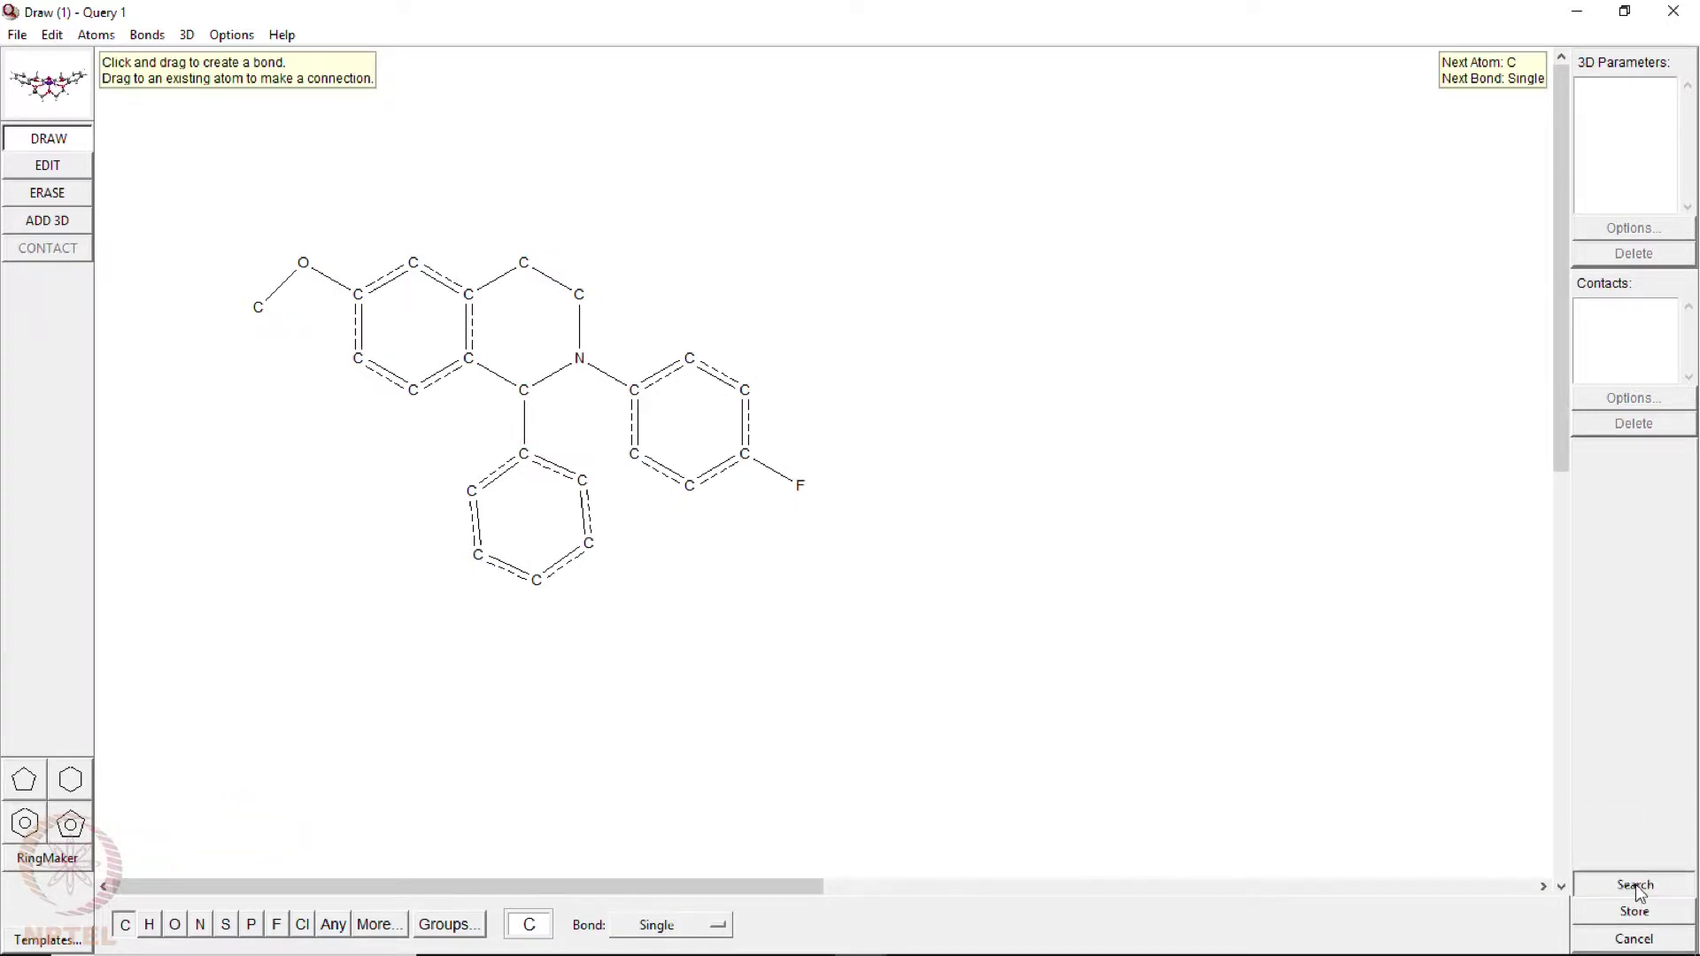
left_click(821, 561)
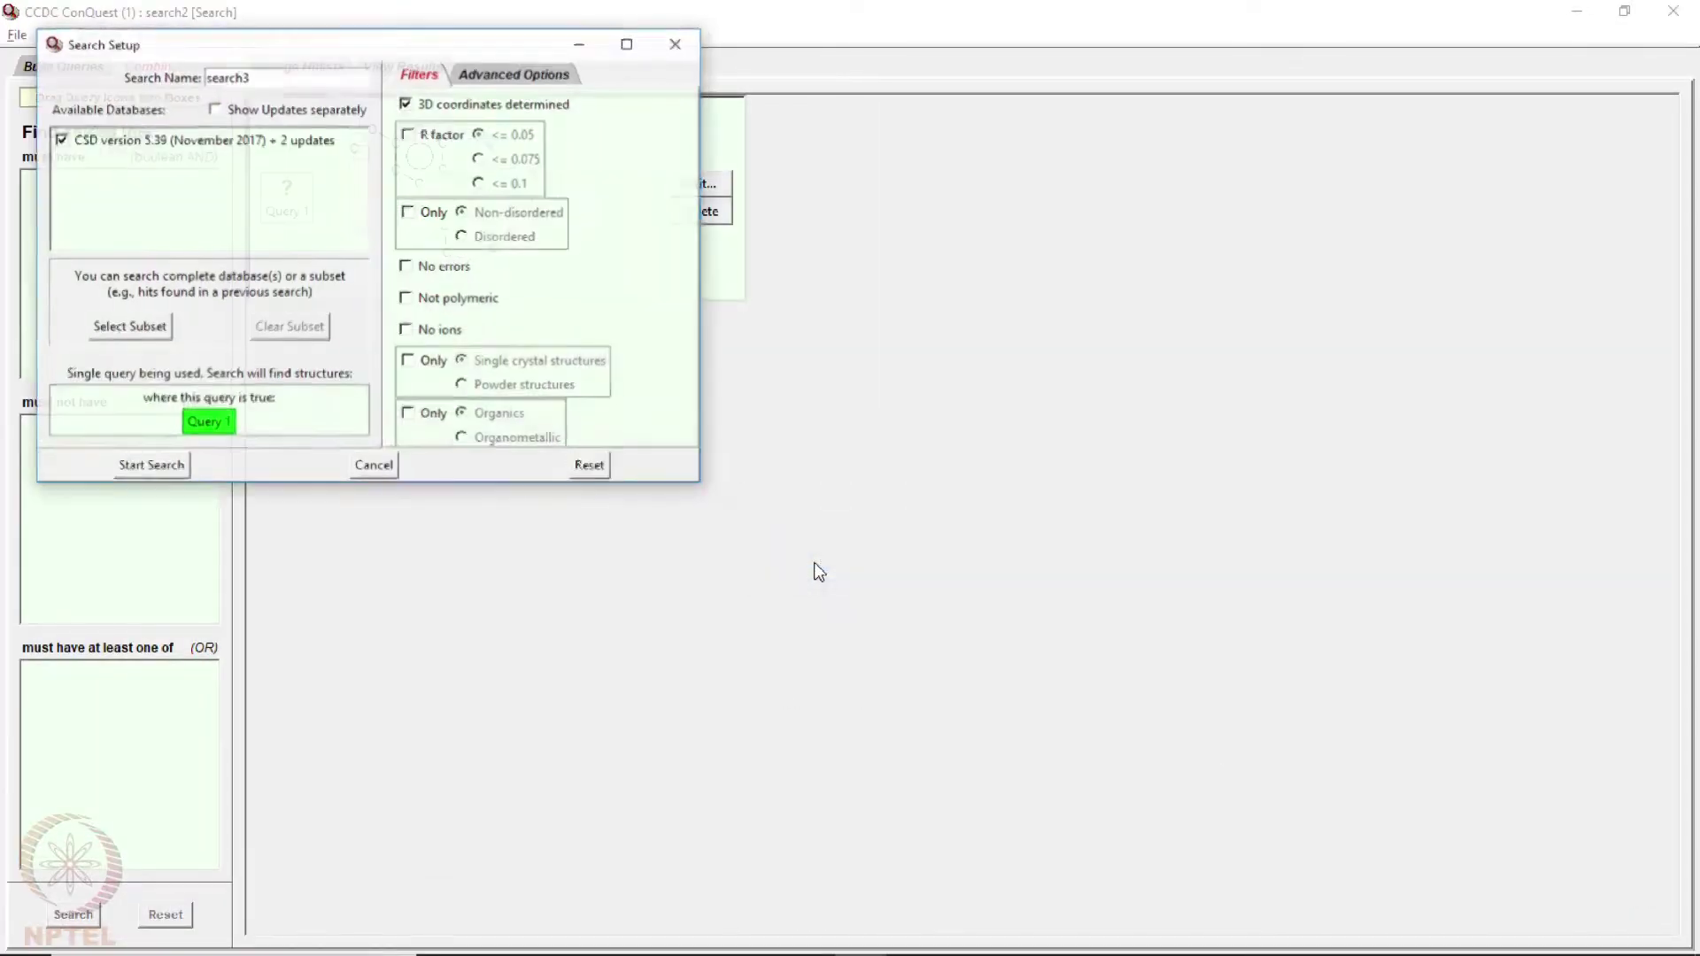
left_click(154, 462)
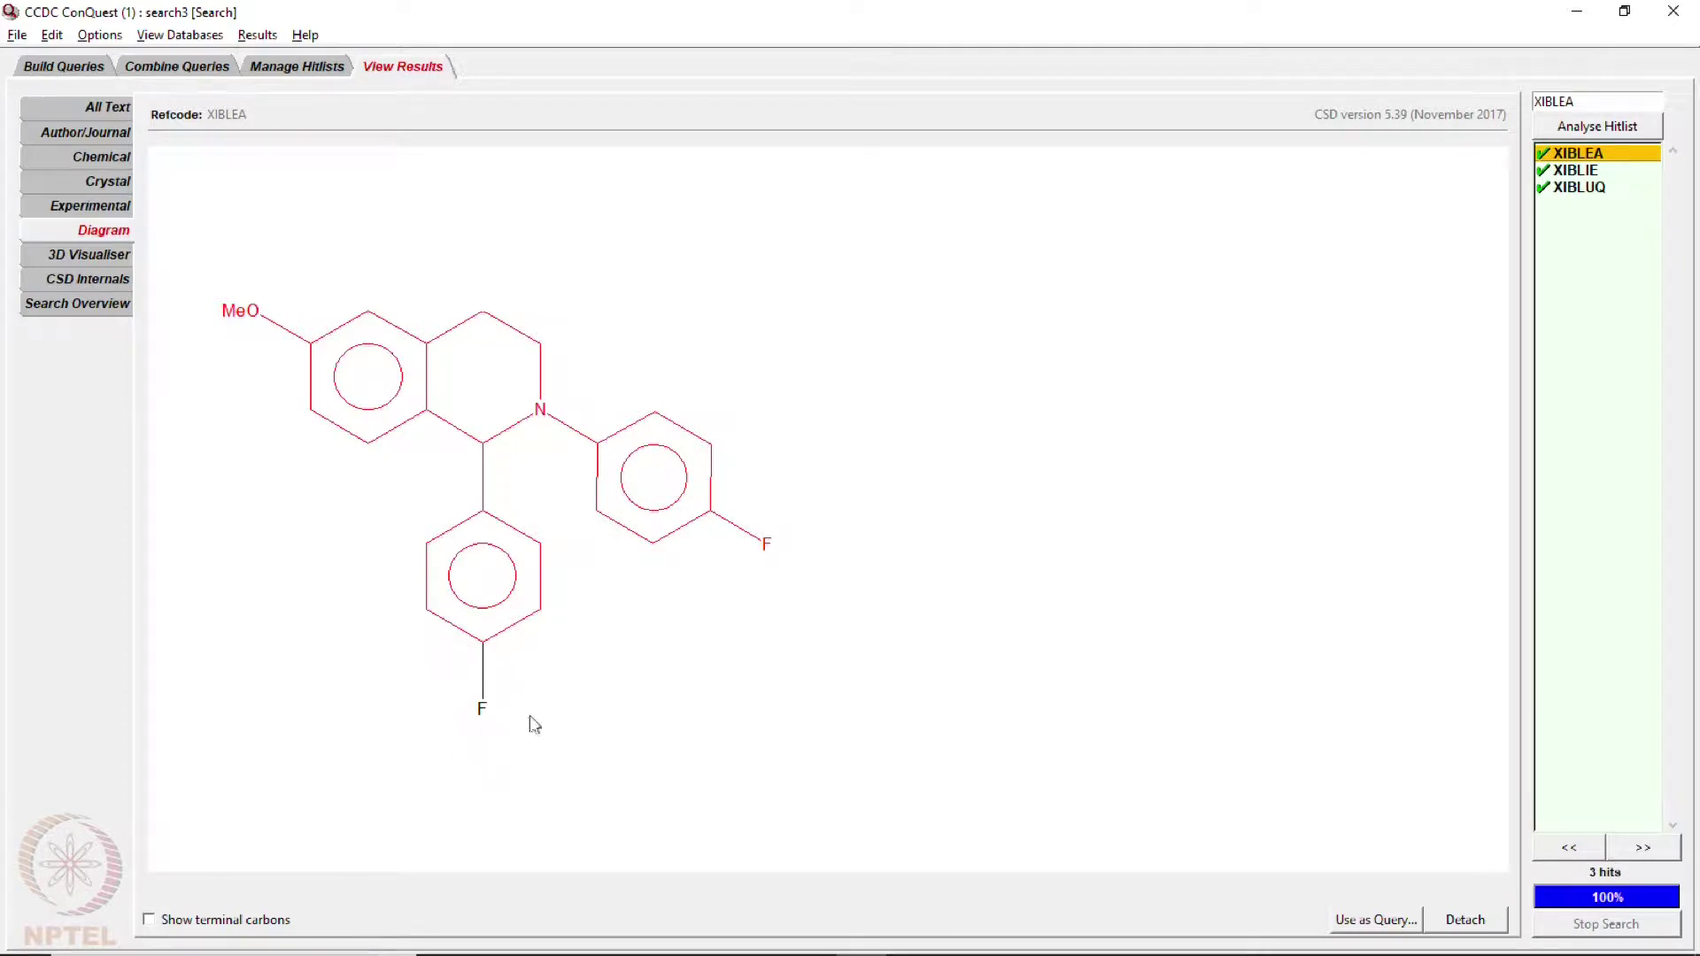
- Compare the chemical diagrams of the hits XIBLIE, XIBLUQ and XIBLEA
left_click(1581, 176)
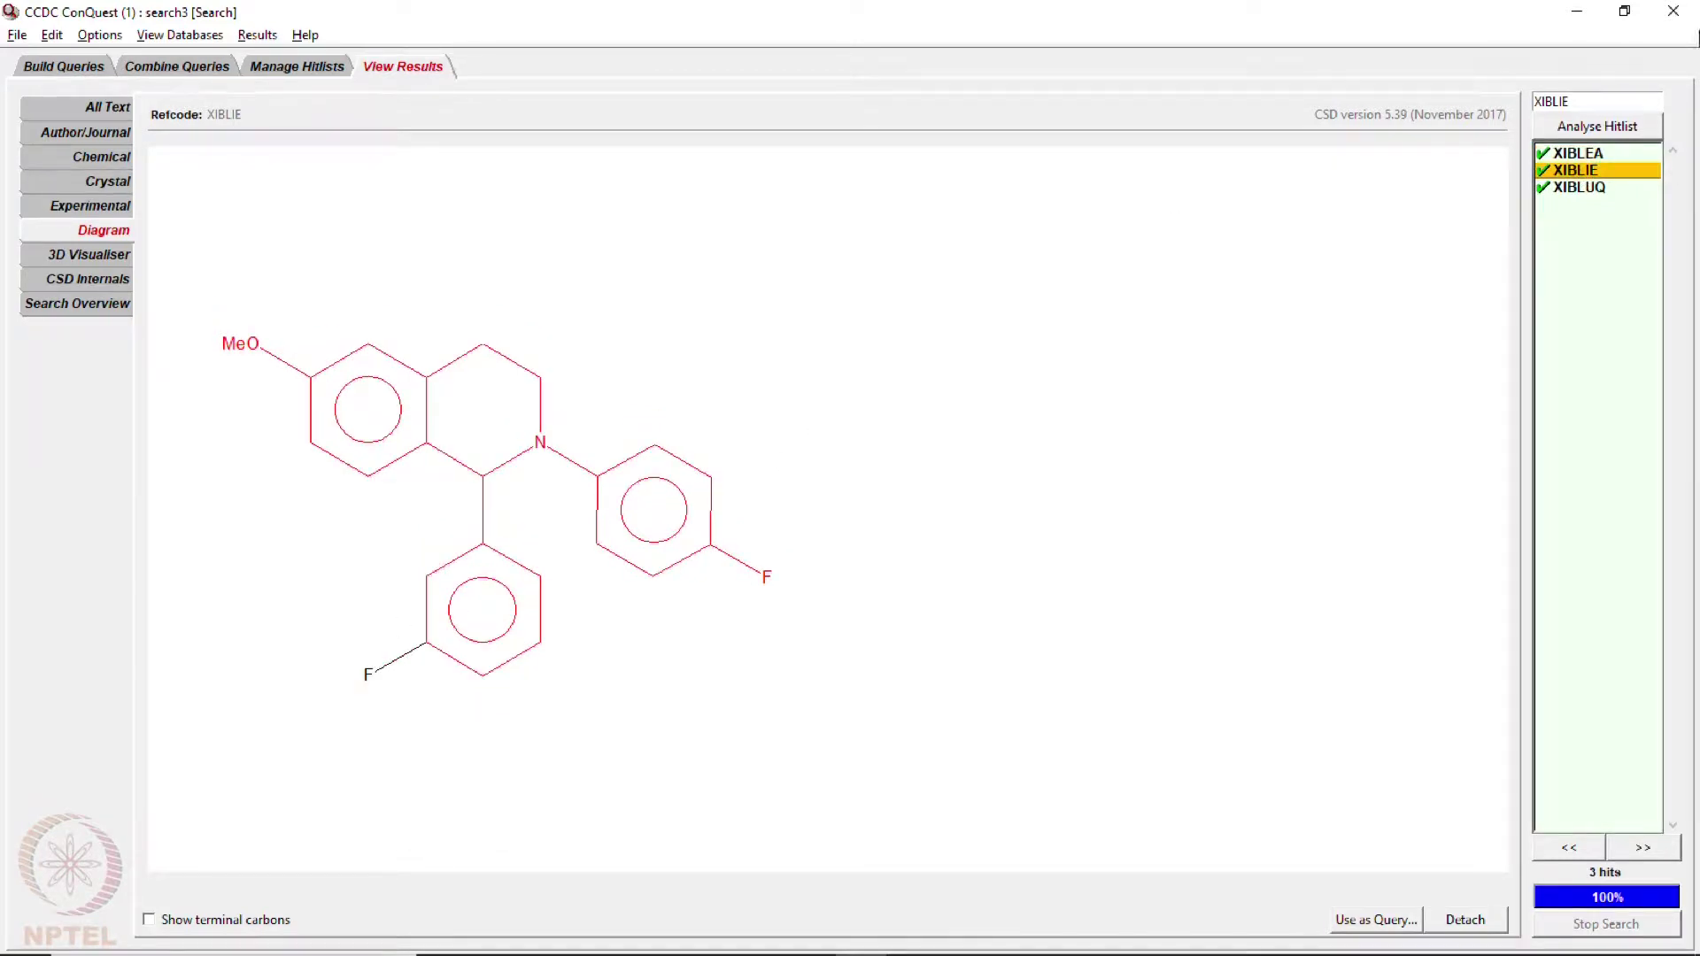
left_click(1583, 187)
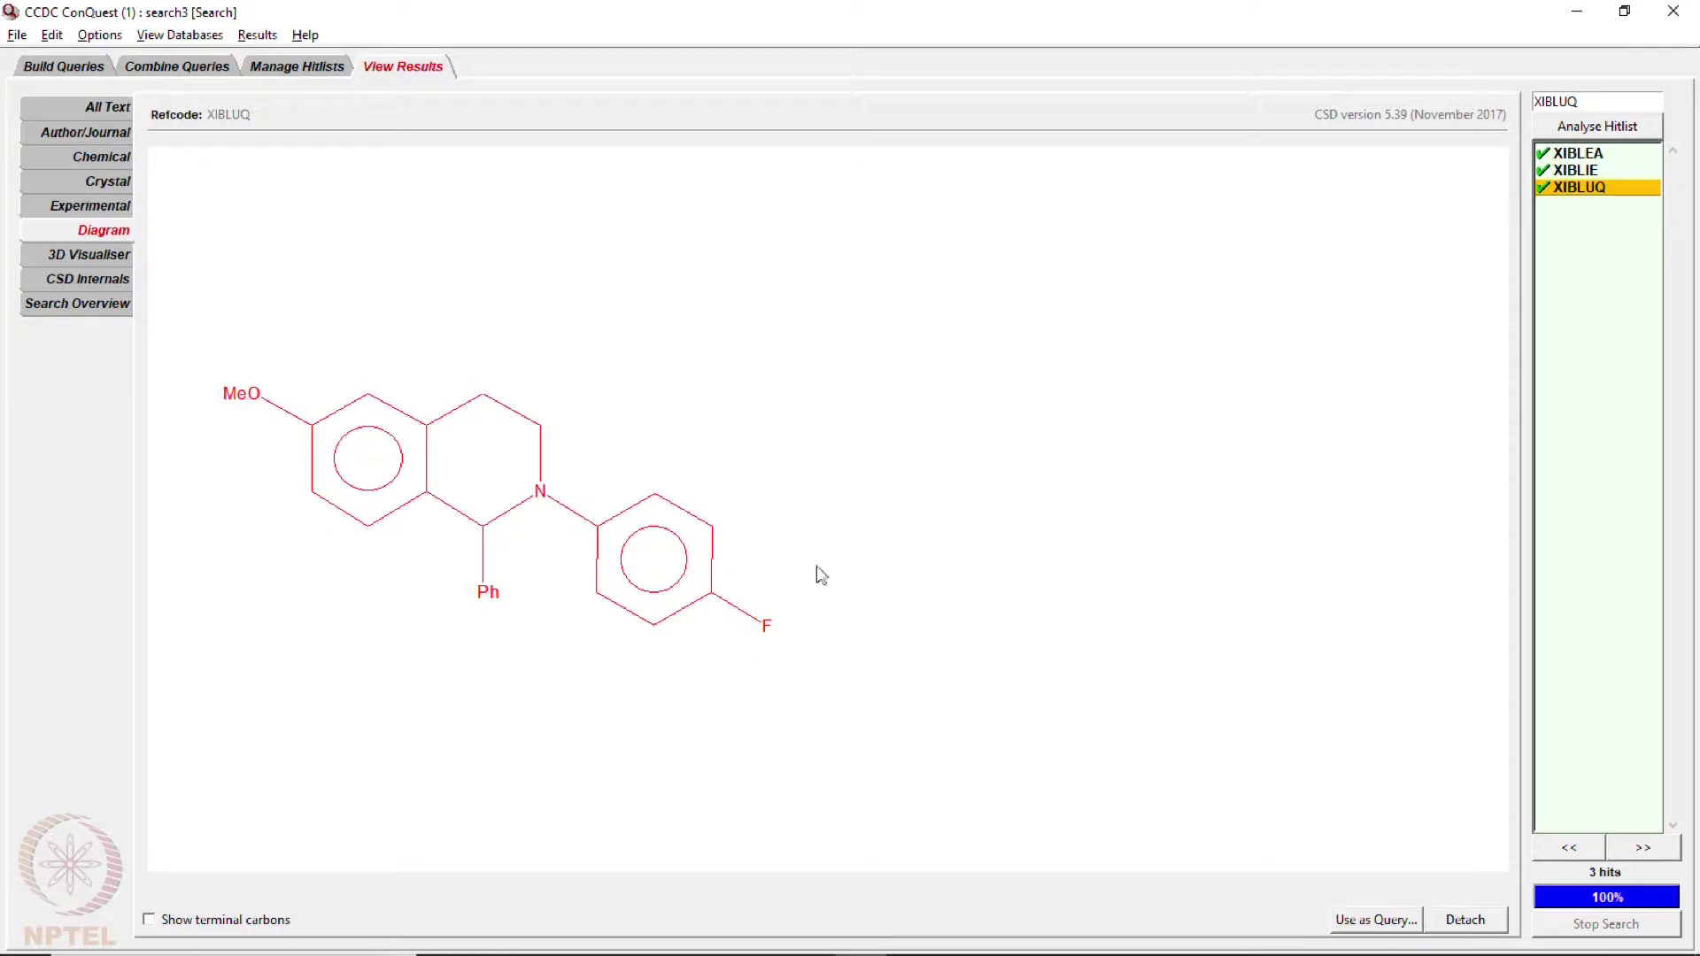
left_click(1594, 170)
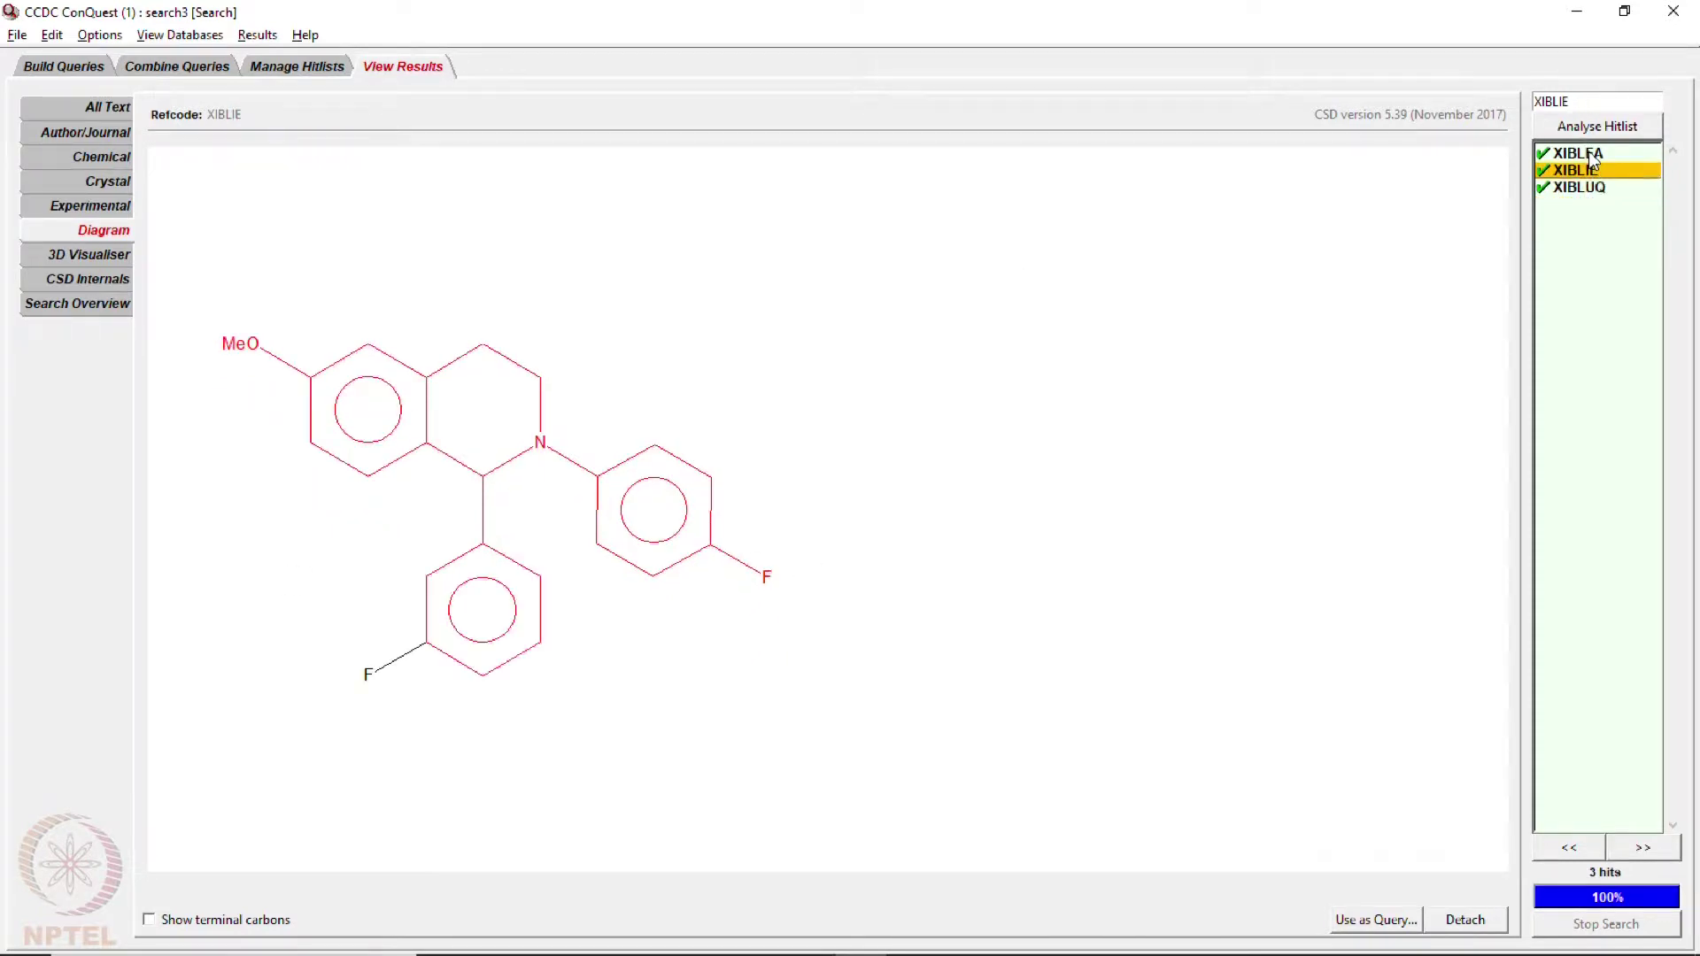
left_click(1590, 154)
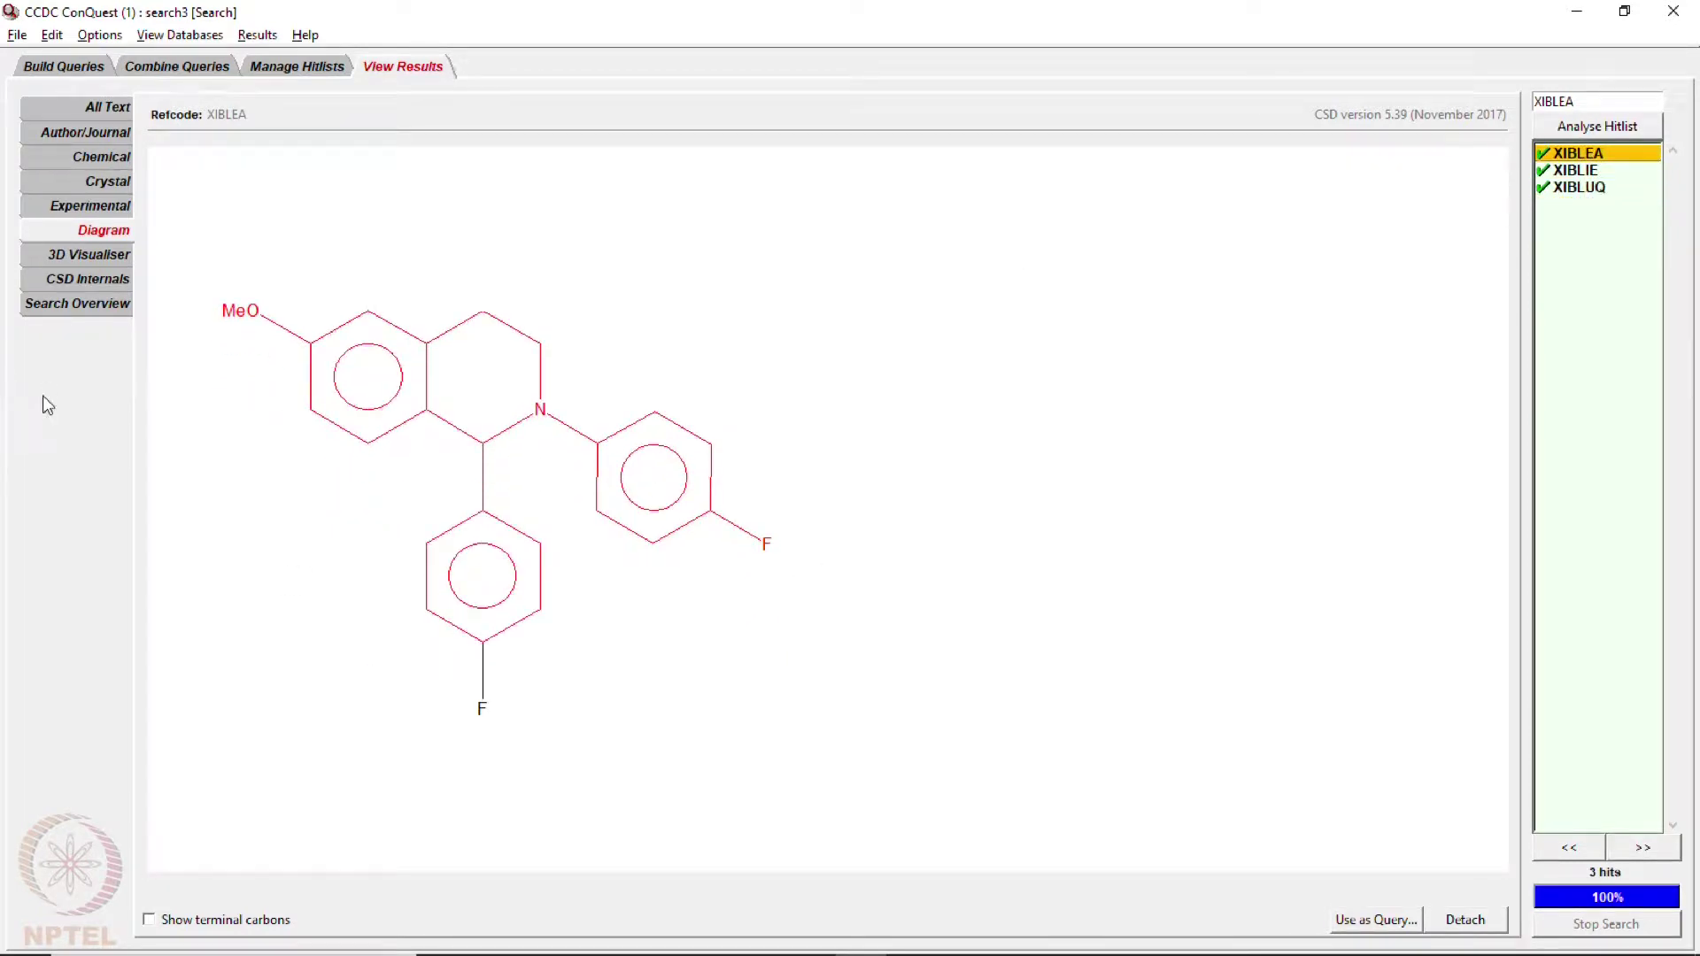
- Review the full text record, crystal data and experimental details of hit XIBLEA
left_click(99, 103)
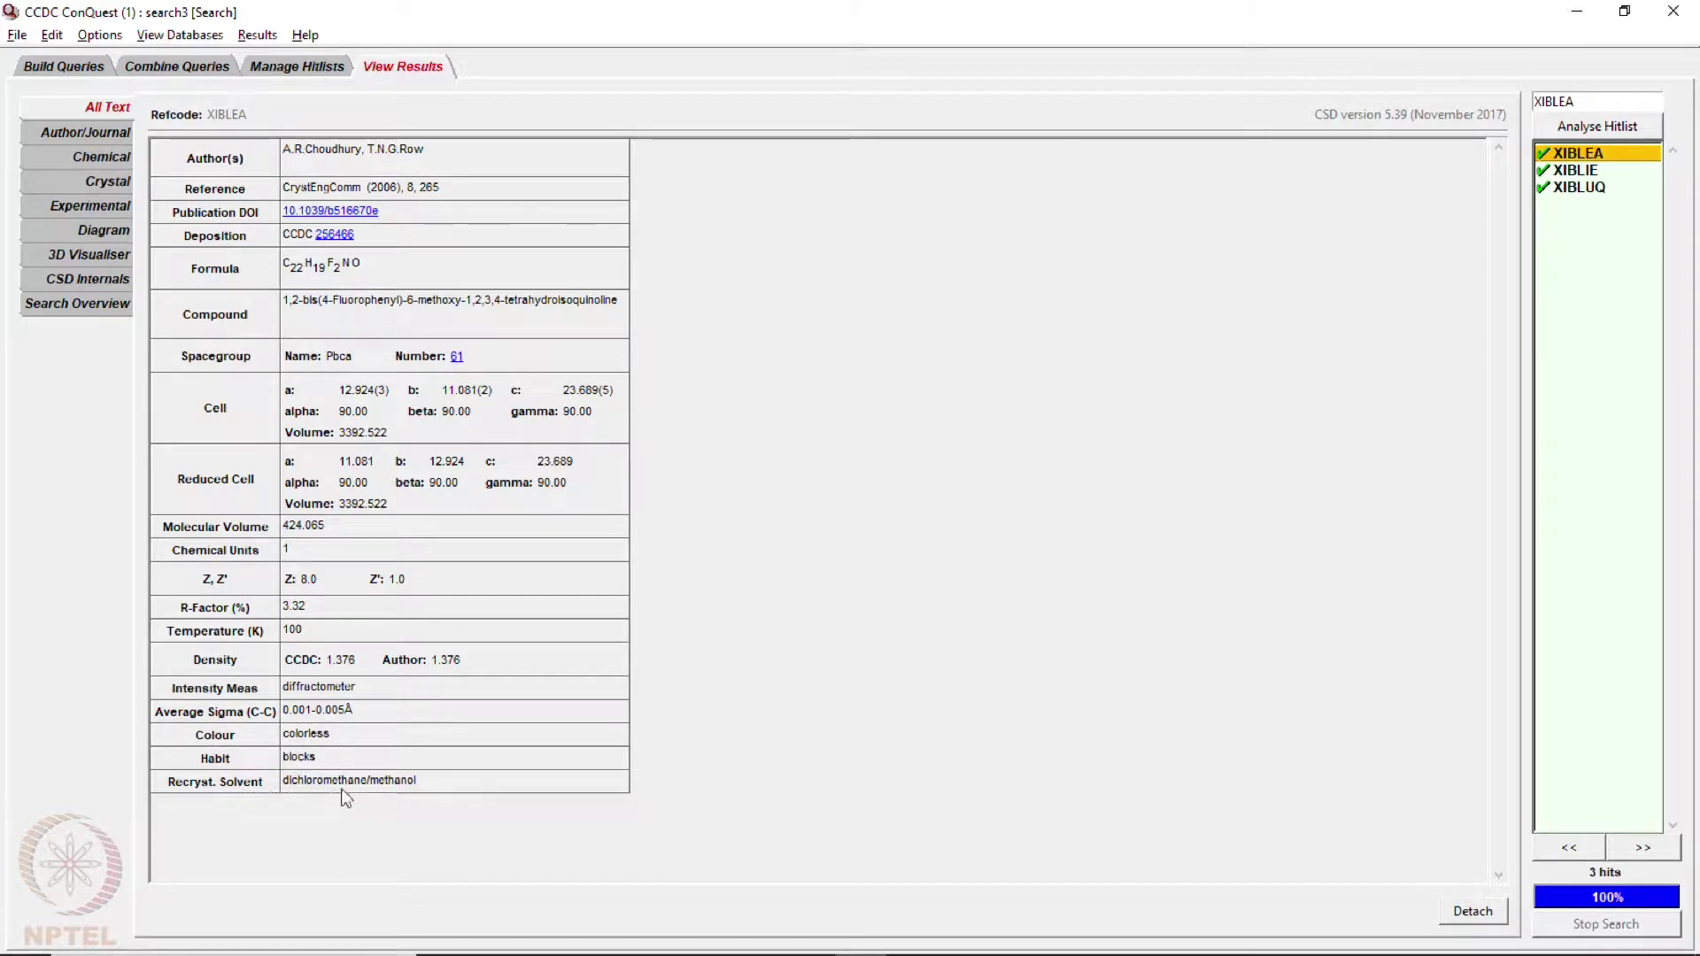
left_click(99, 181)
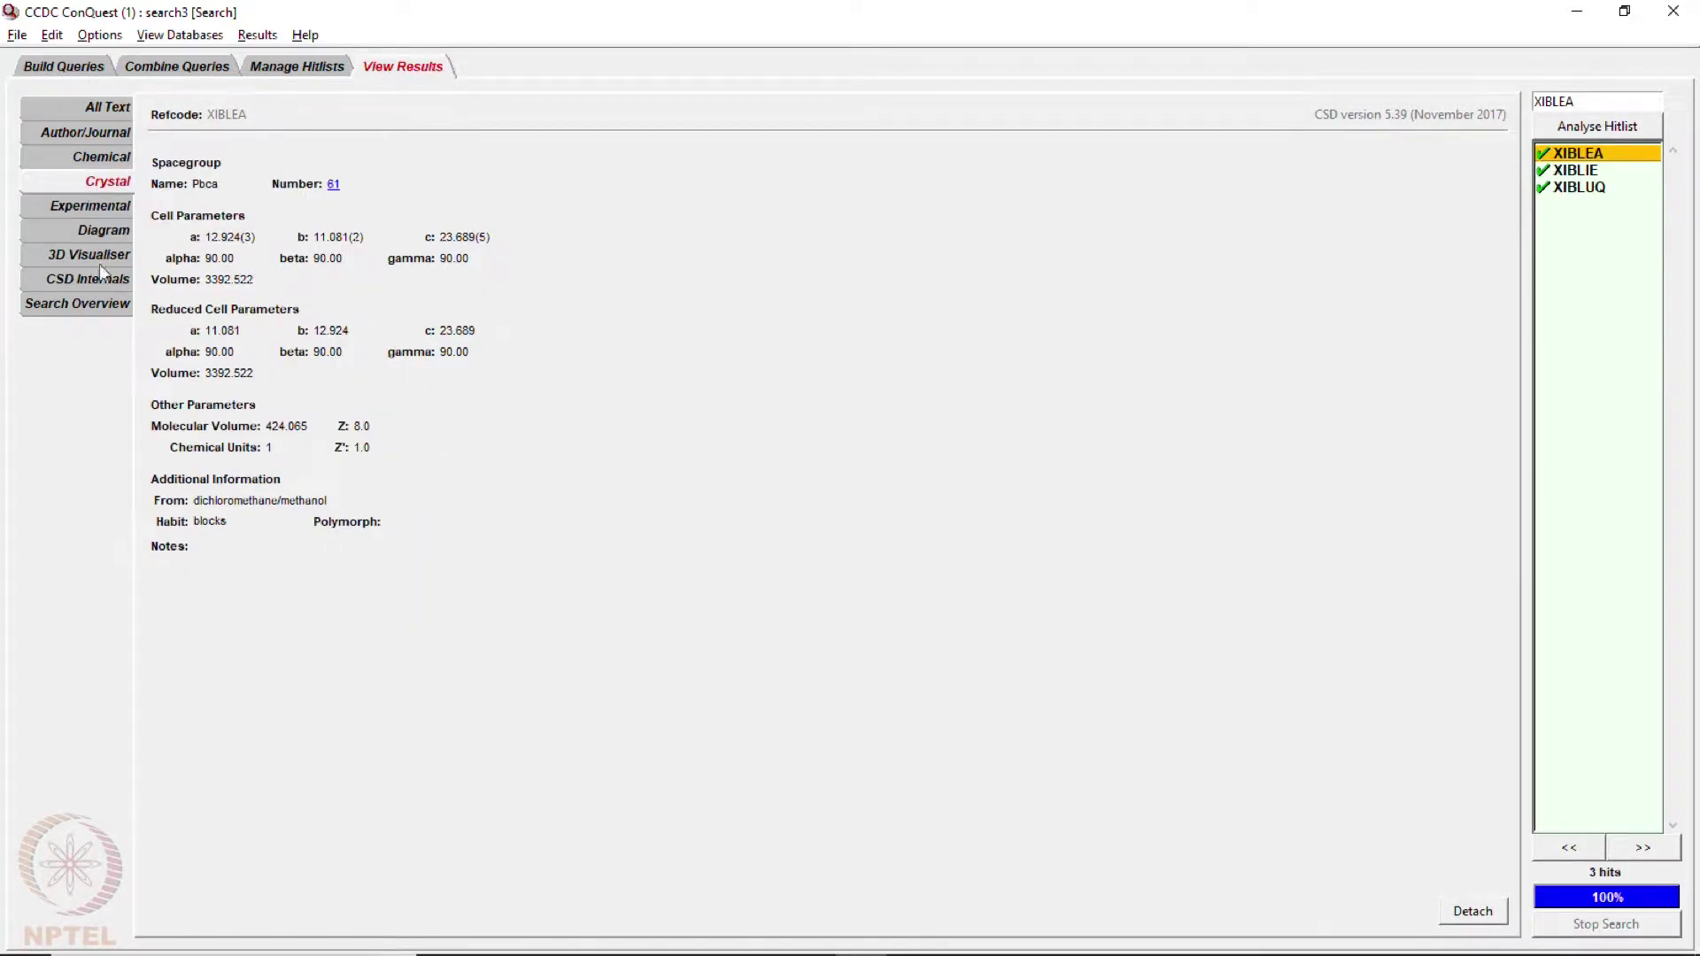
left_click(103, 209)
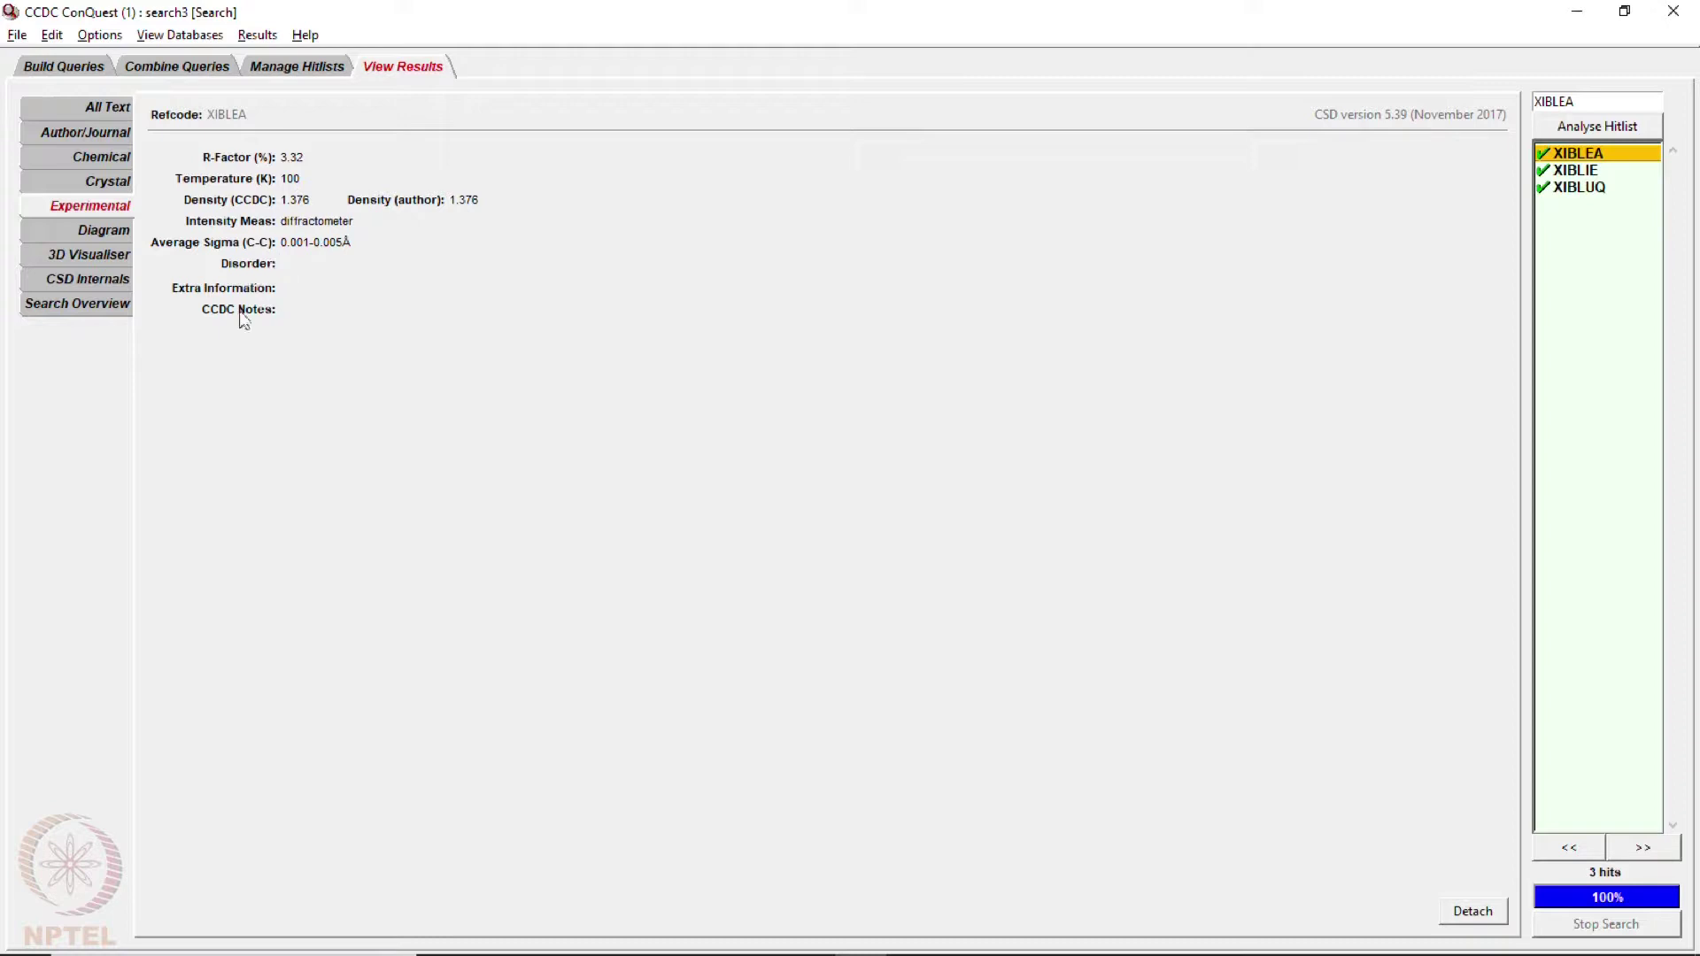
- Show XIBLEA in the 3D visualiser and set its packing to 1 Unit Cell
left_click(98, 254)
left_click_drag(965, 421, 496, 540)
right_click(368, 236)
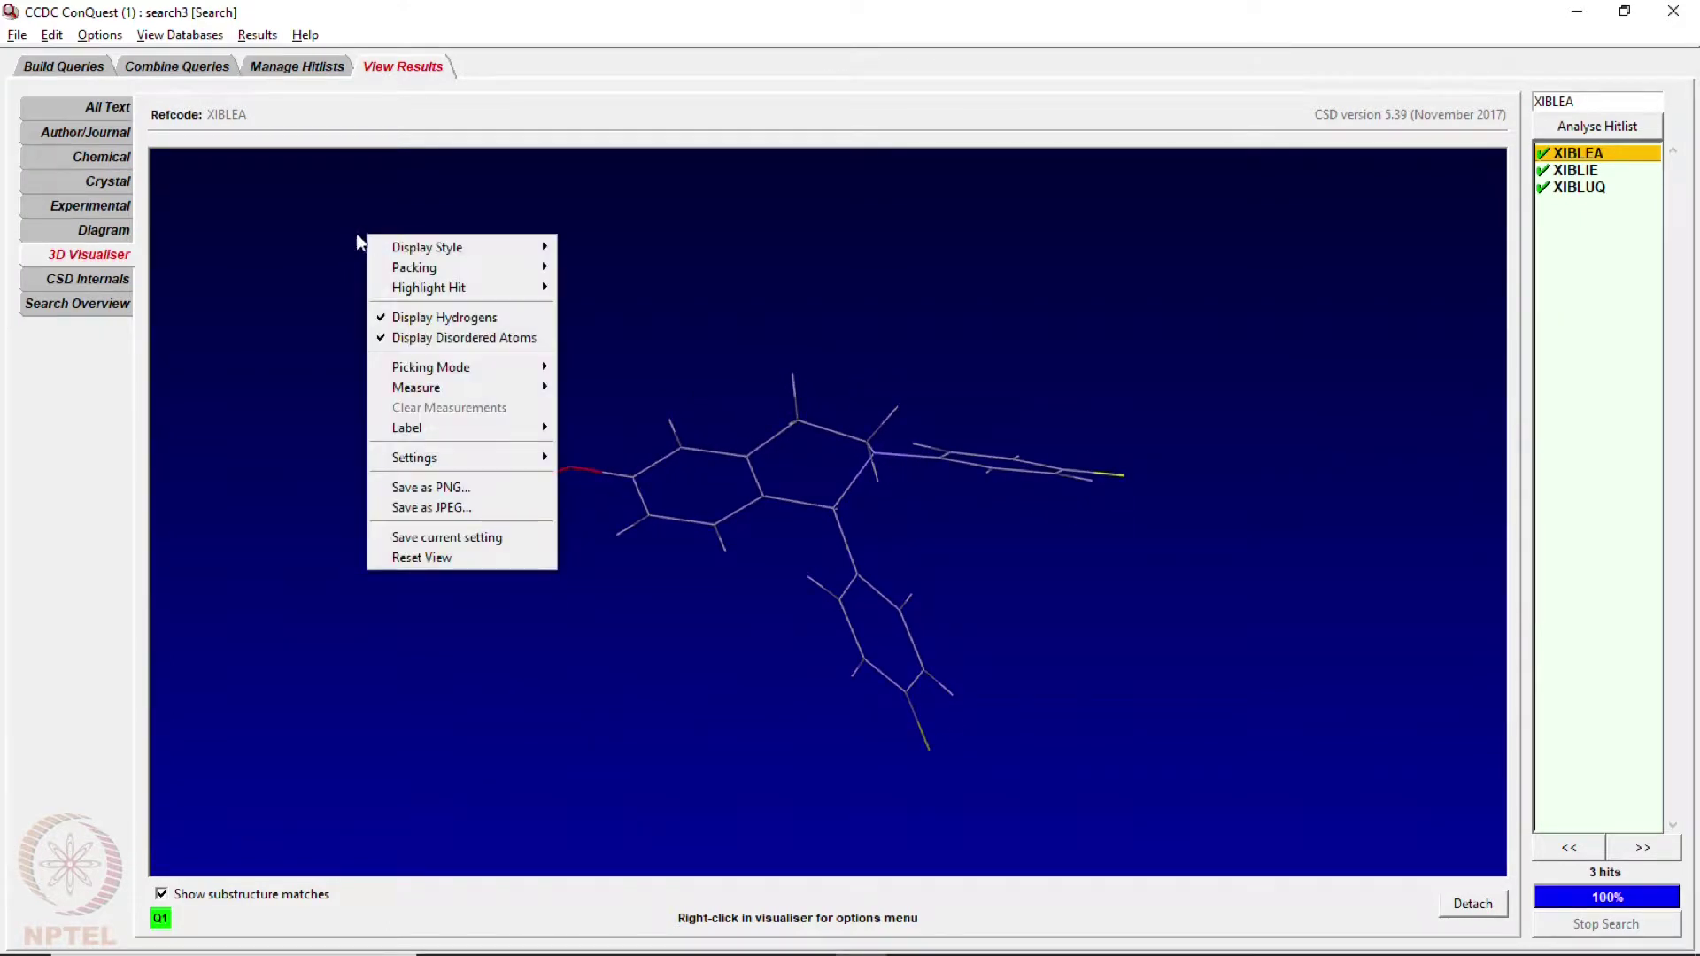
mouse_move(450, 266)
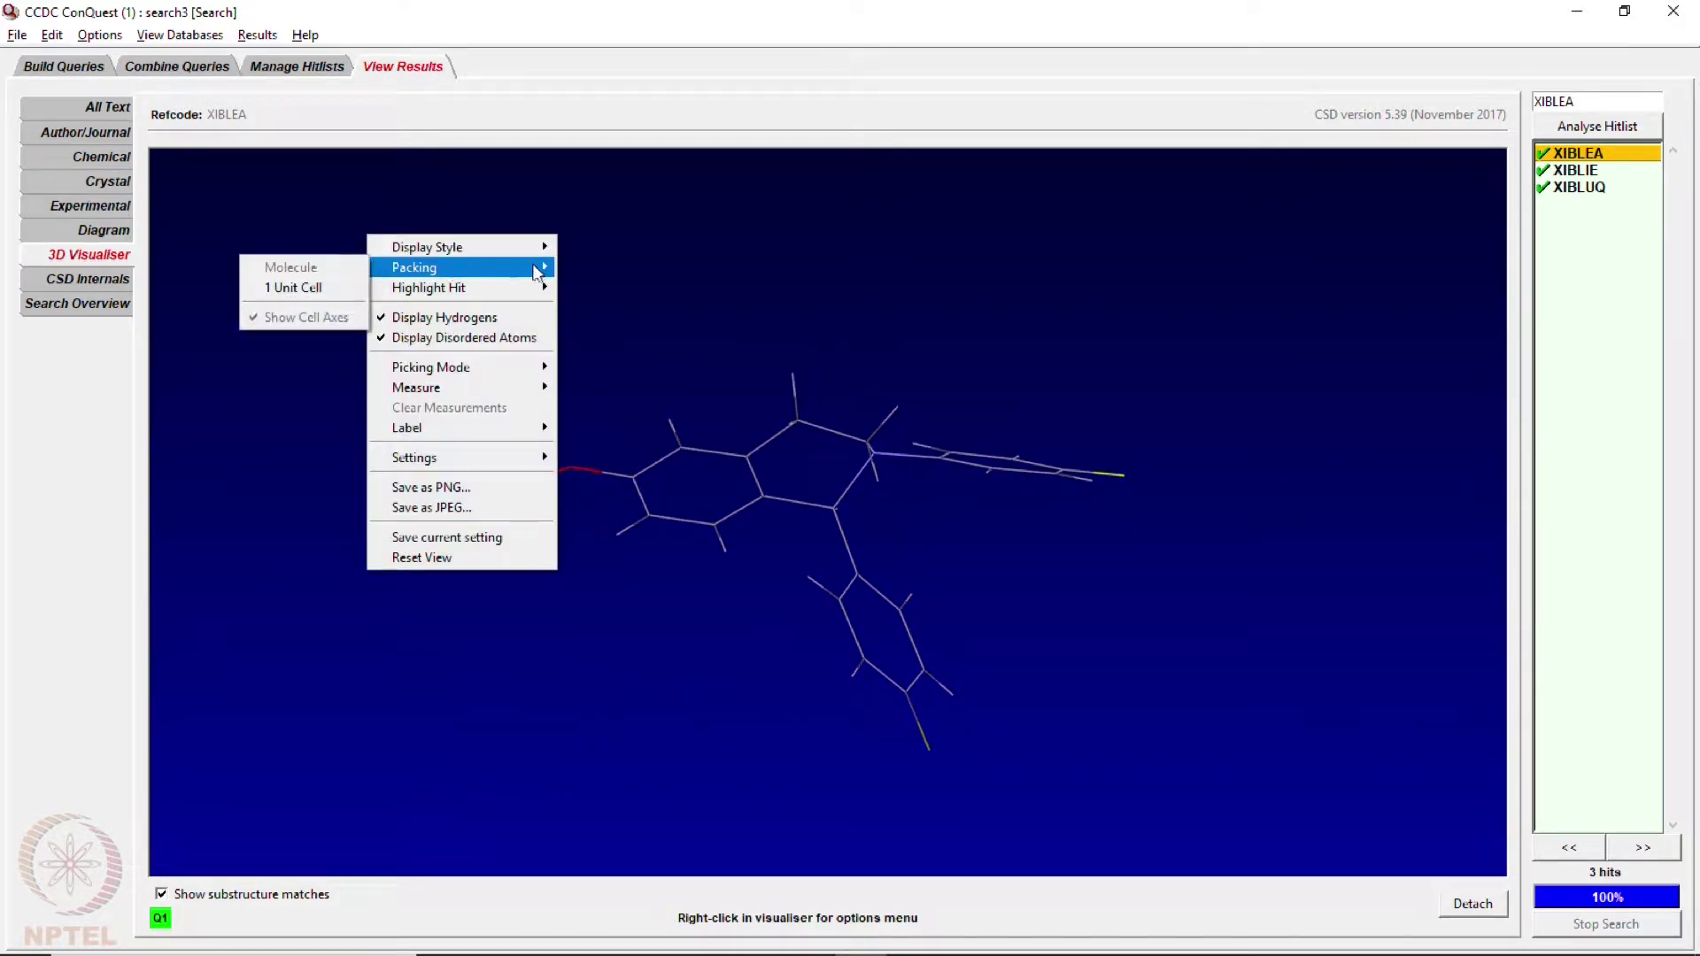
left_click(301, 287)
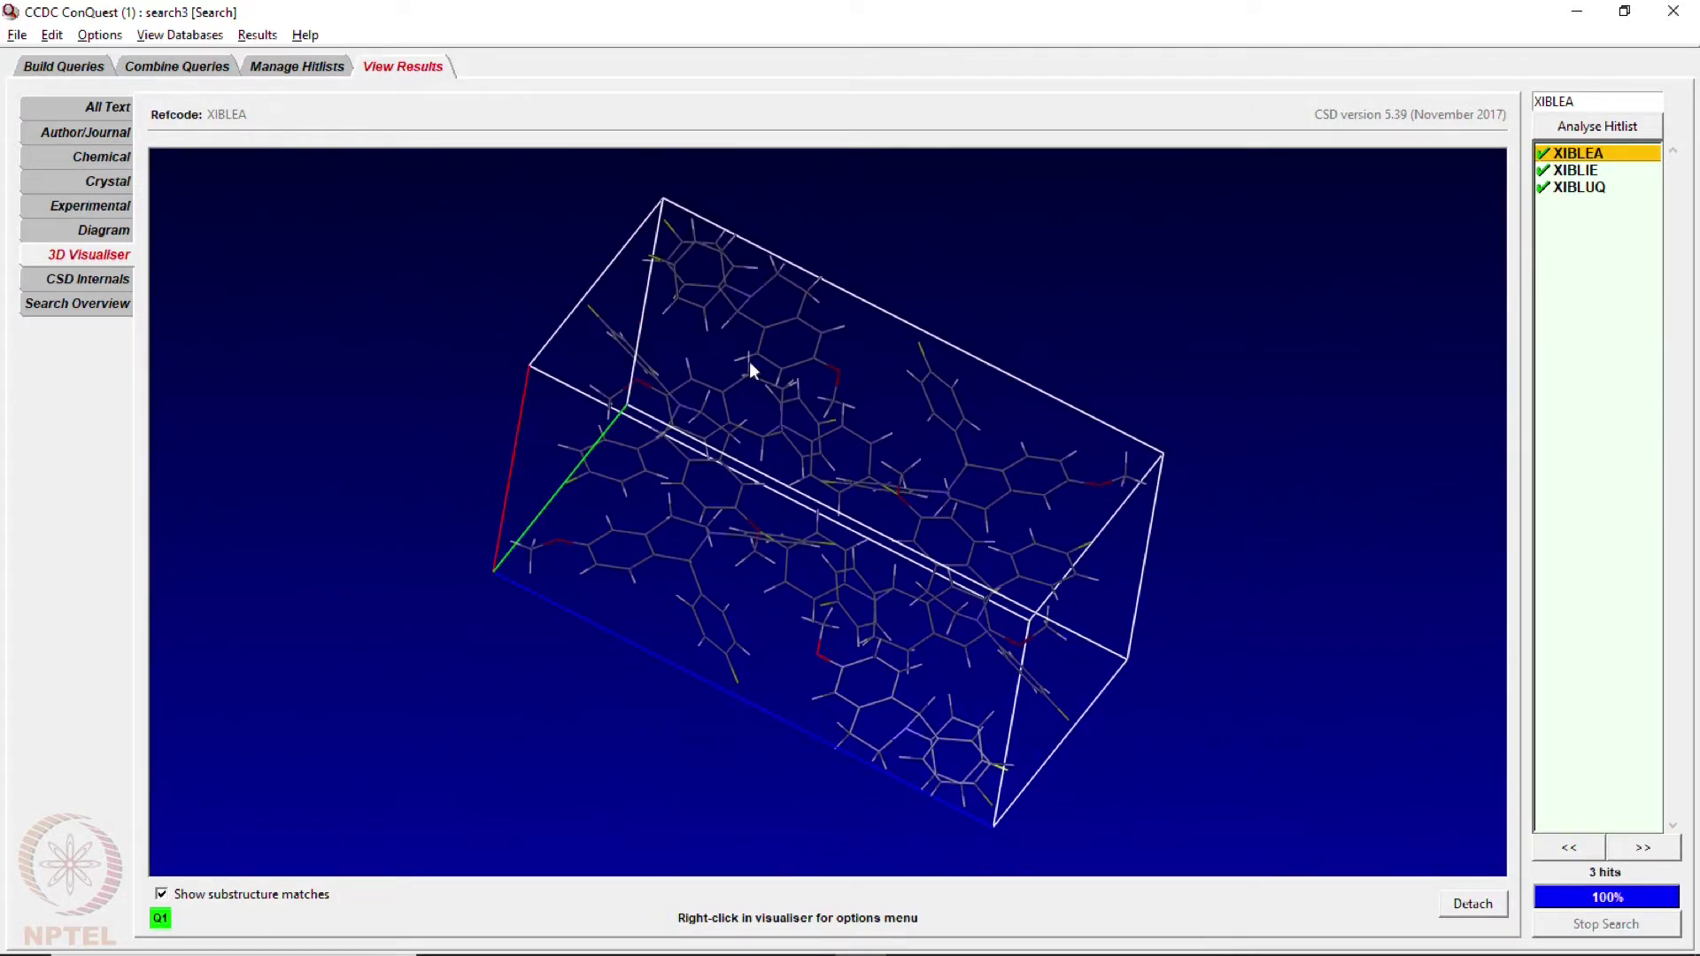
- Set the packed unit cell's display style to Ball & Stick and inspect the molecules from several angles
left_click_drag(749, 367, 258, 253)
right_click(257, 253)
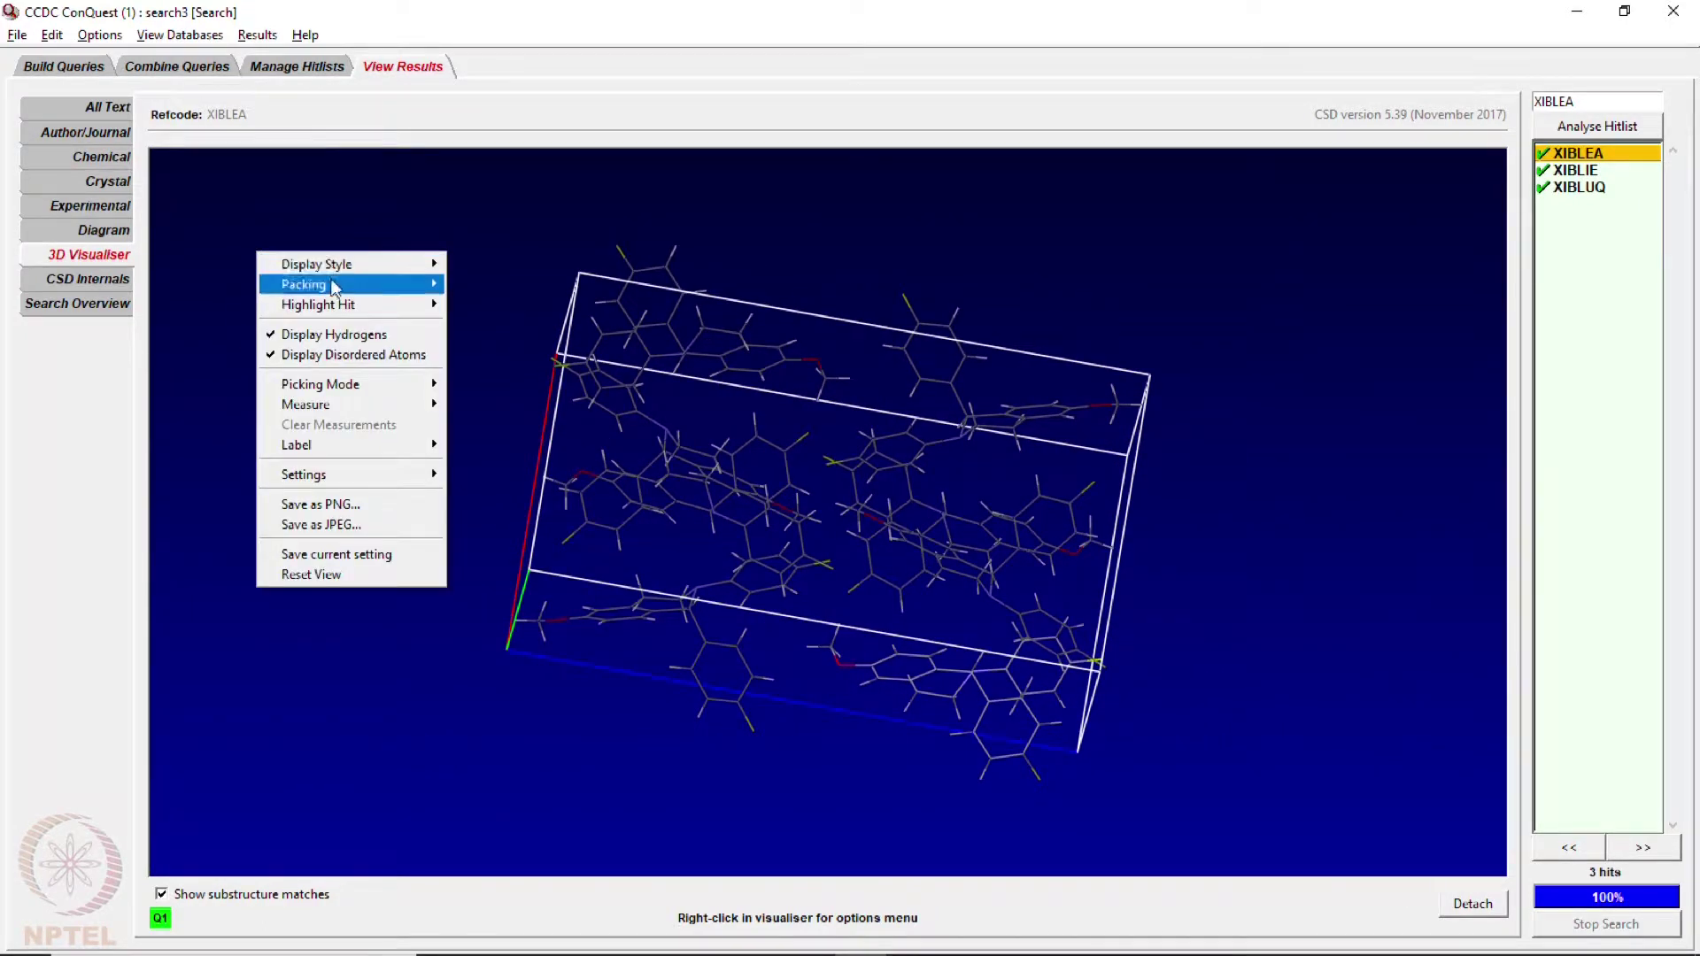
mouse_move(376, 268)
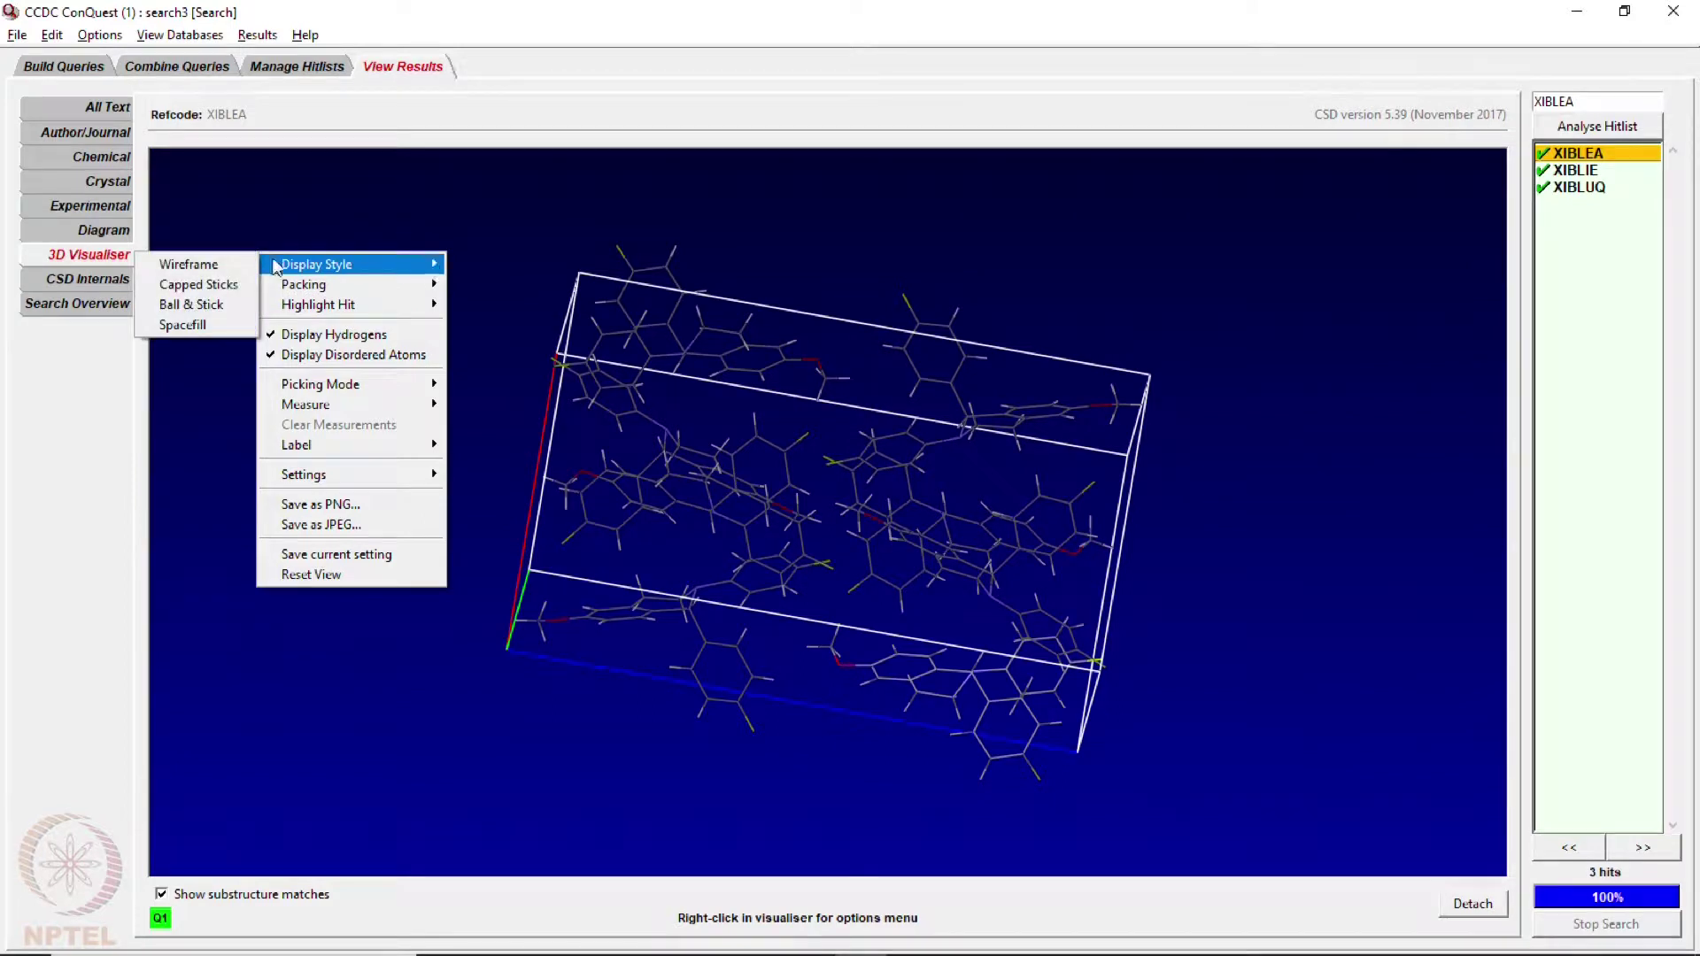
left_click(206, 305)
left_click_drag(459, 301, 763, 433)
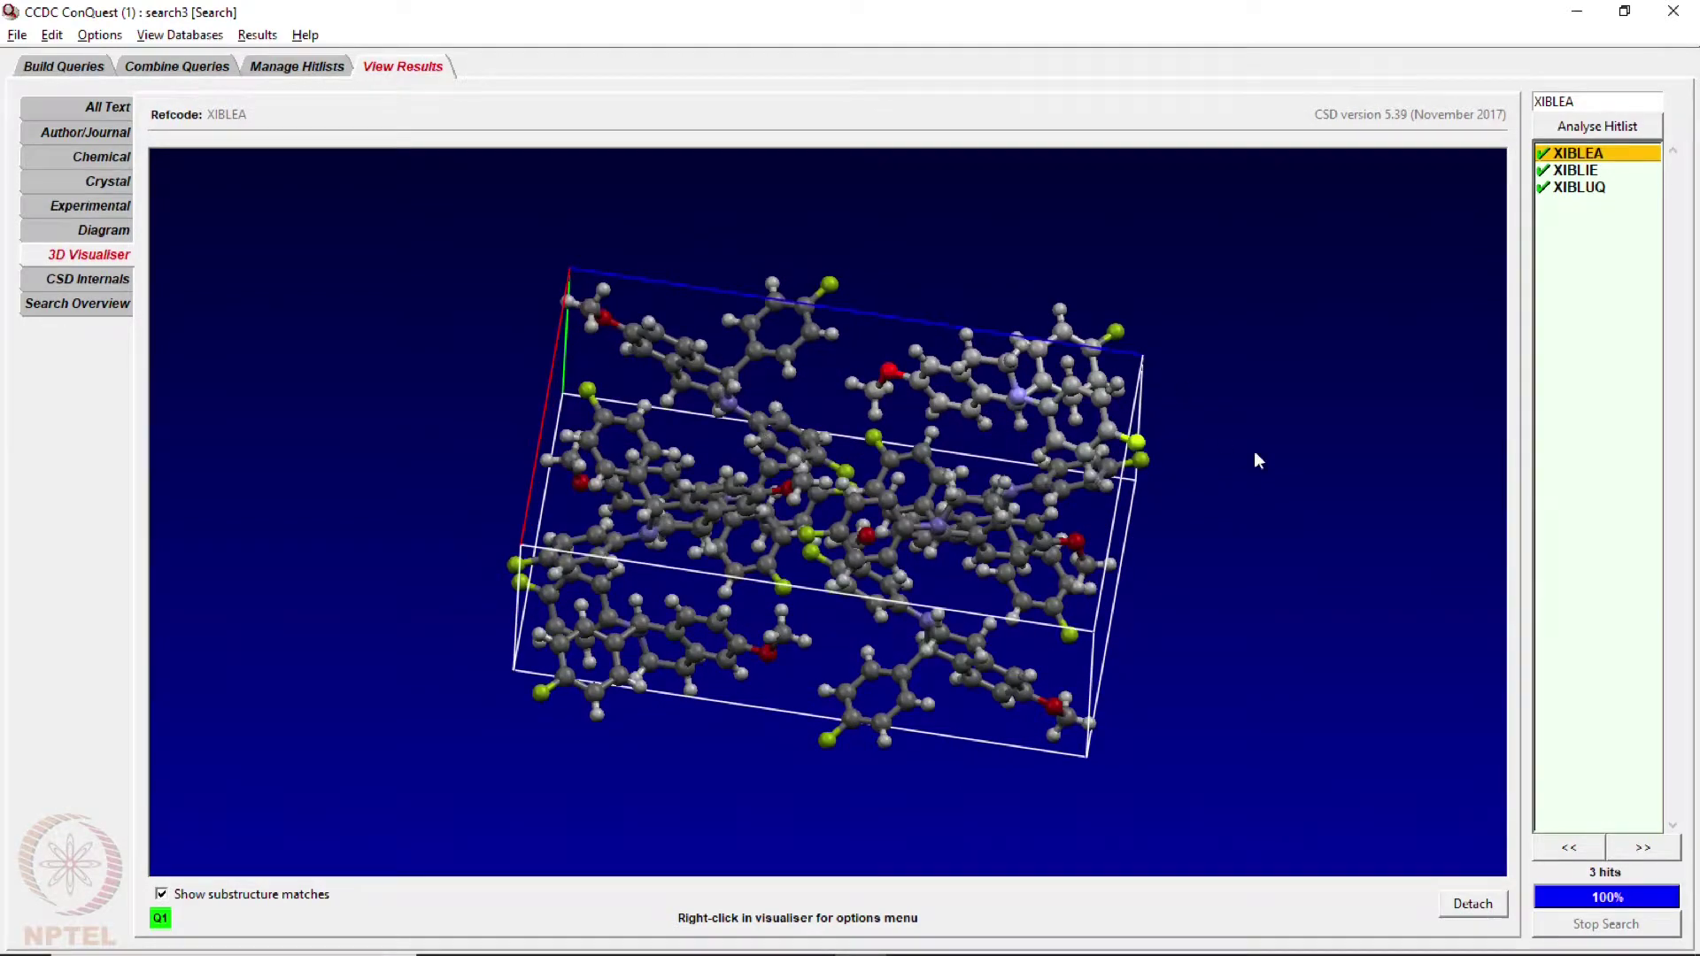
left_click_drag(1254, 454, 544, 401)
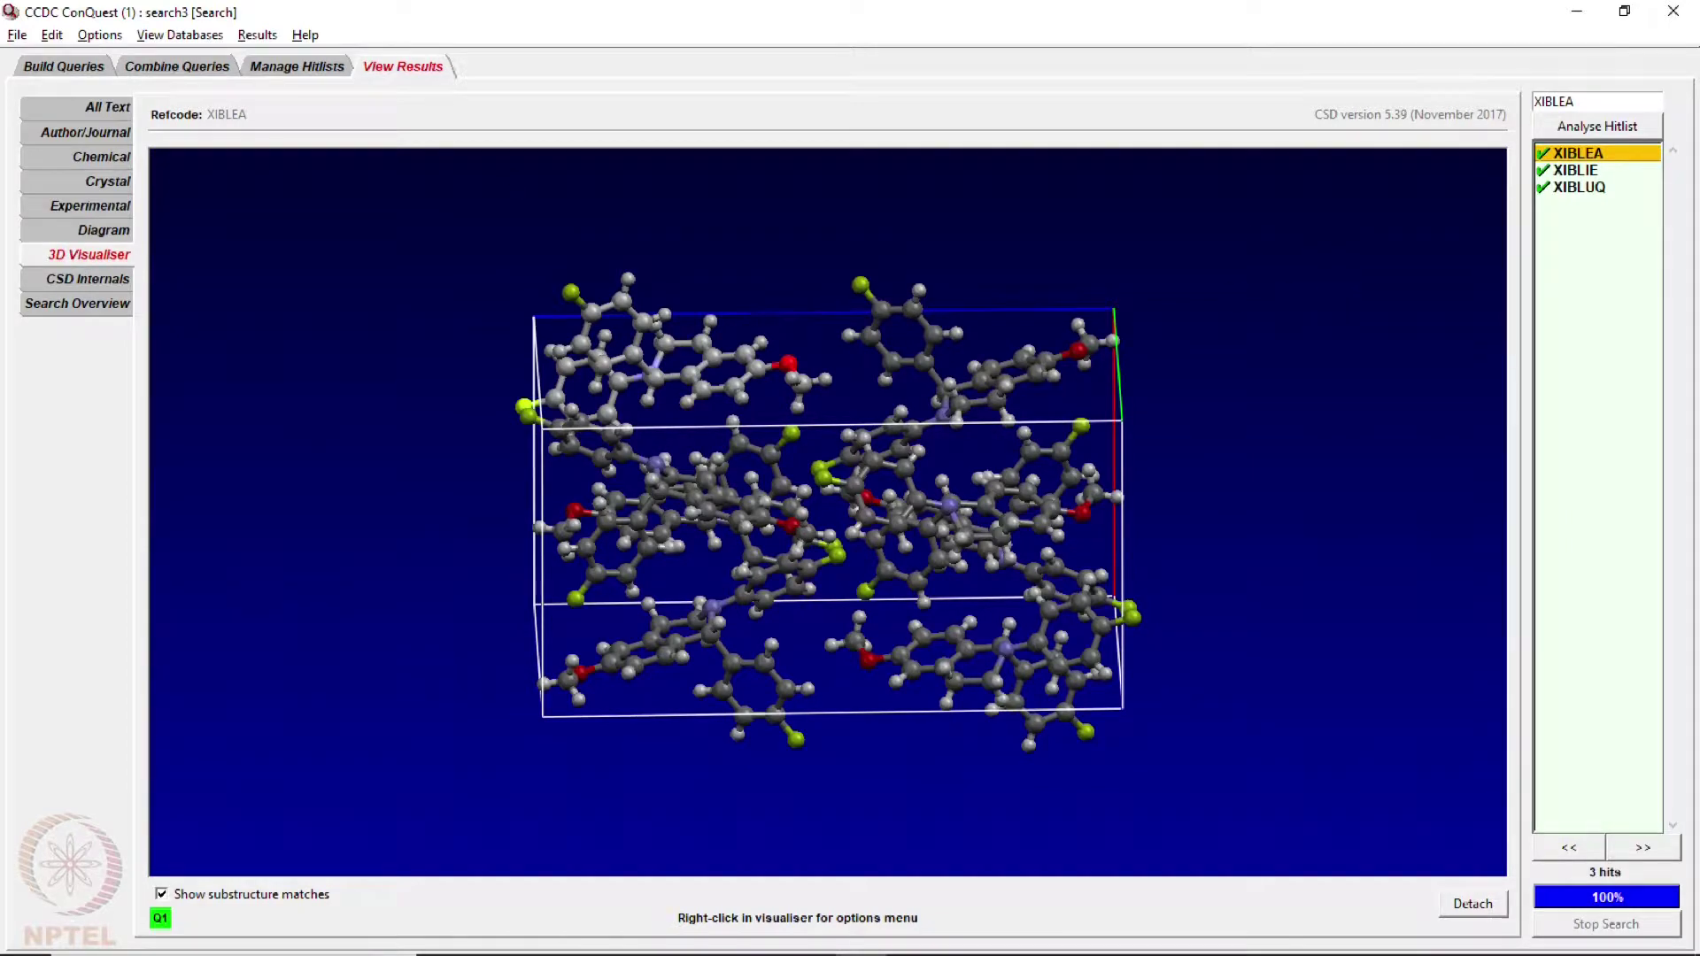
- Return to the 2D chemical diagram and view the hits XIBLUQ and XIBLIE
left_click(93, 229)
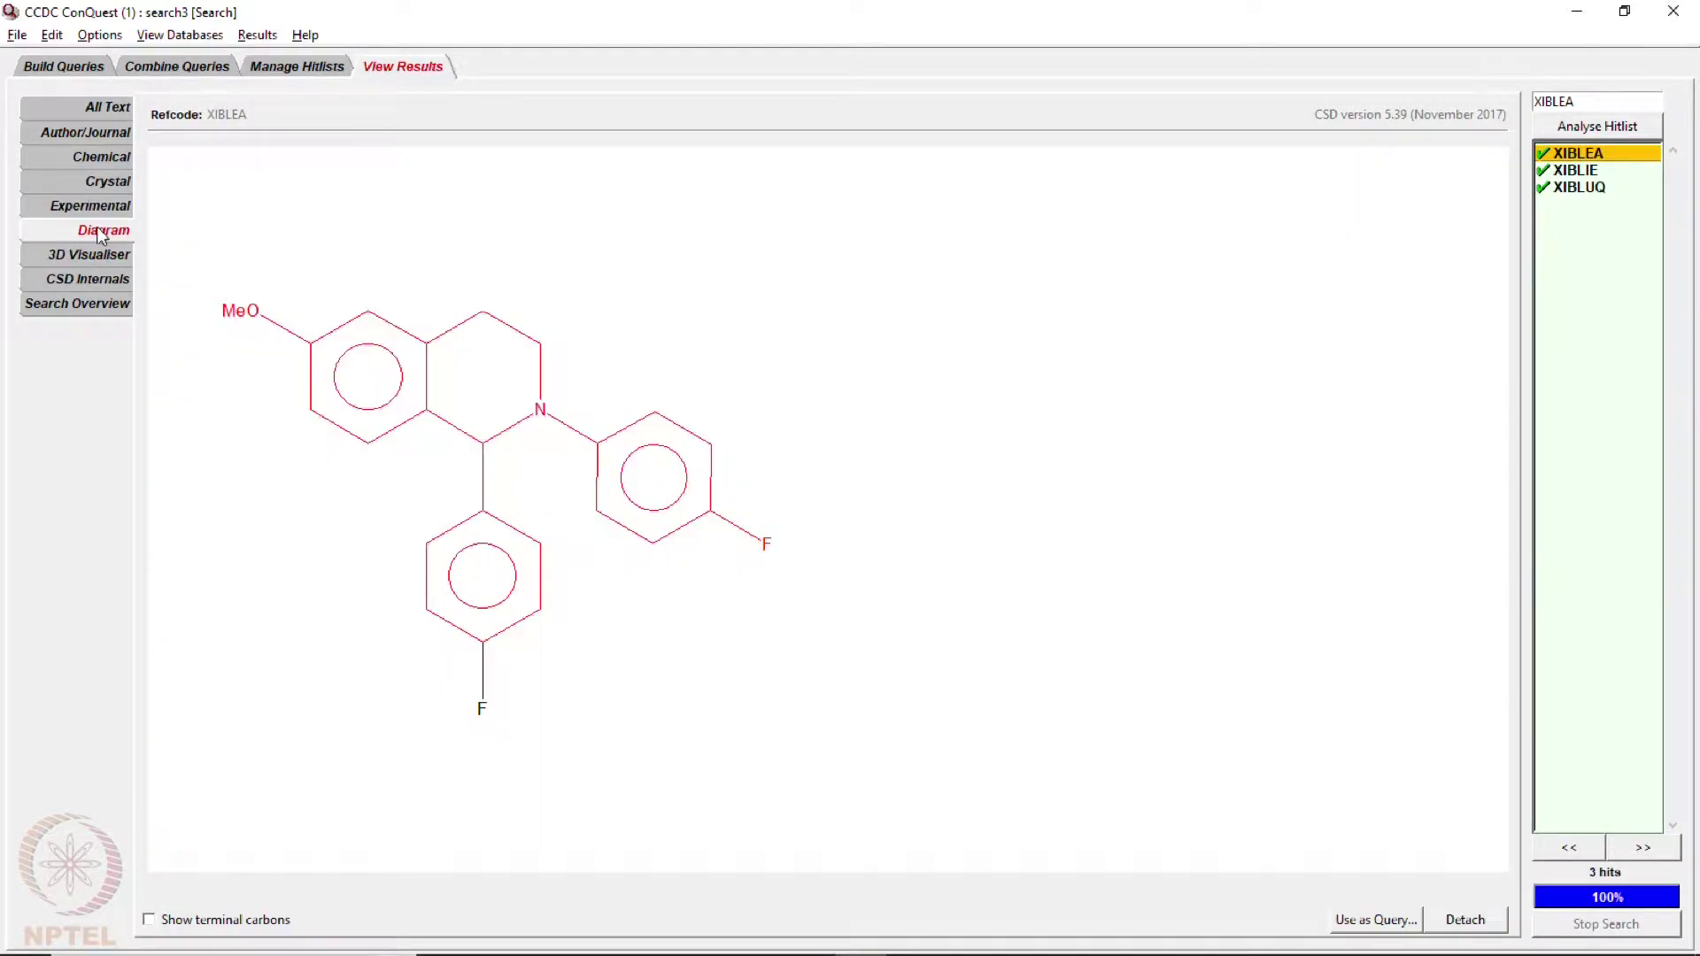
left_click(1584, 189)
left_click(1576, 172)
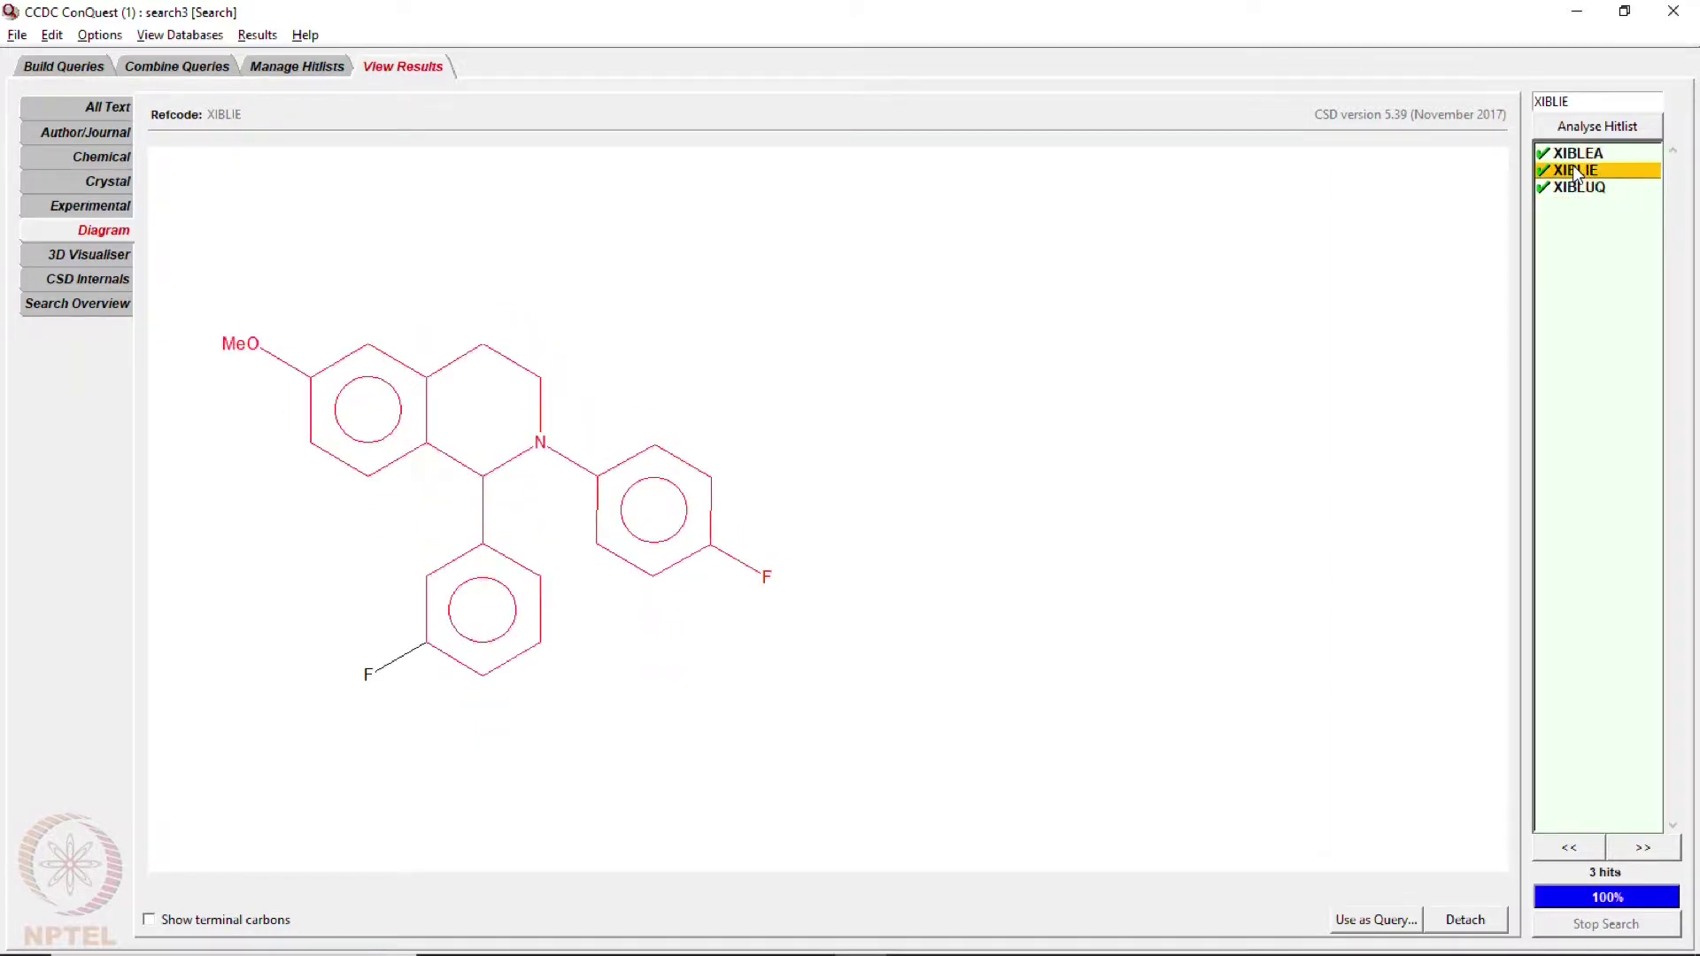
- Open the export settings for the search3 entries and examine the available export file types
left_click(17, 36)
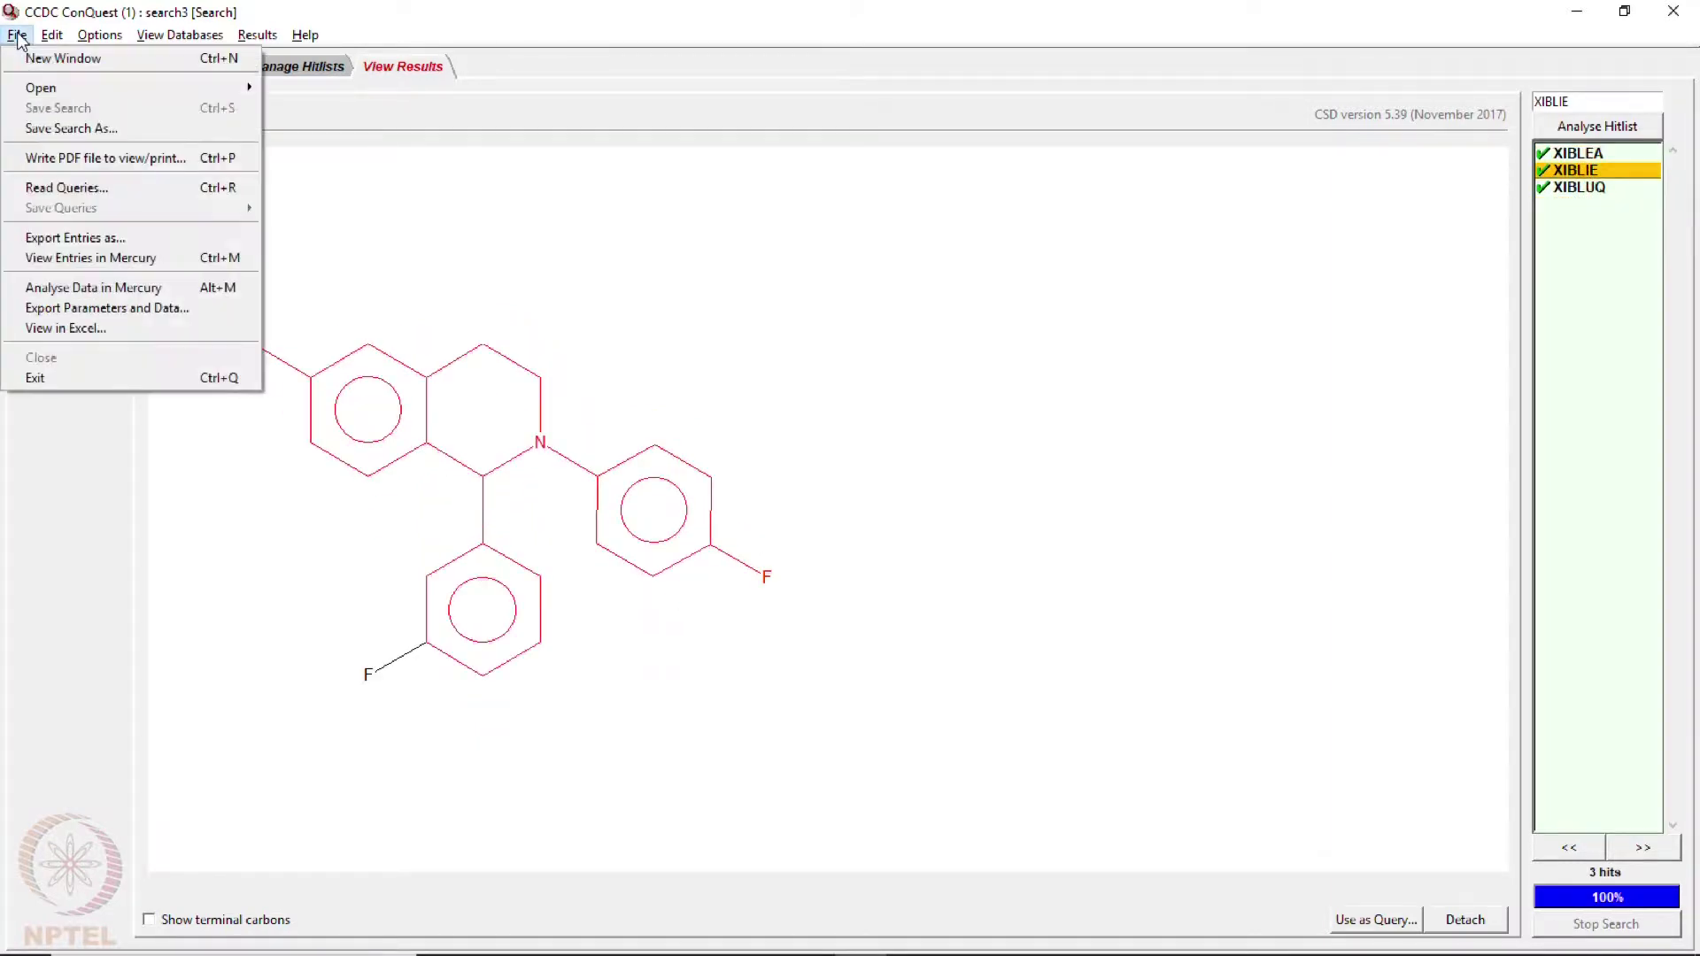
left_click(143, 237)
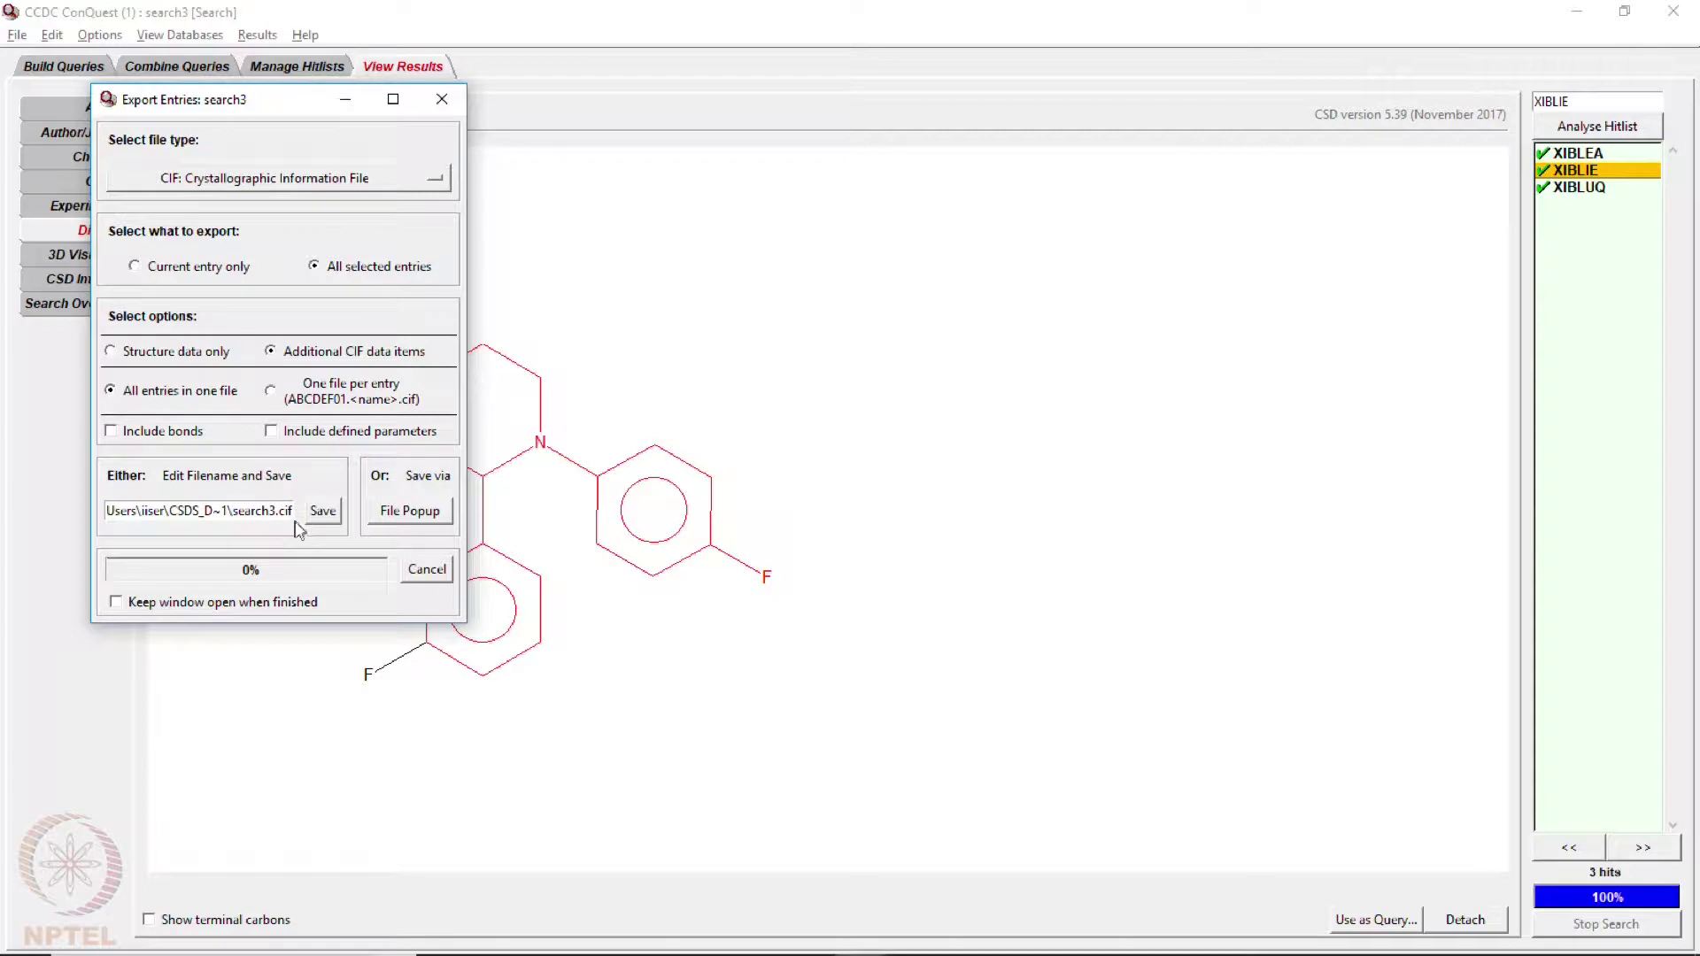
left_click(277, 186)
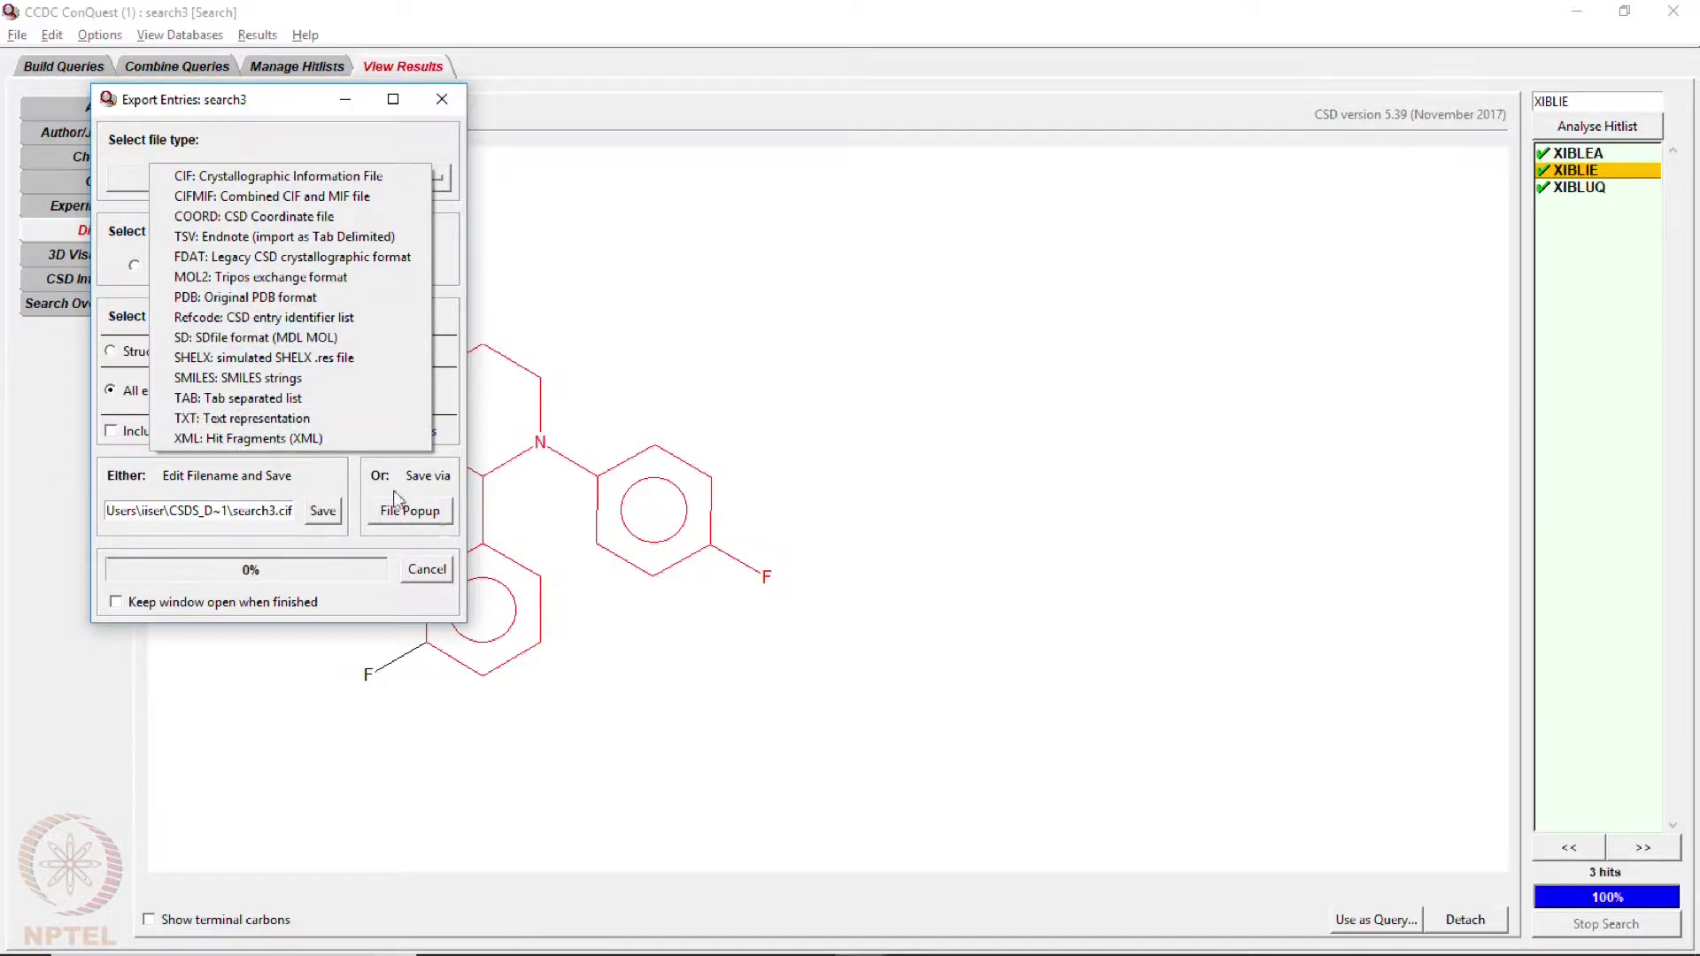
left_click(363, 482)
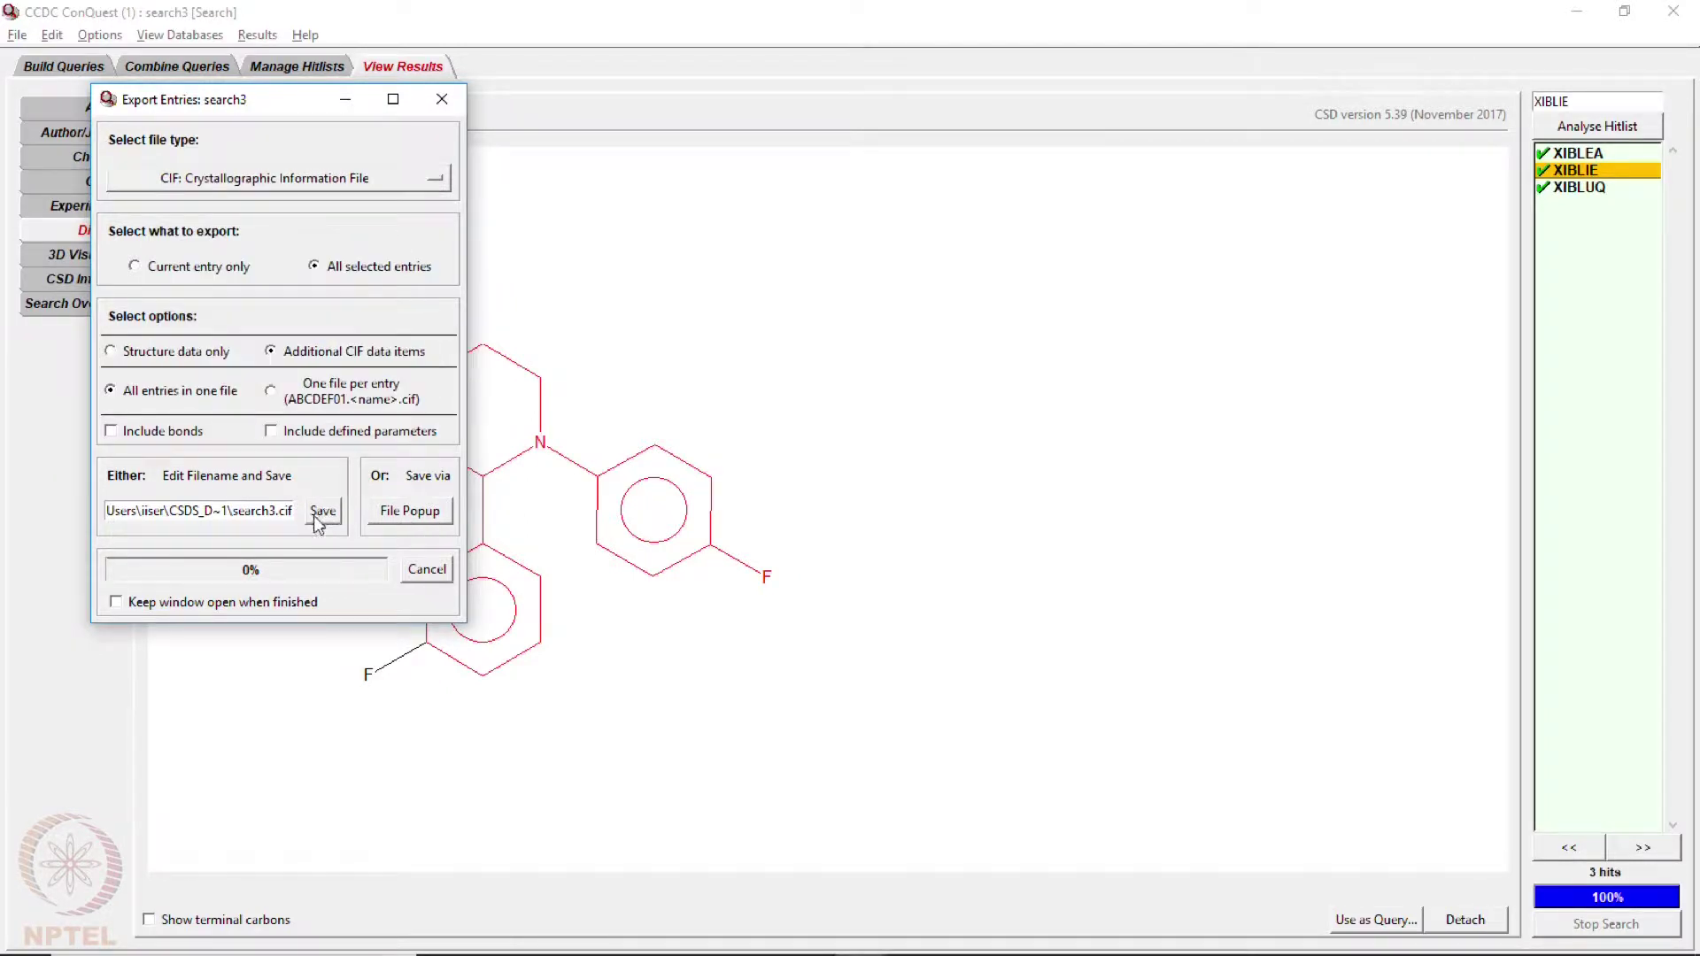
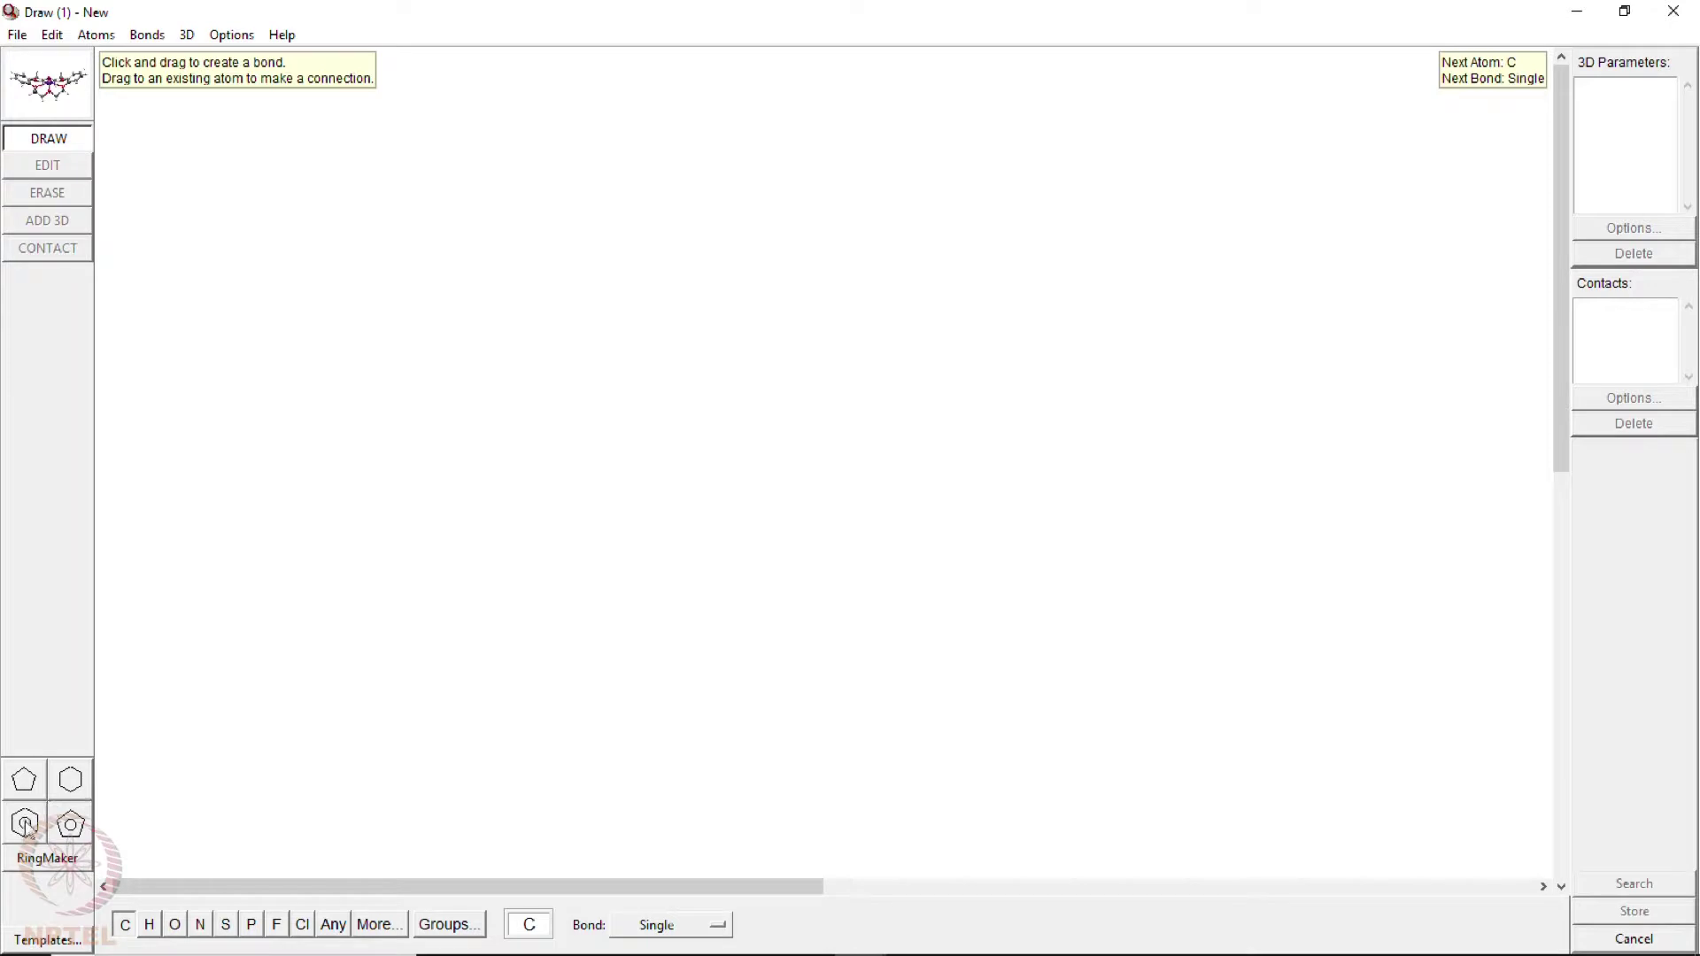
- Draw an aromatic six-membered carbon ring and fuse a saturated six-membered carbon ring to its side bond
left_click(475, 328)
left_click(70, 779)
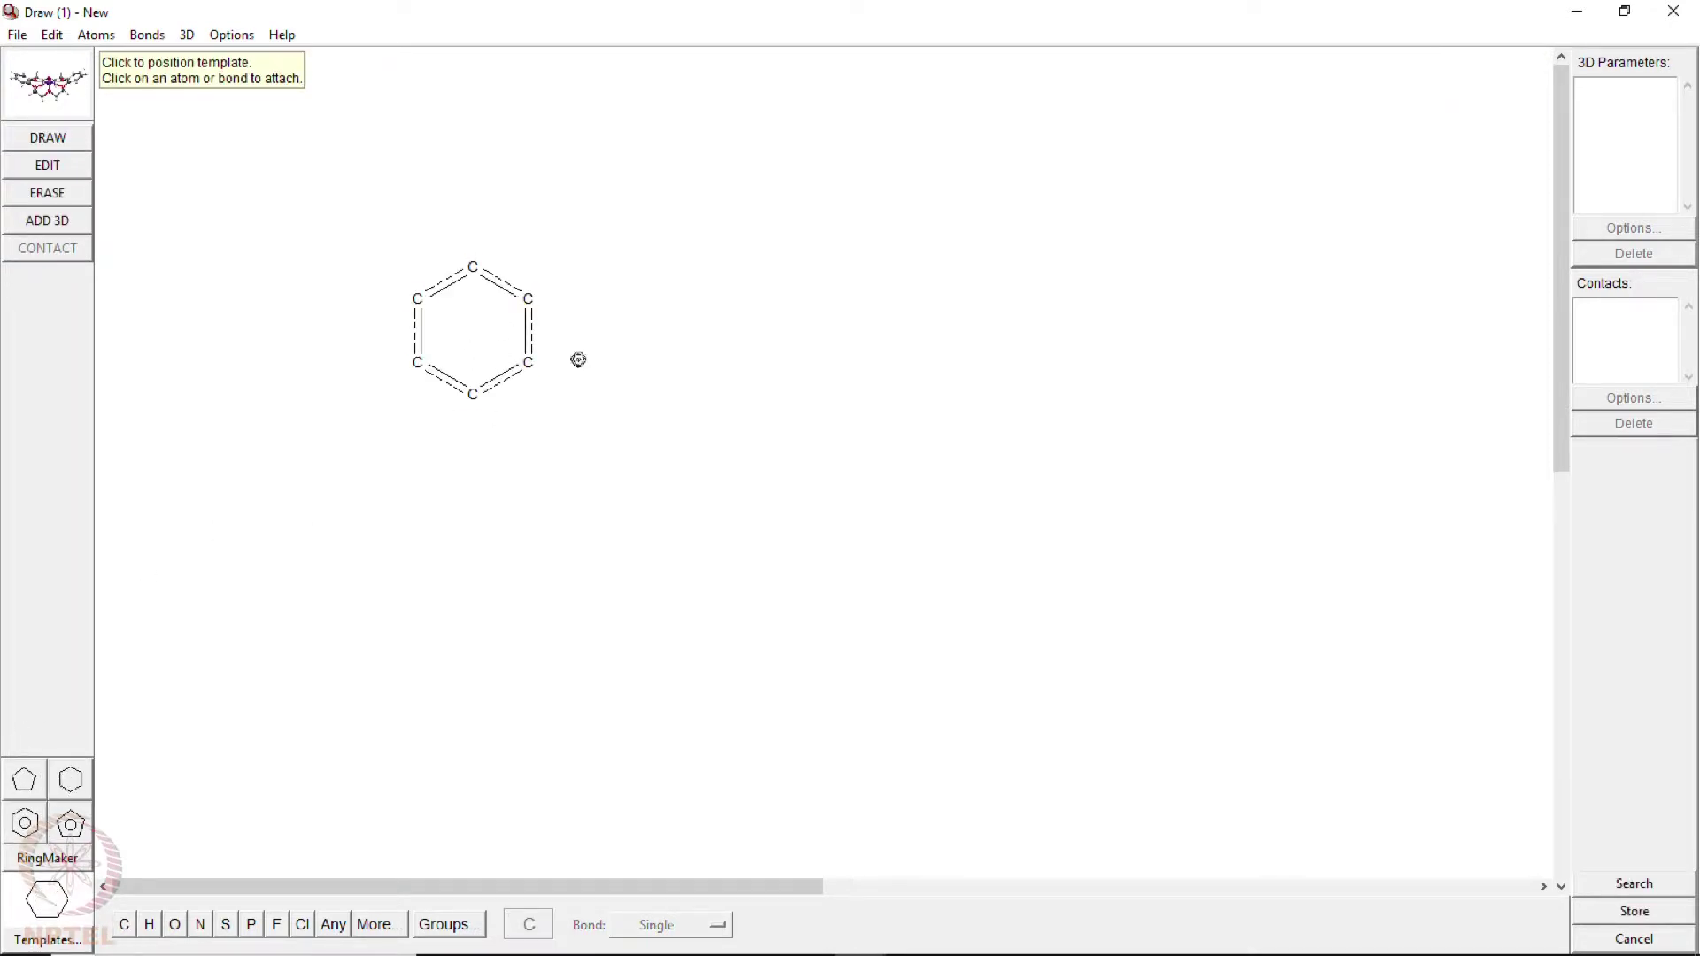
left_click(530, 330)
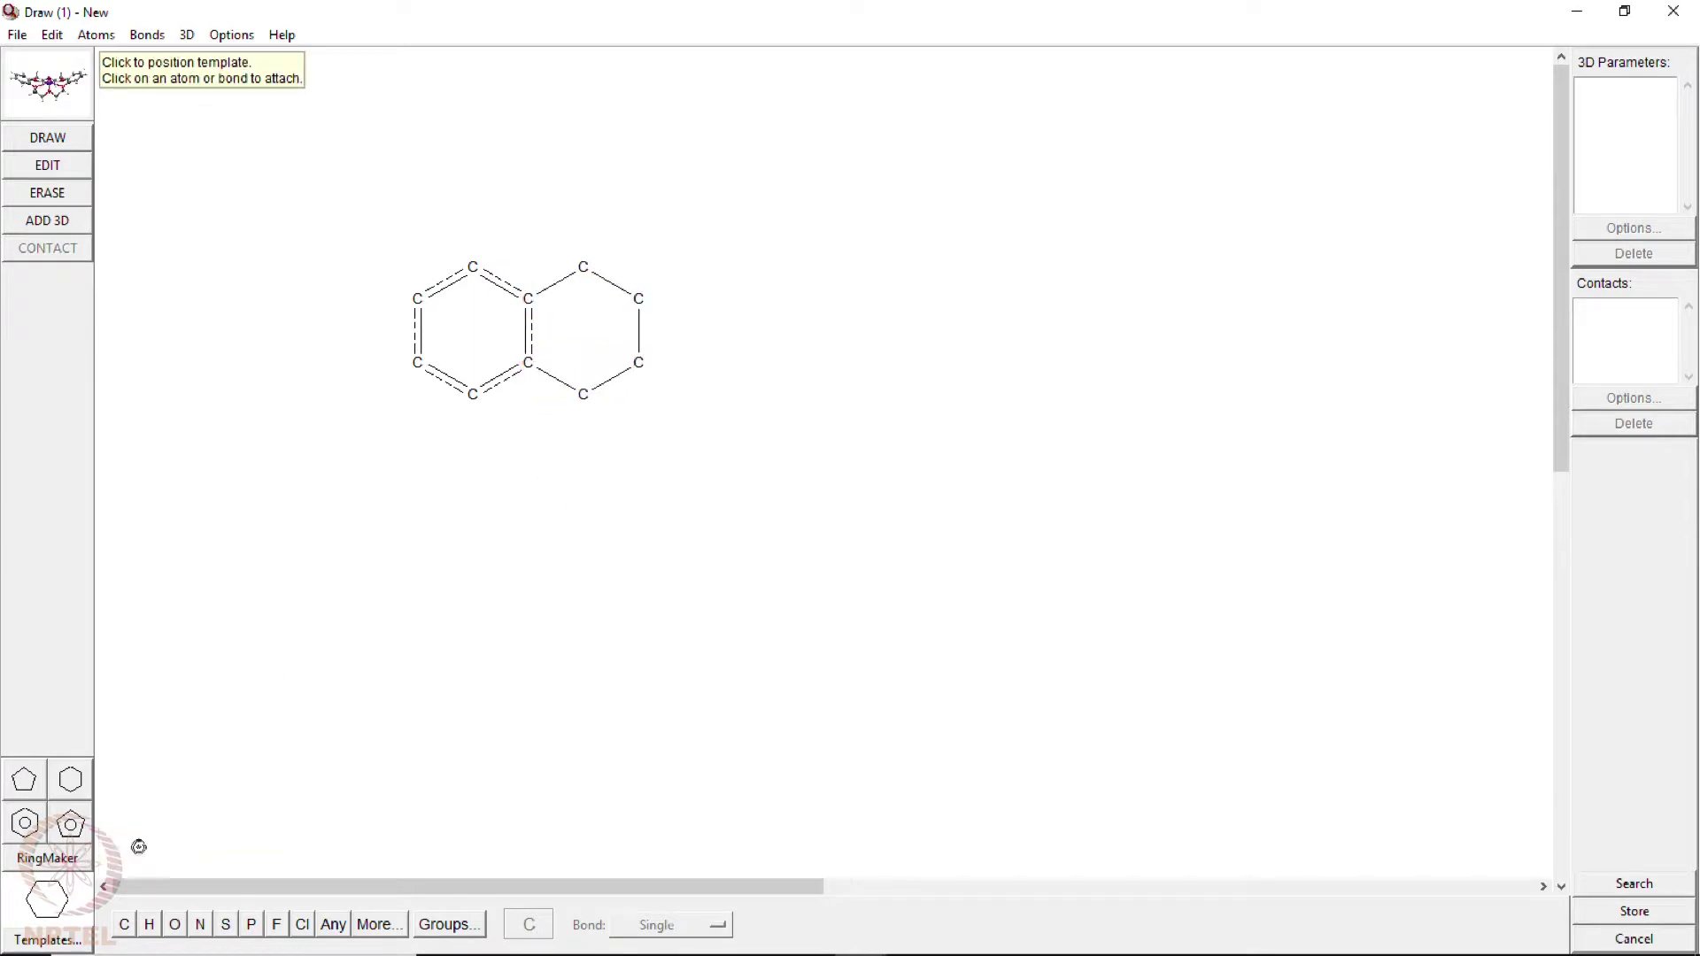
- Attach phenyl rings through single carbon bonds to two adjacent atoms of the saturated ring
left_click(24, 823)
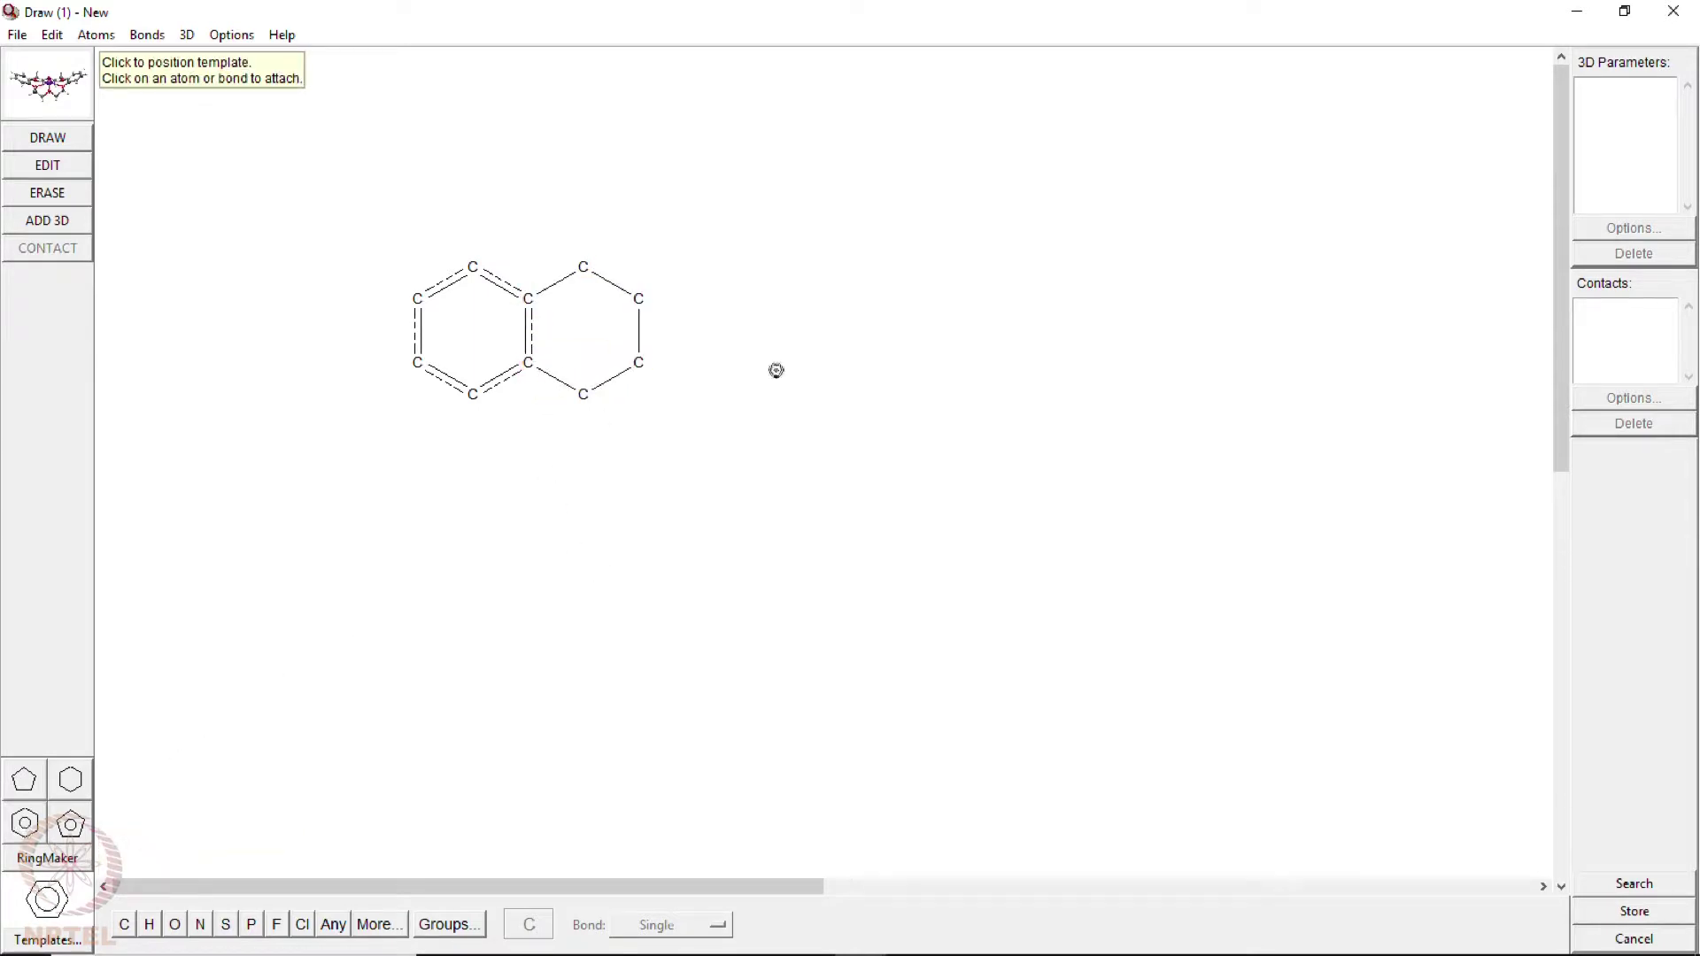
left_click(125, 924)
left_click_drag(582, 395, 585, 493)
left_click_drag(640, 363, 742, 425)
left_click(25, 822)
left_click(583, 458)
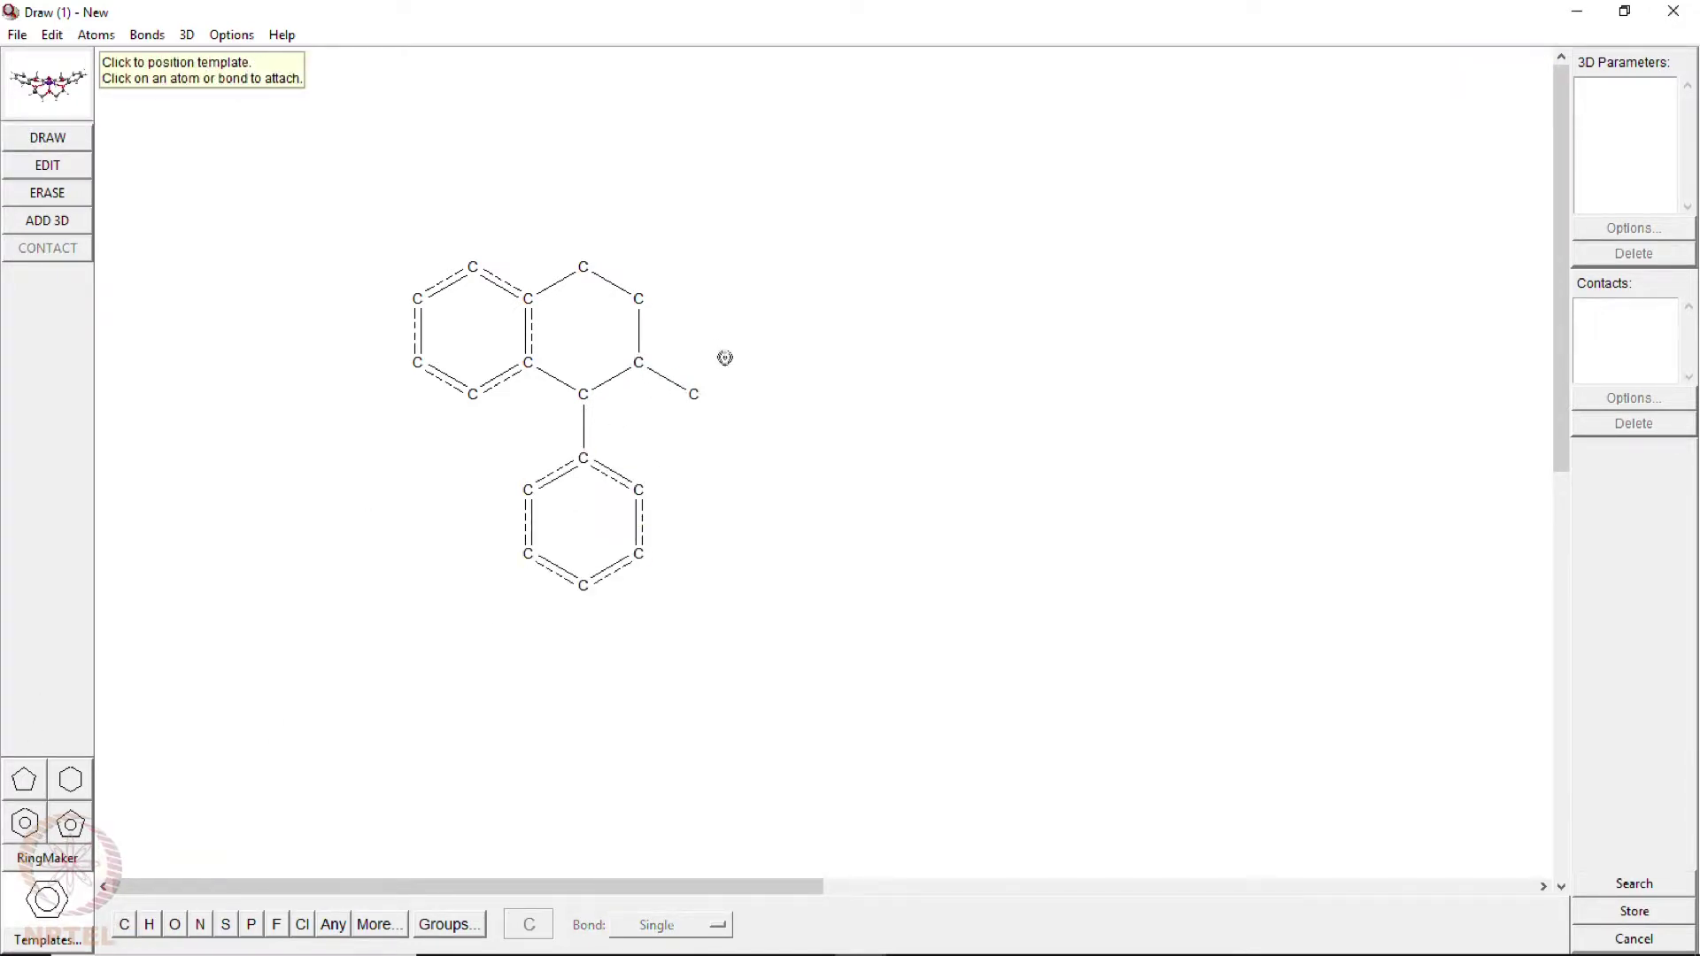
left_click(708, 394)
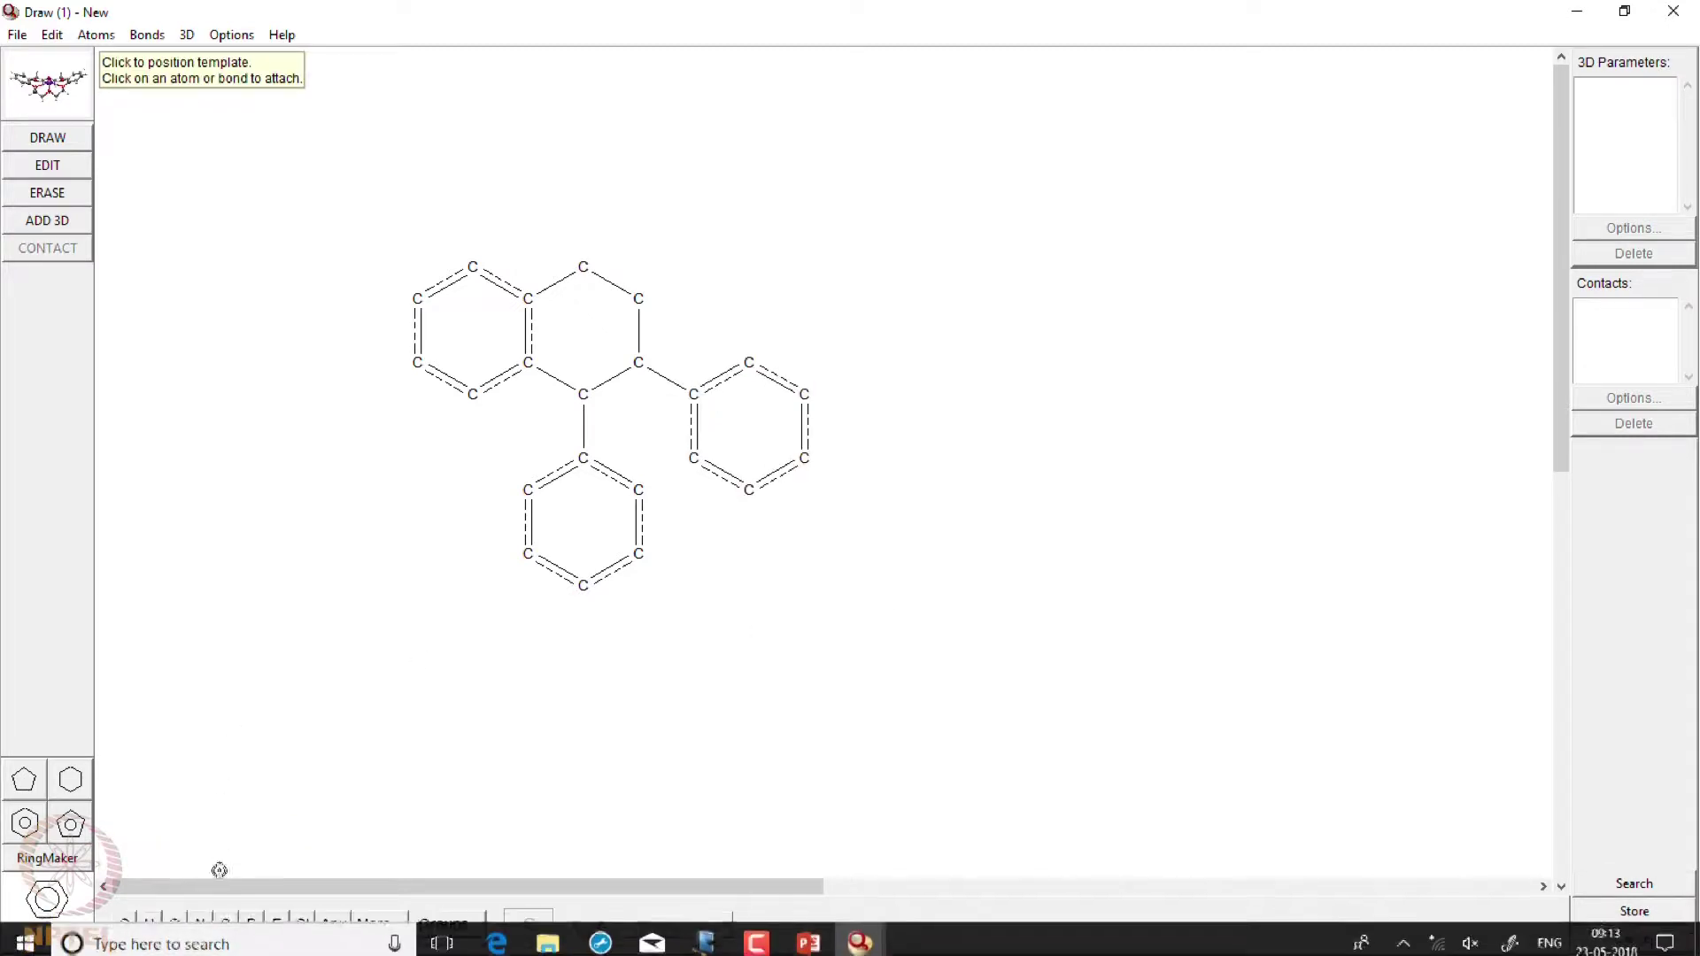
- Change the phenyl-bearing ring atom not adjacent to the ring fusion to nitrogen and run the query as search4
left_click(201, 925)
left_click(638, 362)
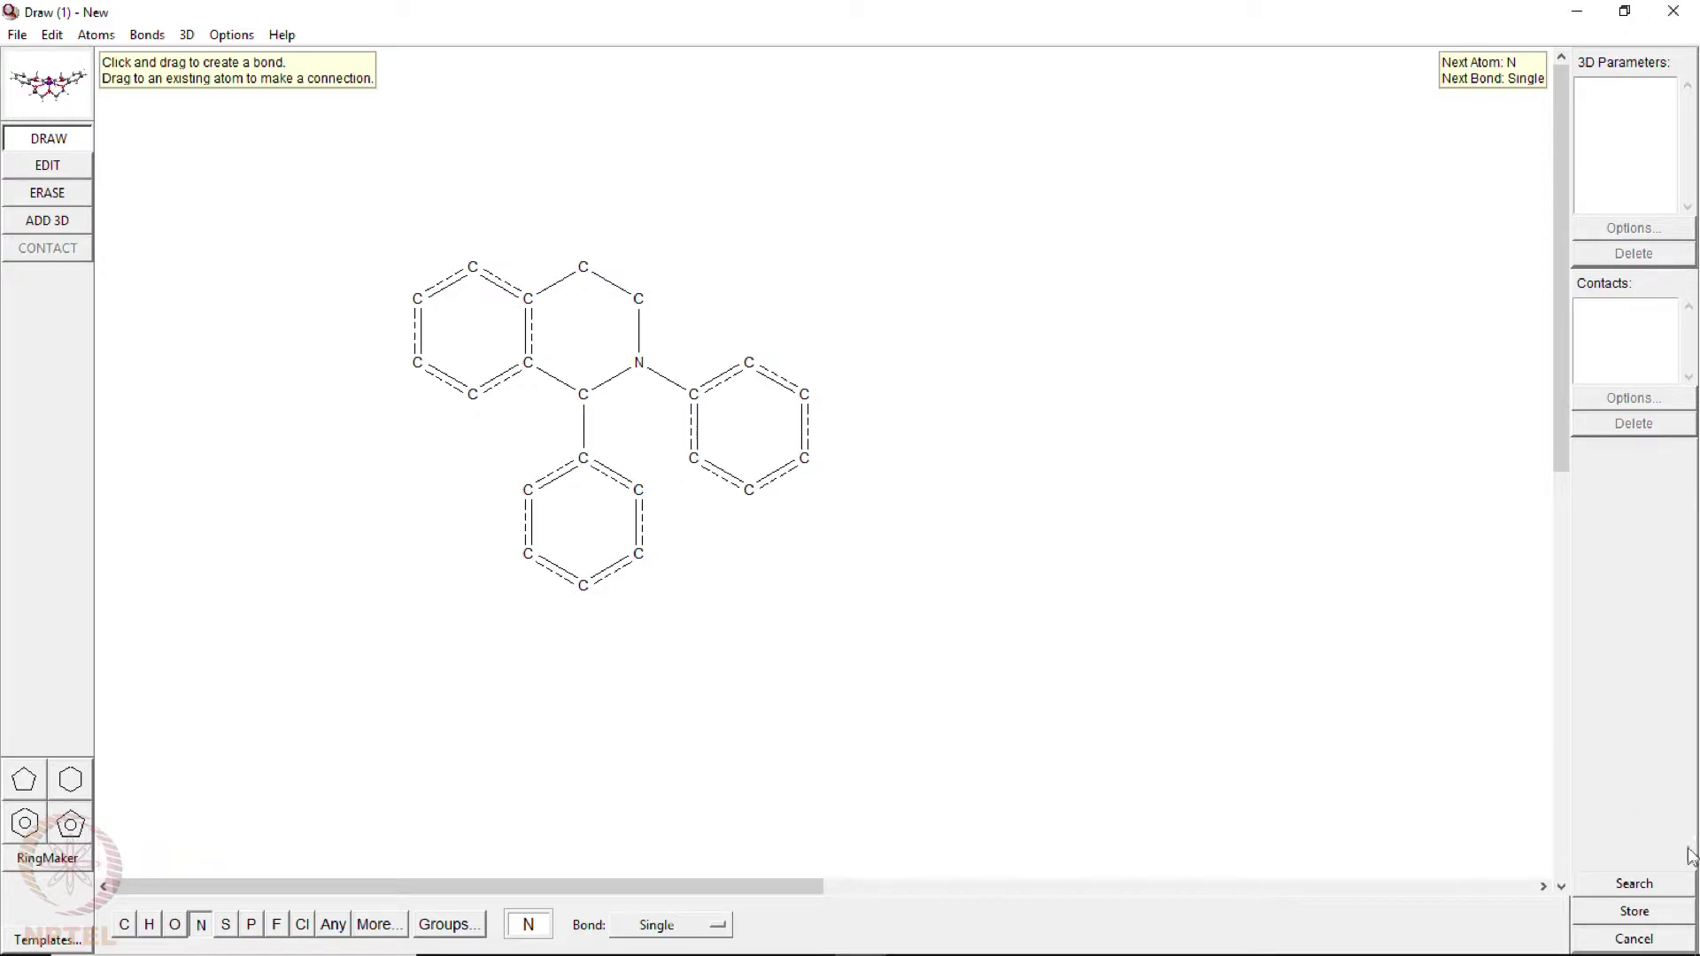
left_click(1649, 885)
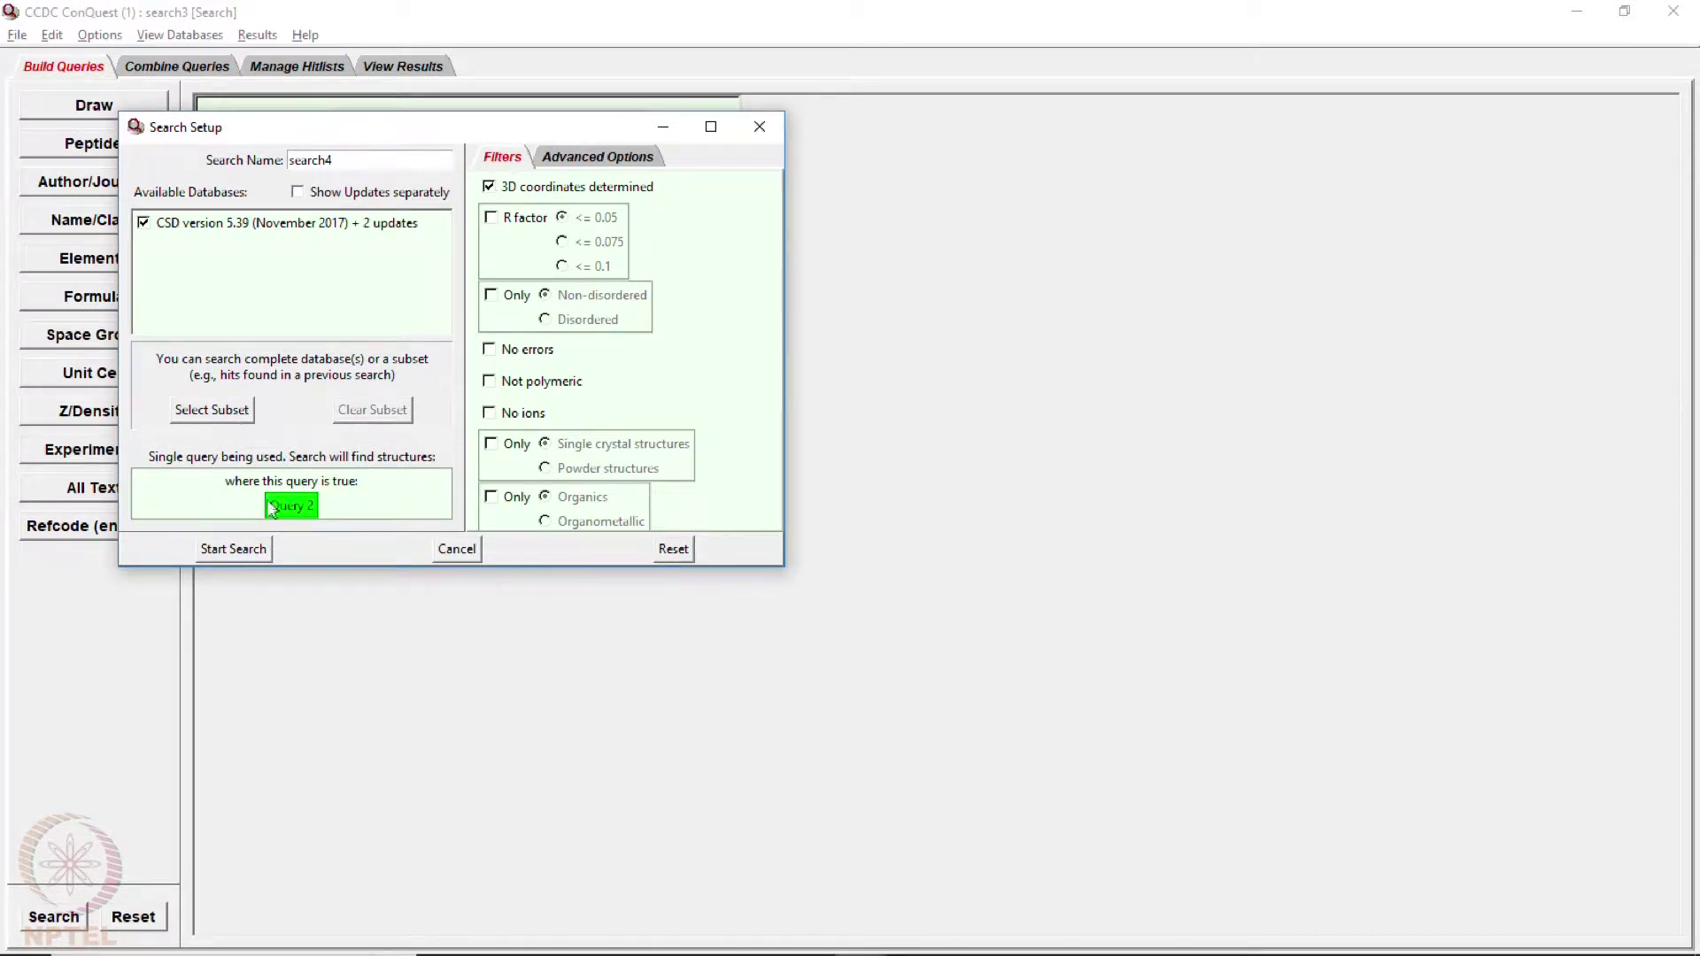
left_click(235, 549)
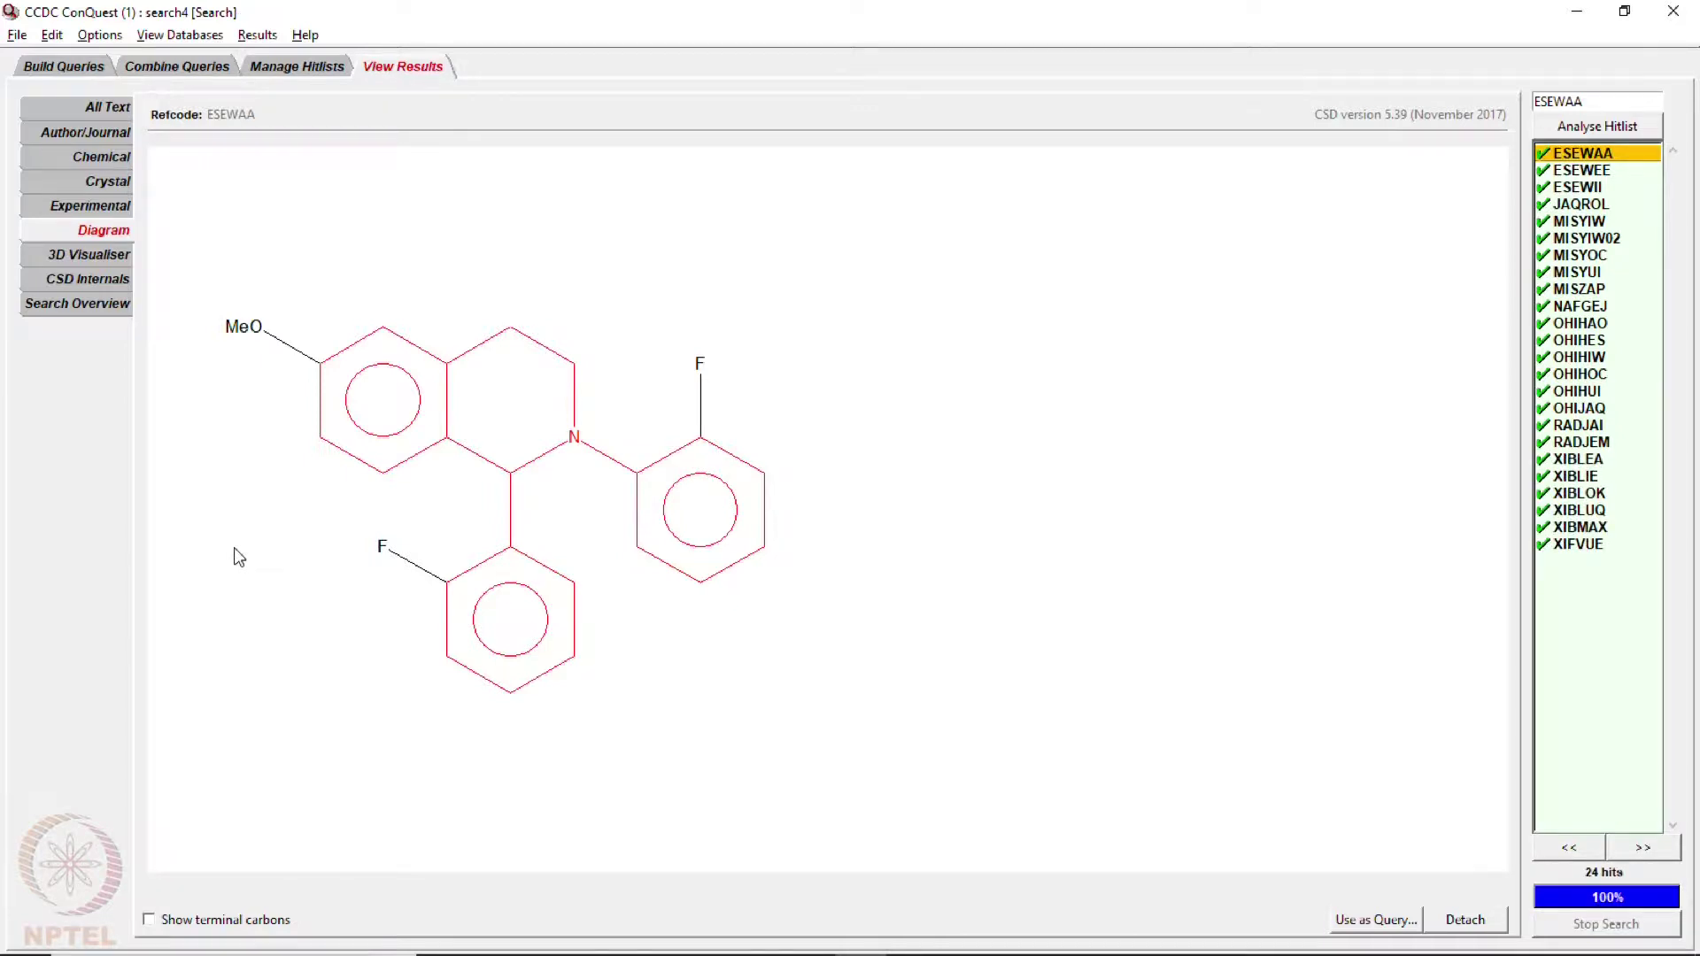
- Browse the 2D chemical diagrams of the search4 hits from ESEWAA through XIFVUE and compare their substituents
left_click(1591, 171)
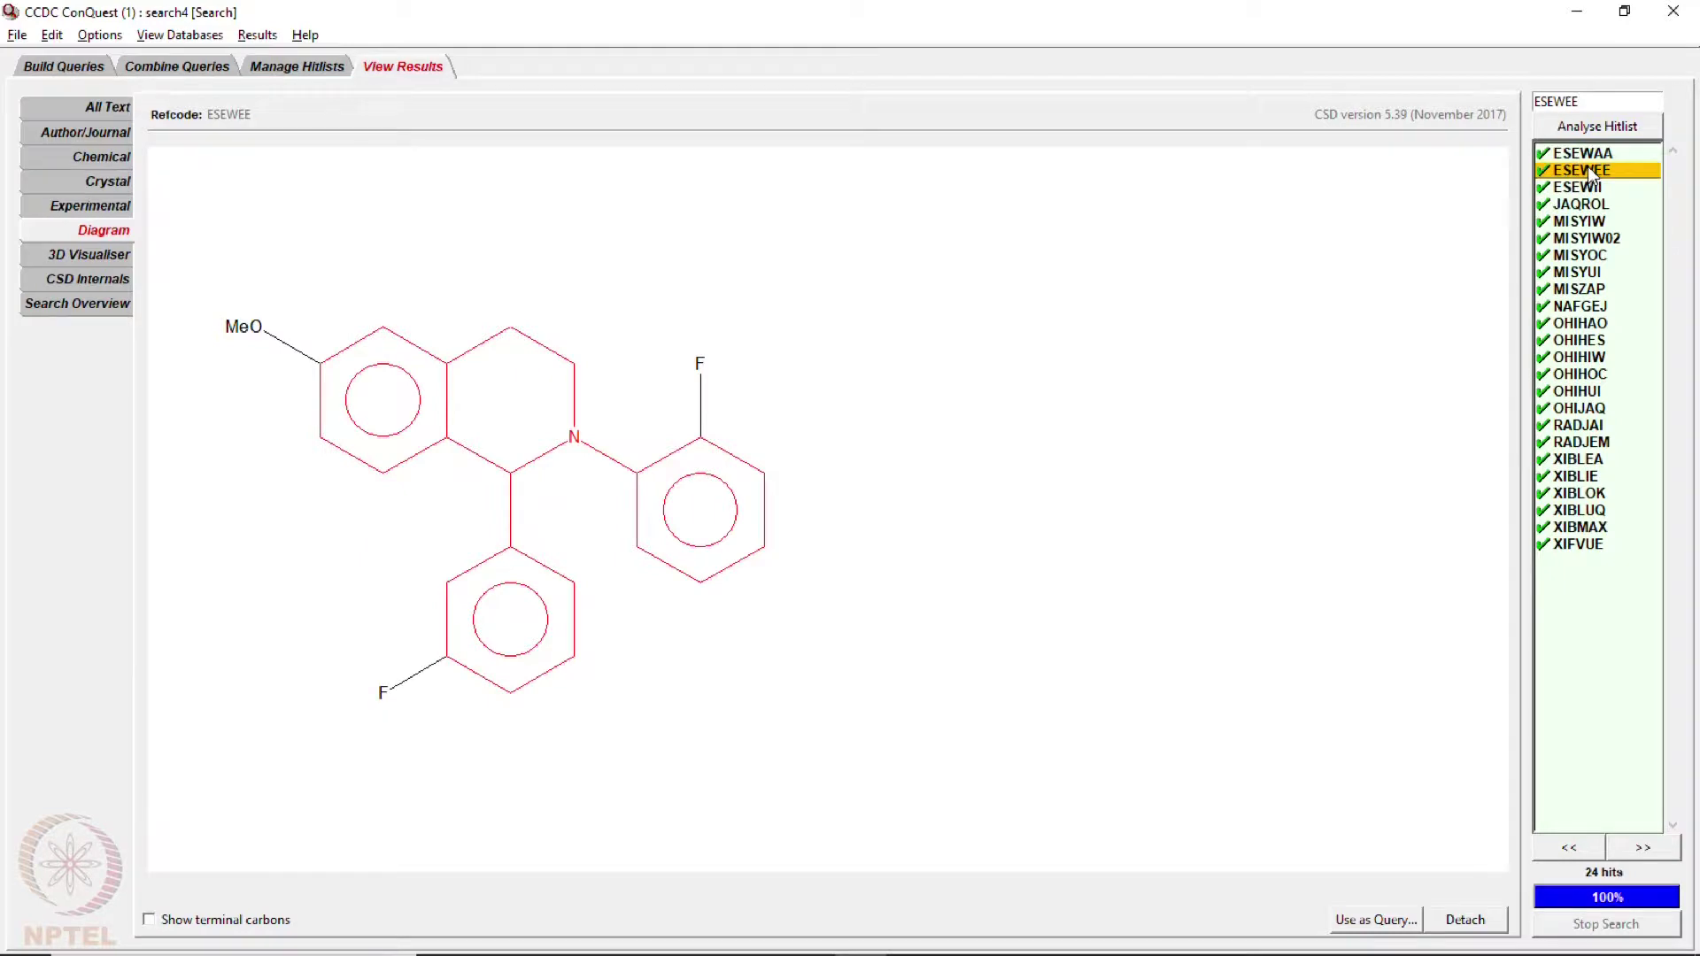
left_click(1590, 154)
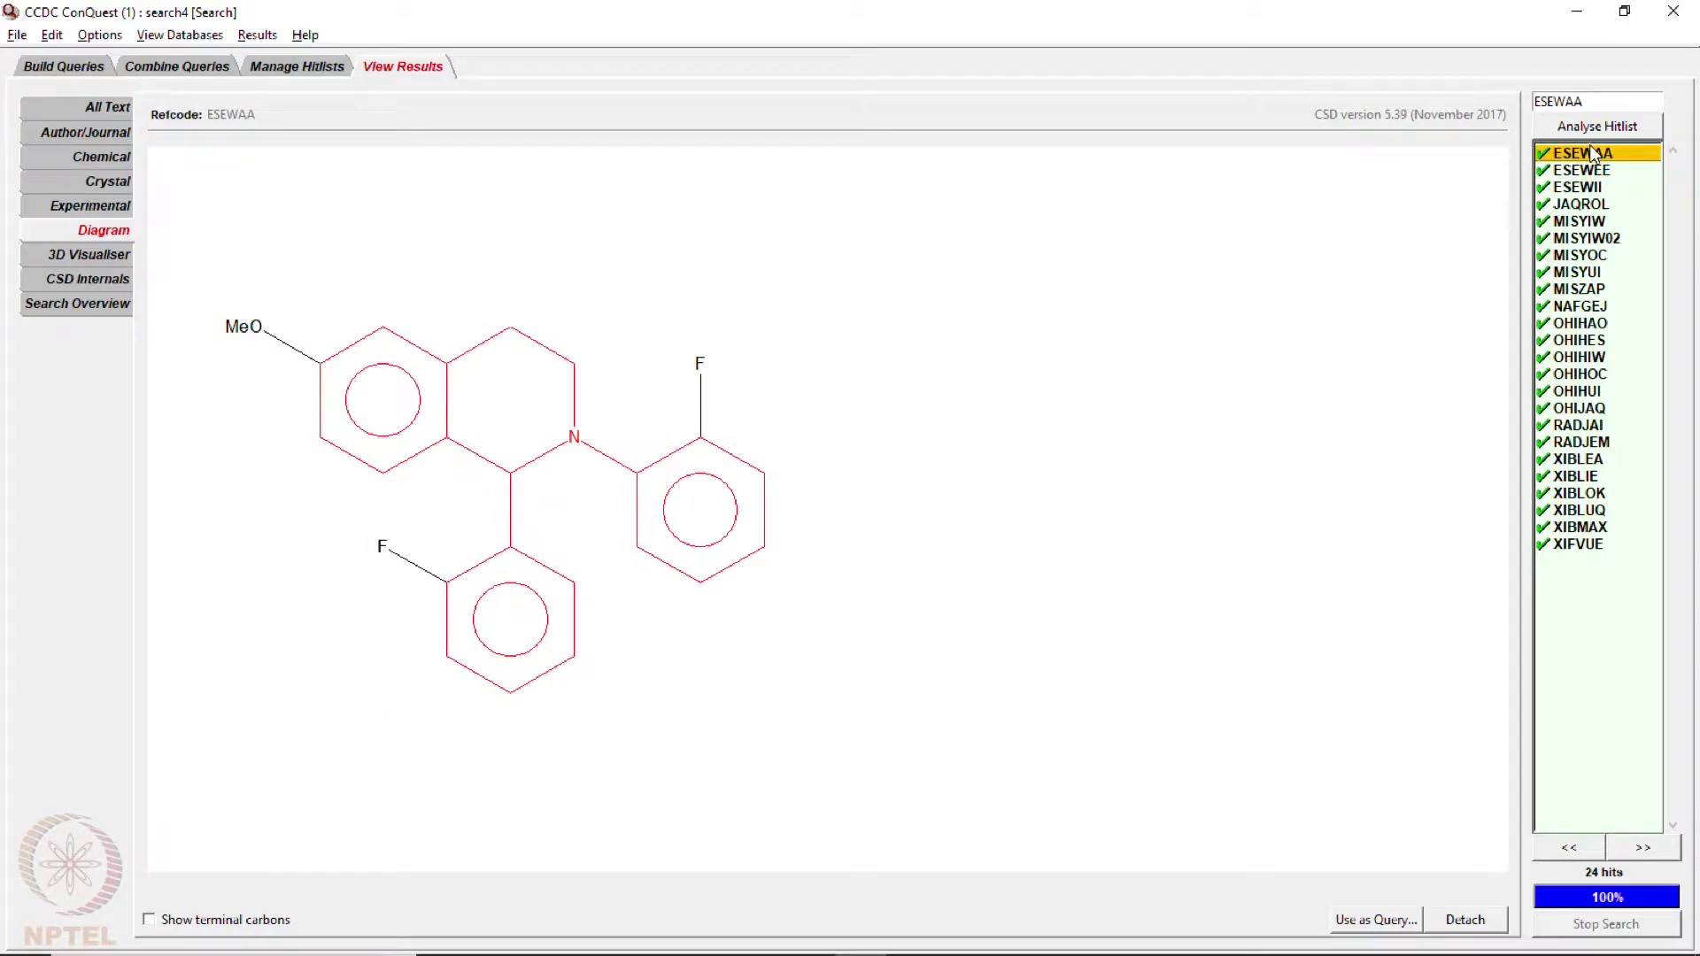
key("Down")
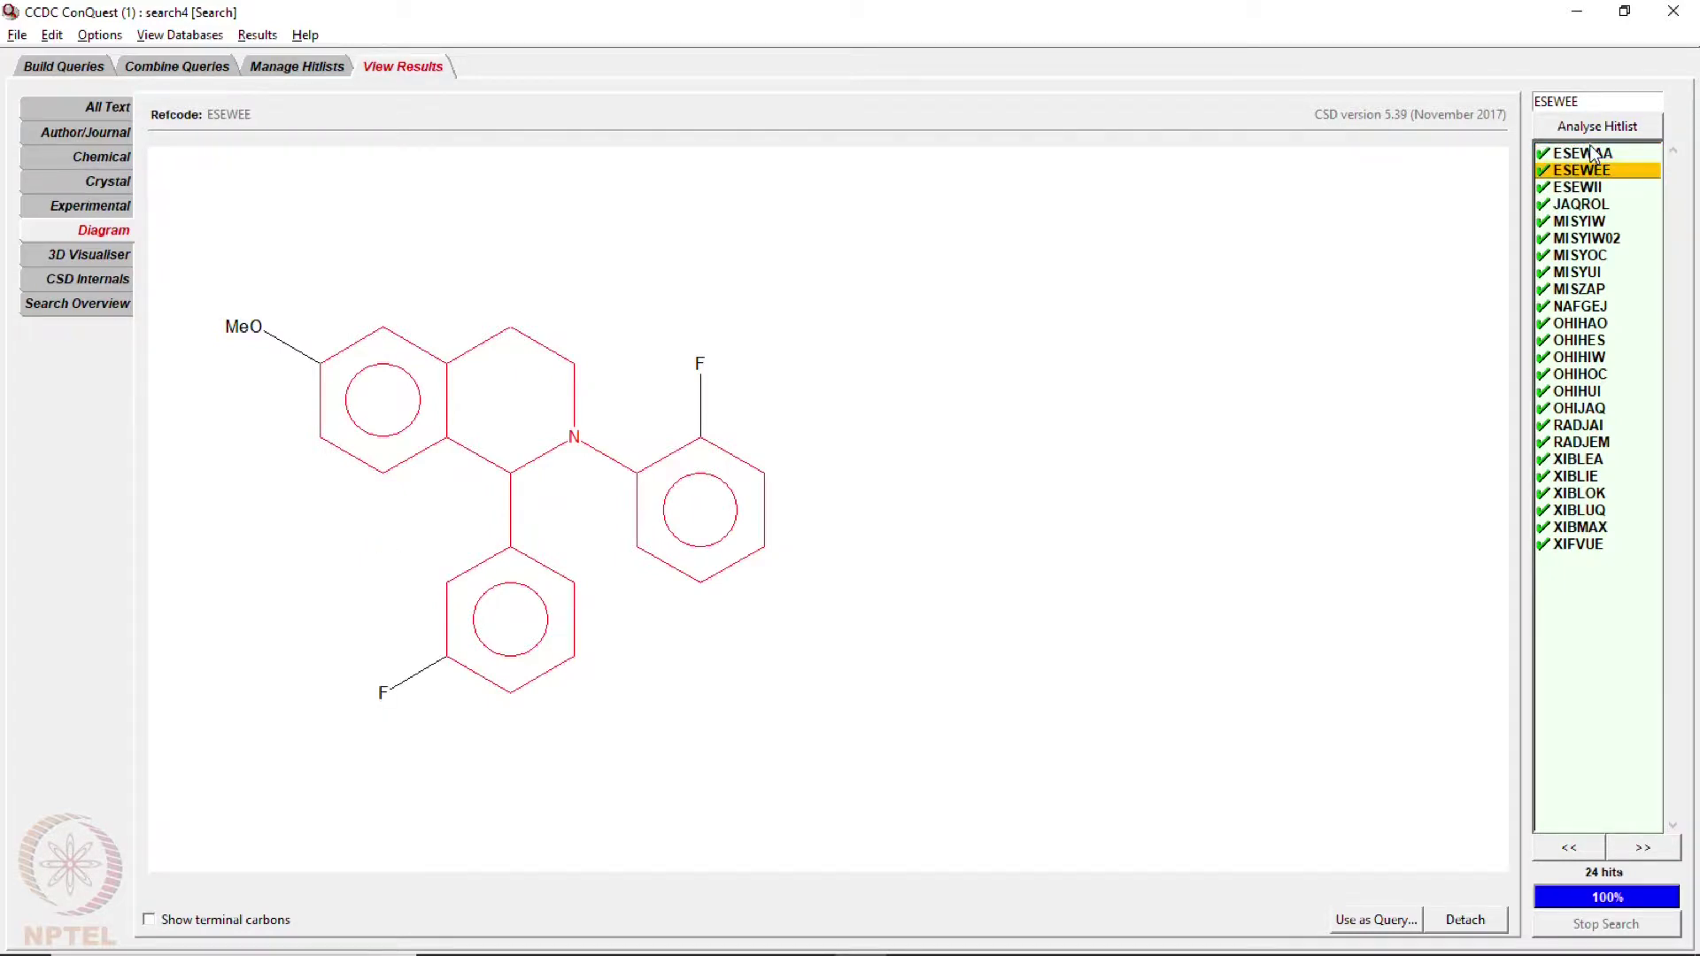
key("Down")
key("Down")
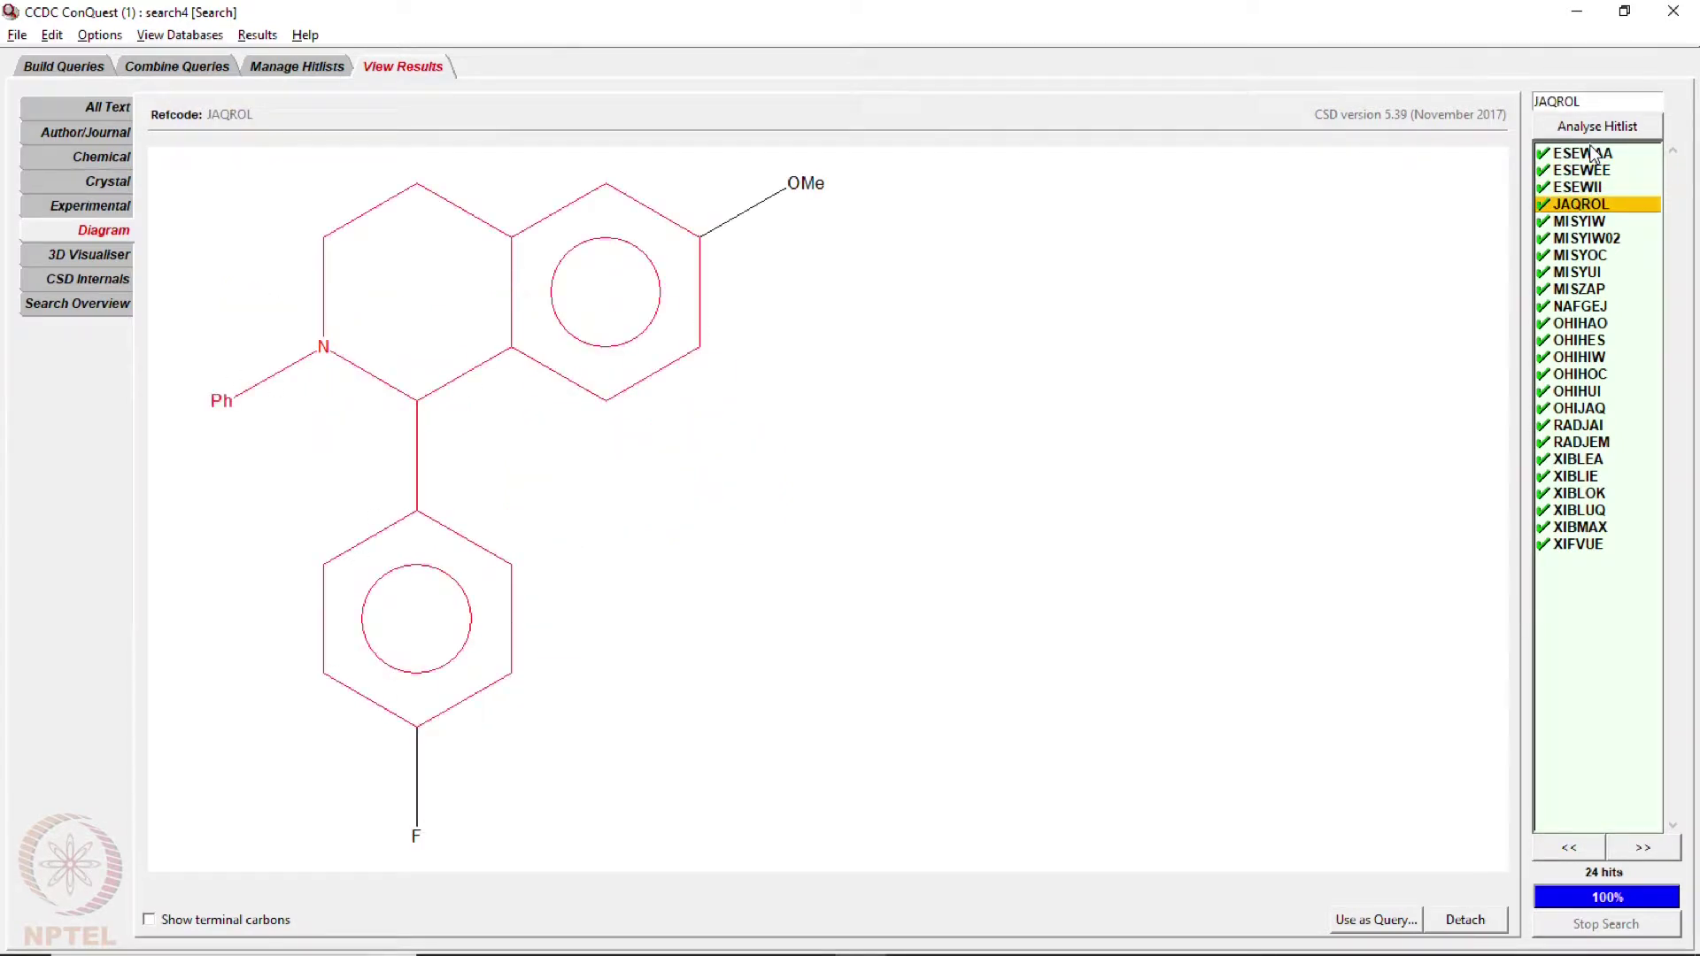
key("Down")
key("Down")
key("Down")
key("Down")
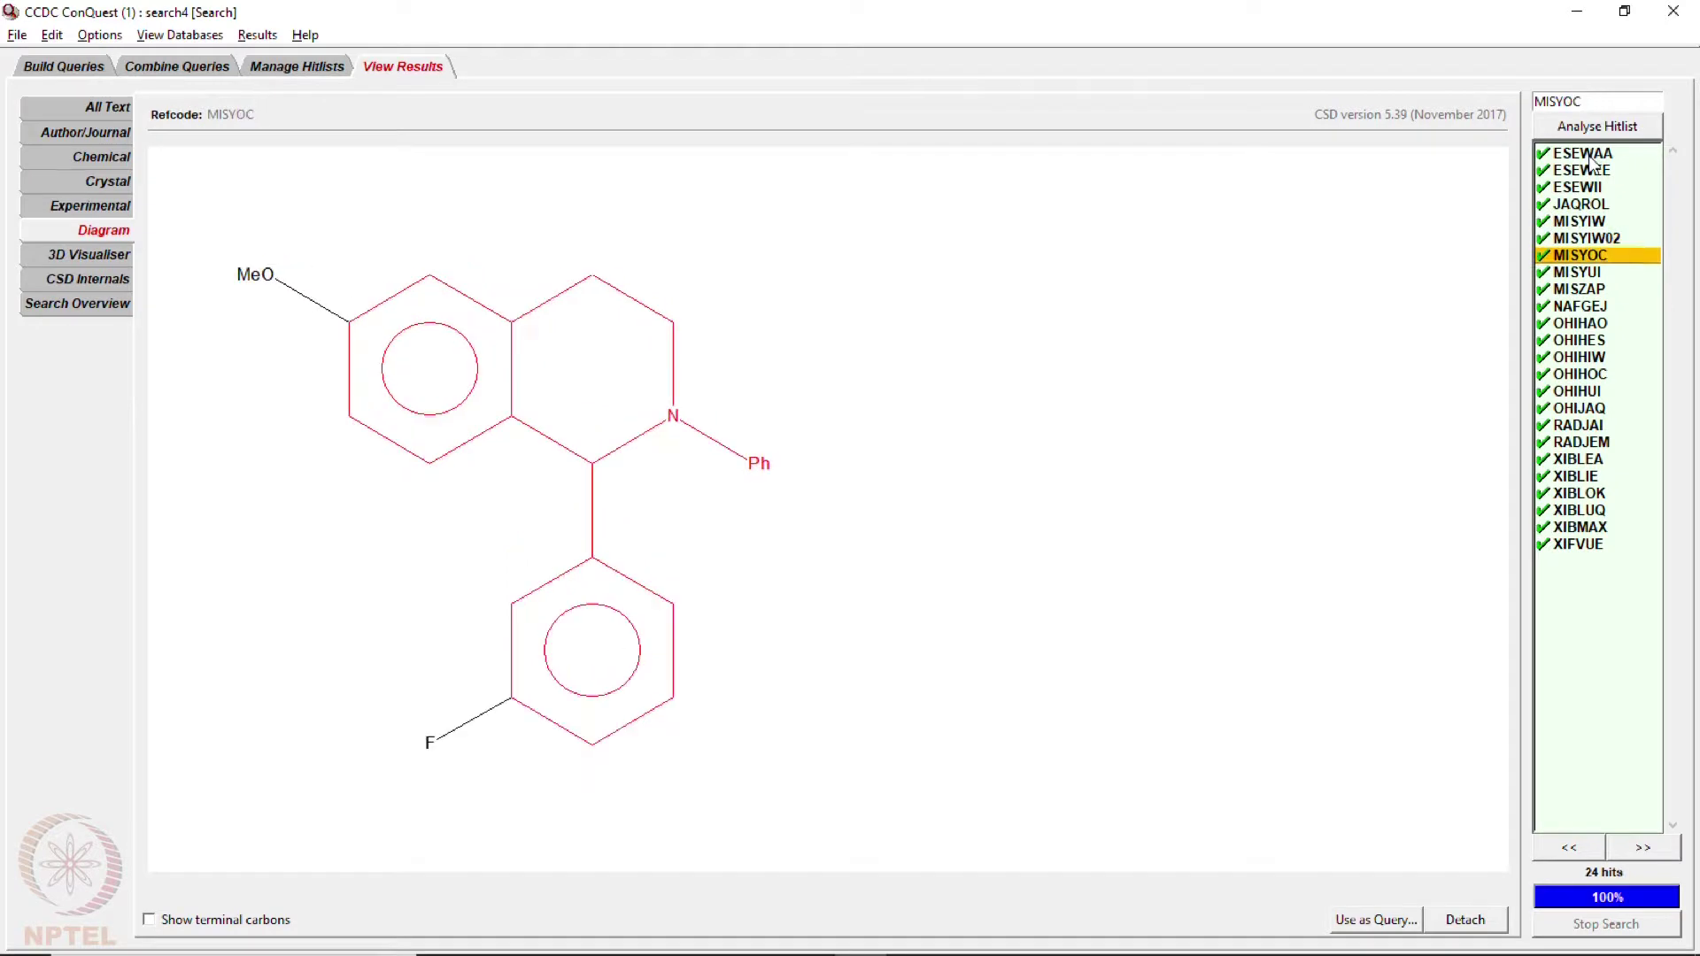
key("Down")
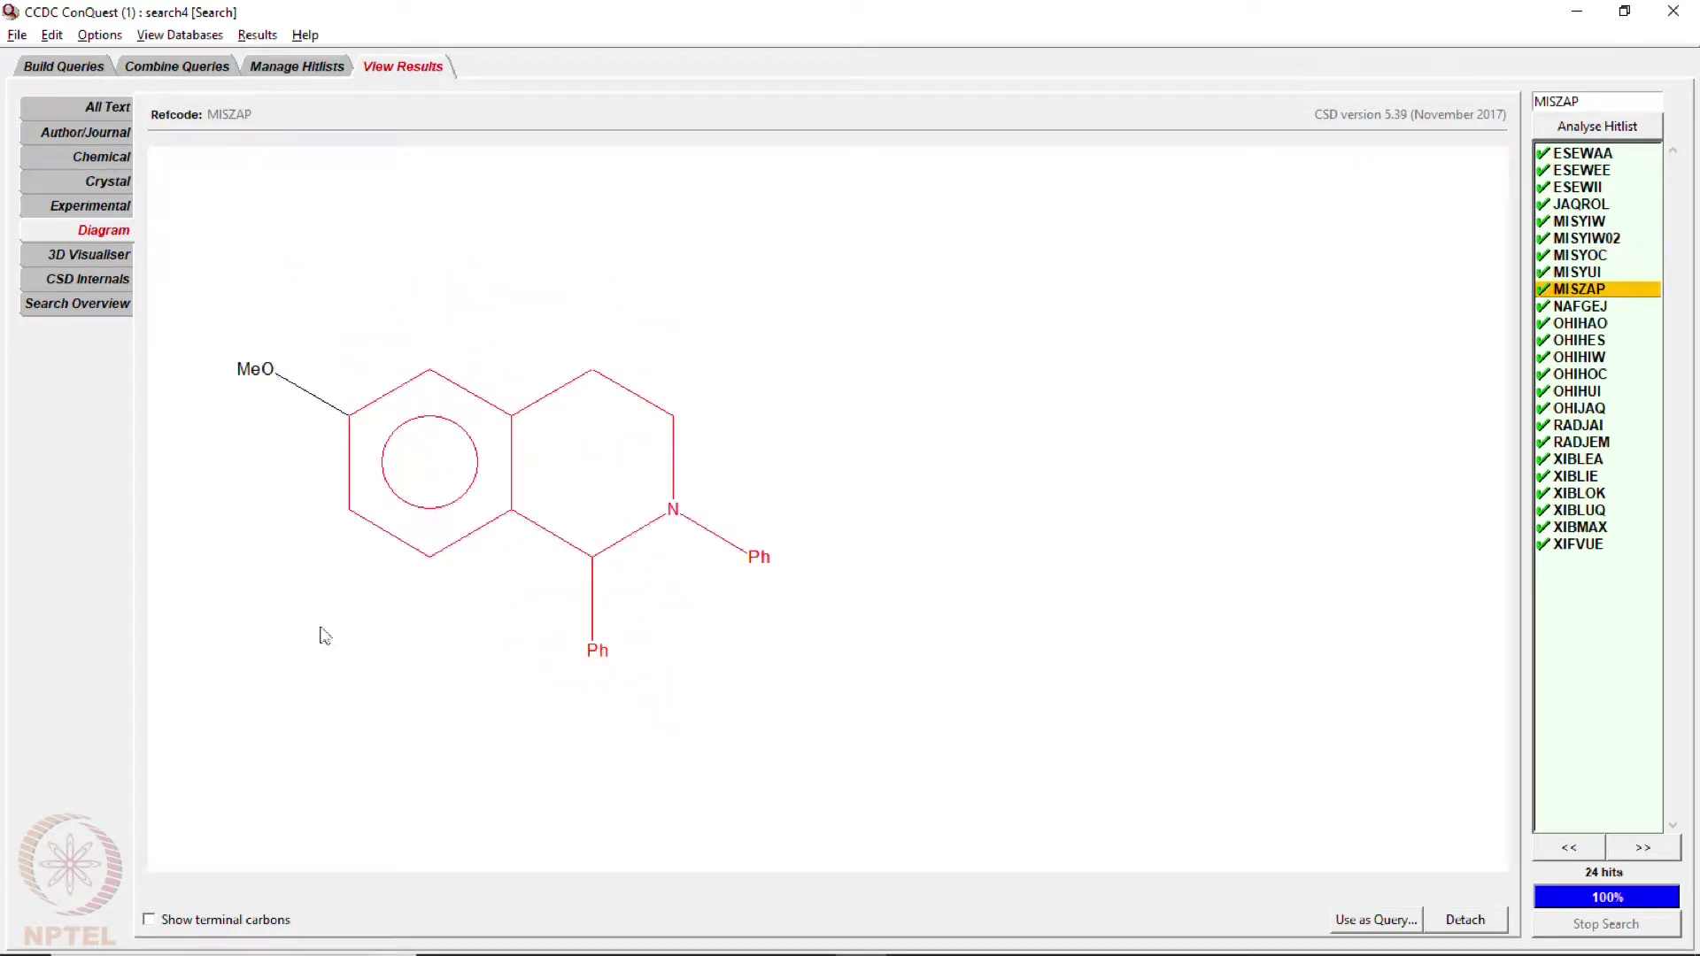
key("Down")
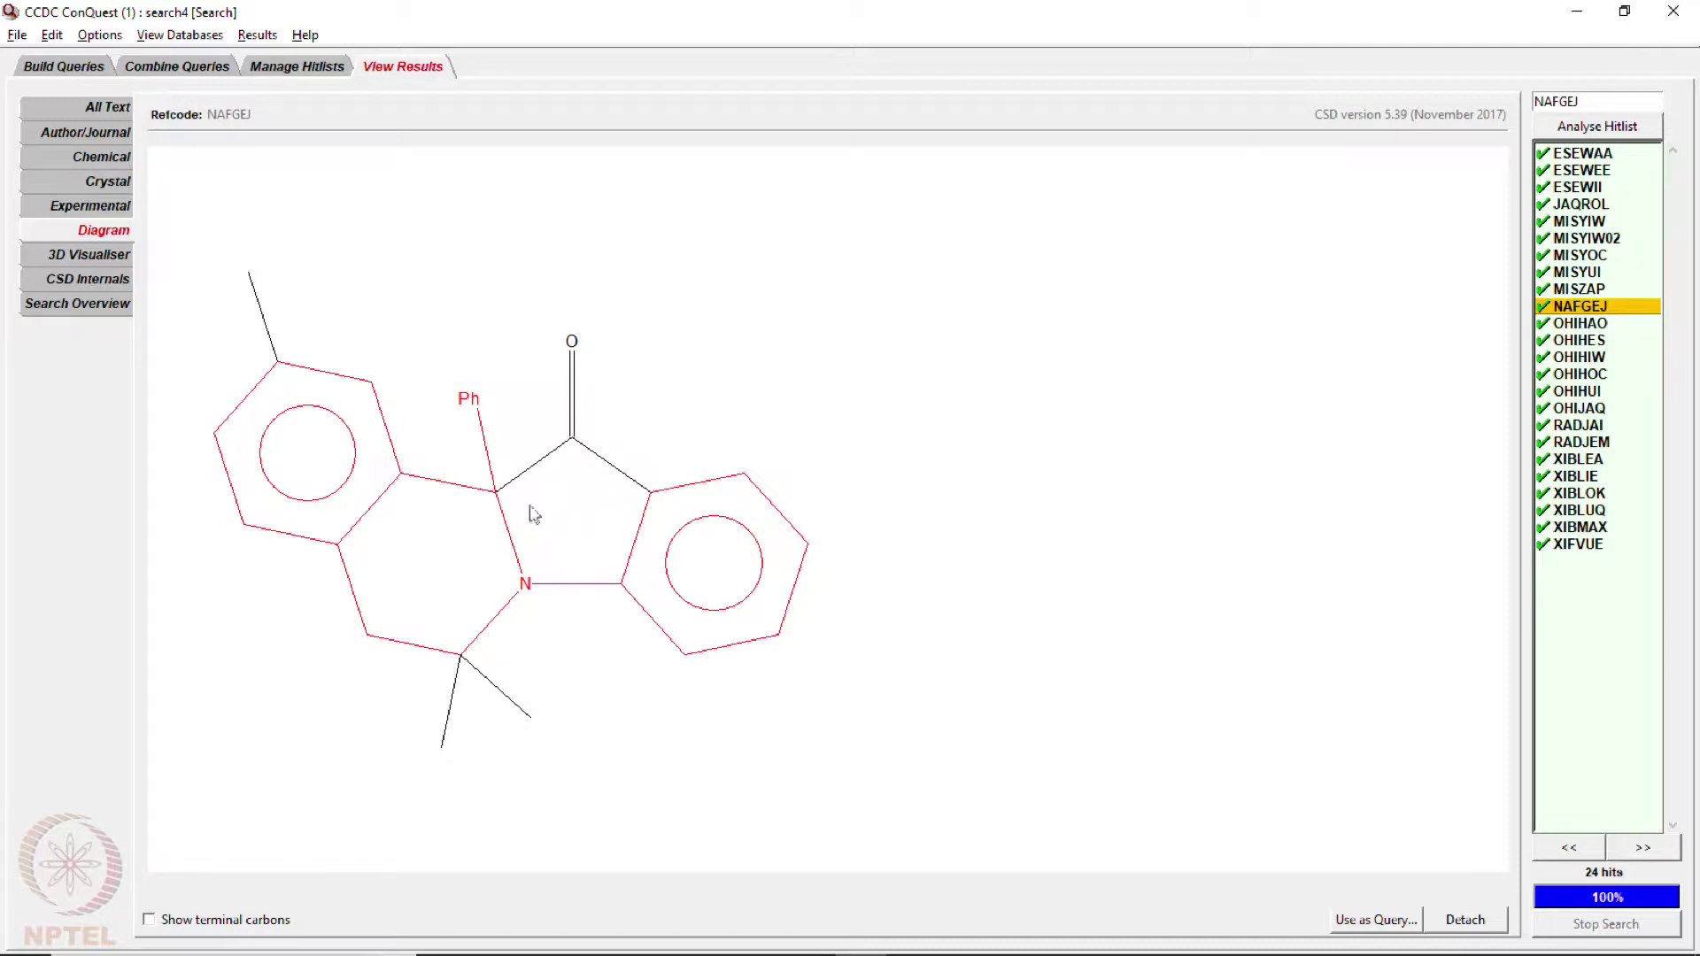
key("Down")
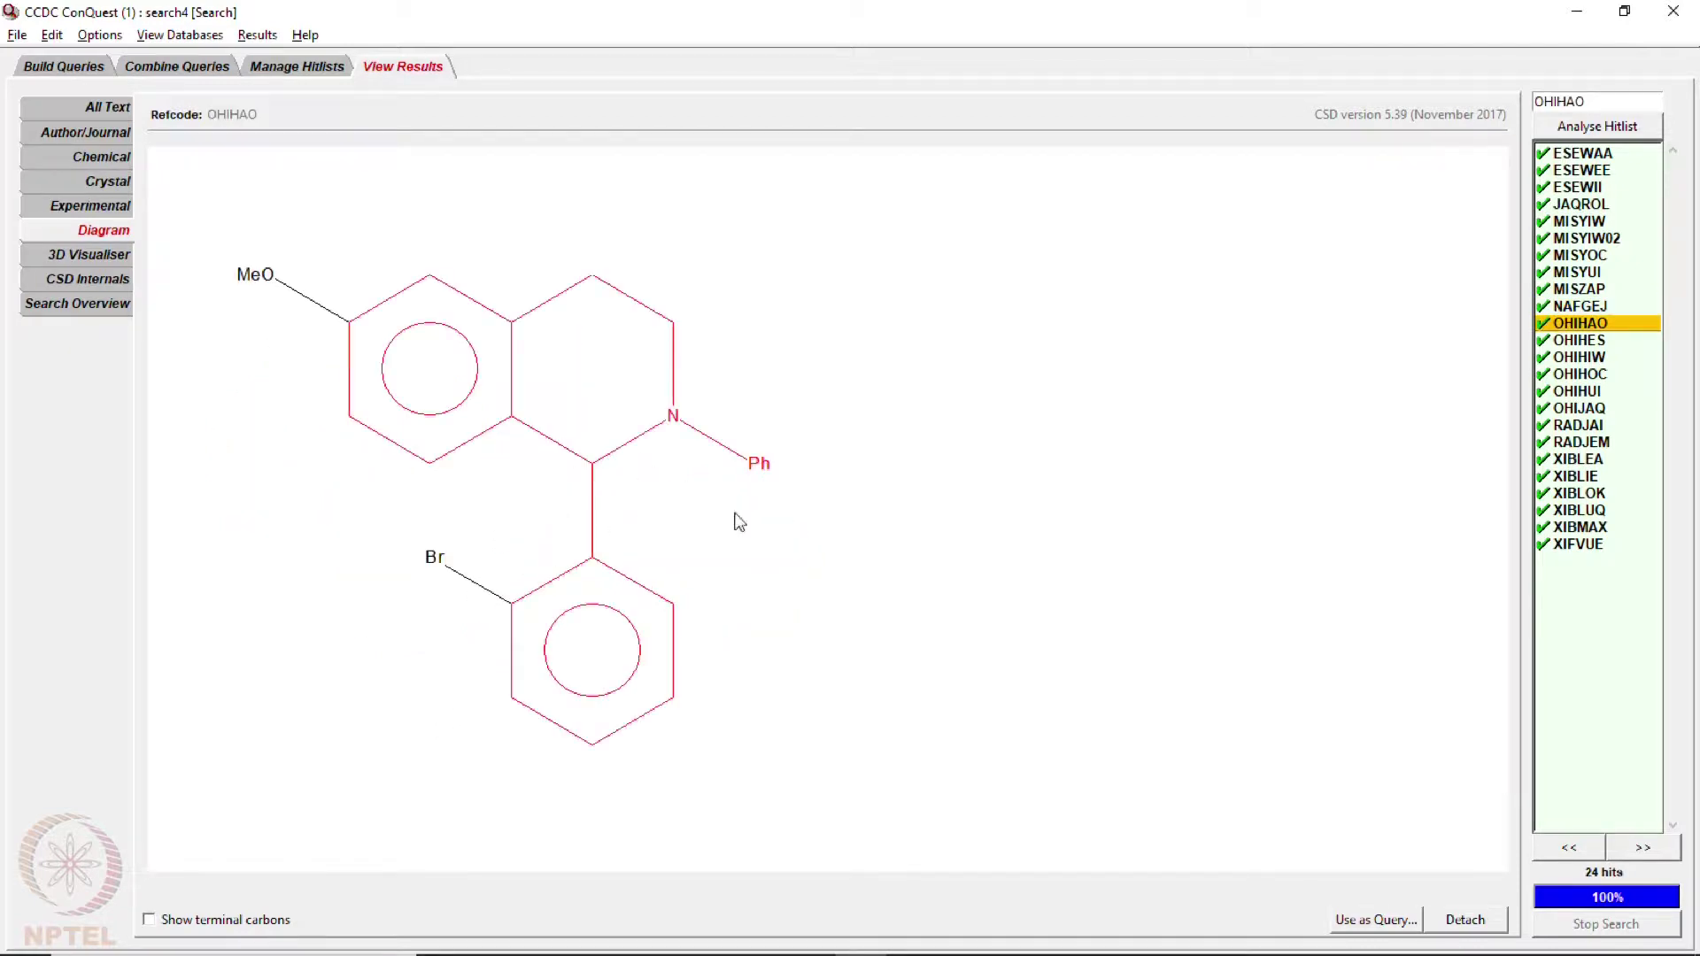
key("Down")
key("Down")
key("Down")
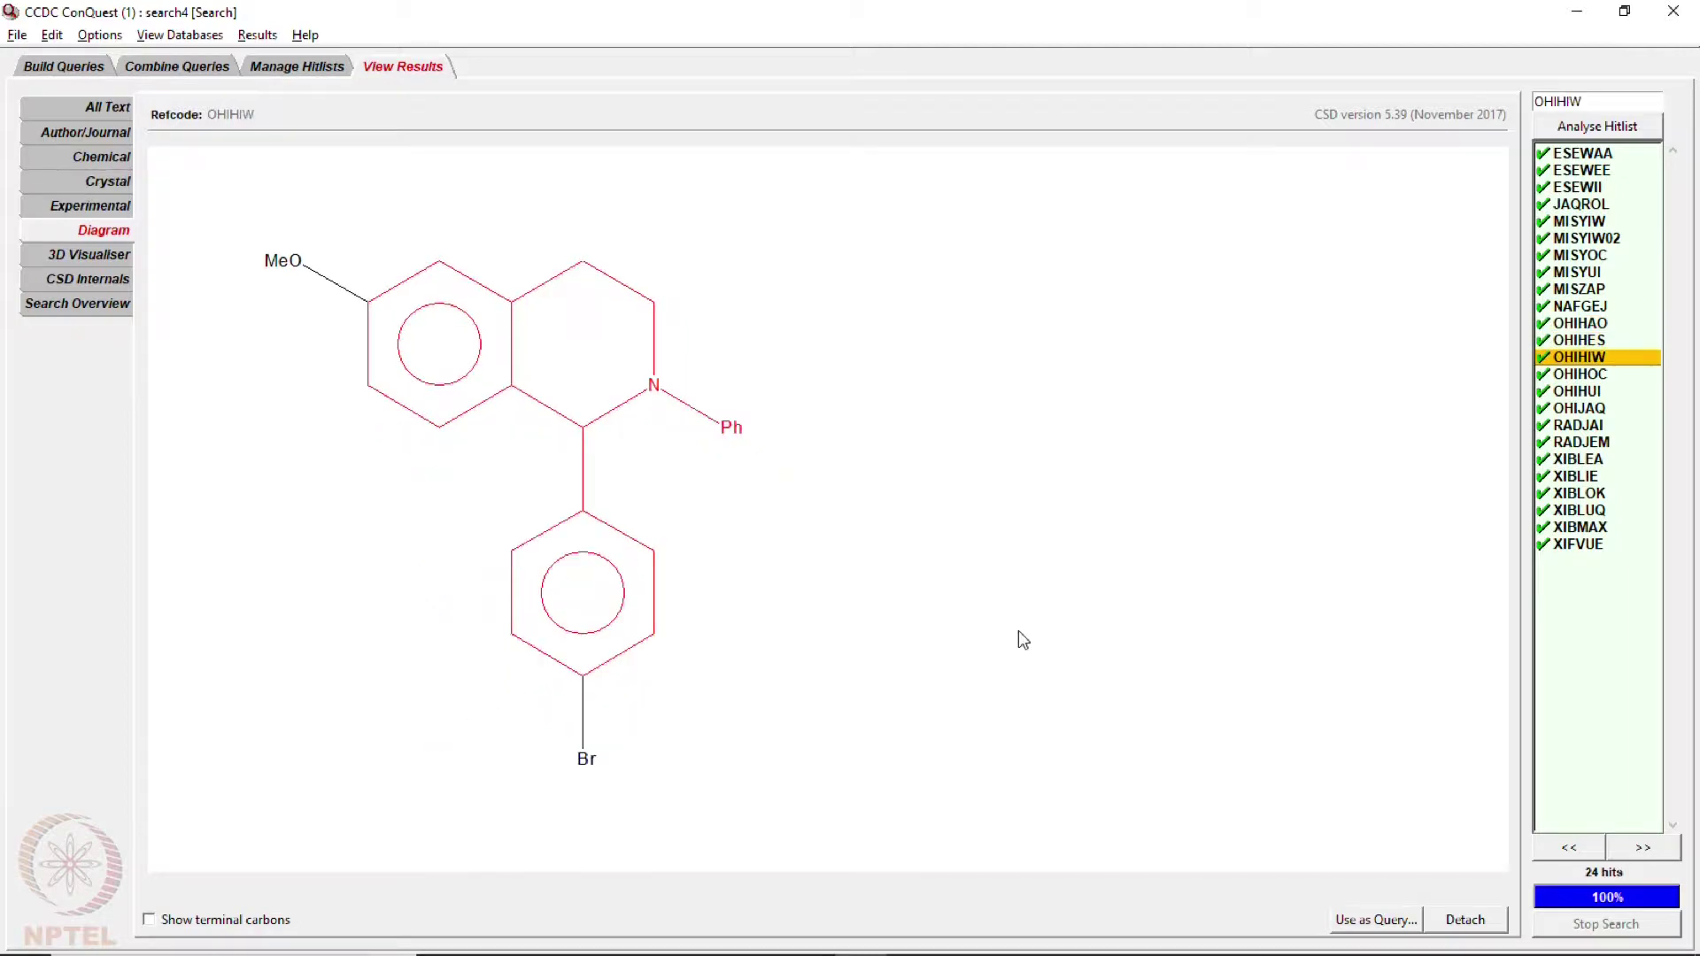
key("Down")
key("Down")
key("Down")
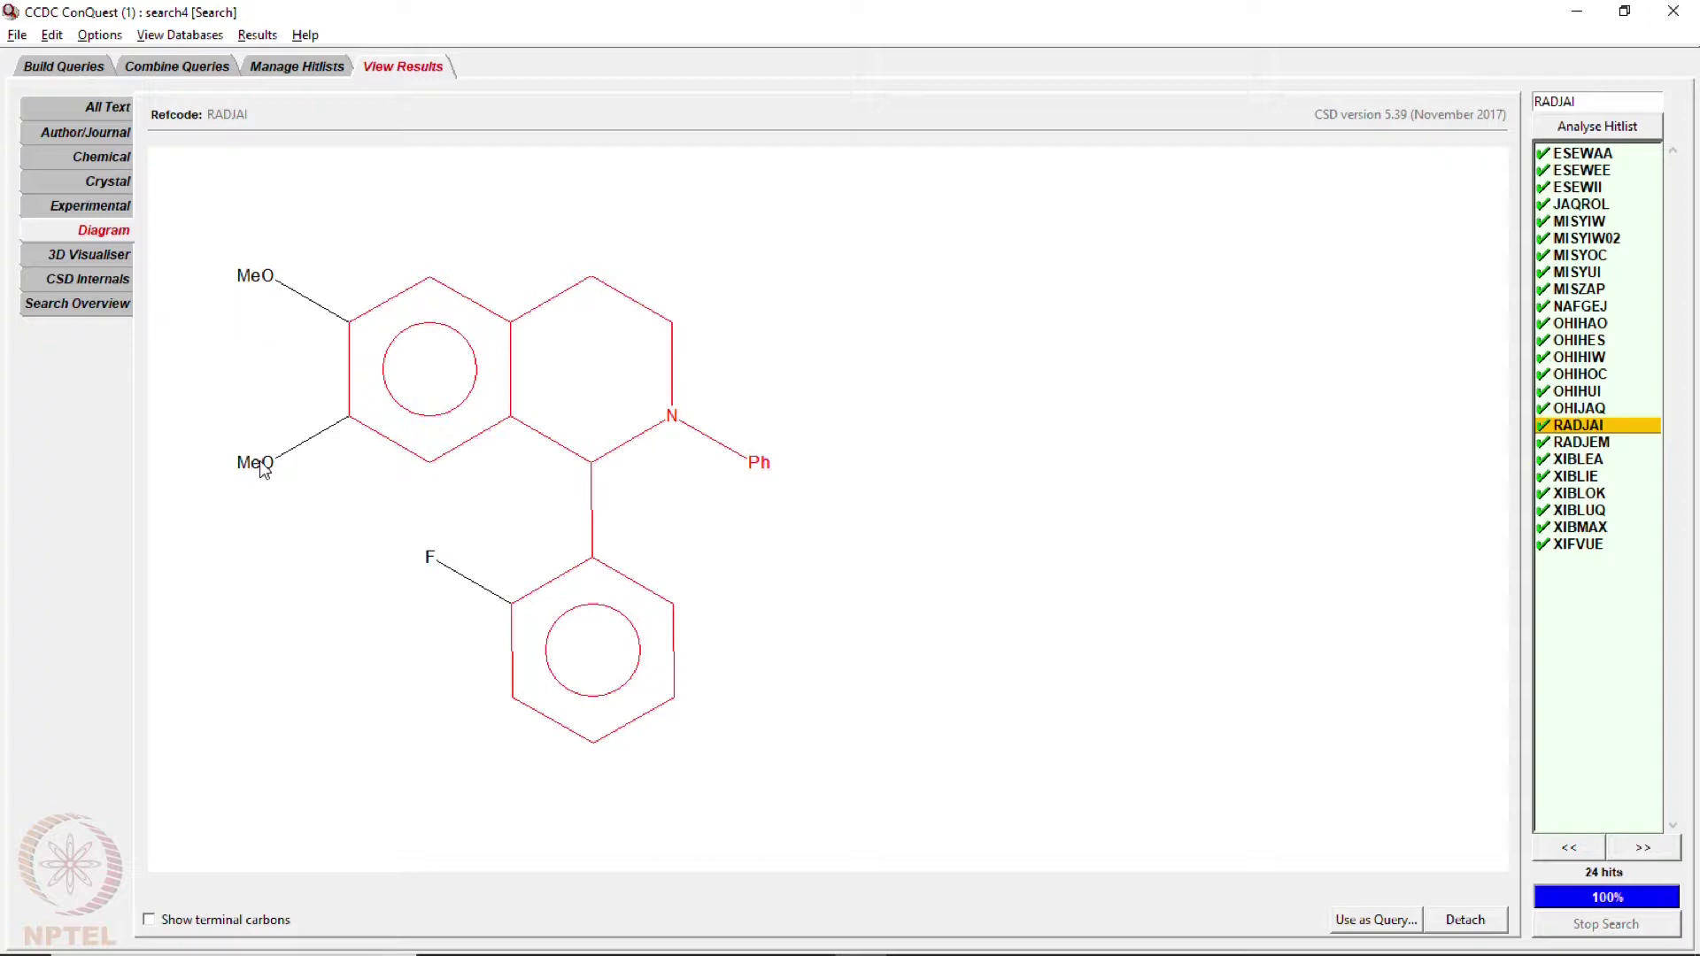
key("Down")
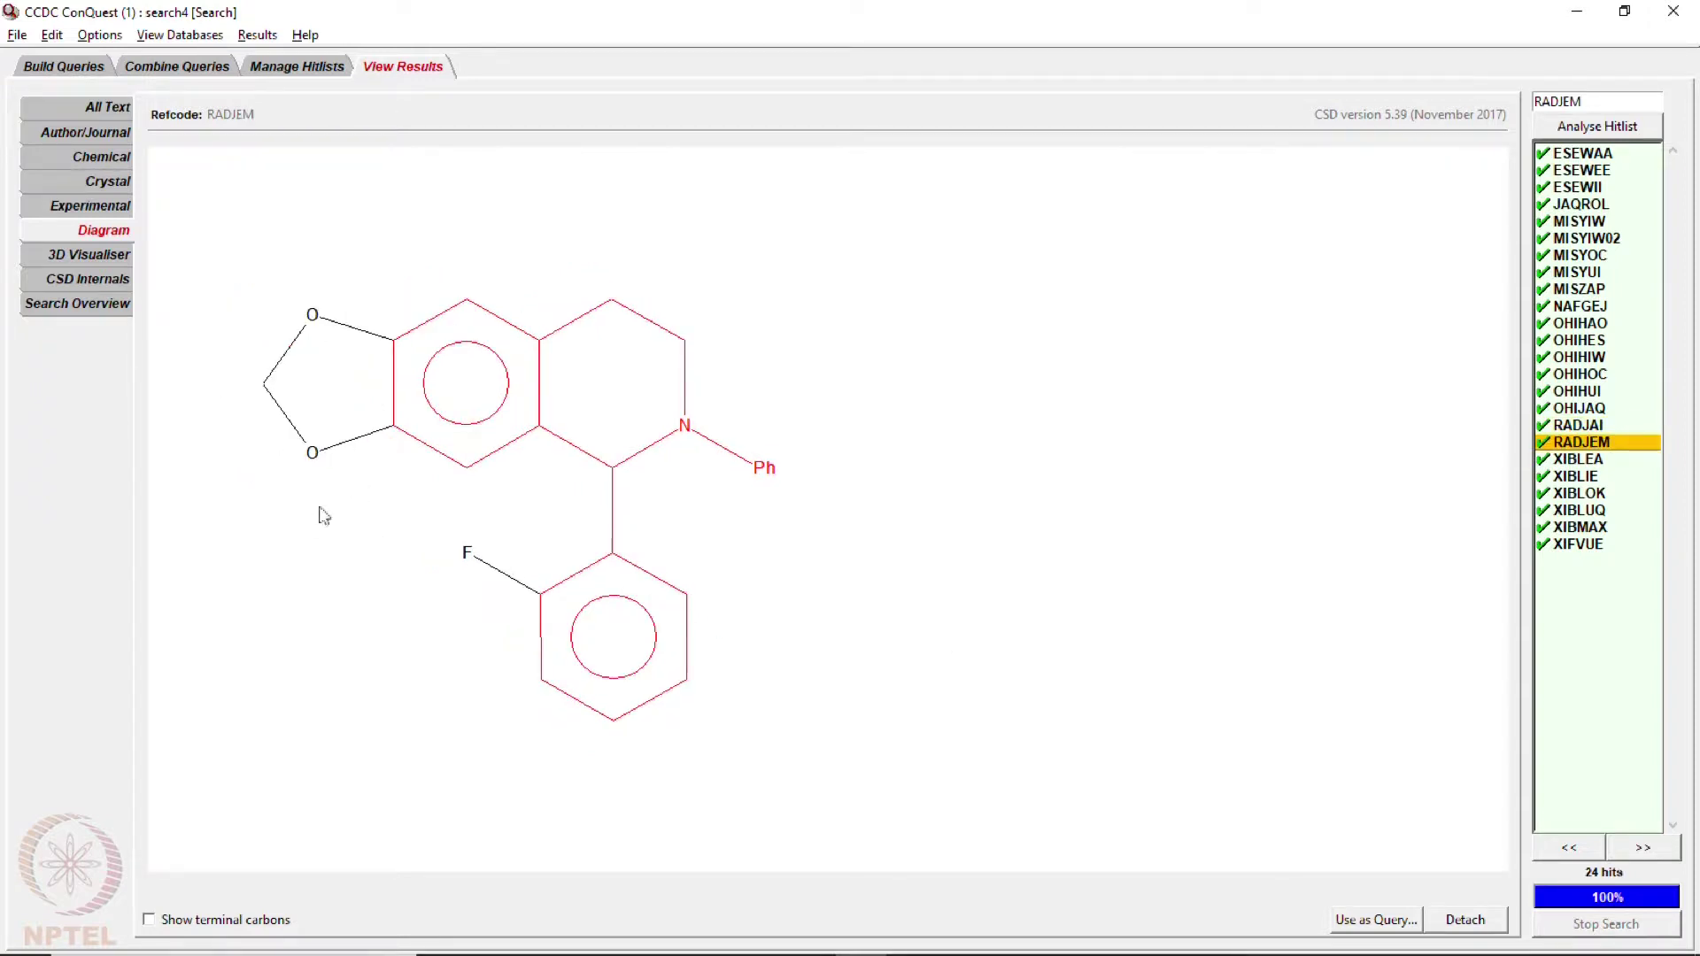
key("Down")
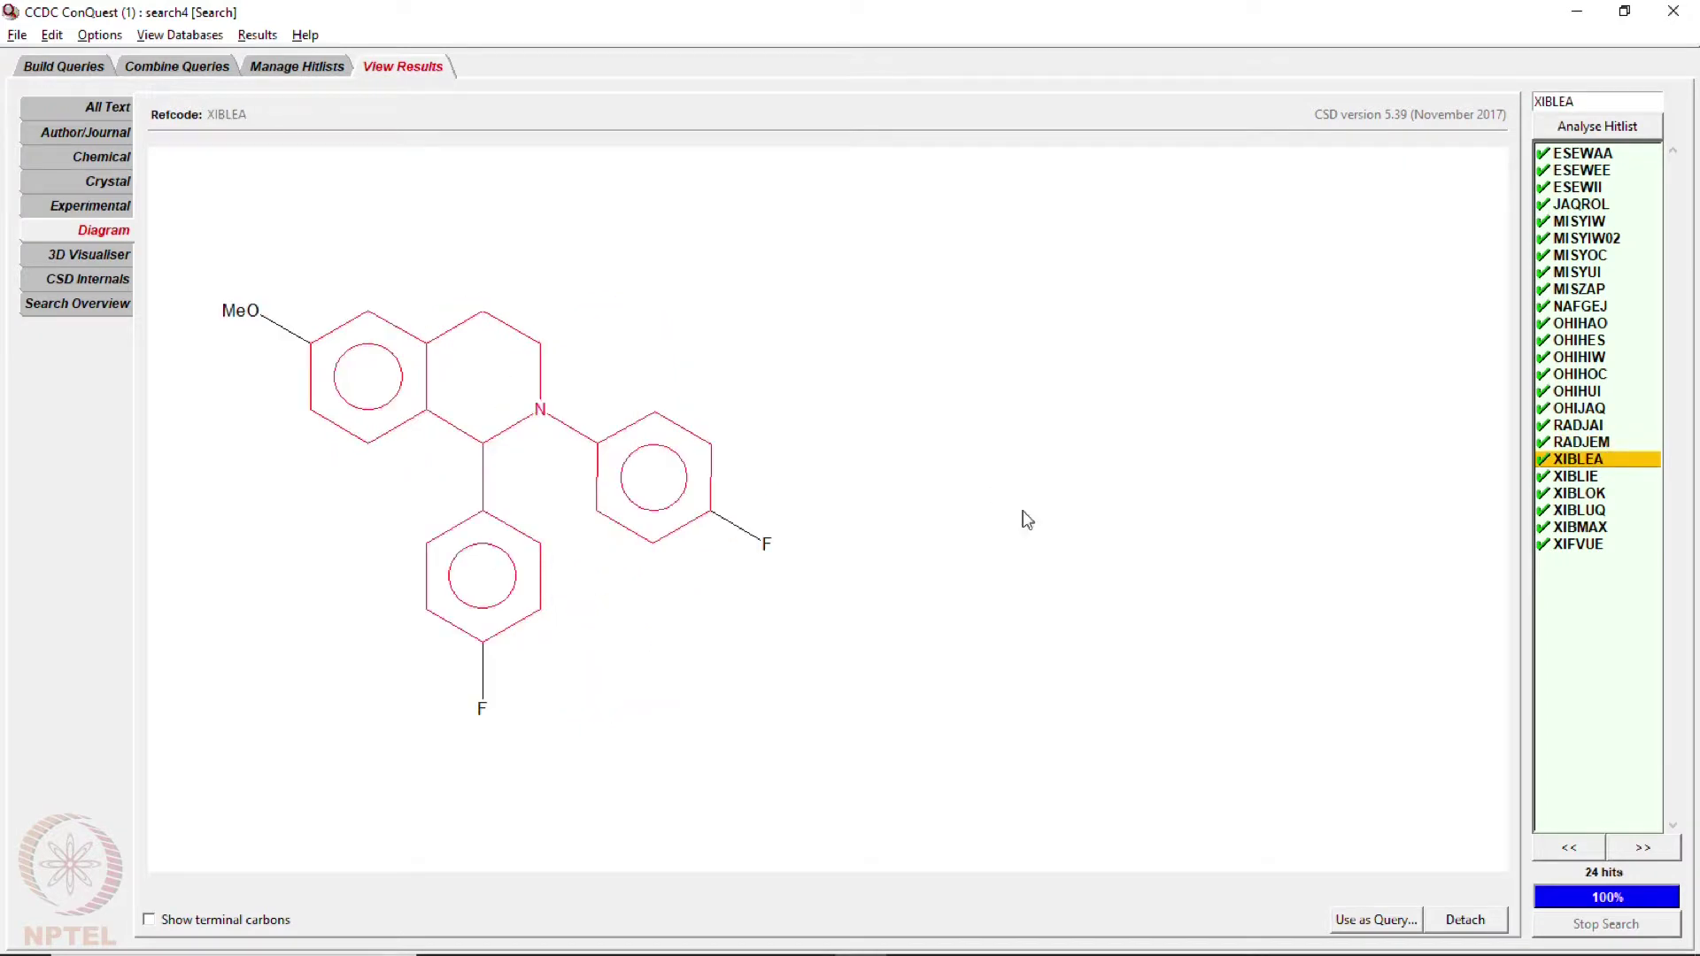
key("Down")
key("Down")
key("Down")
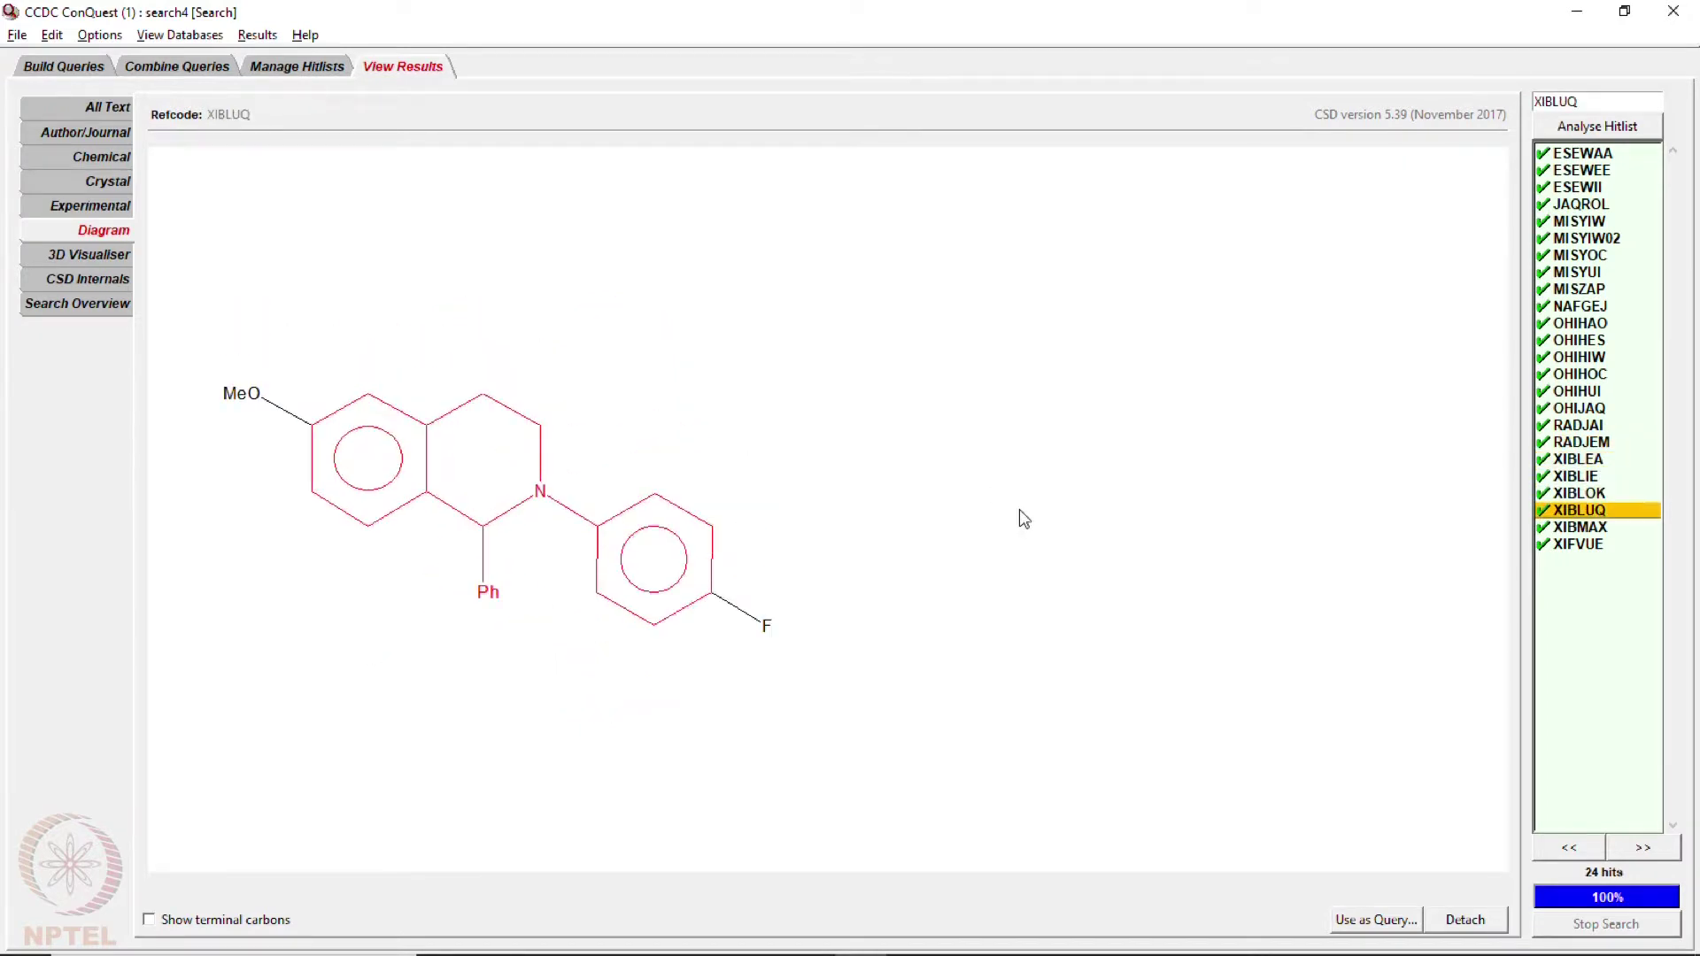
key("Down")
key("Down")
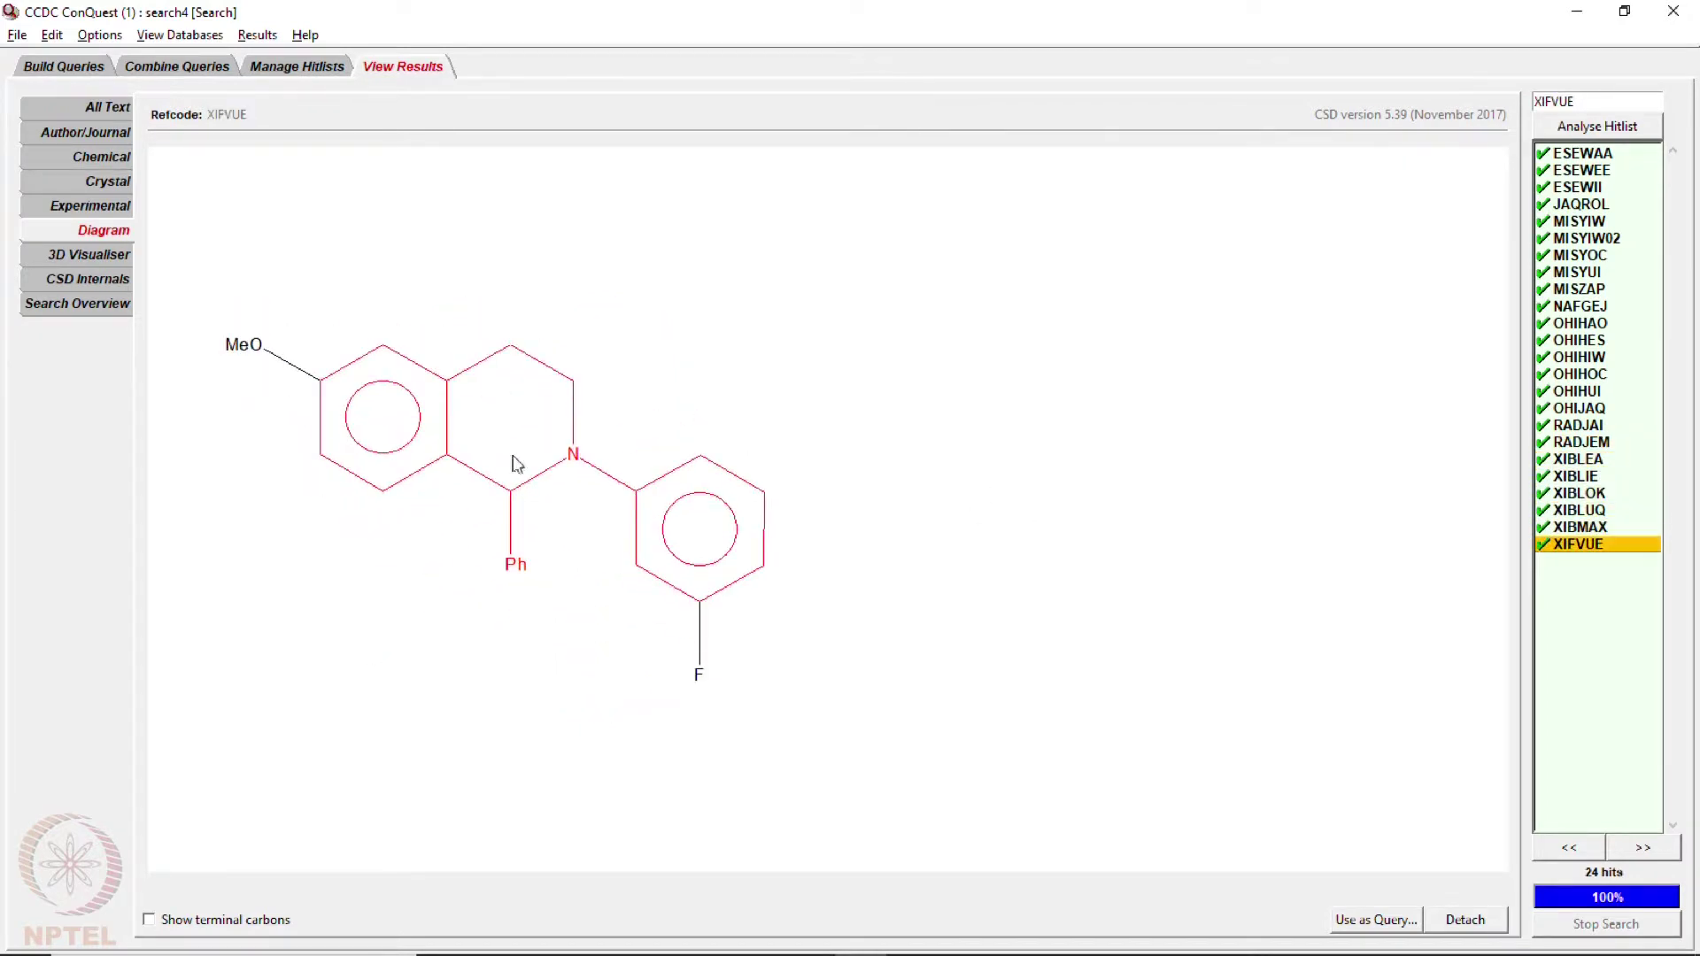
- Show the full text records and review the authors and crystal data of the hits from XIFVUE back to NAFGEJ
left_click(101, 108)
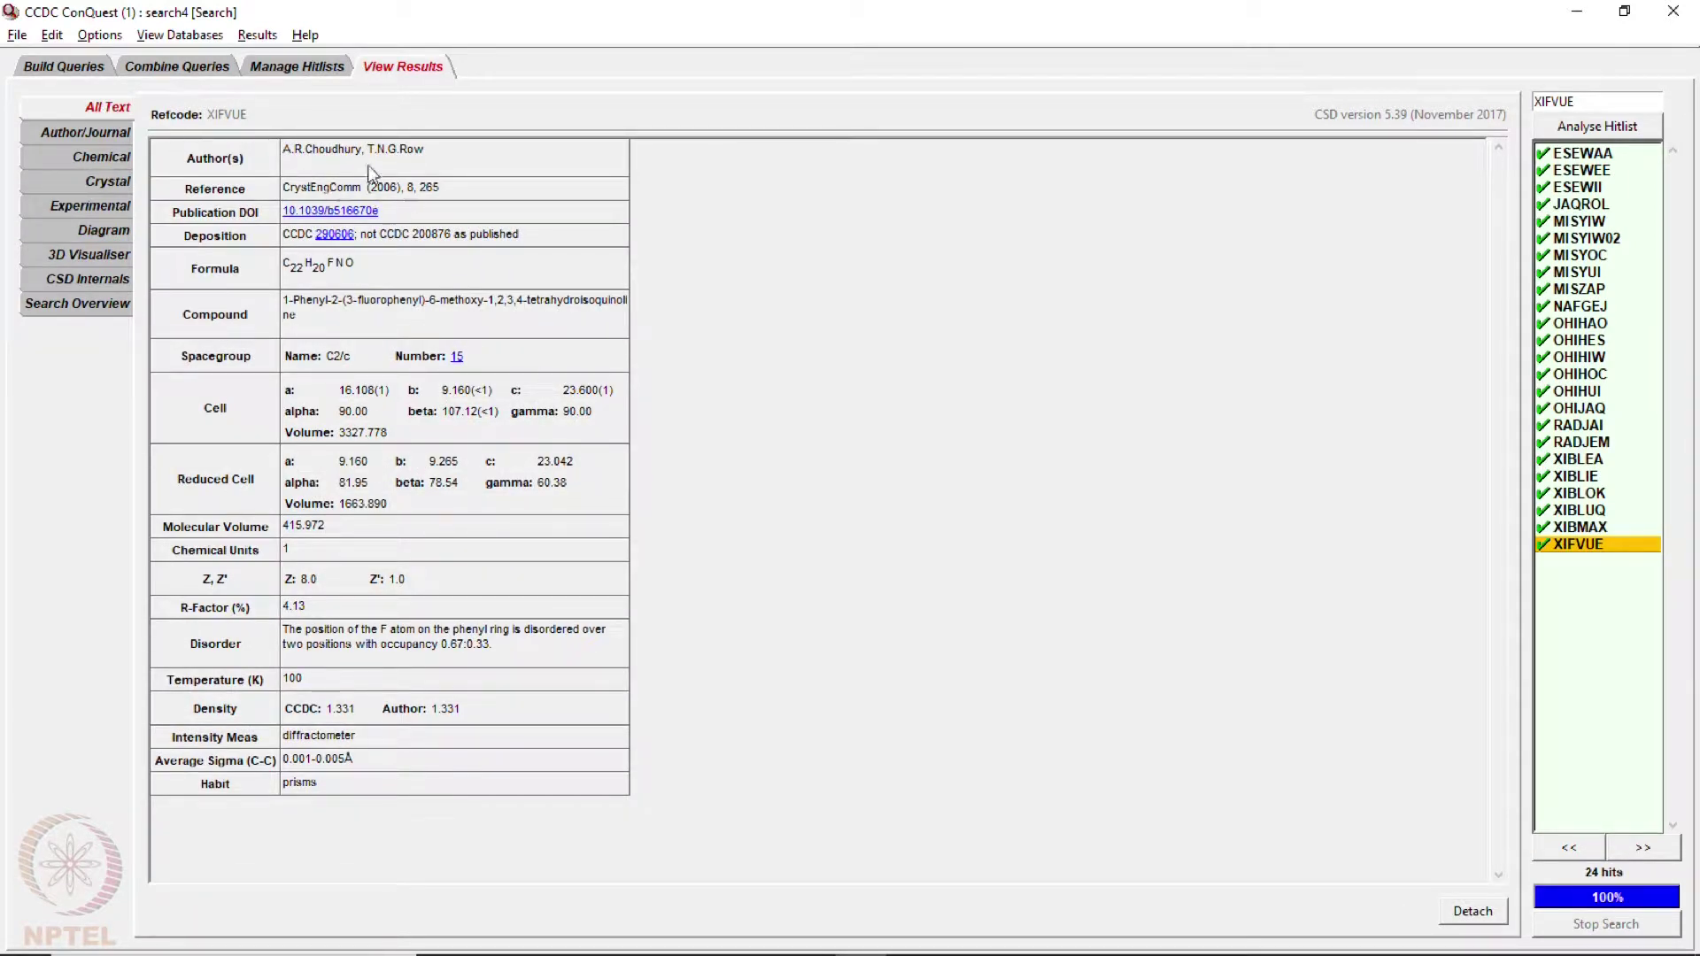
key("Up")
key("Up")
key("Up")
key("Up")
key("Up")
key("Up")
key("Up")
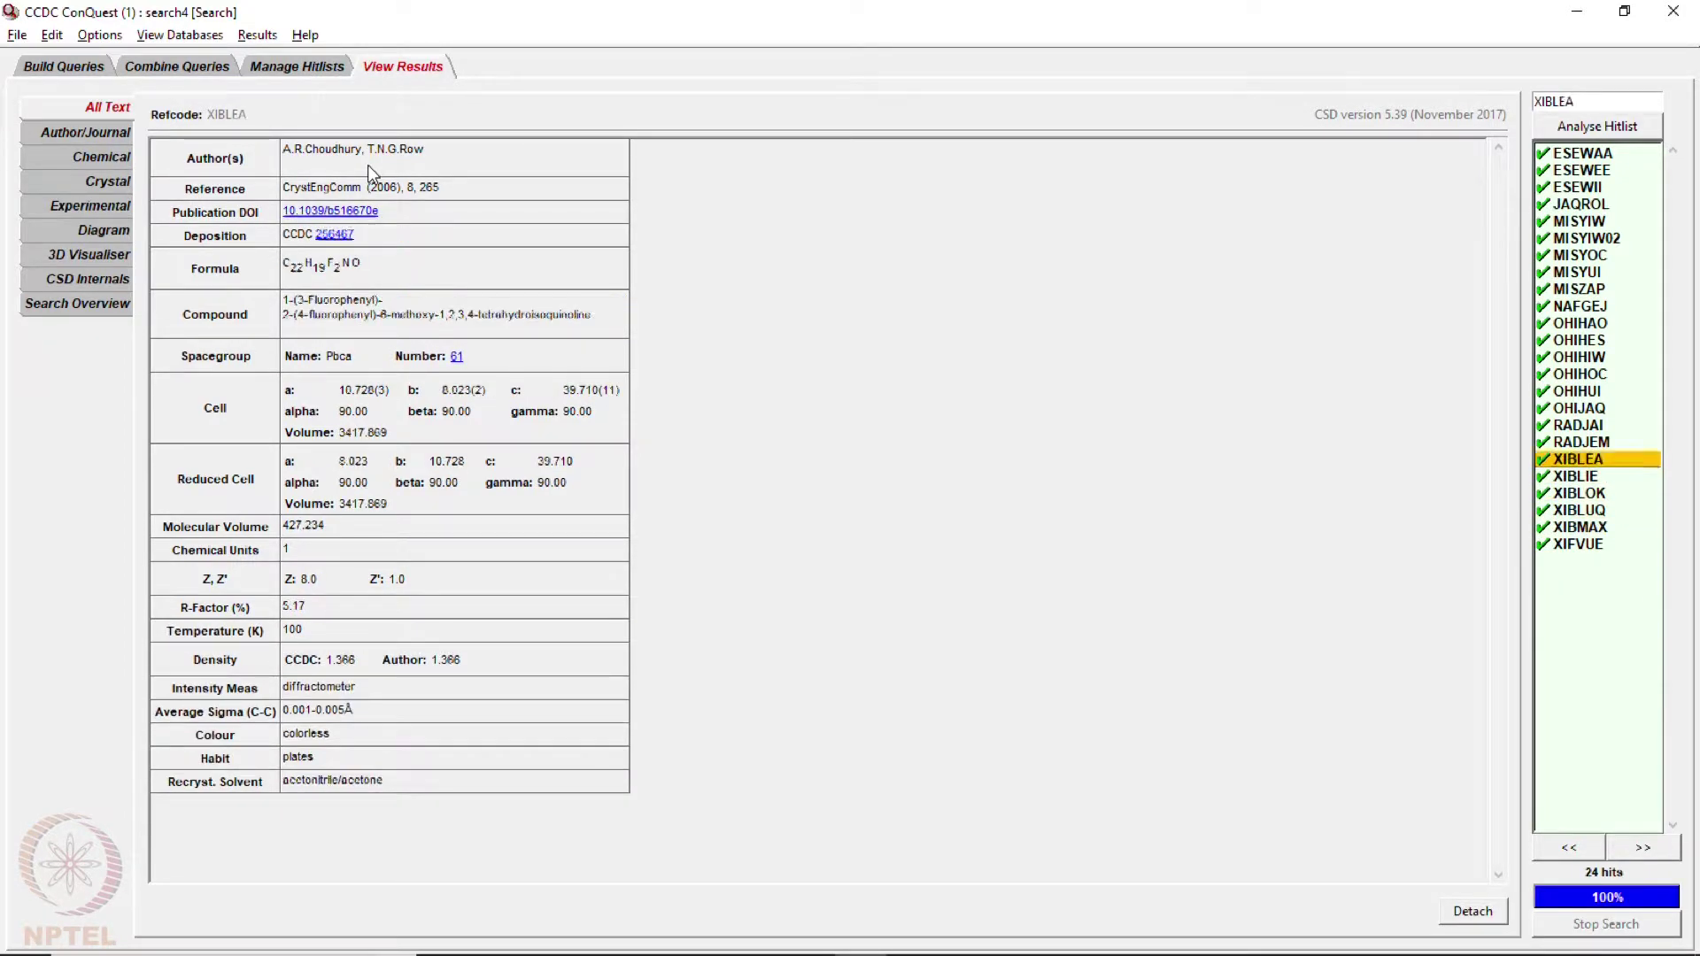
key("Up")
key("Up")
key("Up")
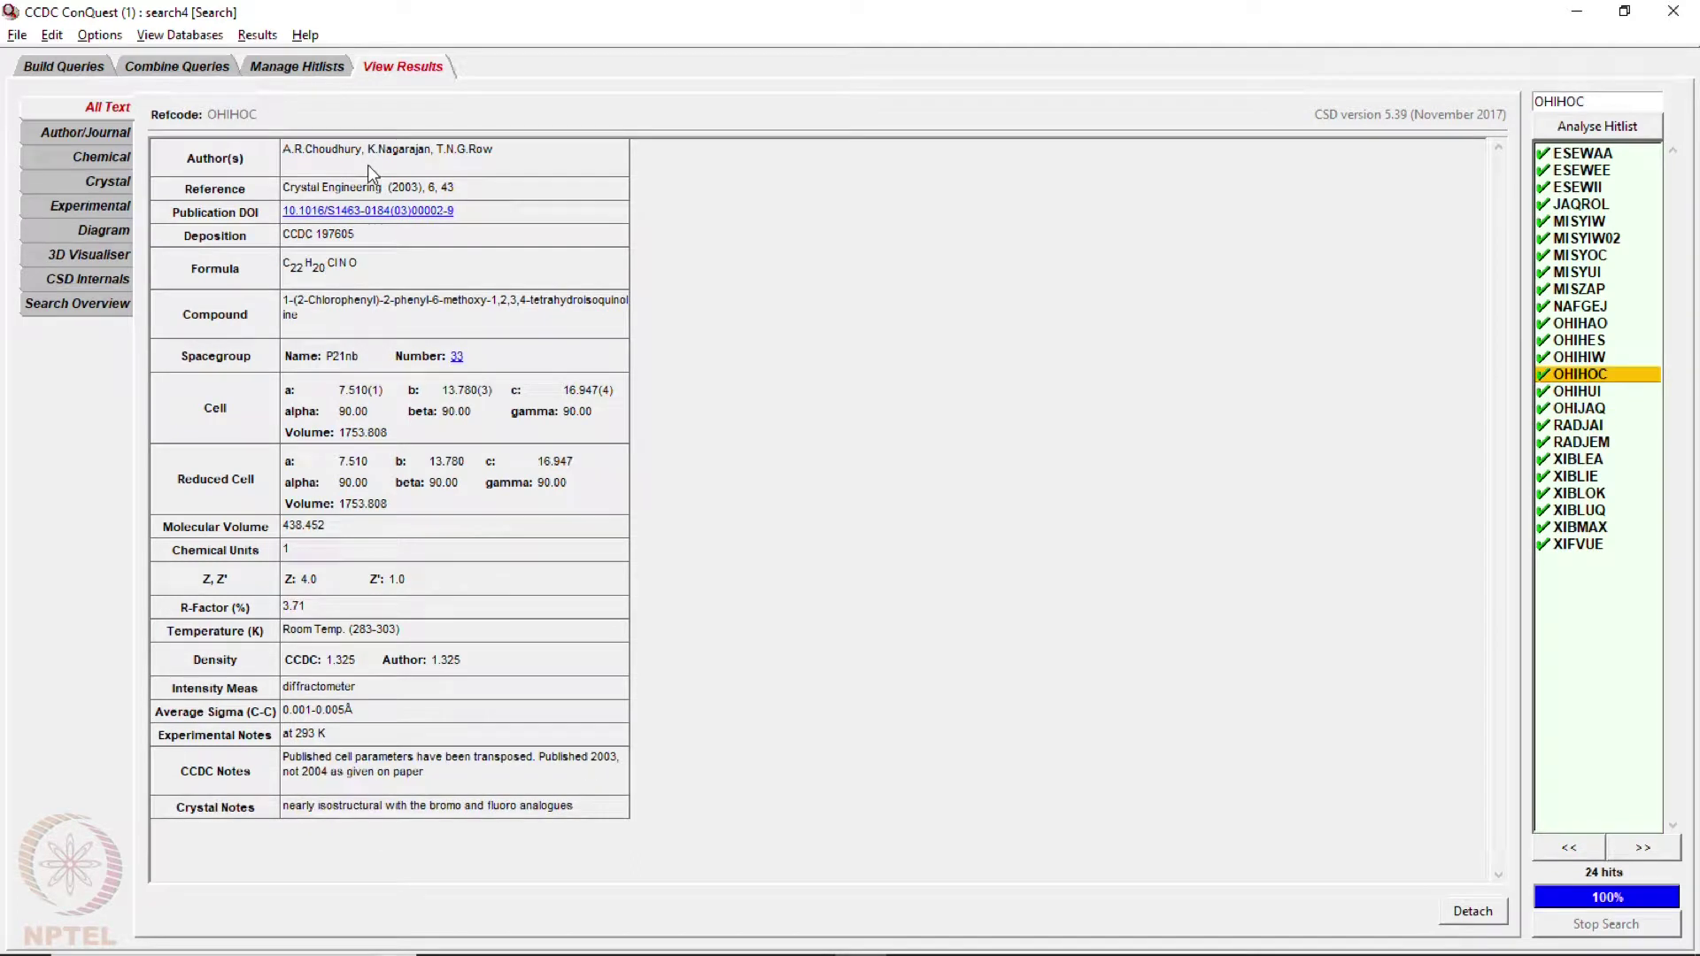
key("Up")
key("Up")
key("Up")
key("Up")
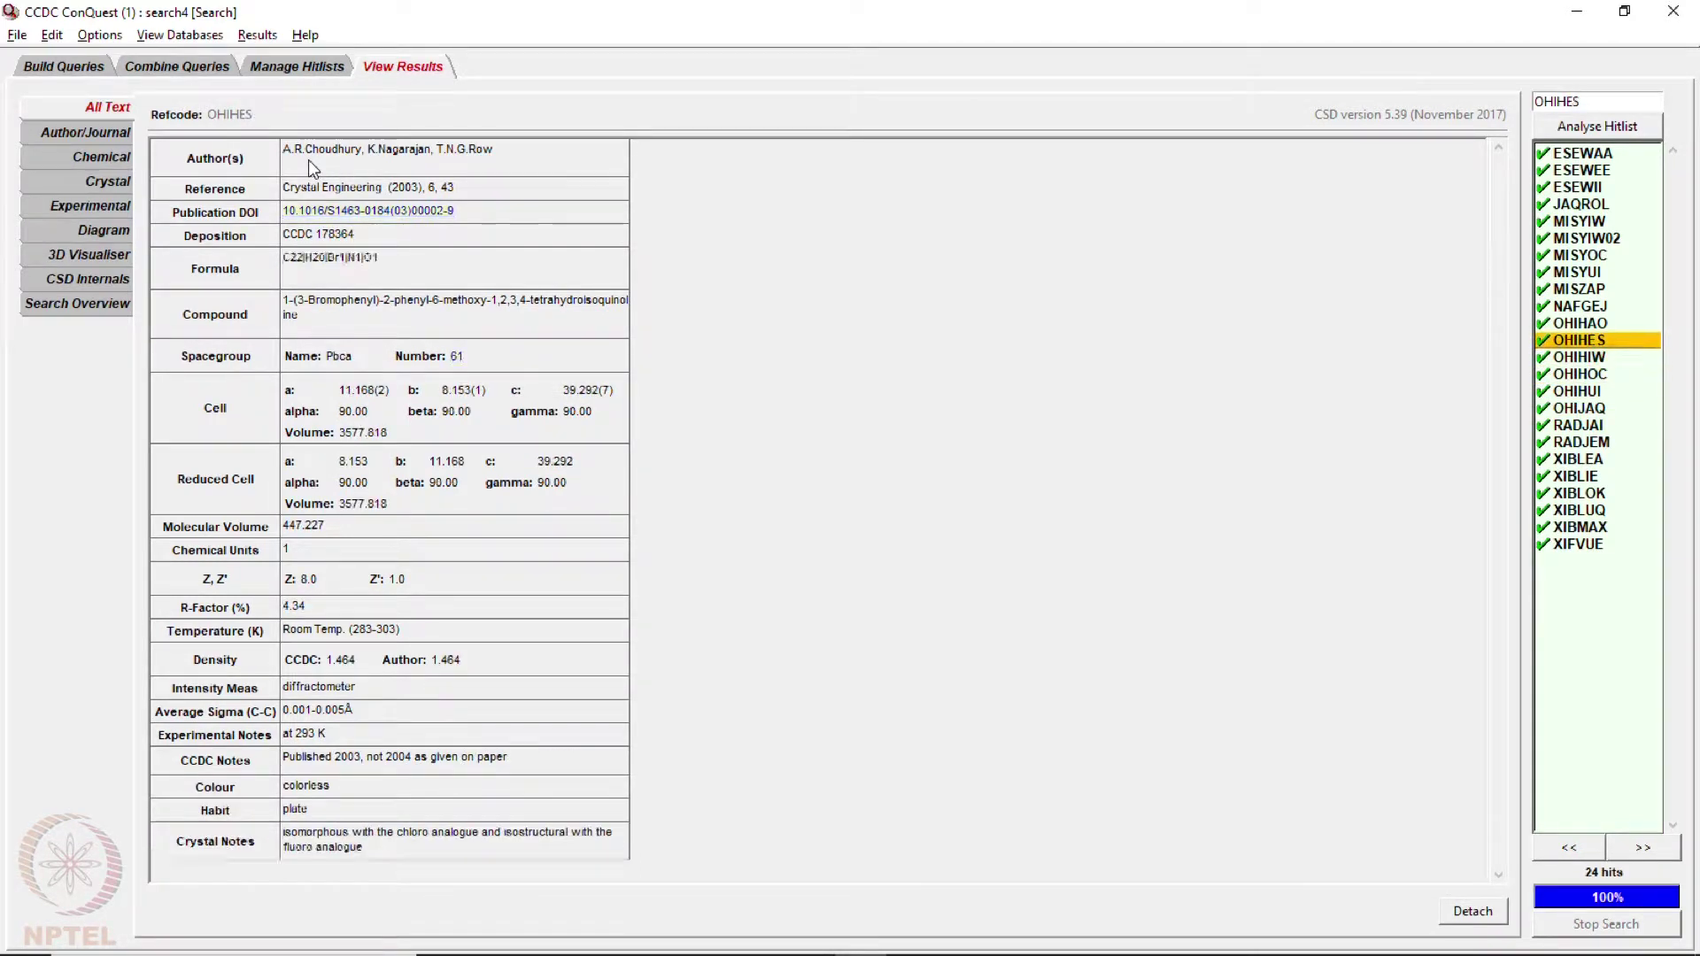
key("Up")
key("Down")
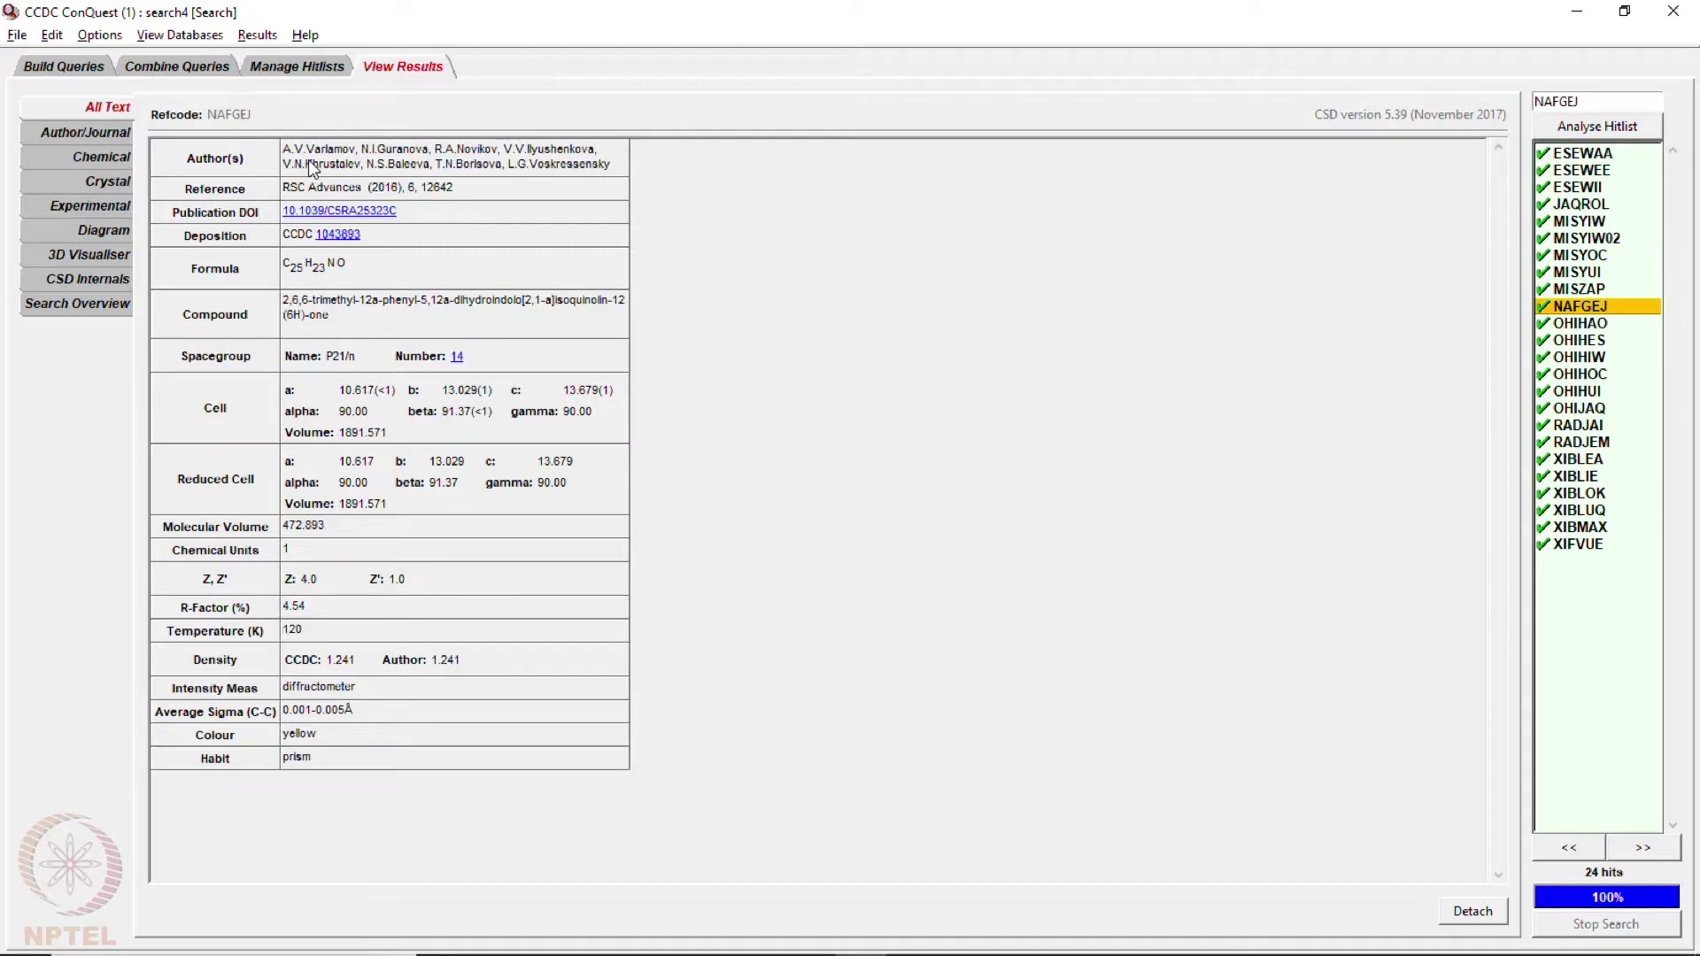
- Examine the diagram and full text record of NAFGEJ, followed by the text record and diagram of MISZAP
left_click(93, 228)
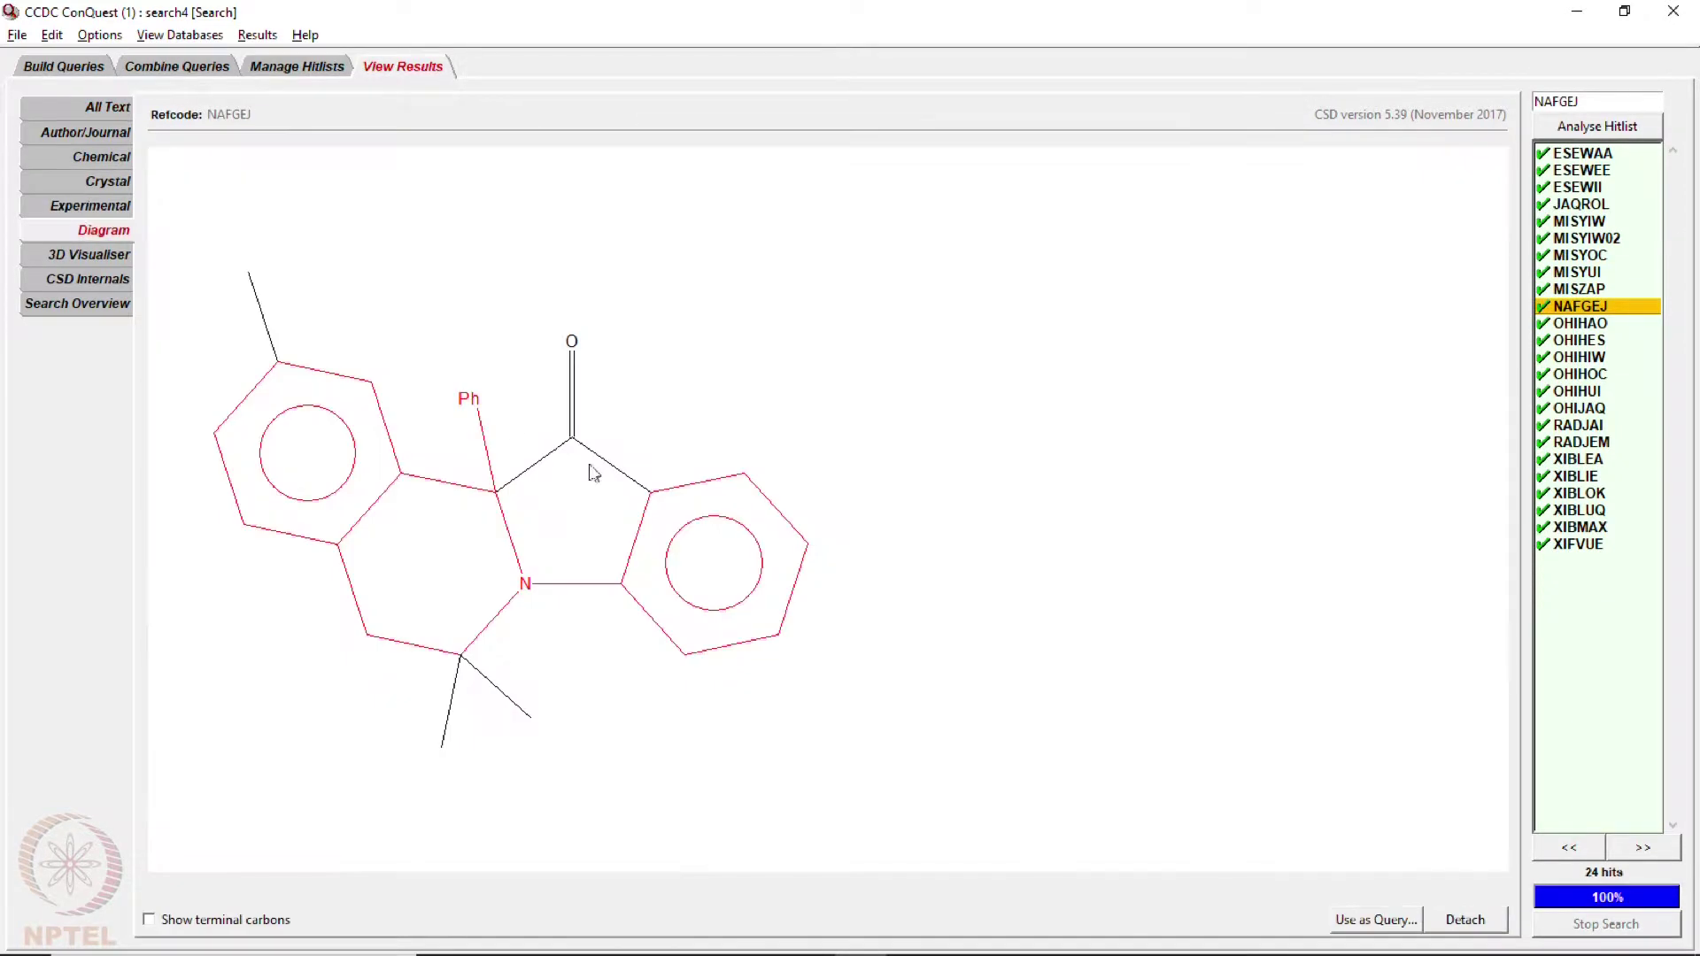
left_click(102, 105)
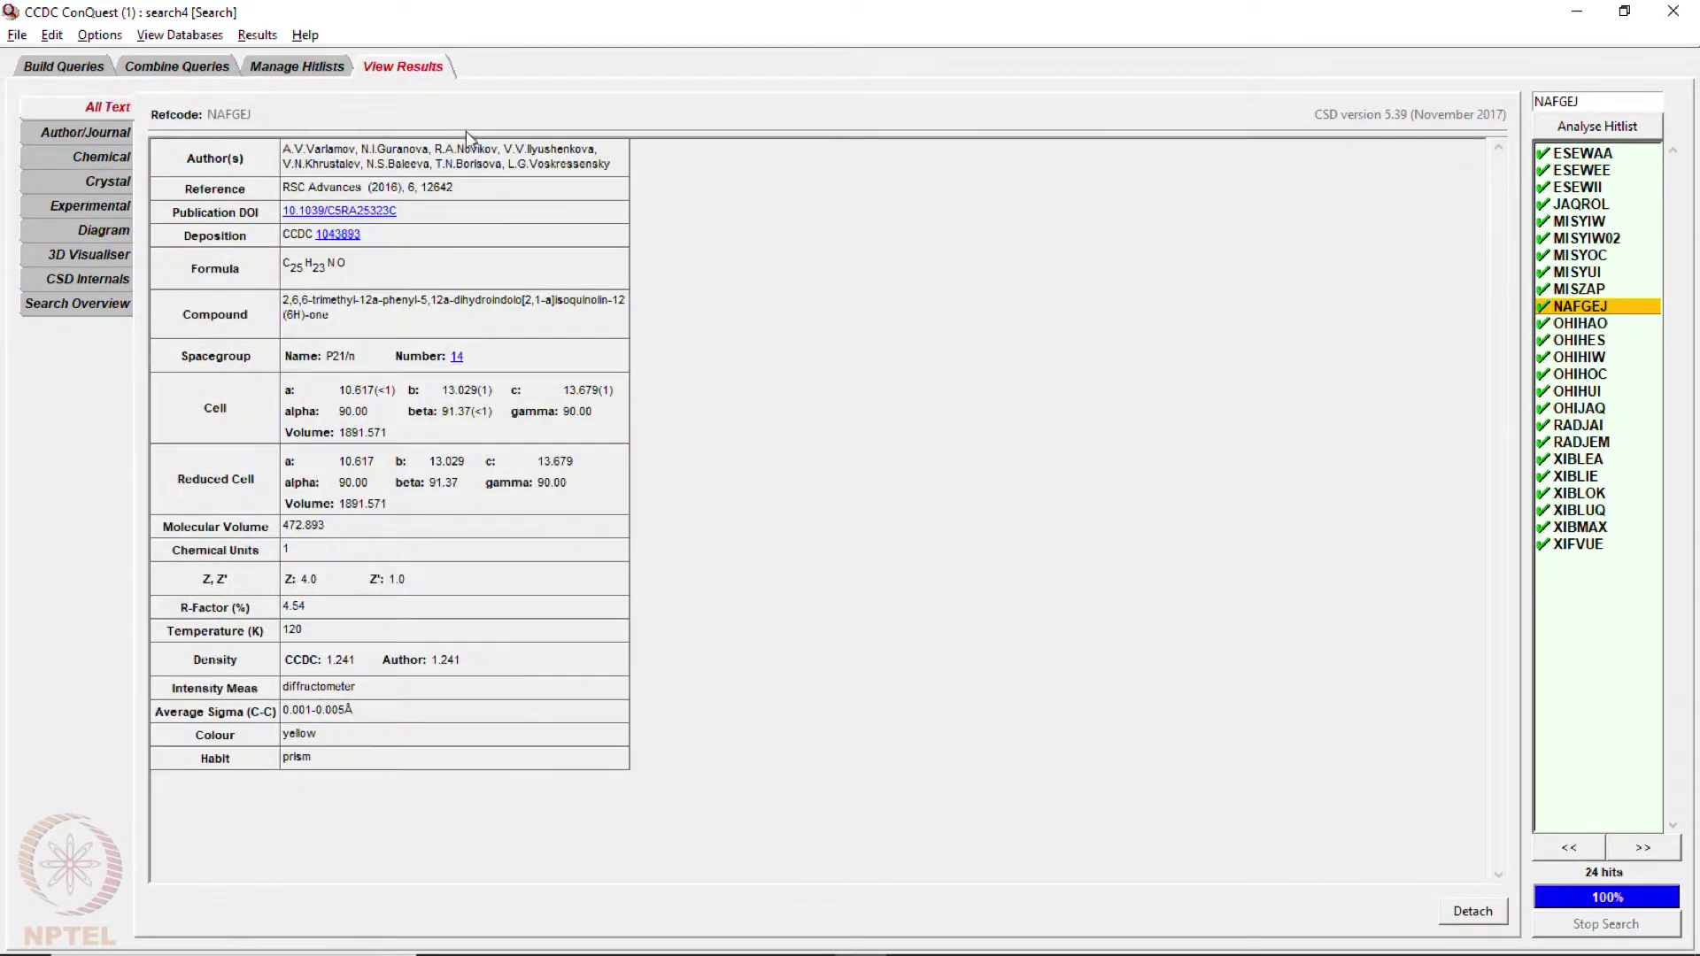
key("Up")
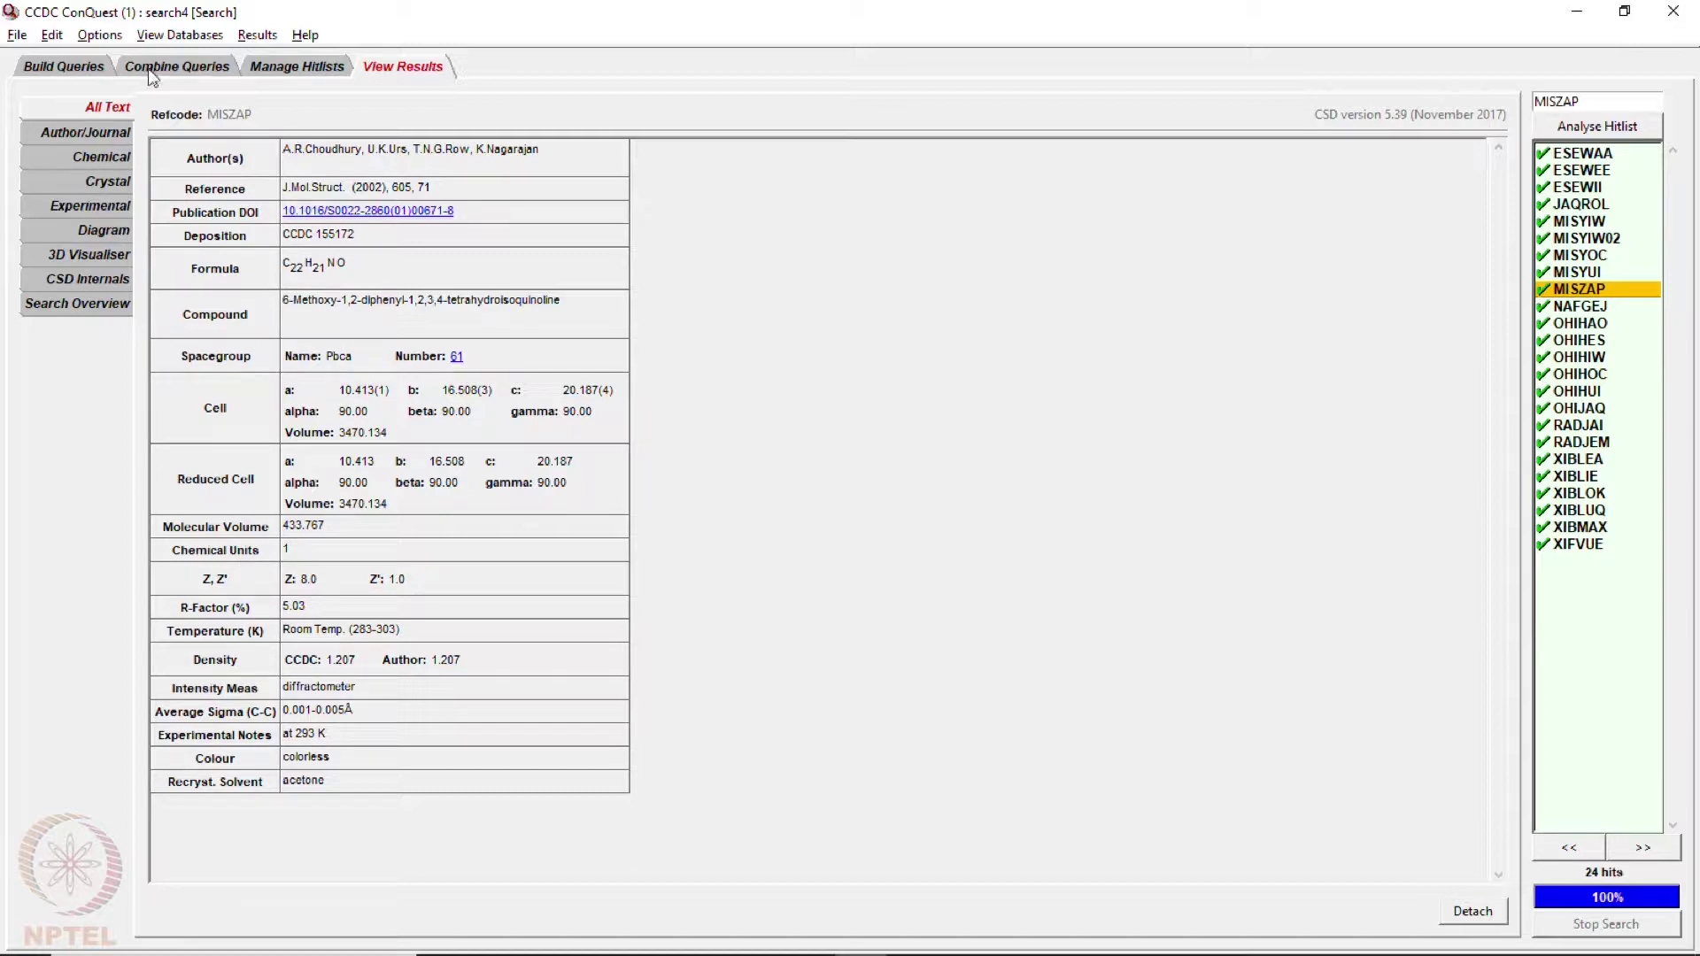
left_click(92, 232)
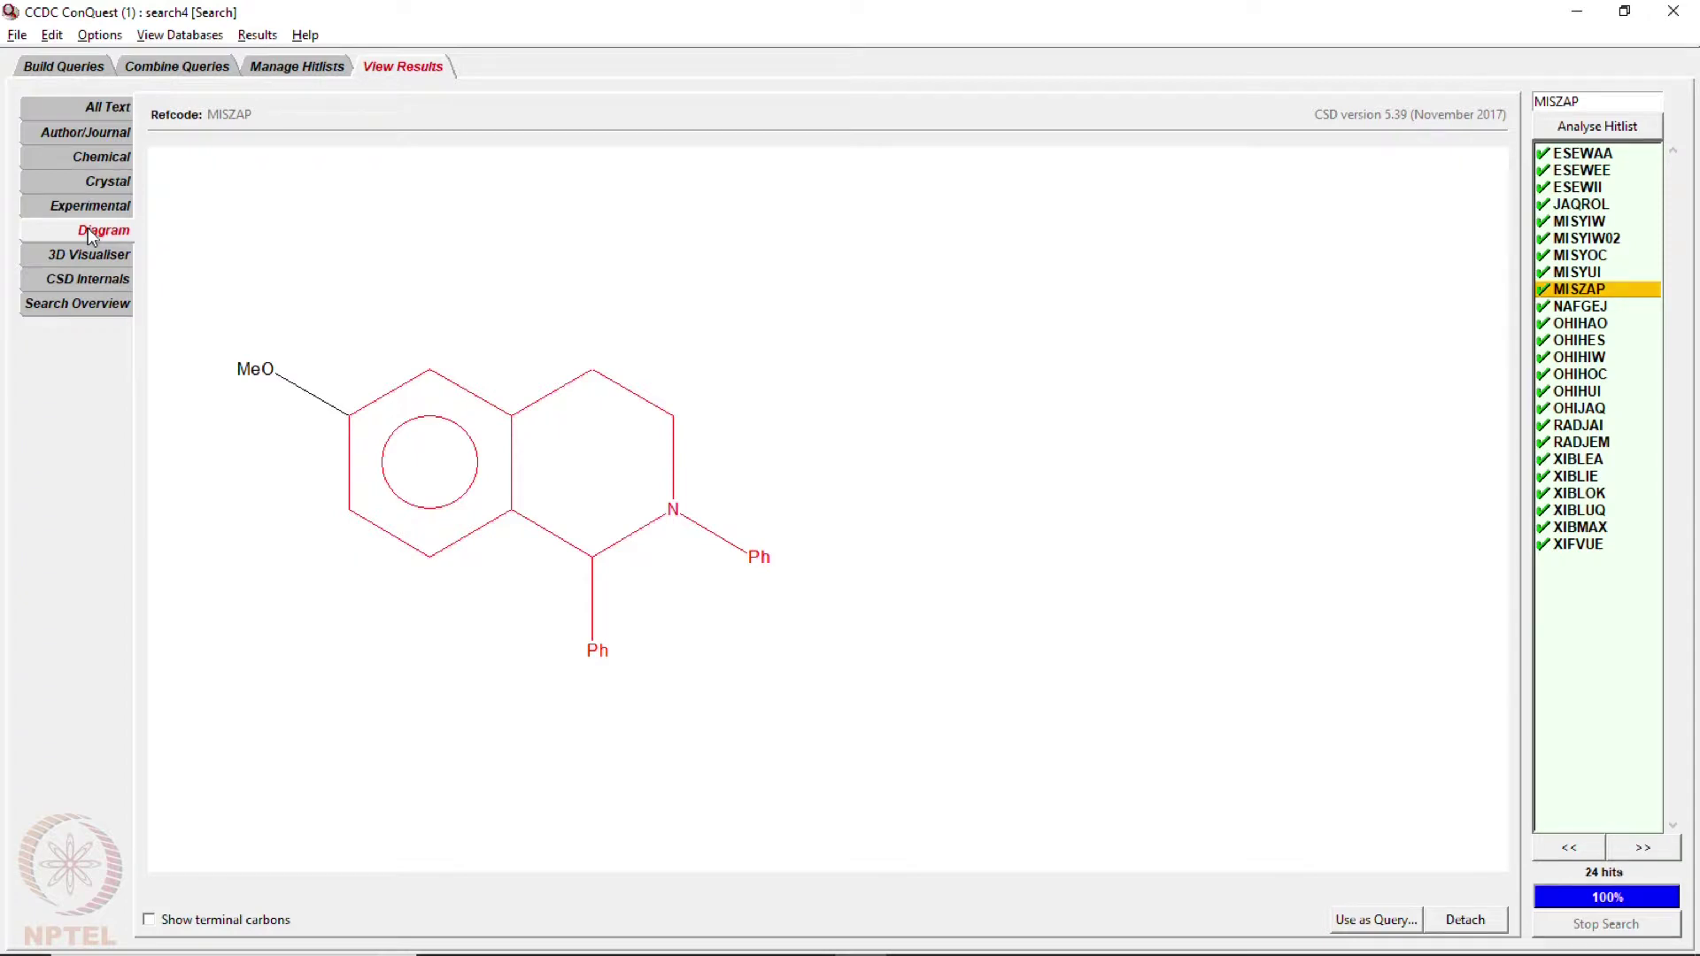
- Start a new drawn structure query in a maximised sketcher and place an aromatic six-membered carbon ring on the canvas
left_click(84, 67)
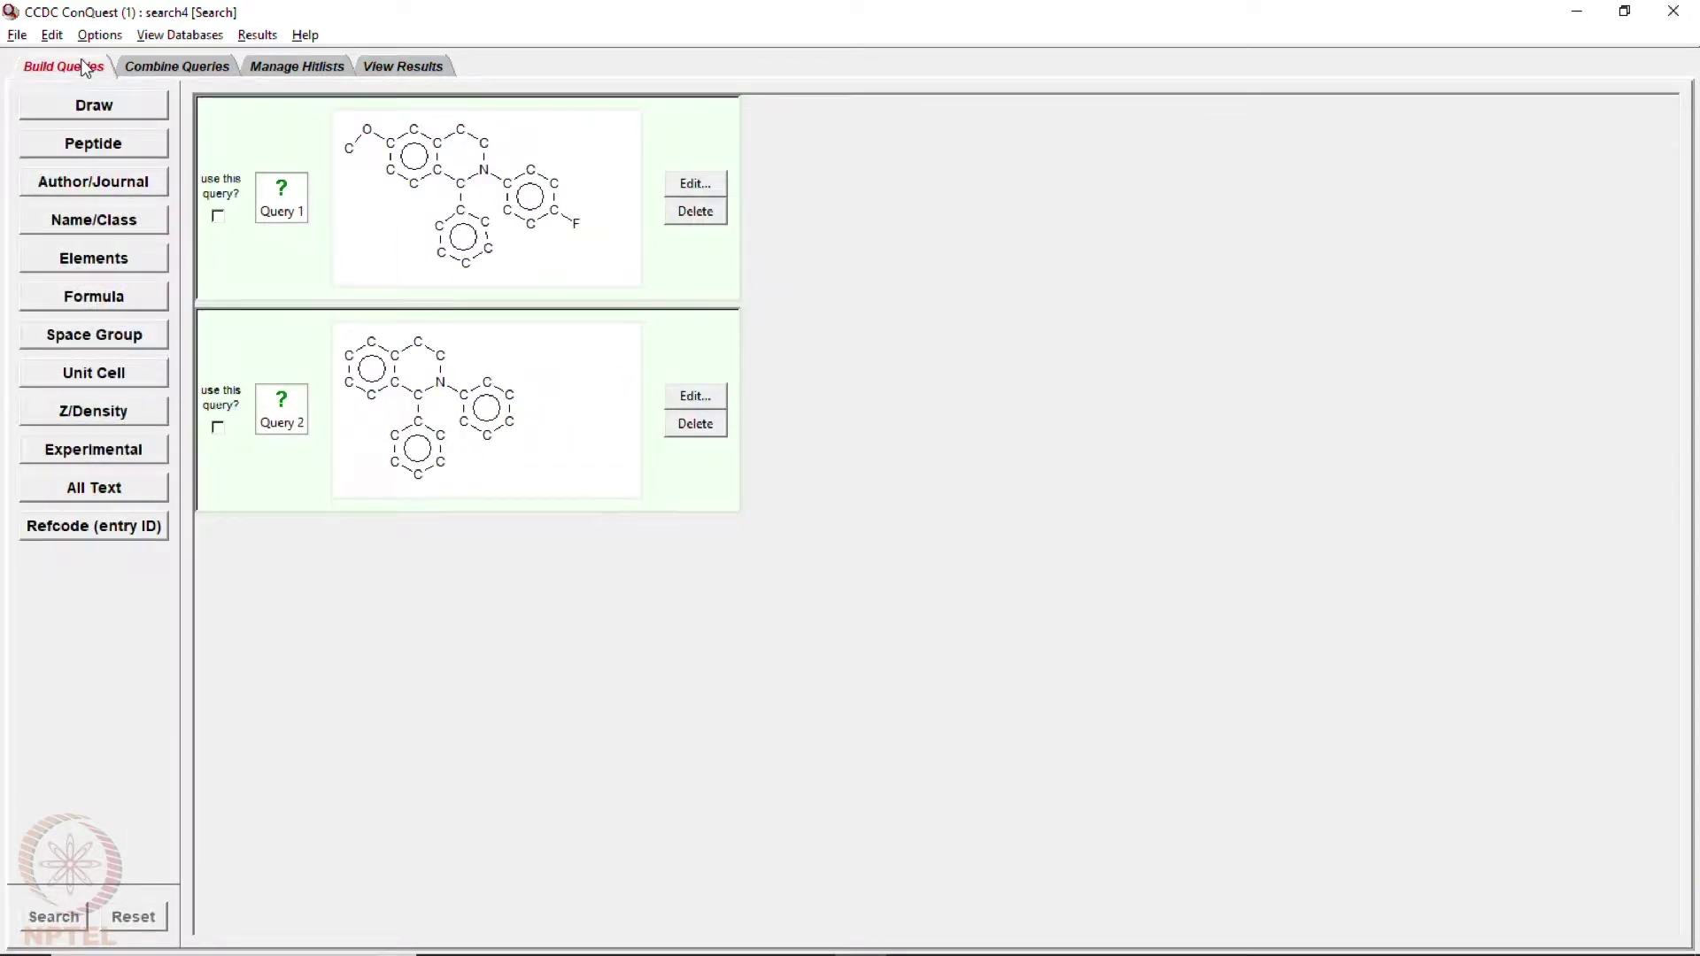
left_click(87, 108)
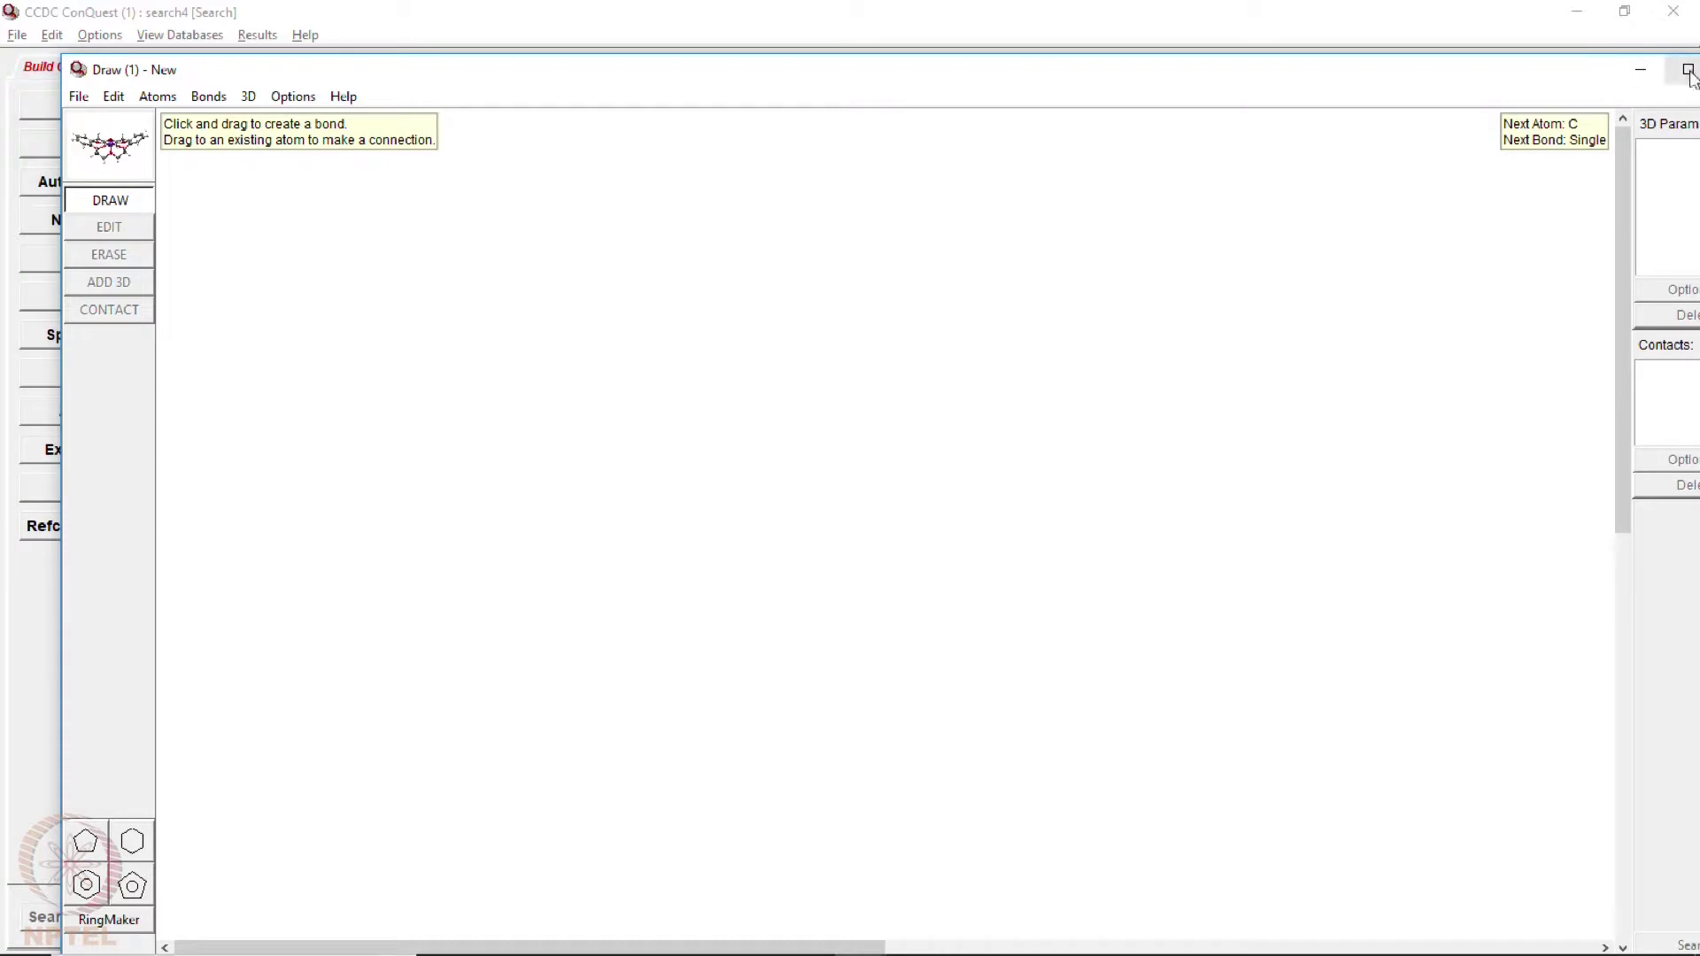
left_click(1688, 71)
left_click(46, 822)
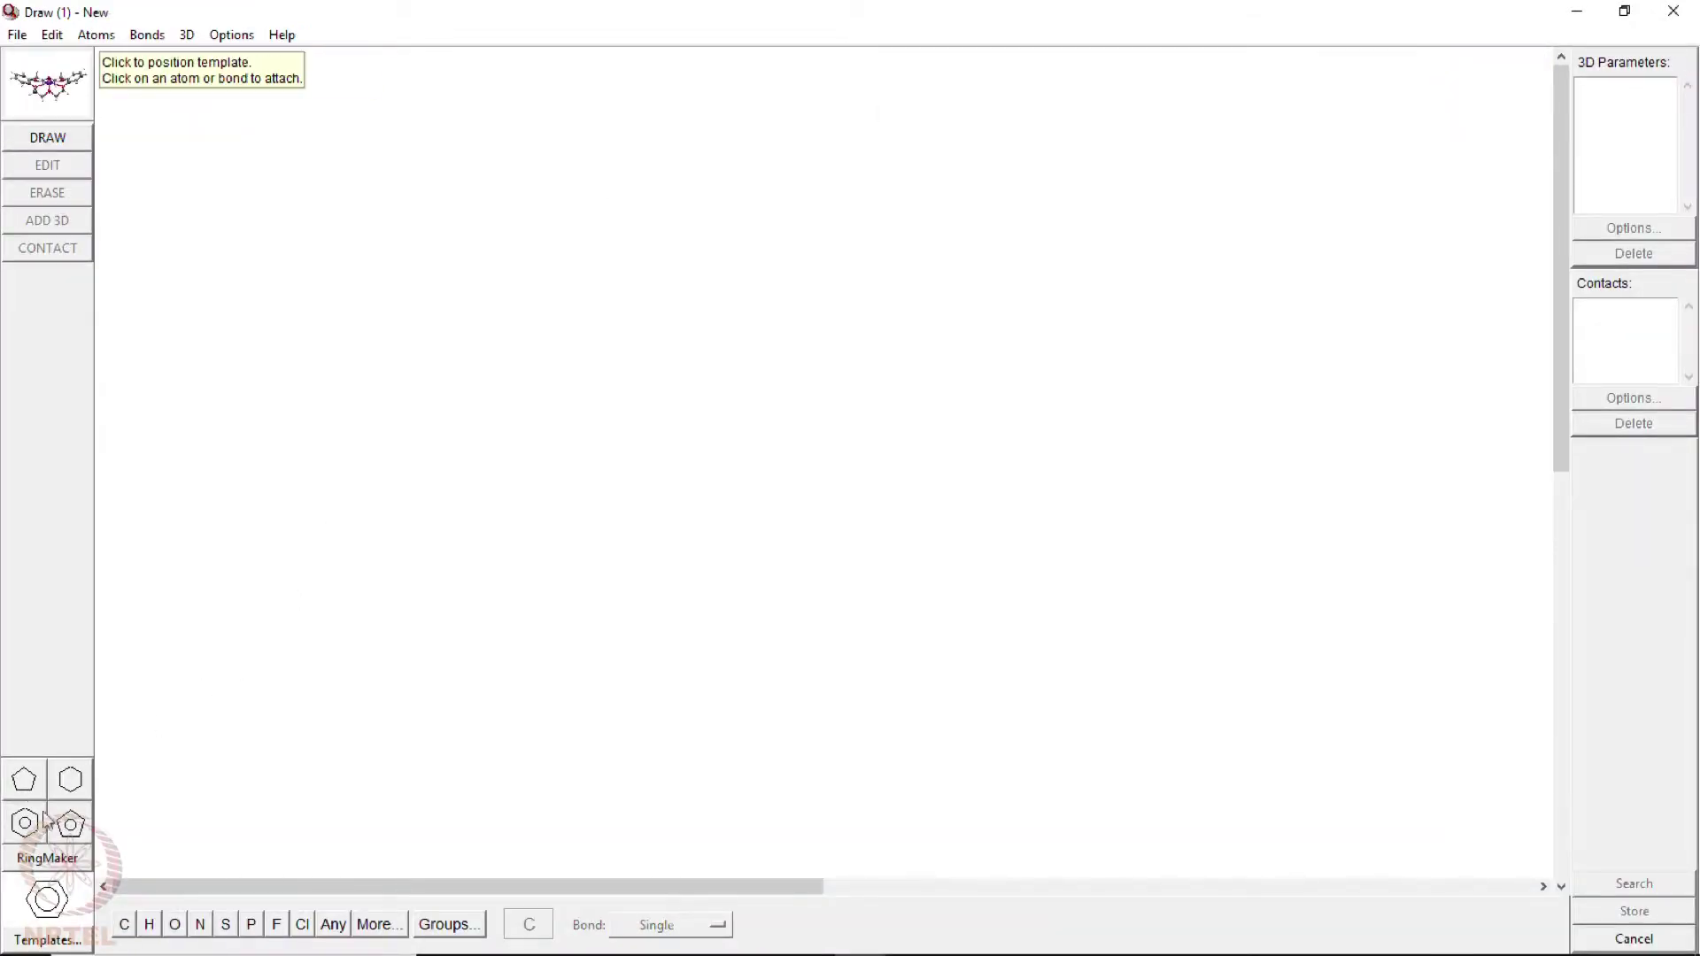
left_click(668, 501)
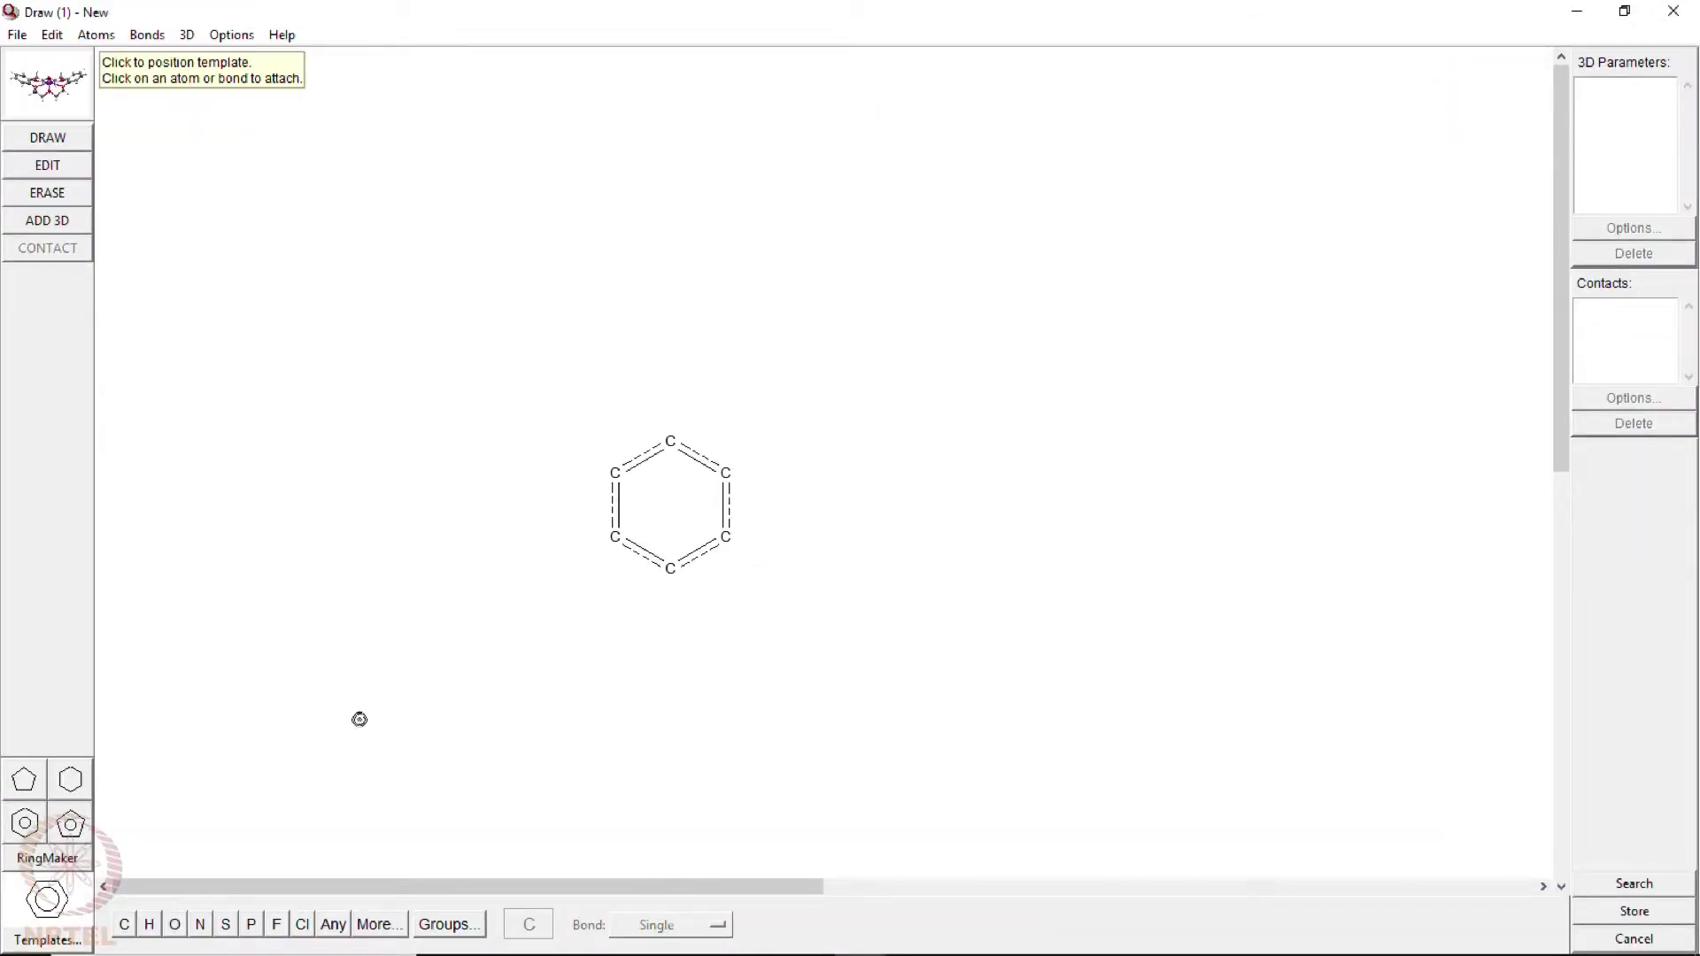
- Attach a single-bonded carbon to three alternate atoms of the aromatic ring to give a 1,3,5-substitution pattern
left_click(125, 924)
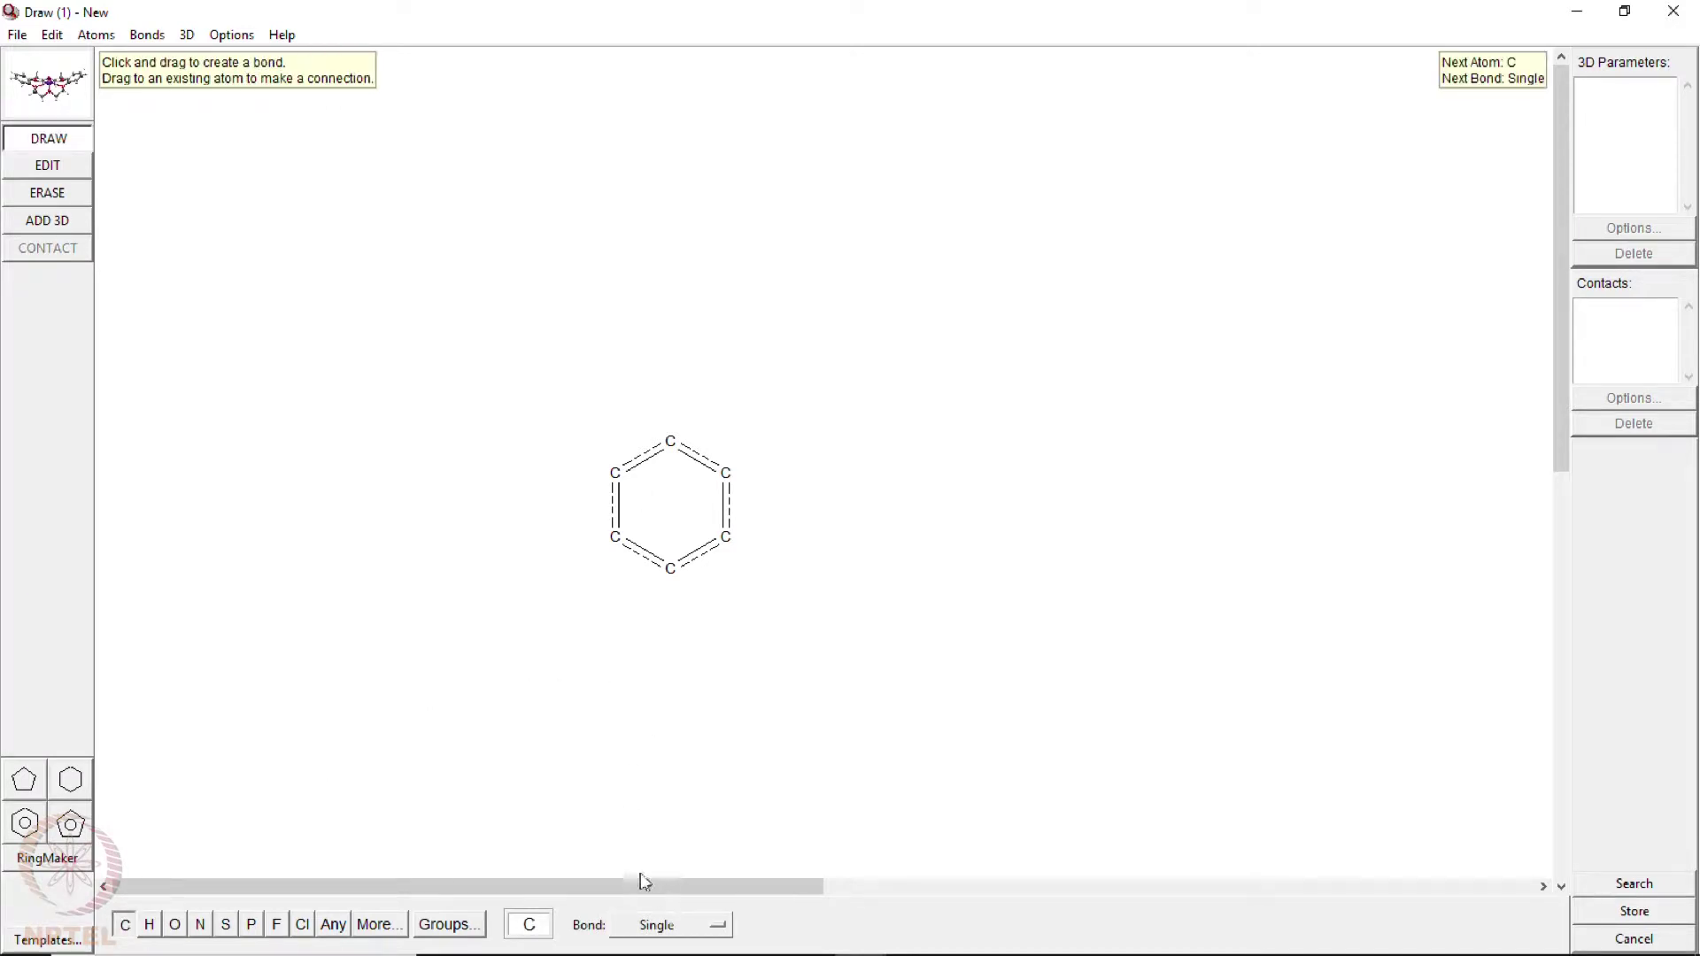
left_click_drag(671, 441, 671, 376)
left_click_drag(614, 537, 506, 584)
left_click_drag(725, 536, 801, 585)
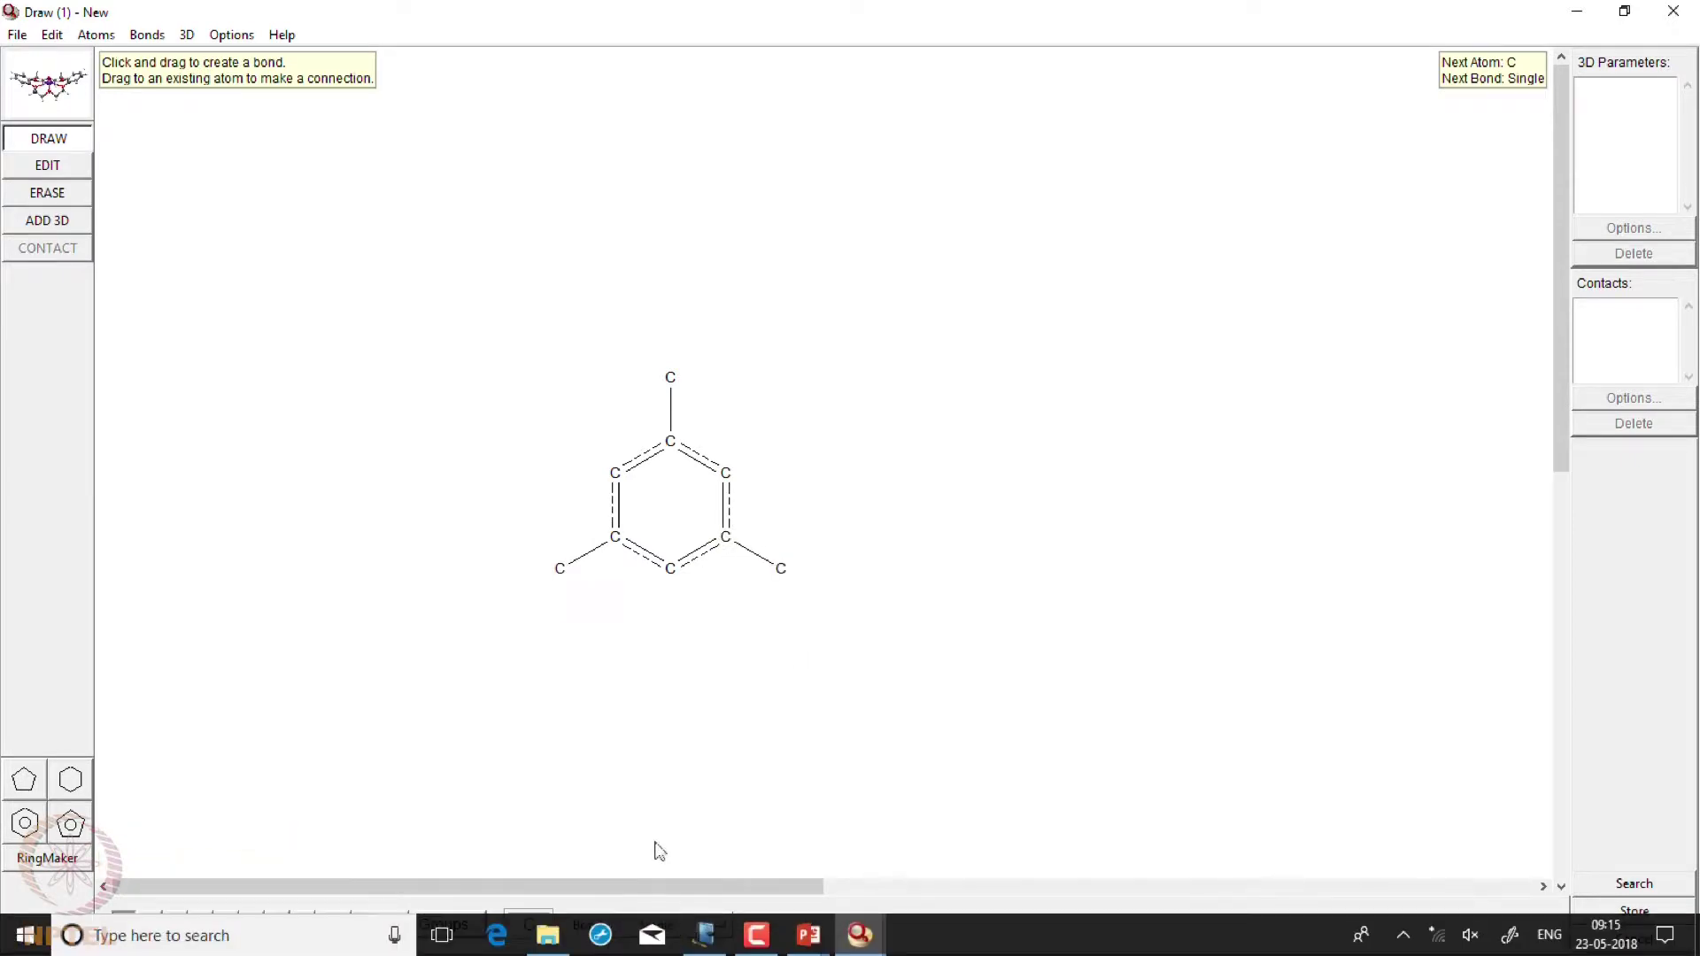
- Extend each of the three substituents with a triple-bonded carbon and run the query as search5 with 3D coordinates determined
left_click(672, 924)
left_click(682, 751)
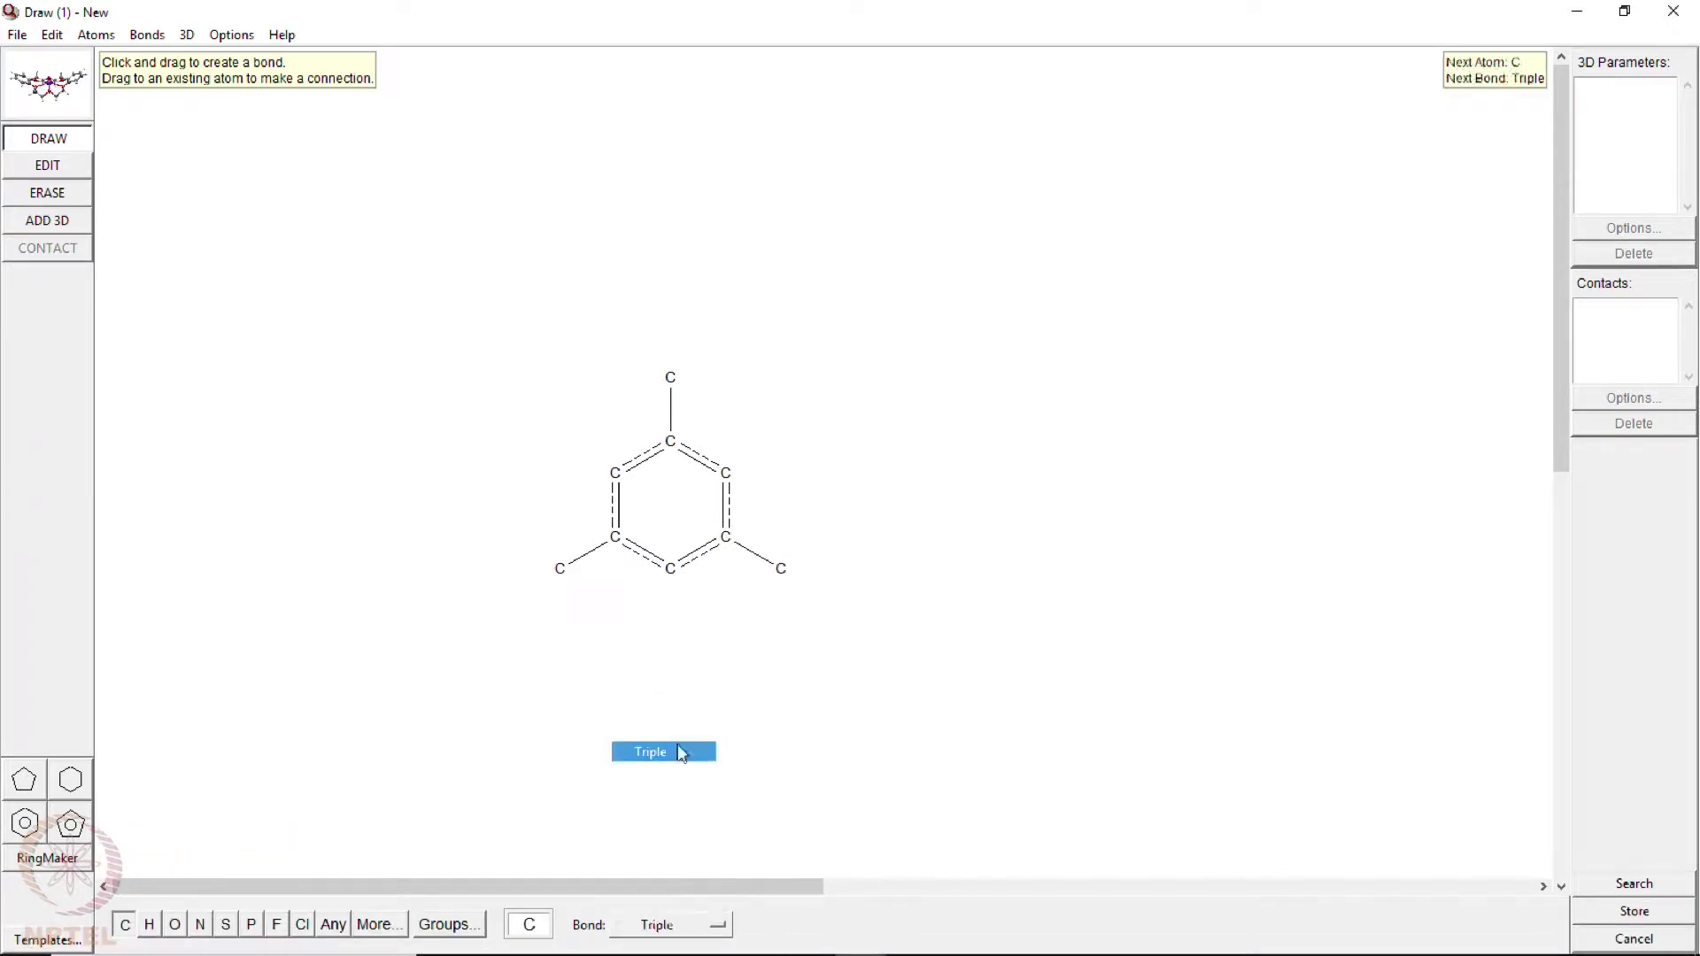
left_click_drag(670, 377, 670, 313)
left_click_drag(576, 575, 506, 598)
left_click_drag(794, 574, 836, 600)
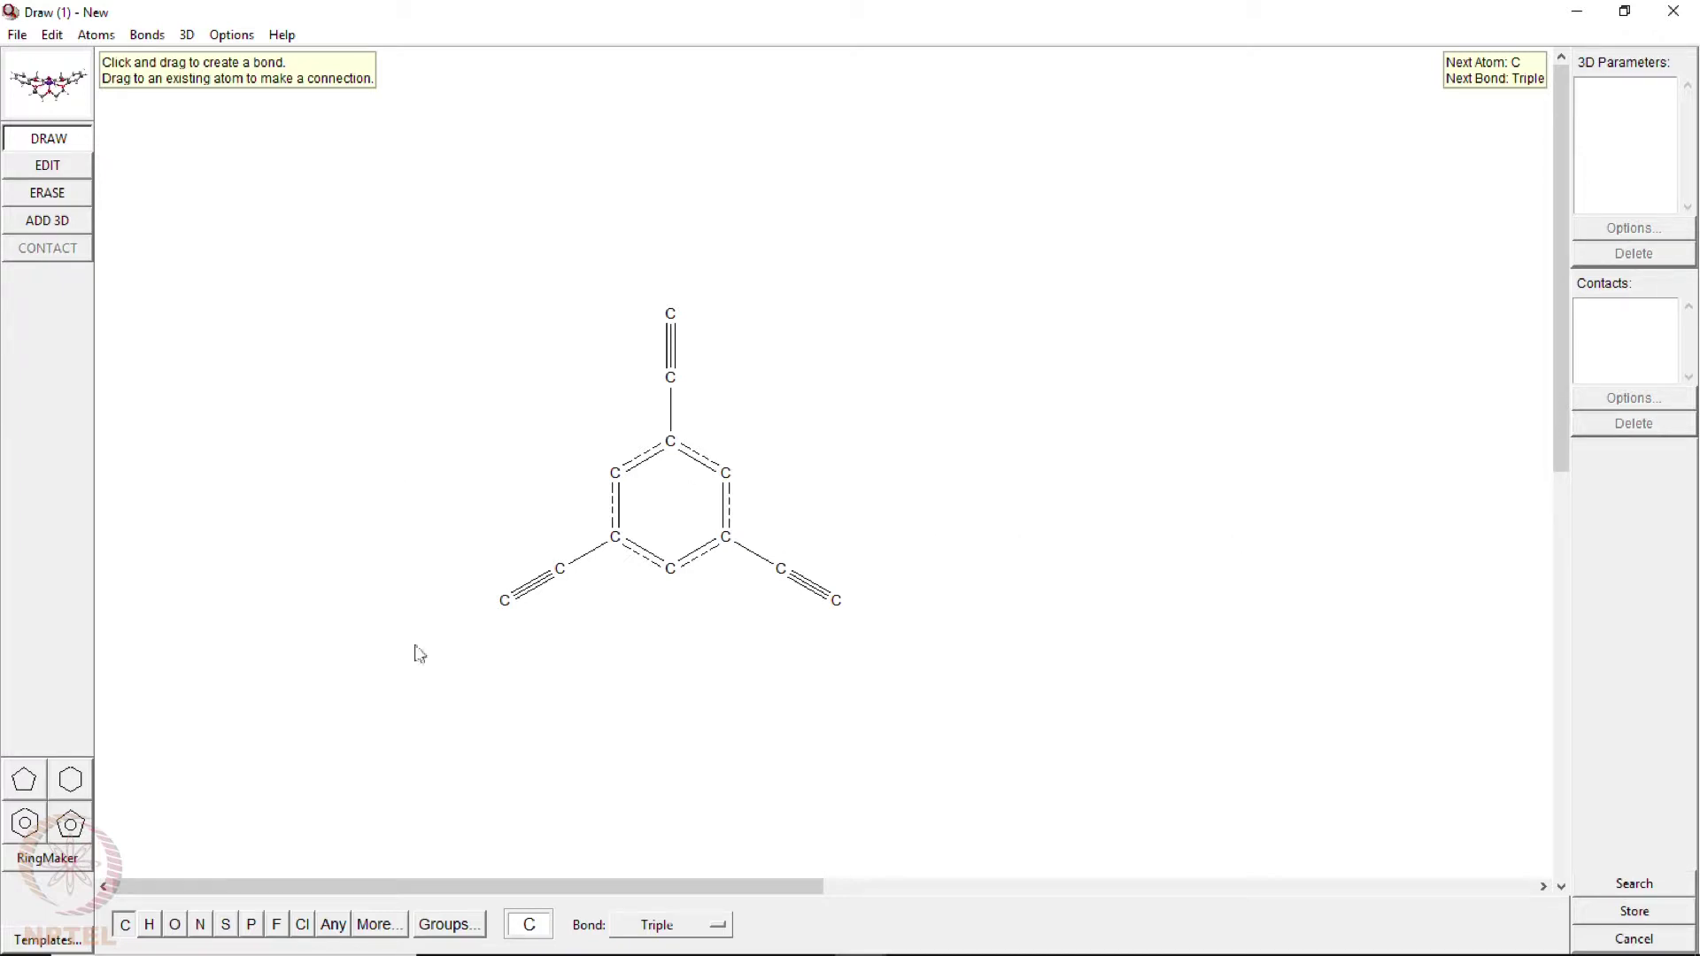
left_click(1650, 885)
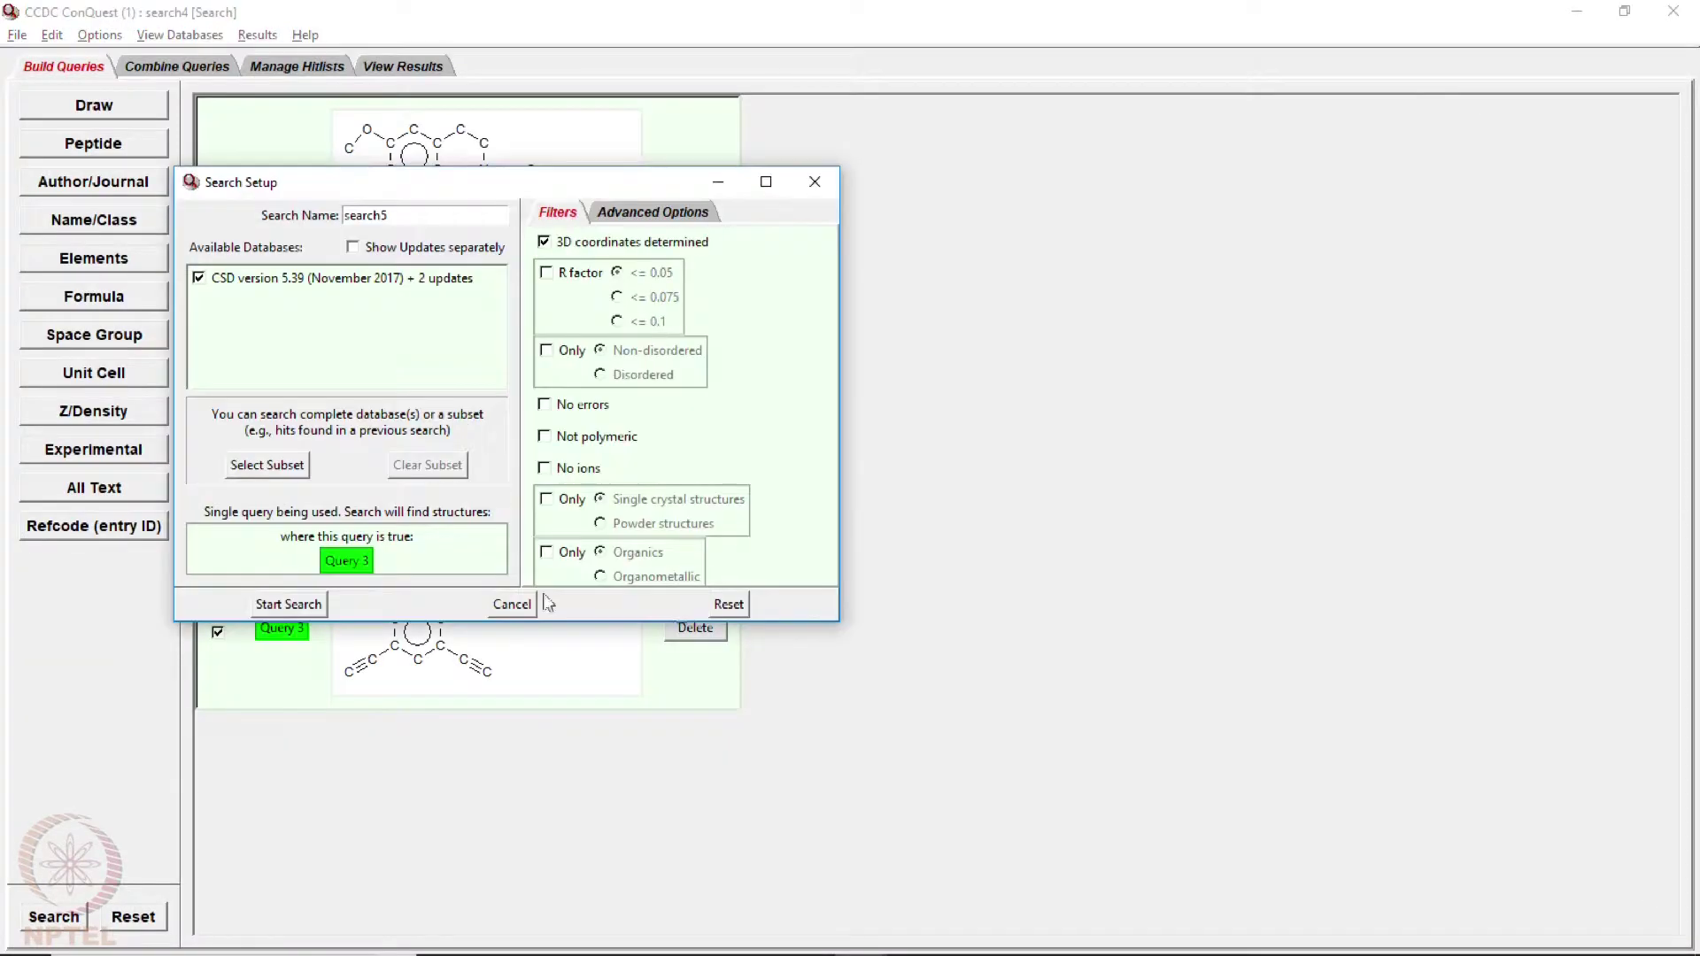
left_click(288, 604)
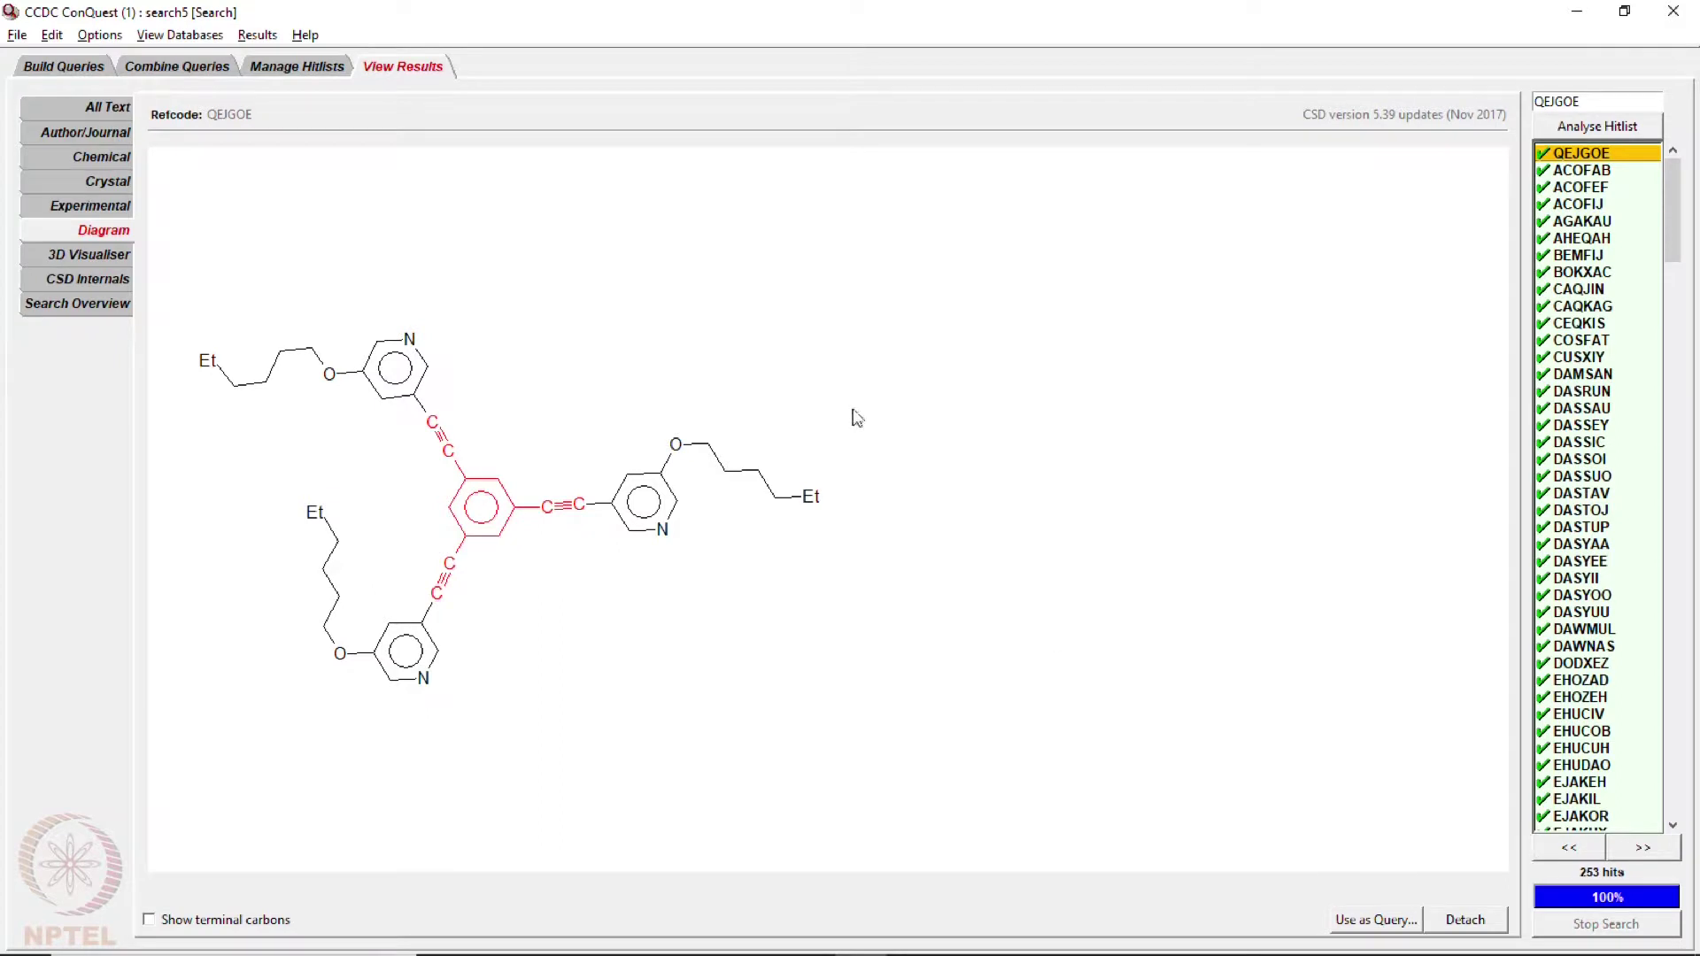
- Start a new drawn structure query in a maximised sketcher and place two separate aromatic six-membered carbon rings side by side
left_click(73, 70)
left_click(59, 108)
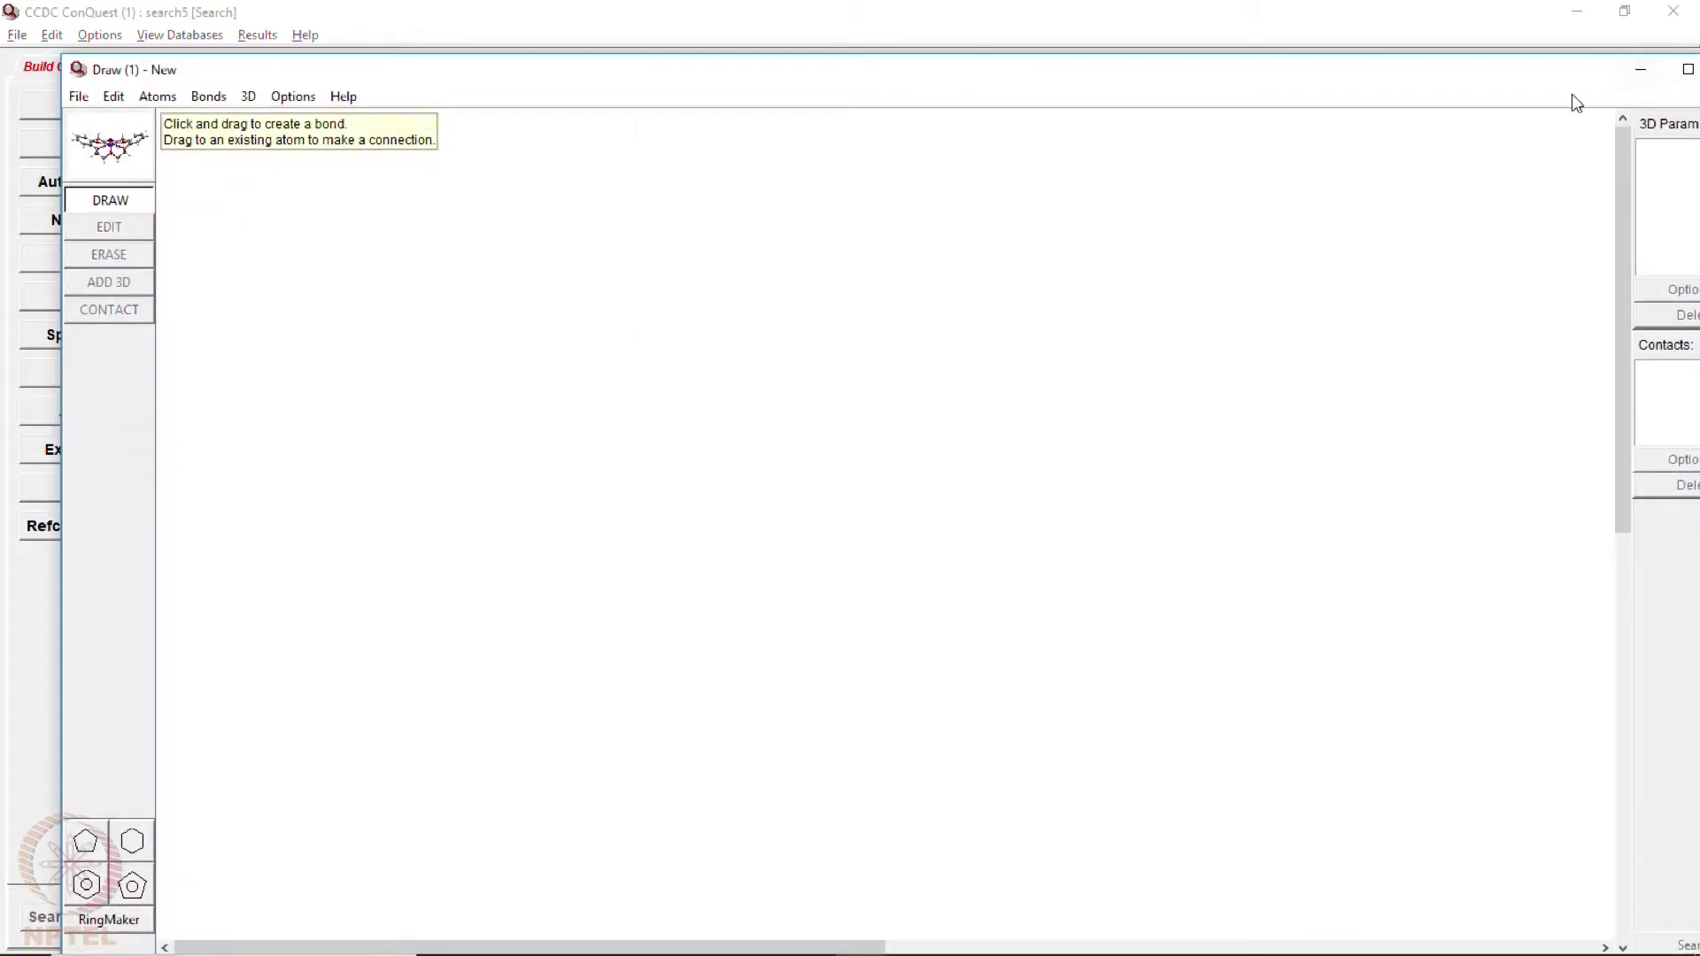
left_click(1686, 68)
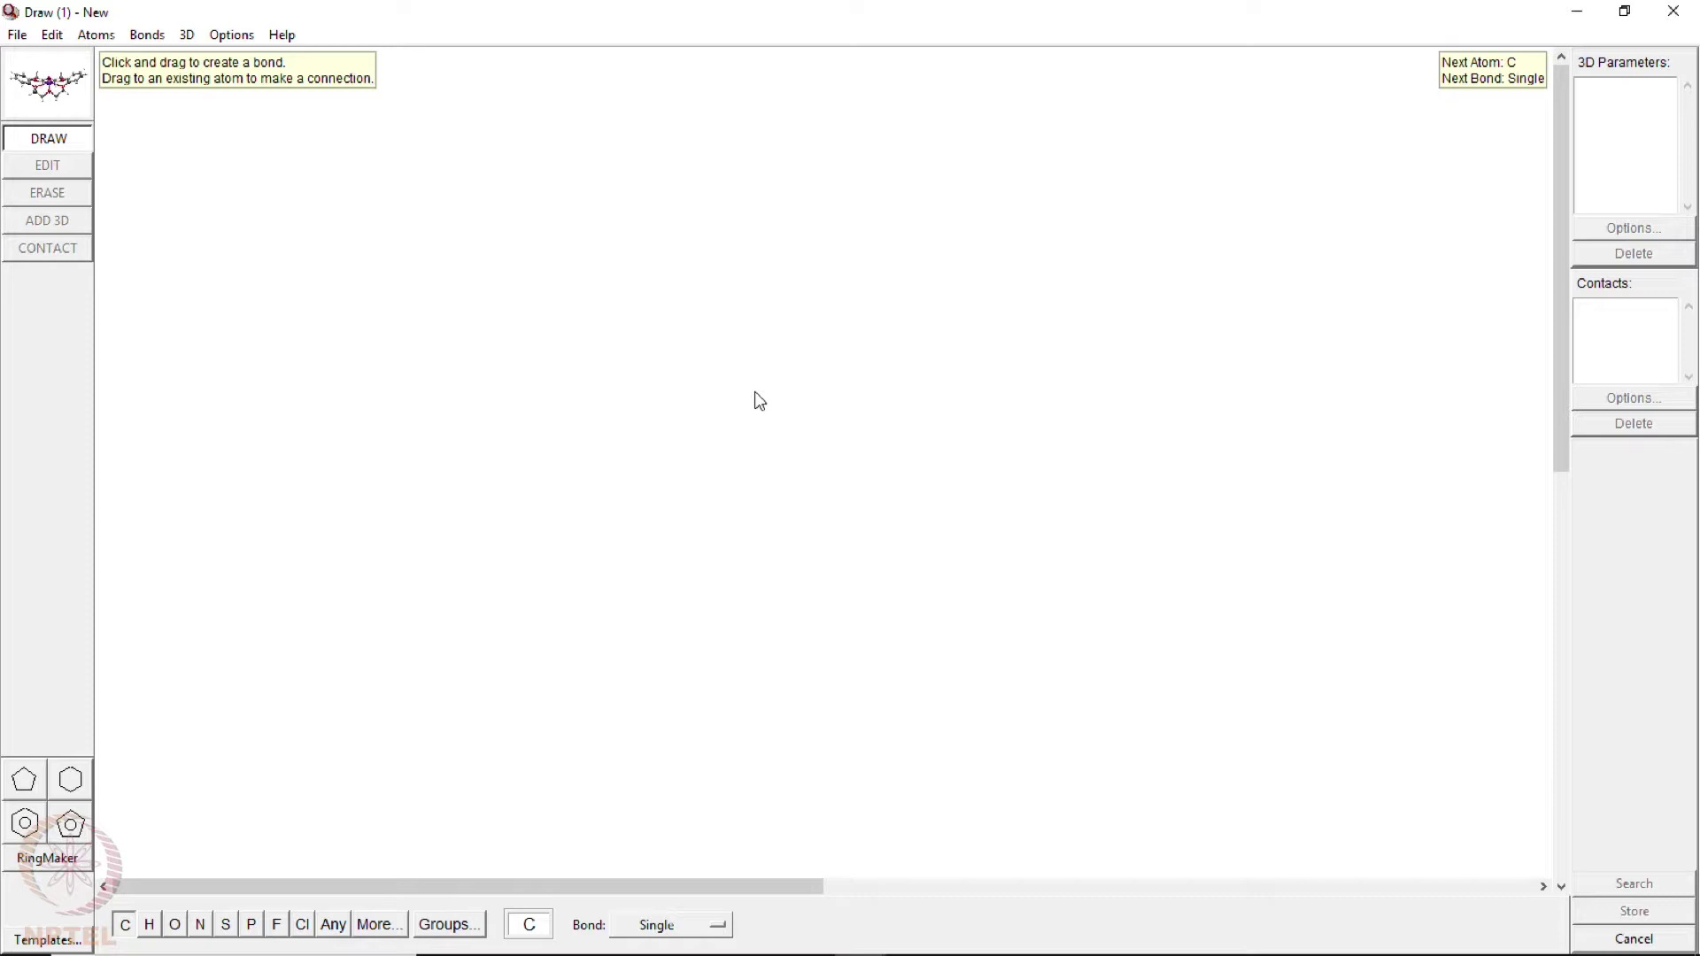
left_click(25, 824)
left_click(430, 403)
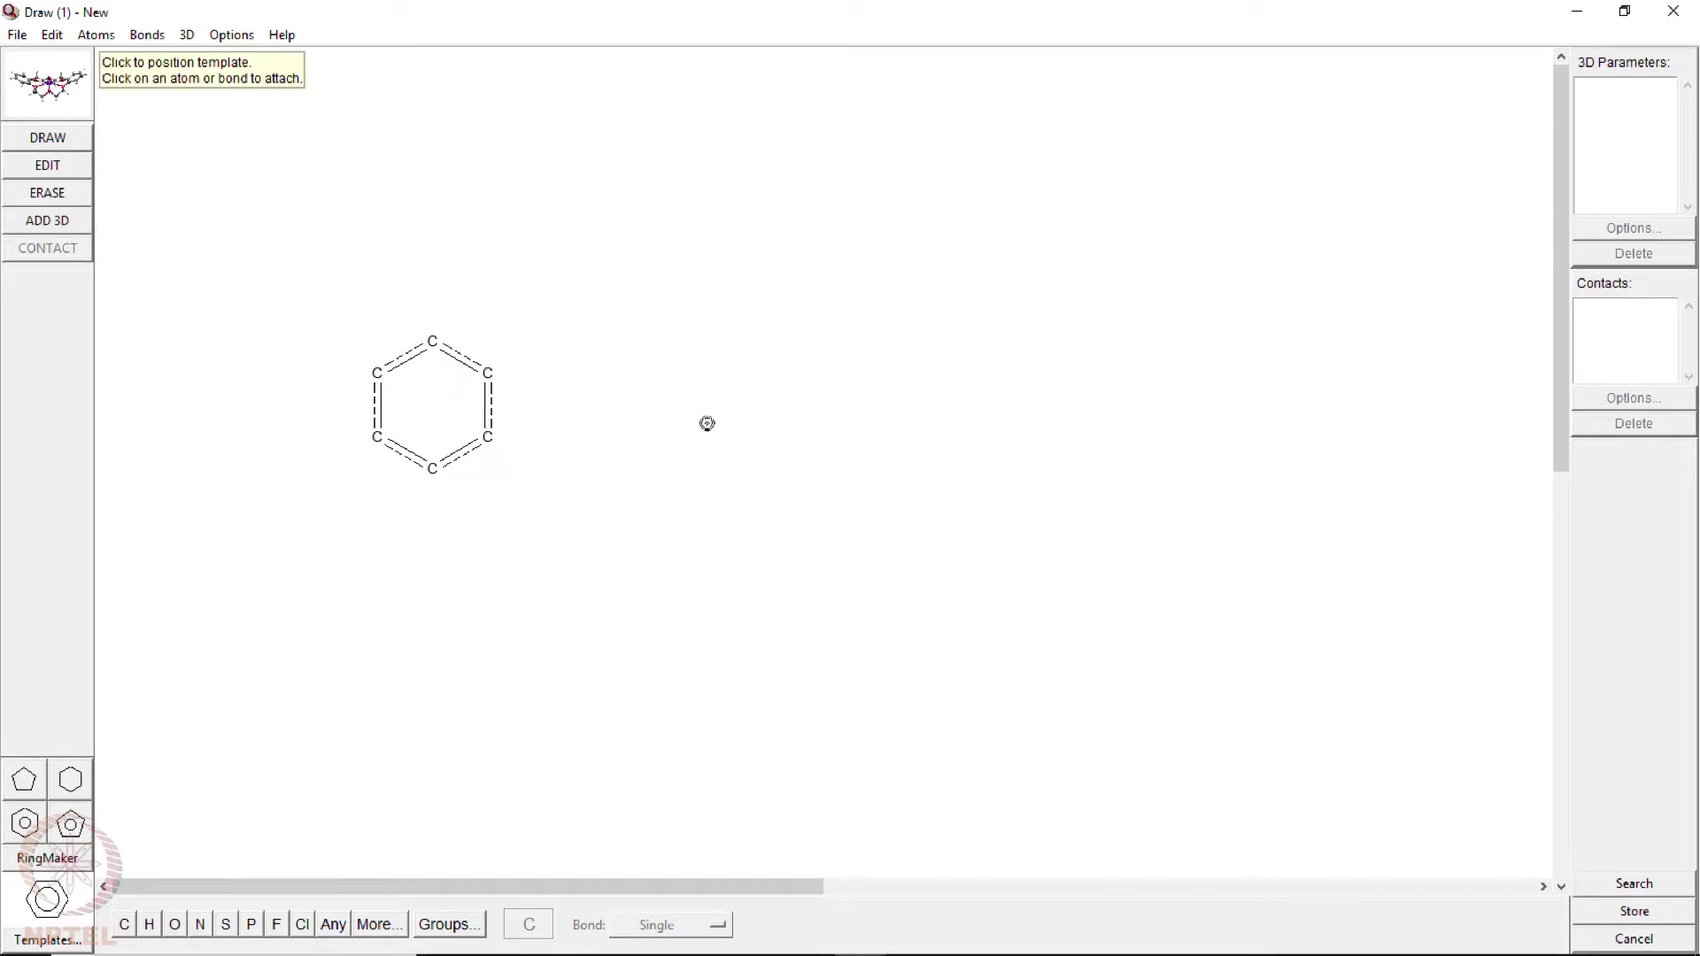
left_click(690, 337)
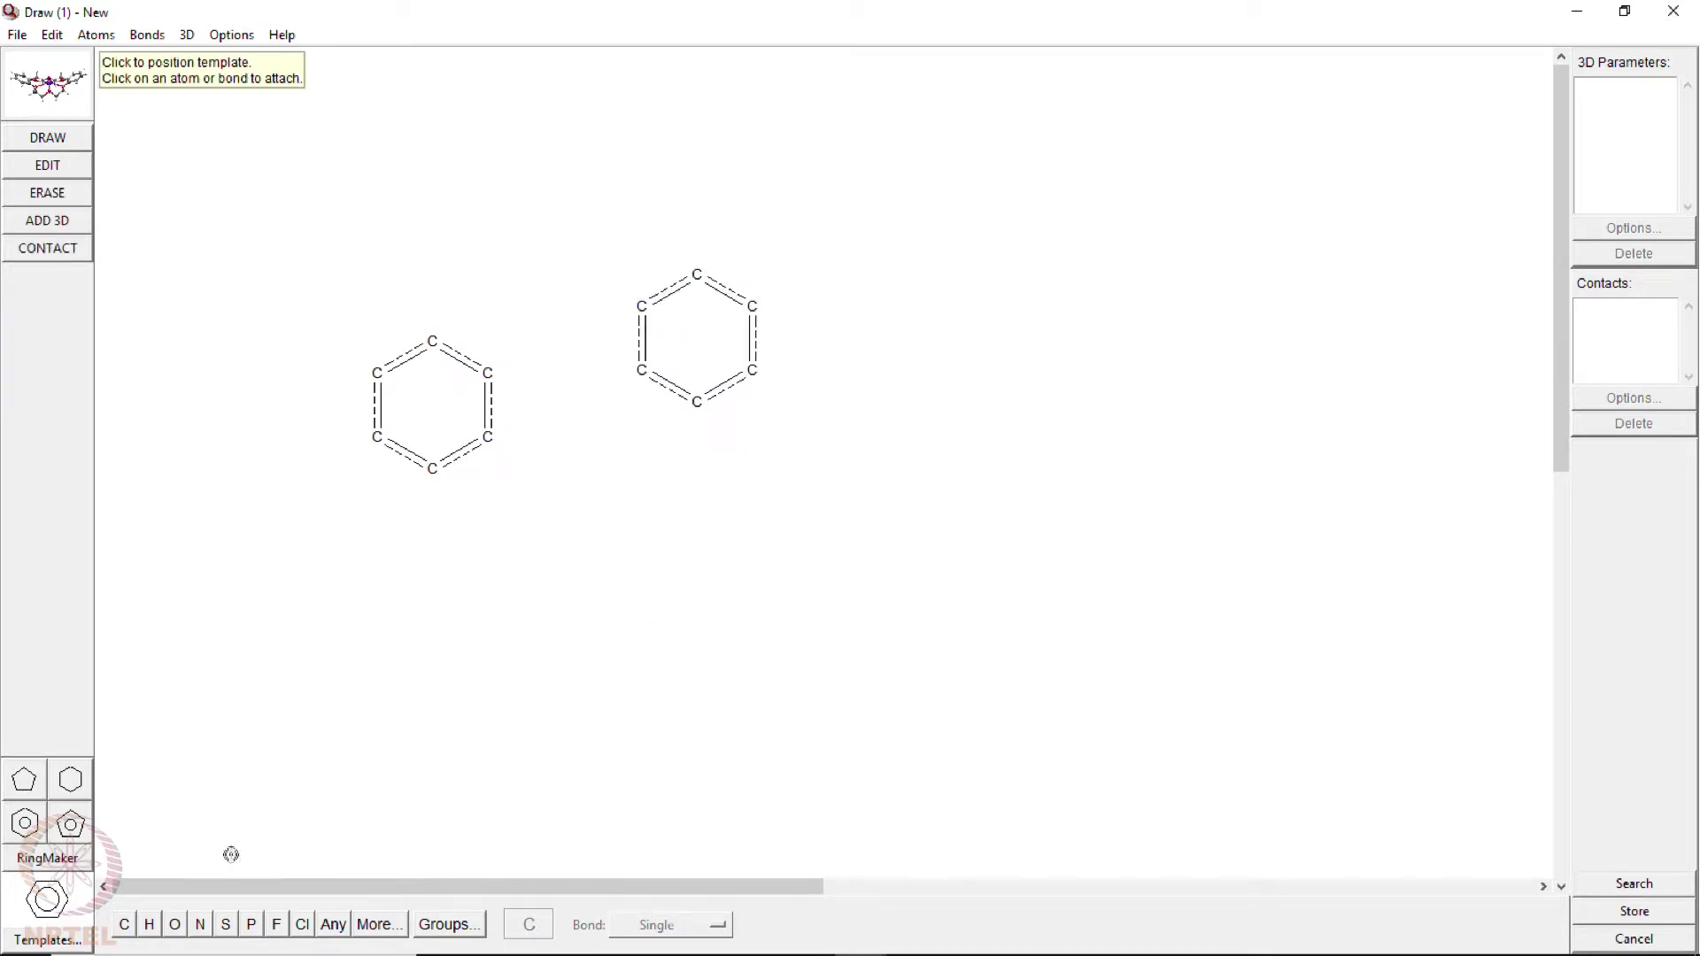
- Attach a hydrogen and a fluorine to adjacent carbons of each ring so each H faces the other ring's F
left_click(150, 931)
left_click_drag(488, 372, 532, 330)
left_click_drag(639, 371, 597, 413)
left_click(278, 924)
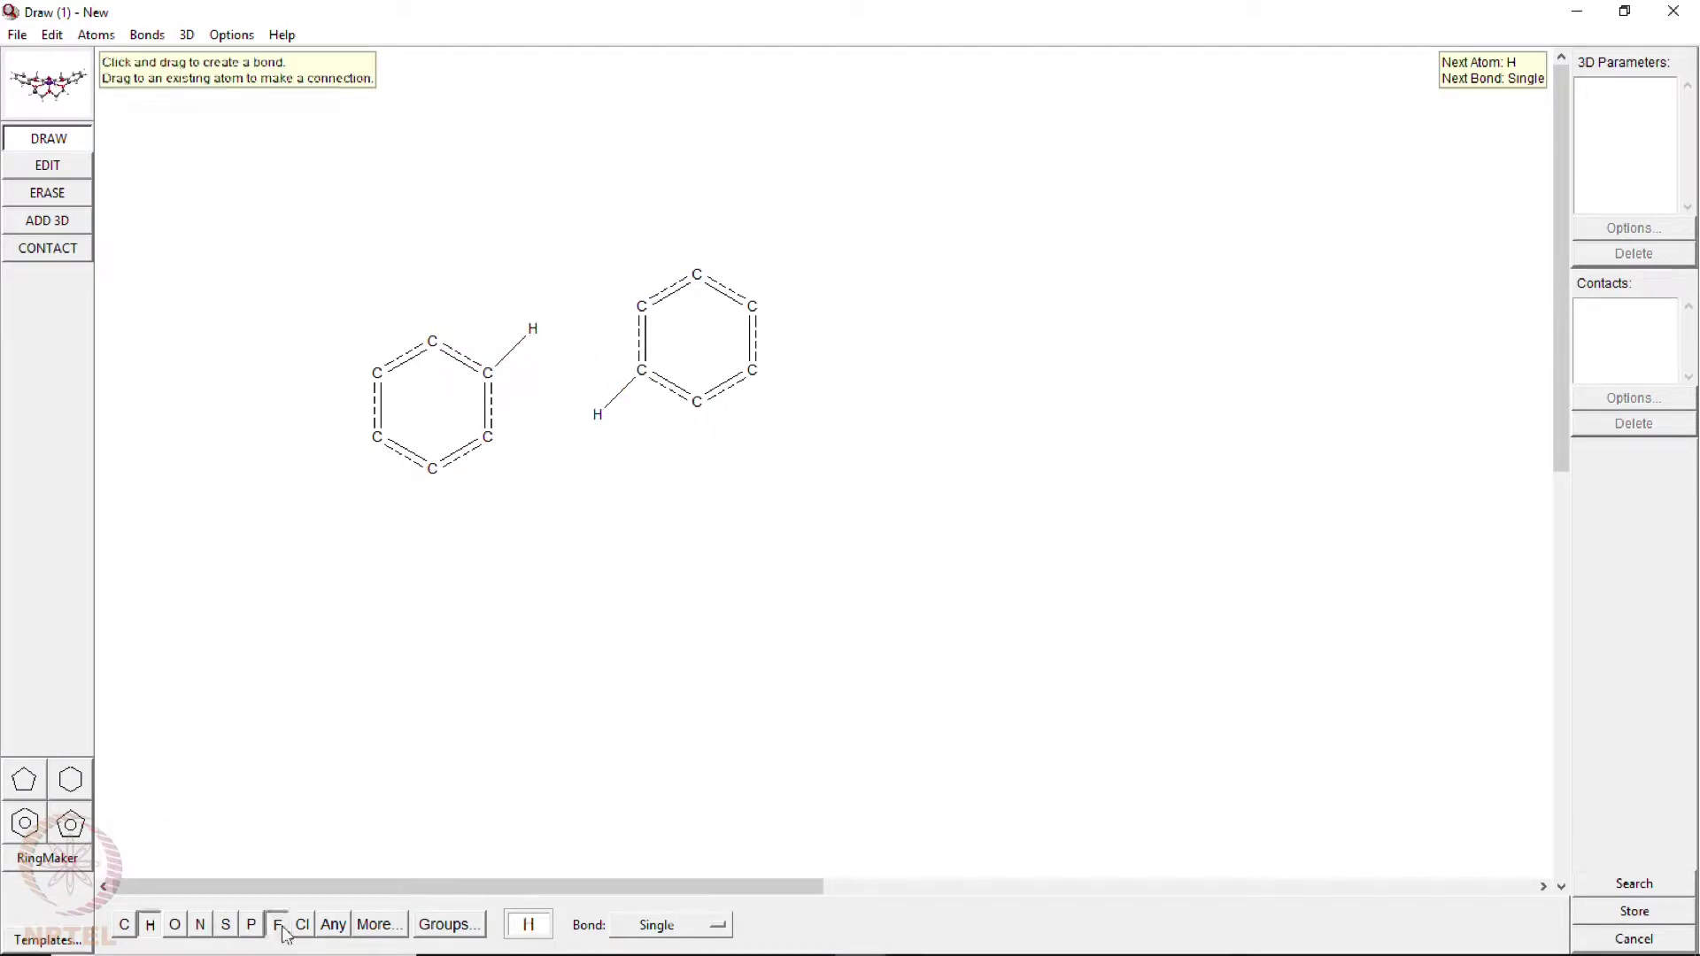
left_click_drag(490, 437, 550, 436)
left_click_drag(641, 306, 580, 289)
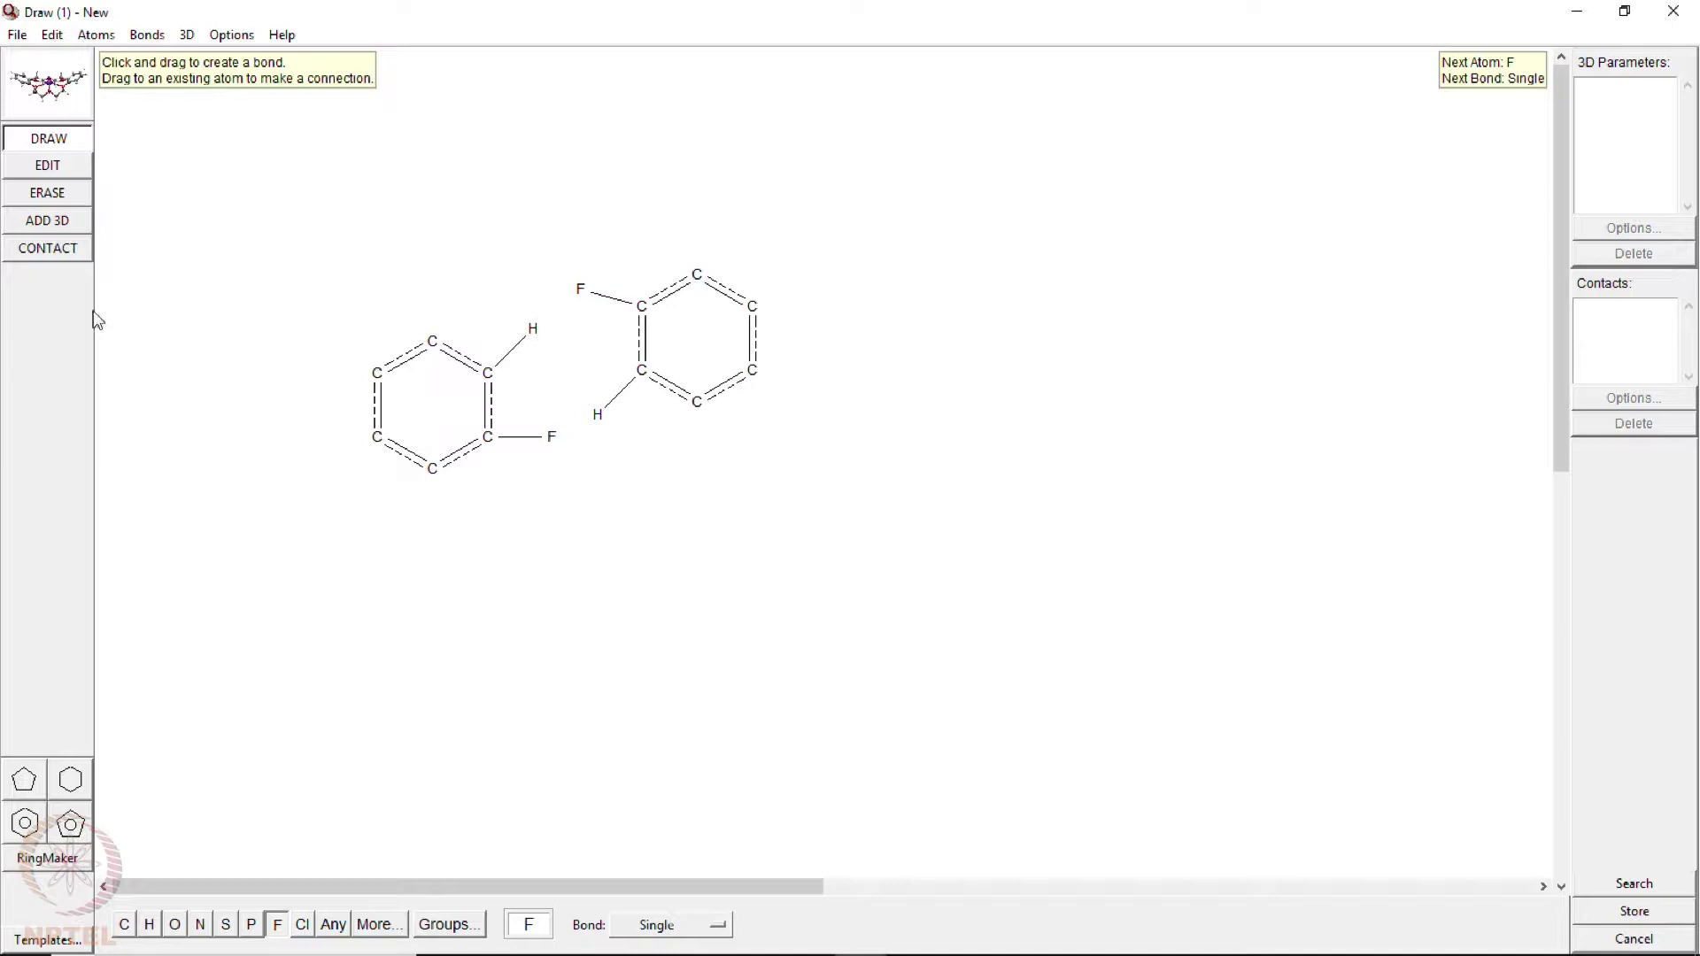
- Define a non-bonded contact between hydrogen H13 of the first ring and fluorine F16 of the second ring
left_click(55, 247)
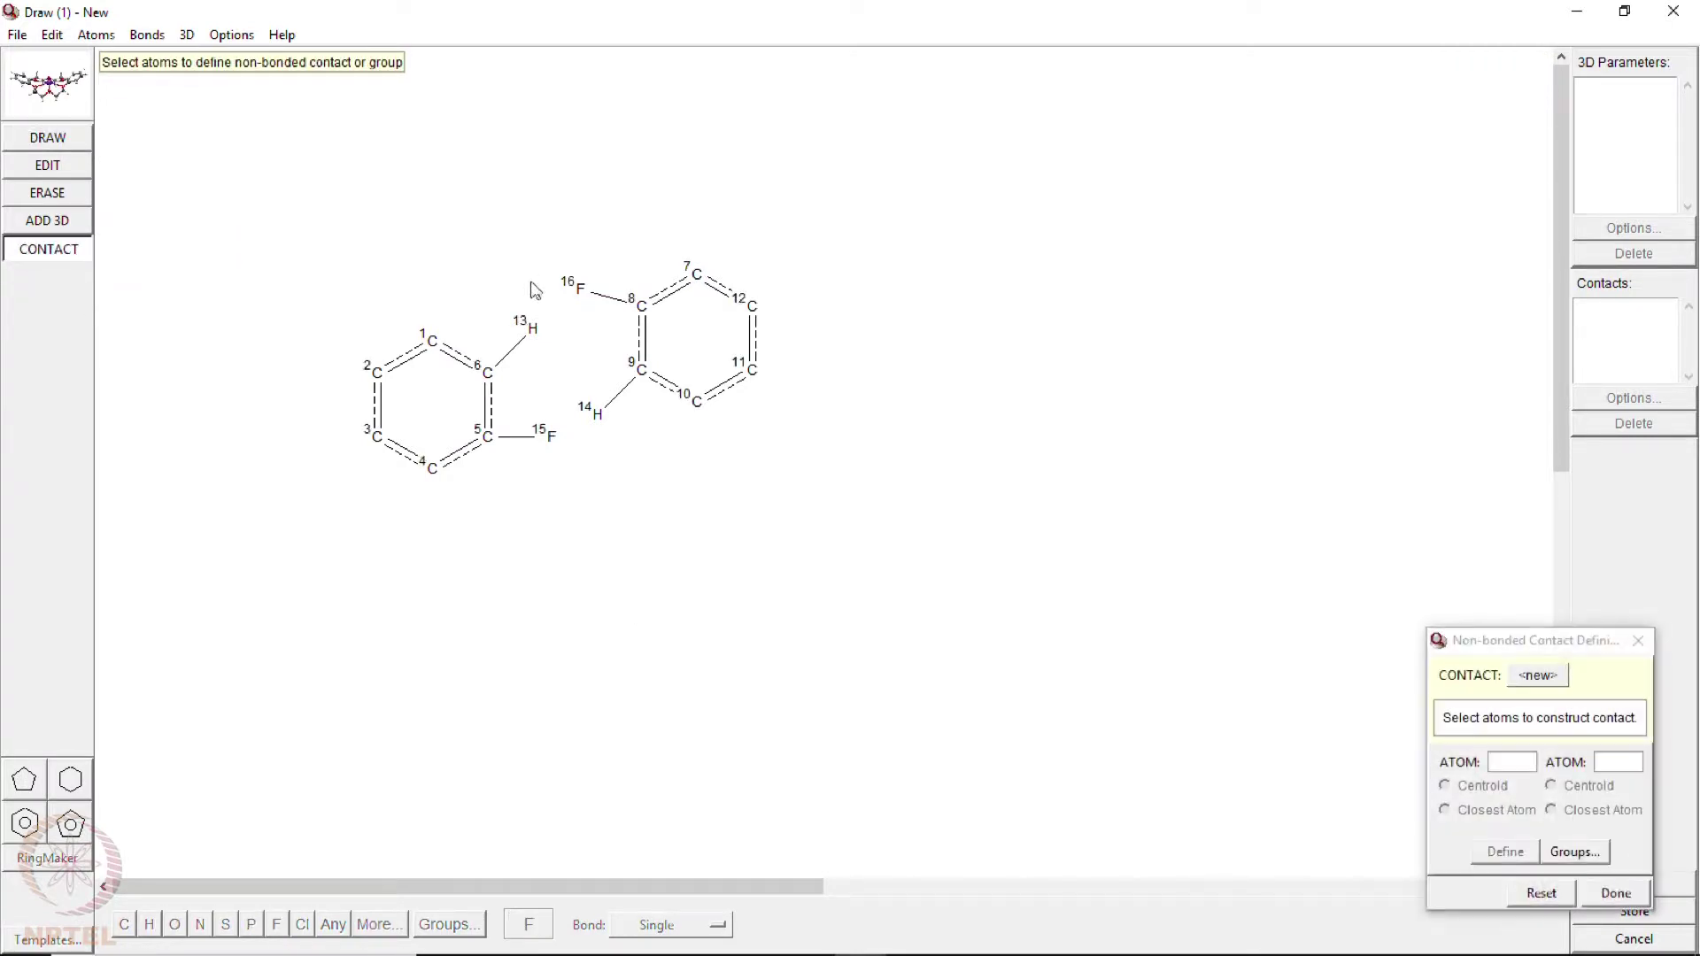
left_click(532, 332)
left_click(581, 290)
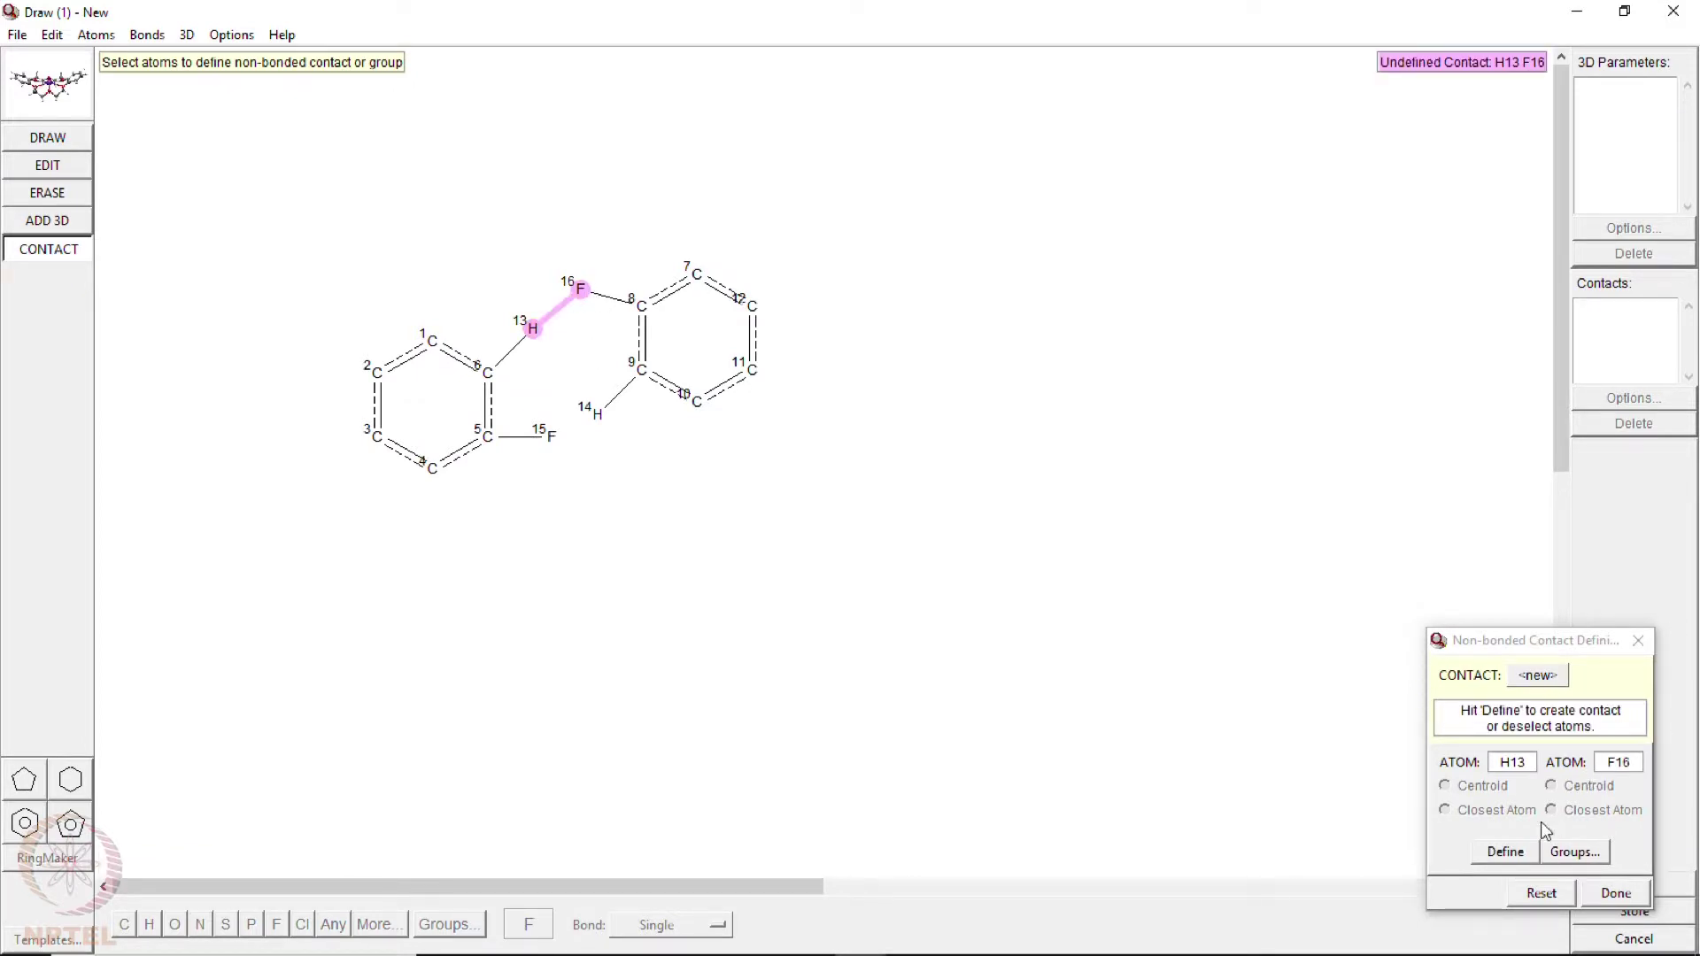
left_click(1507, 852)
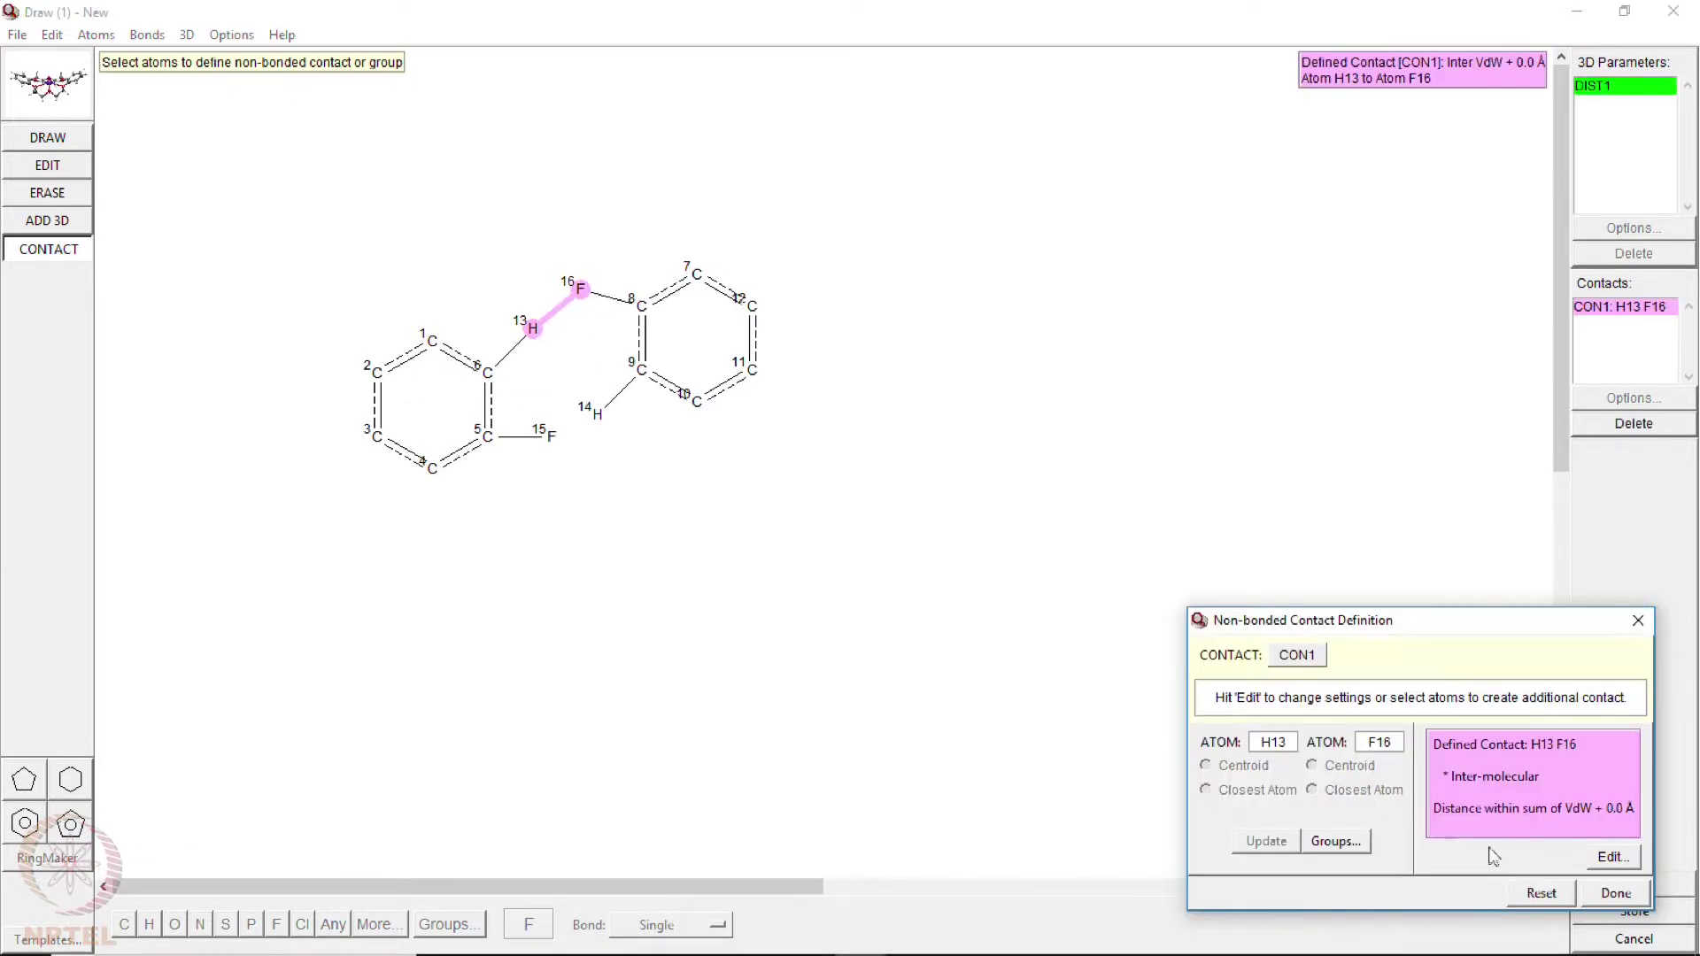
- Restrict the intermolecular H13–F16 contact to a distance range of 1.8 to 2.7 Å, keeping F15 as fluorine
left_click(1613, 857)
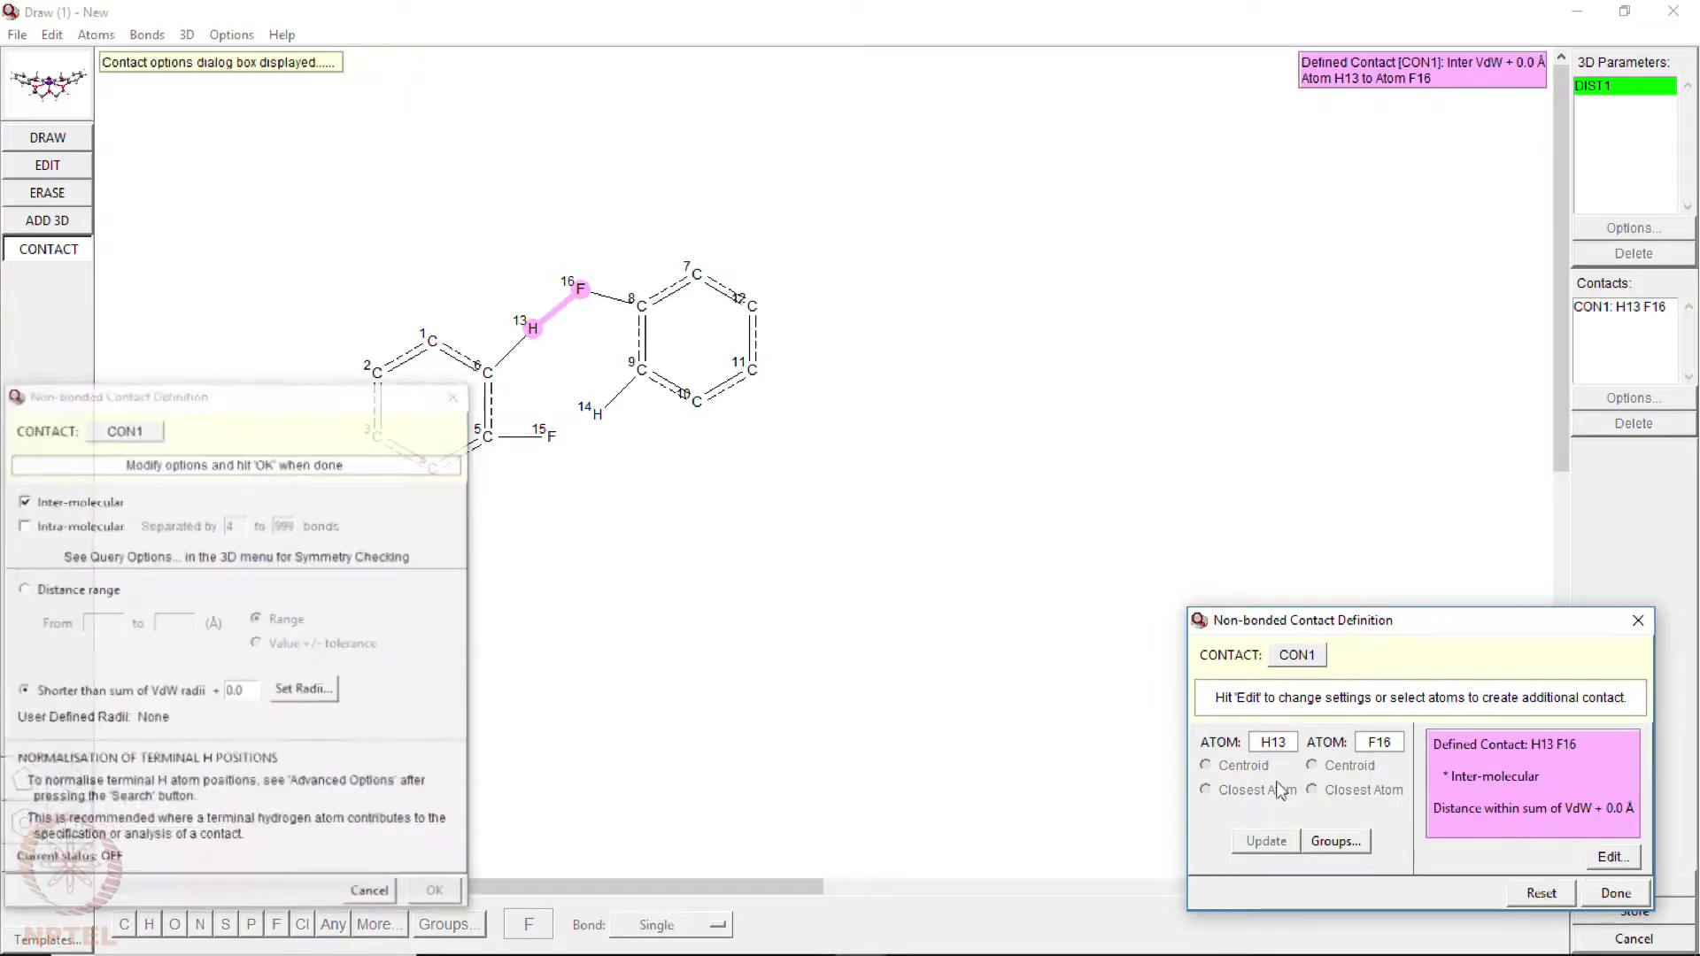
left_click(23, 590)
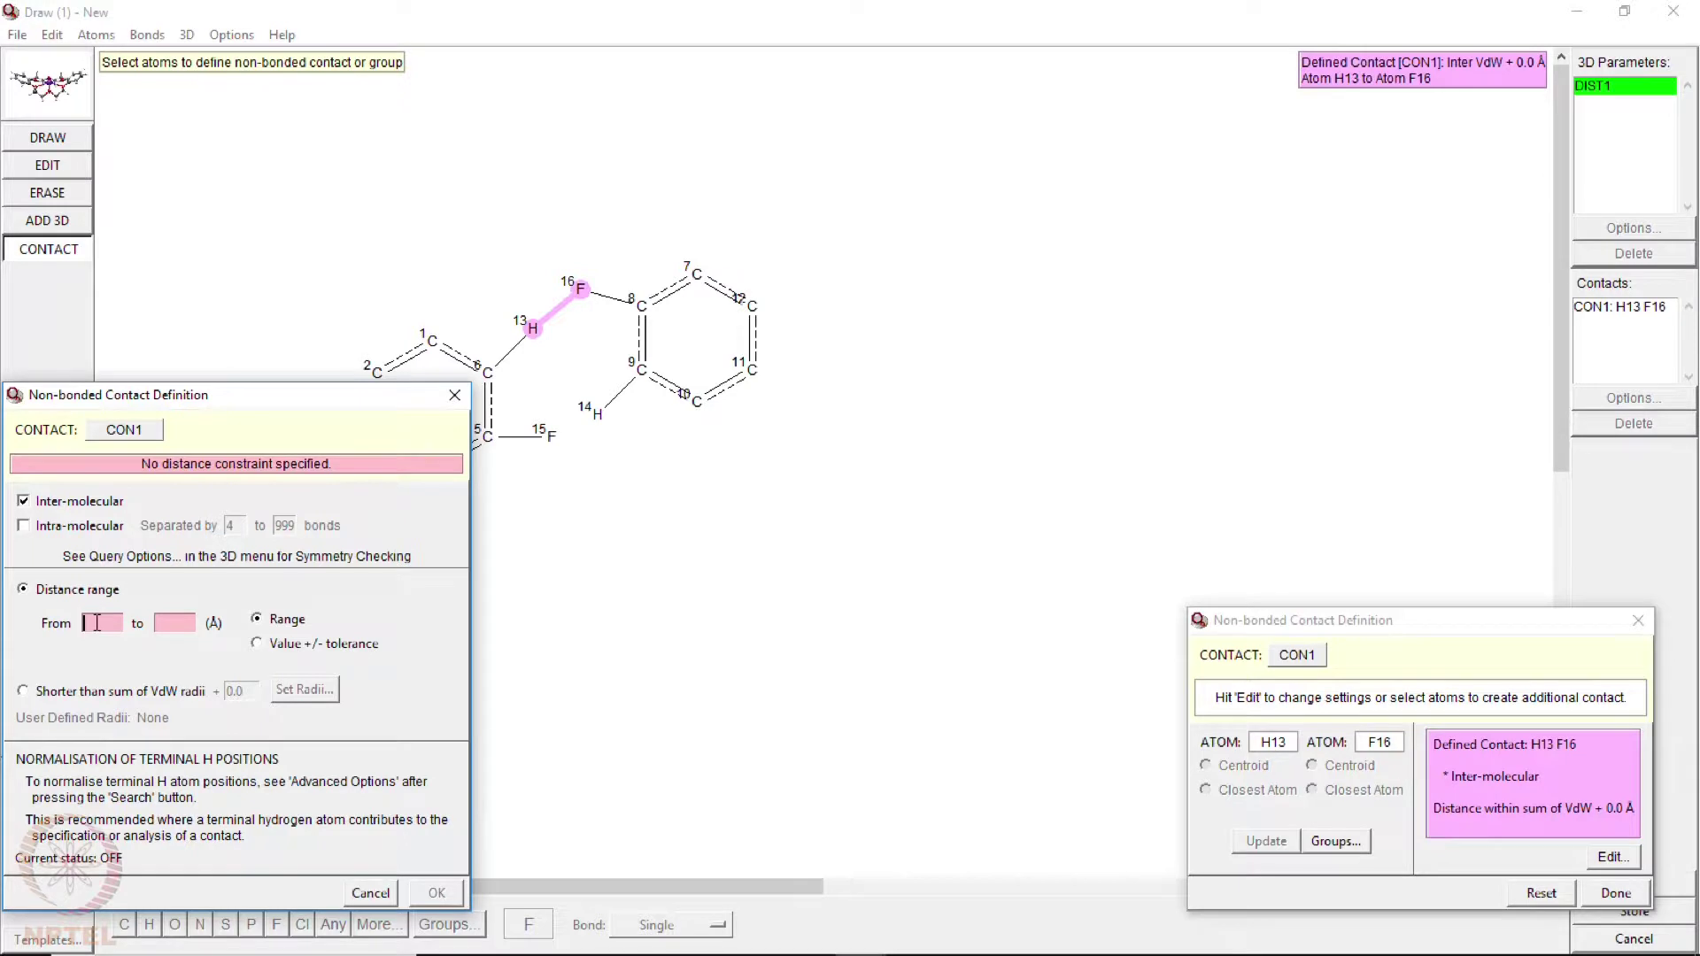
type("1")
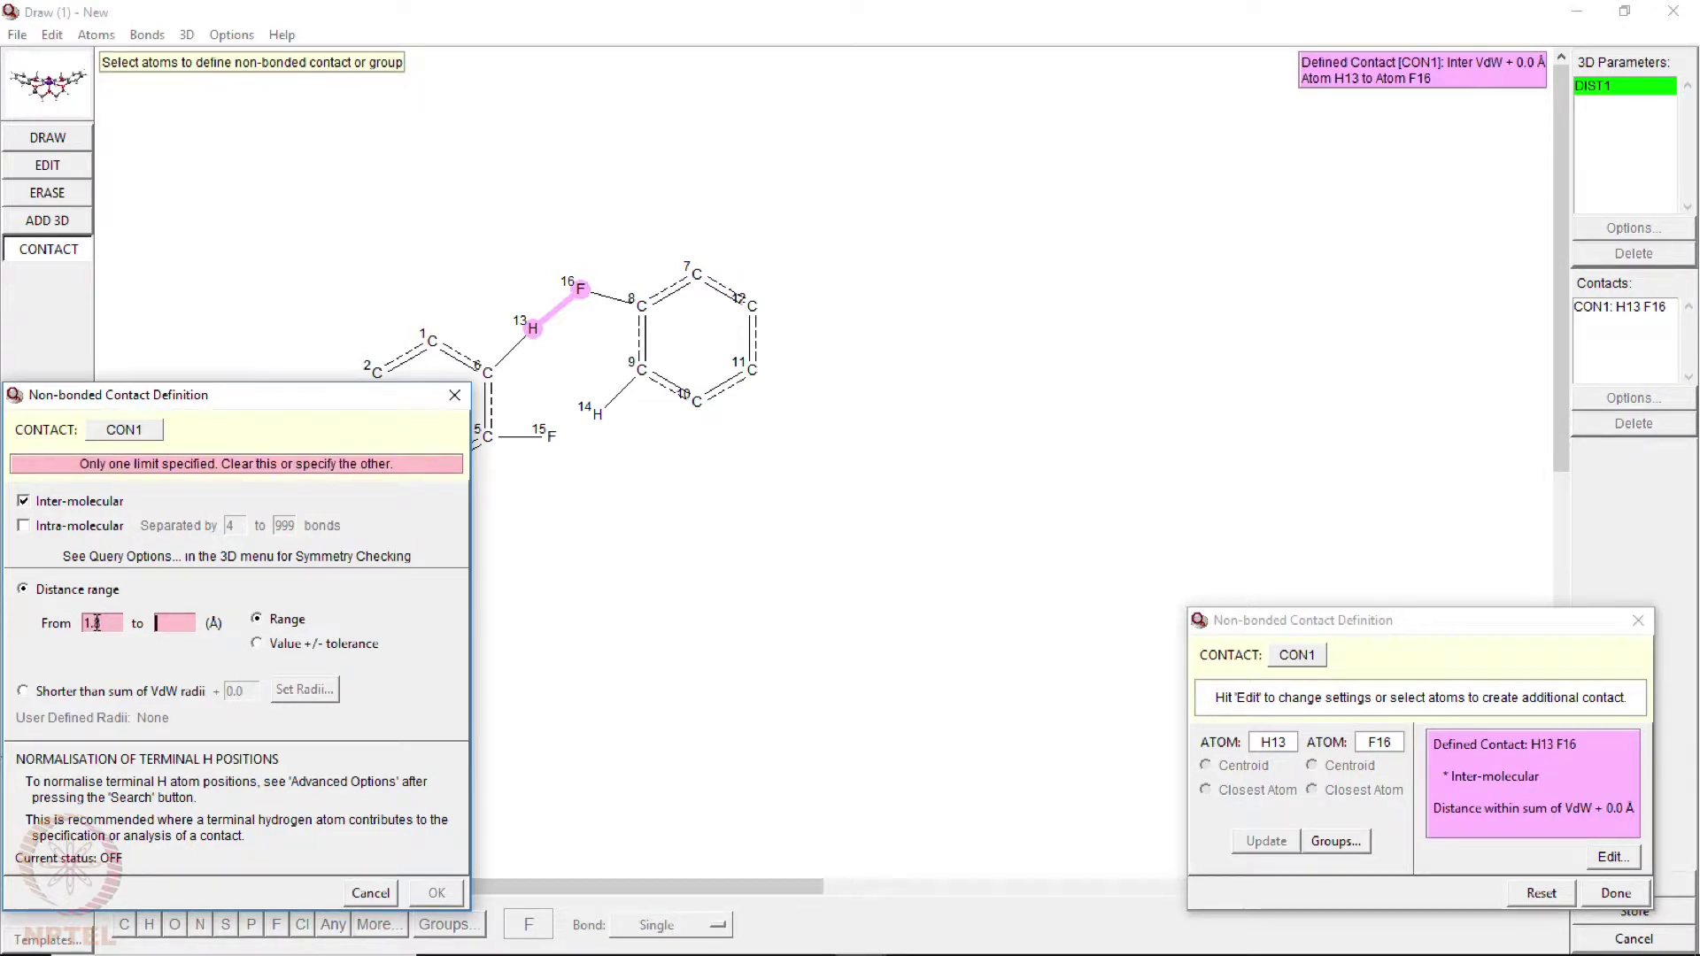
type("2.7")
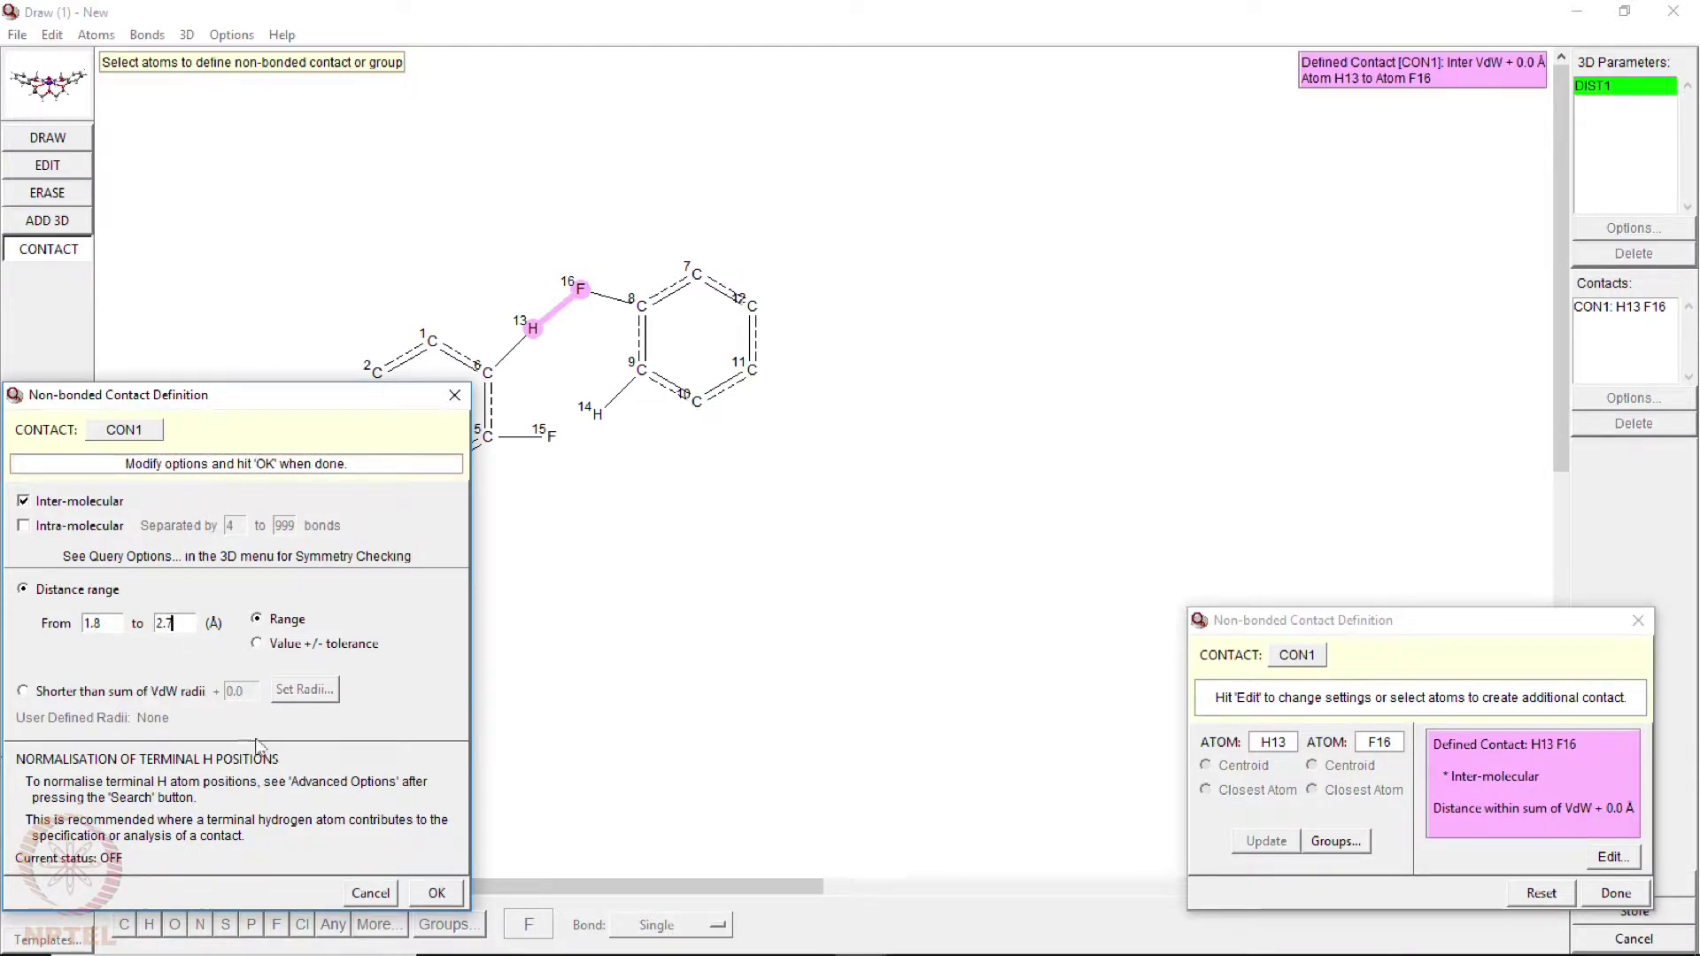
left_click(436, 893)
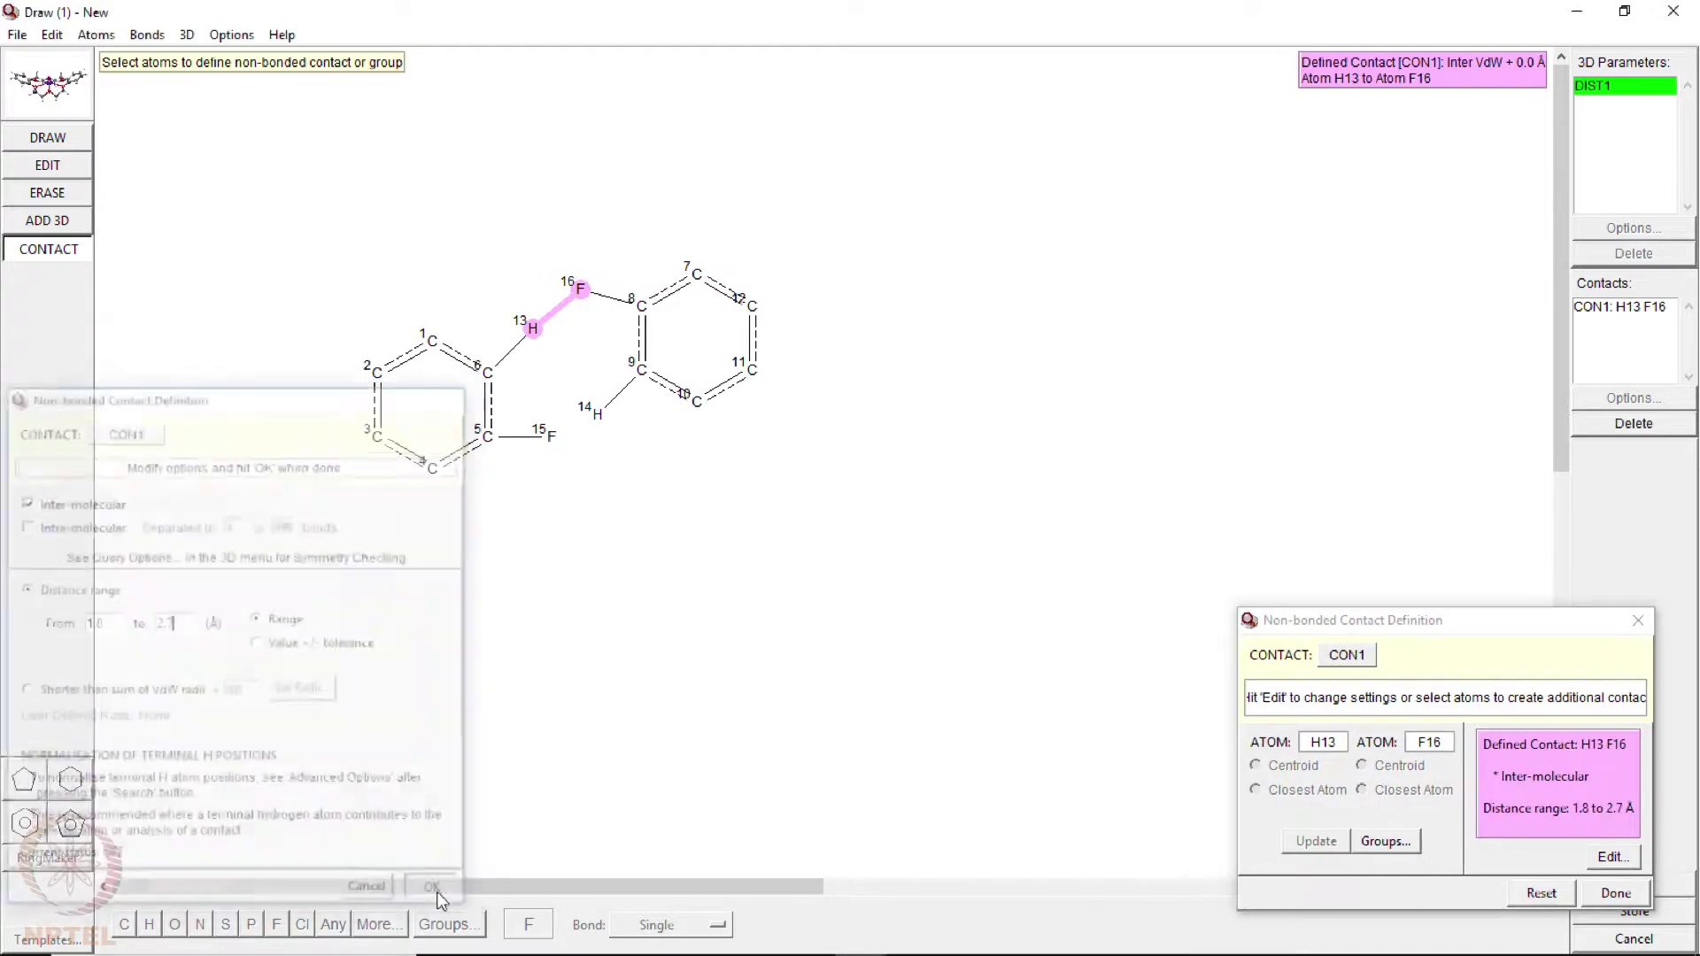
left_click(1609, 896)
left_click(551, 437)
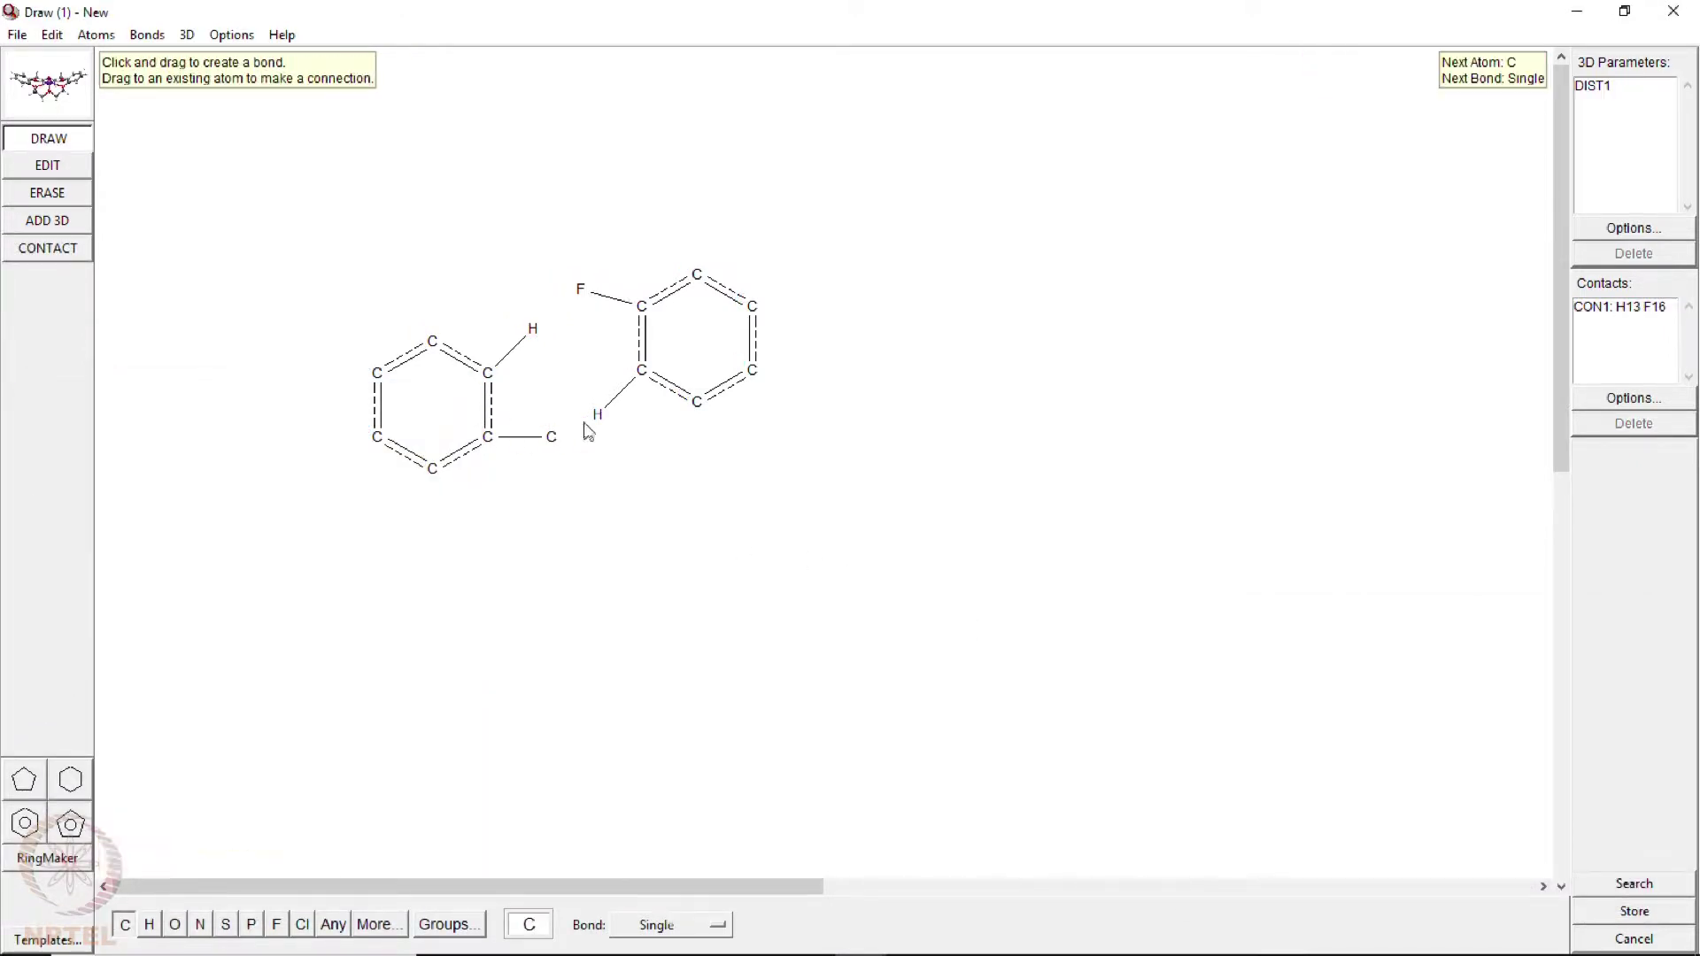
key("ctrl+z")
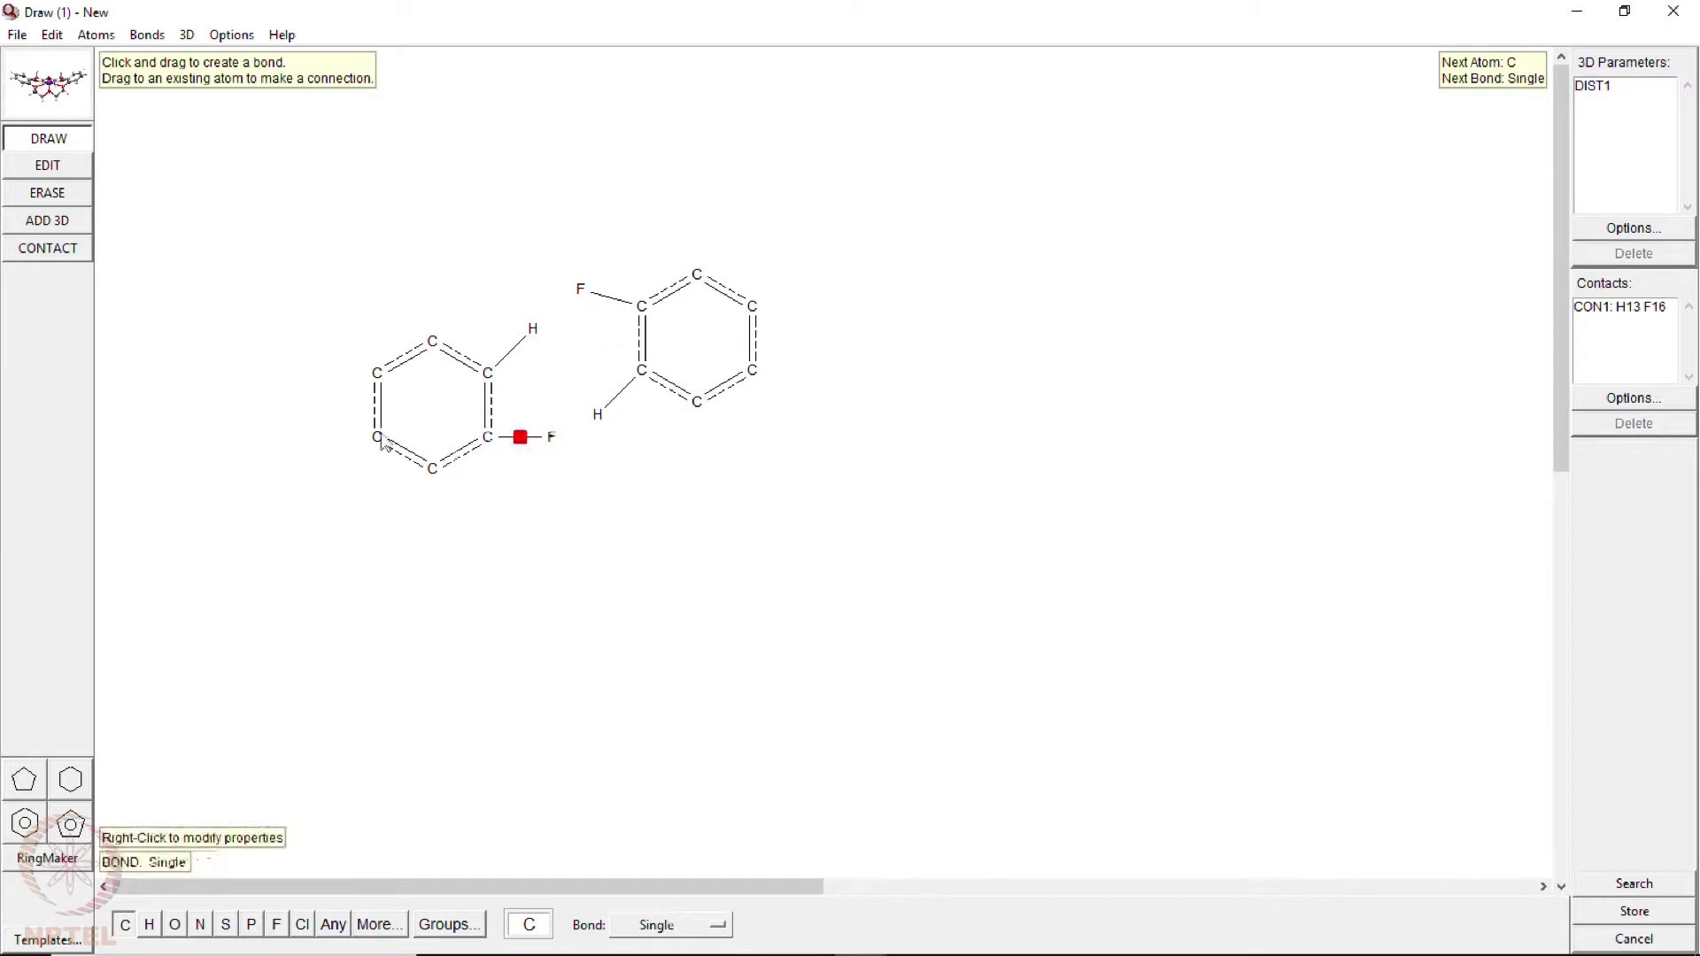
- Define a second non-bonded contact between fluorine F15 of the first ring and hydrogen H14 of the second ring
left_click(51, 252)
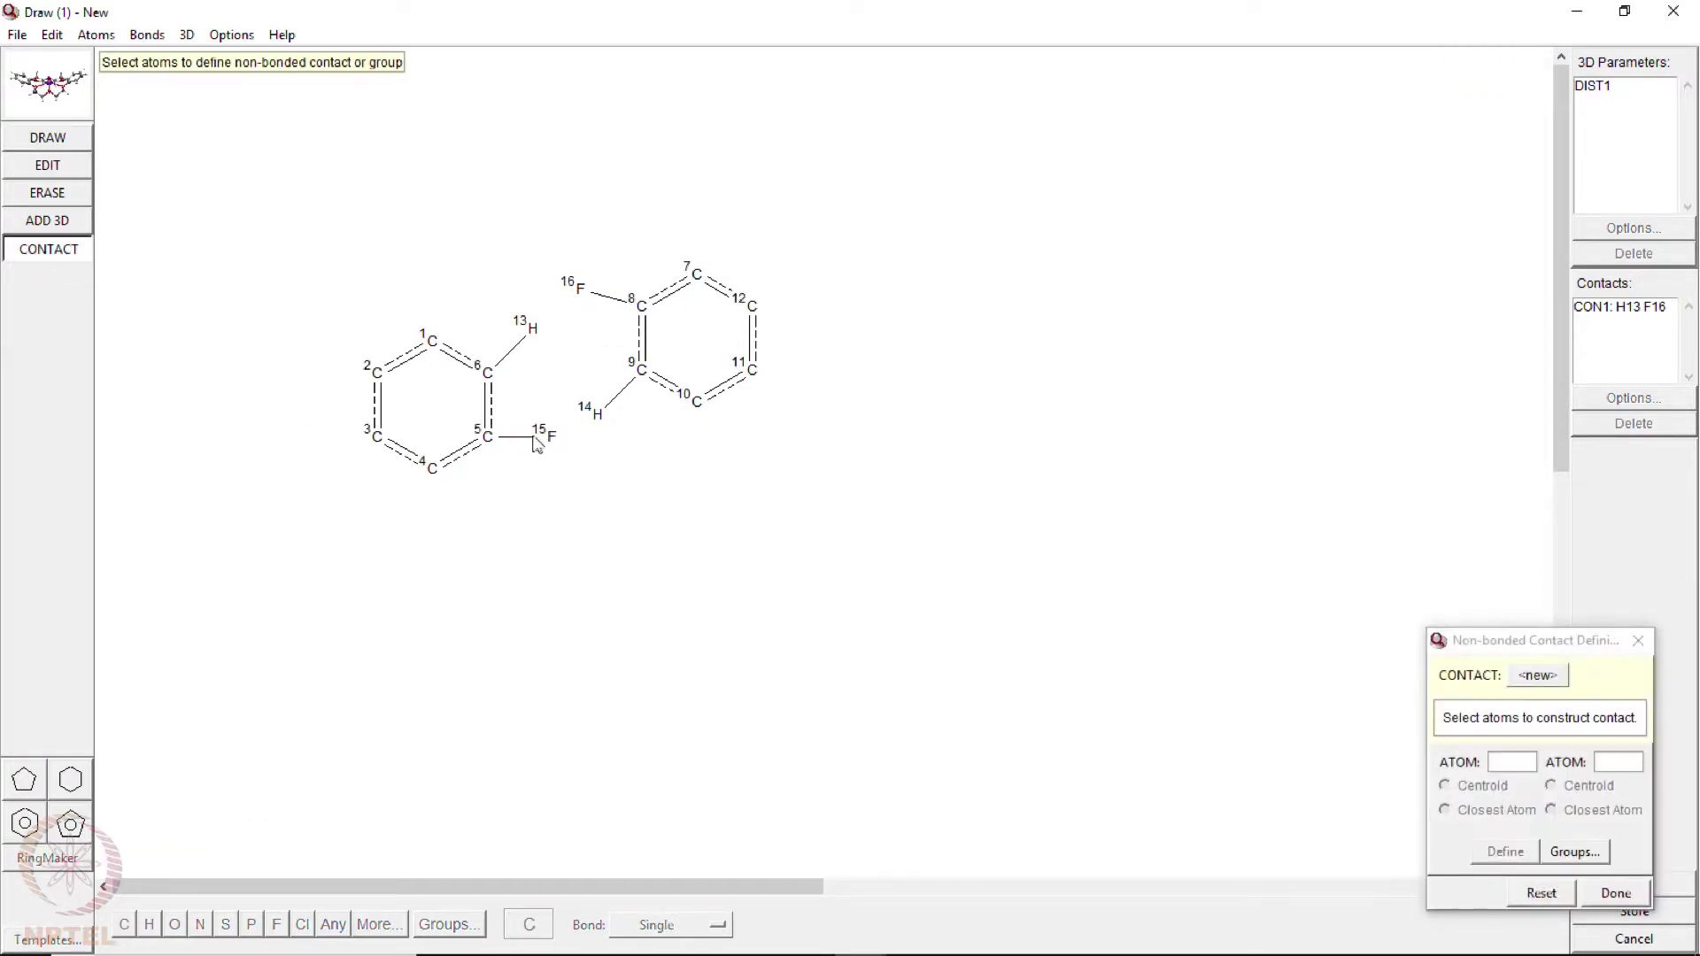
left_click(550, 436)
left_click(597, 414)
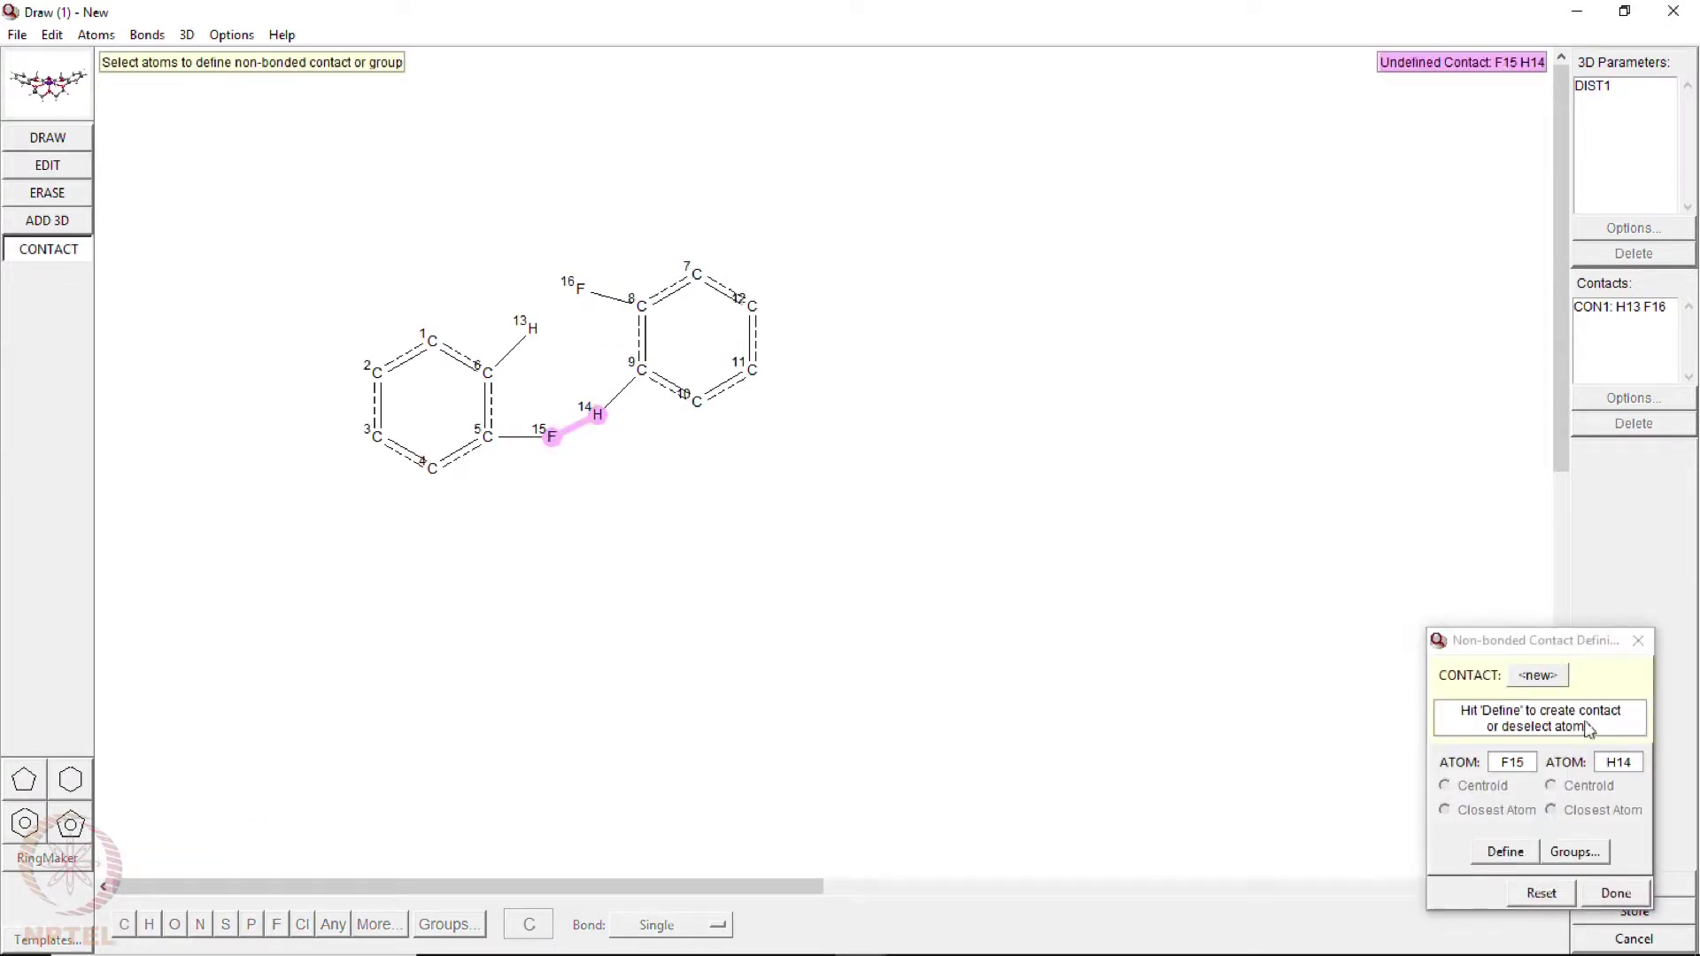
left_click(1515, 853)
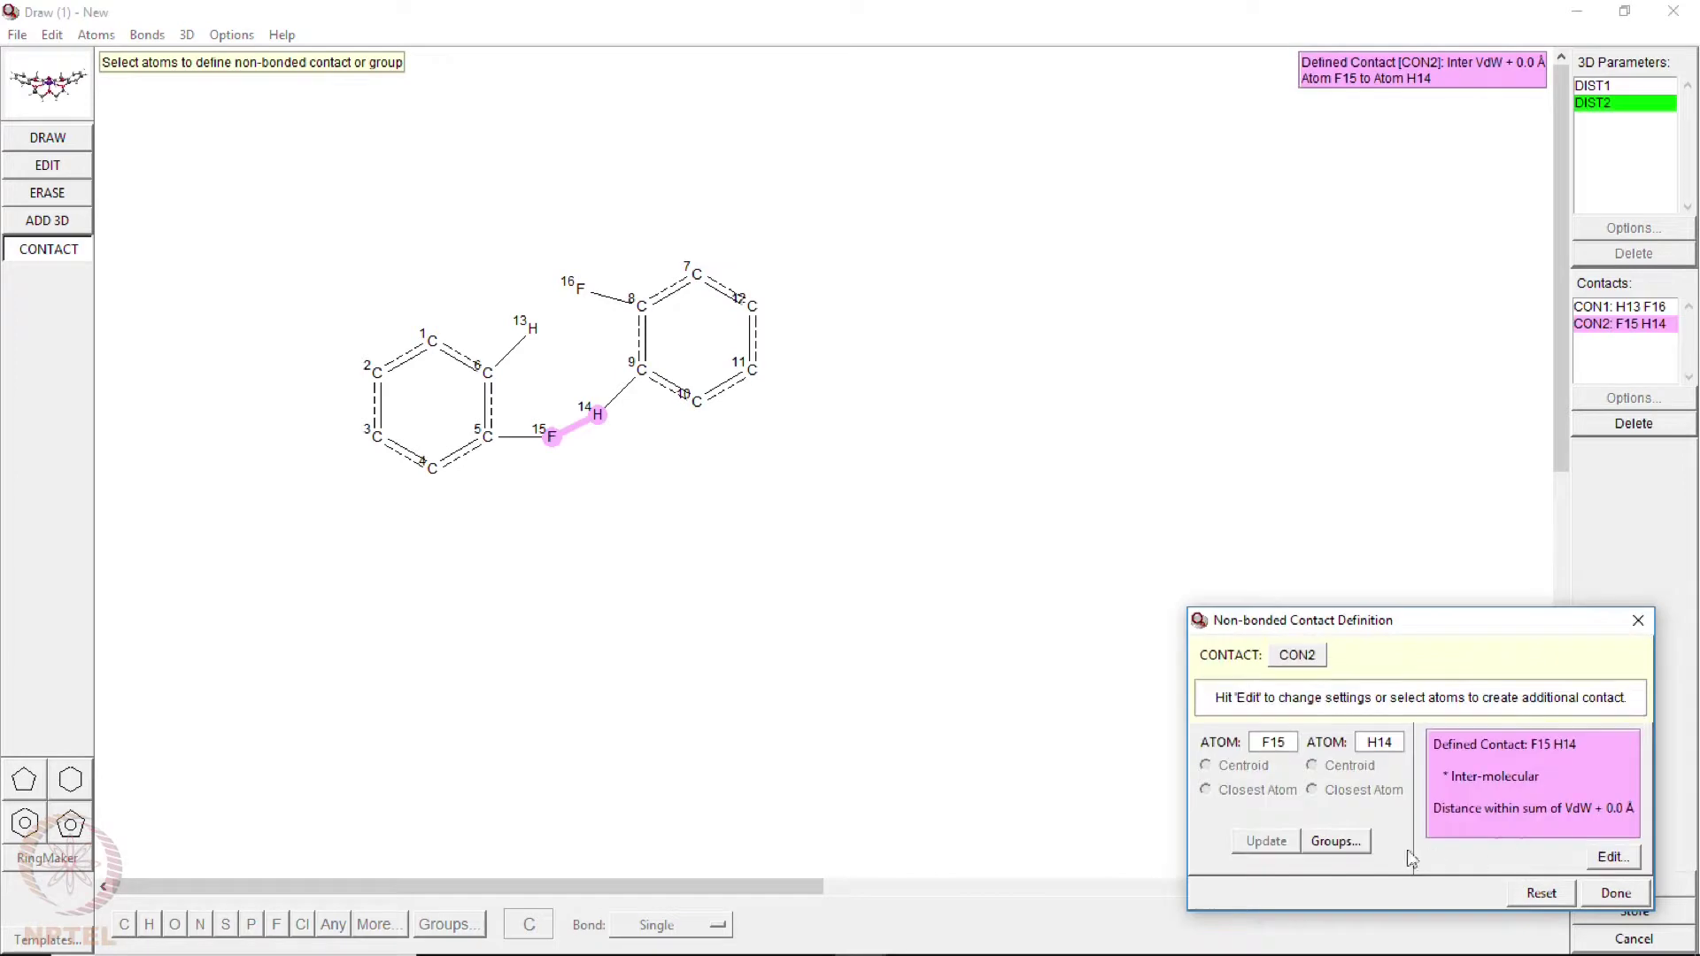
- Restrict the F15–H14 contact to a distance range of 1.8 to 2.7 Å, and highlight DIST1 and DIST2 in the sketch
left_click(1606, 858)
left_click(62, 592)
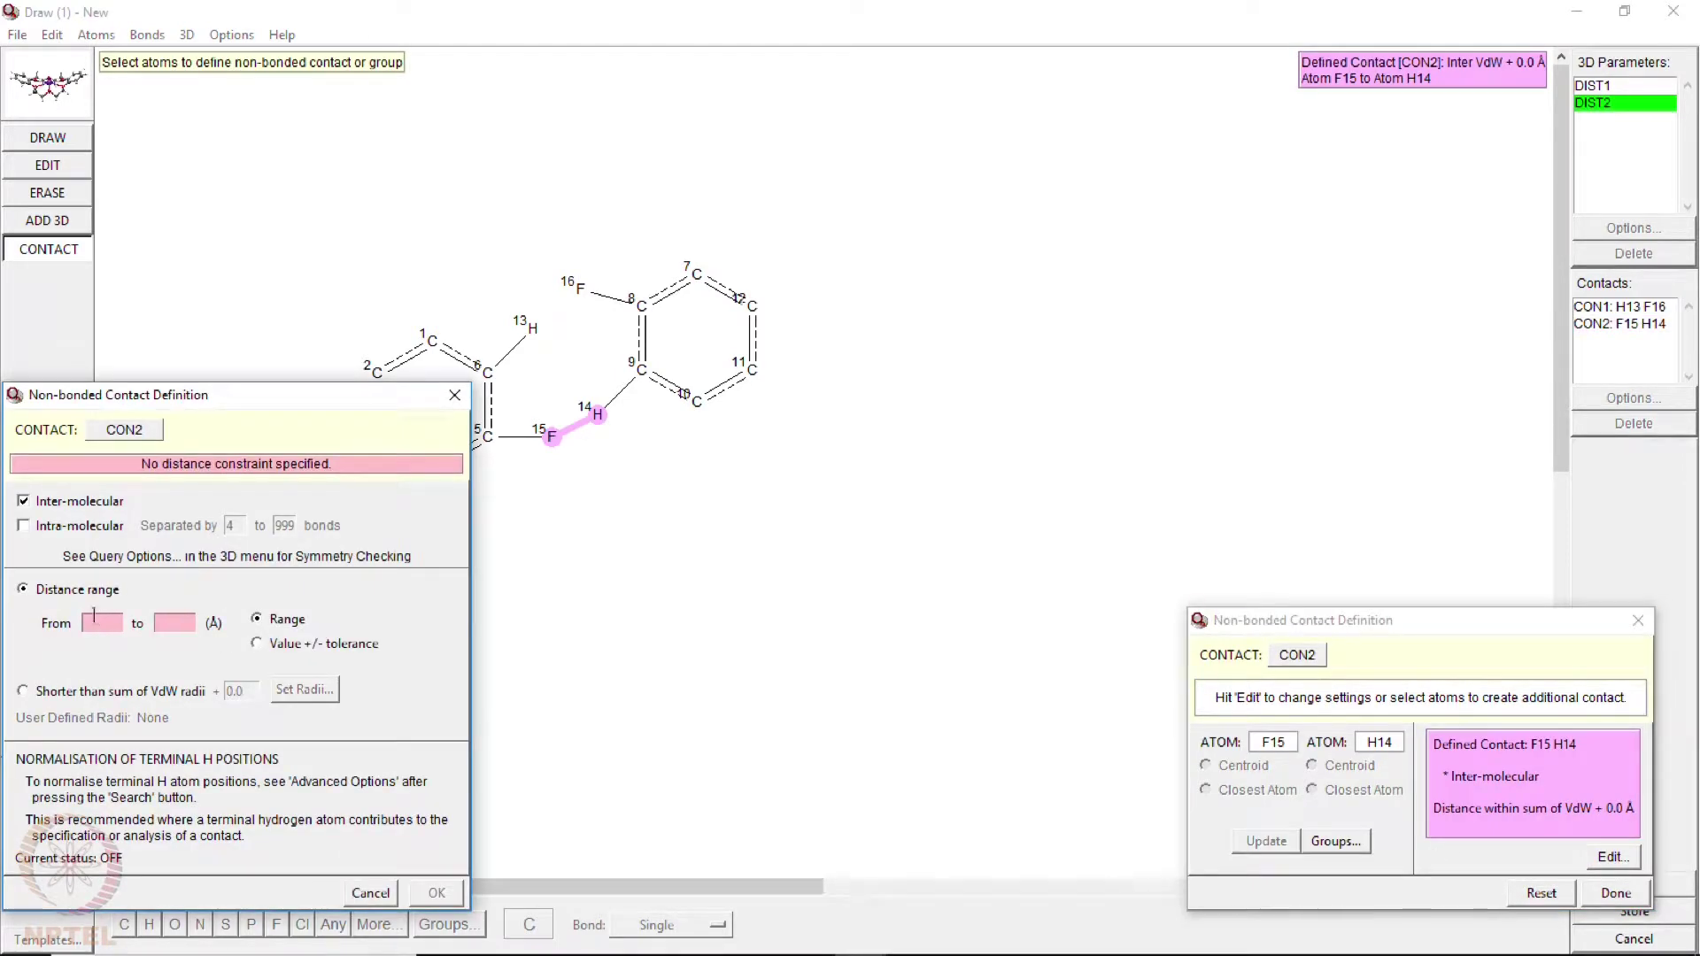
type("1.5")
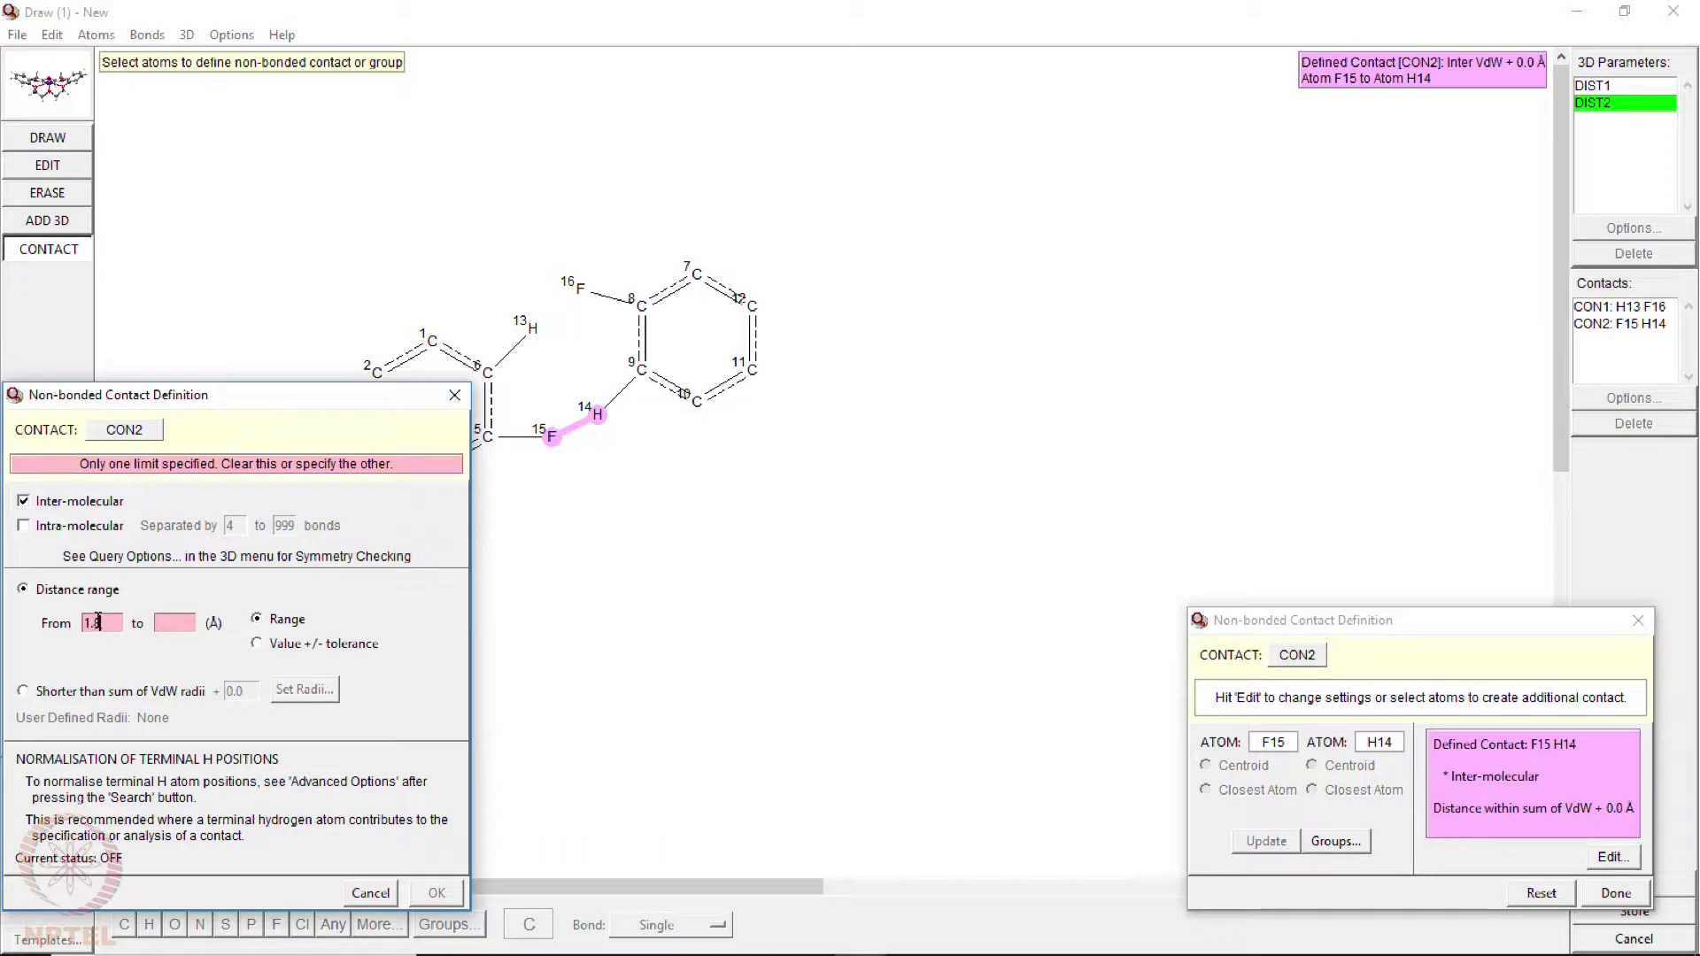
type("2.7")
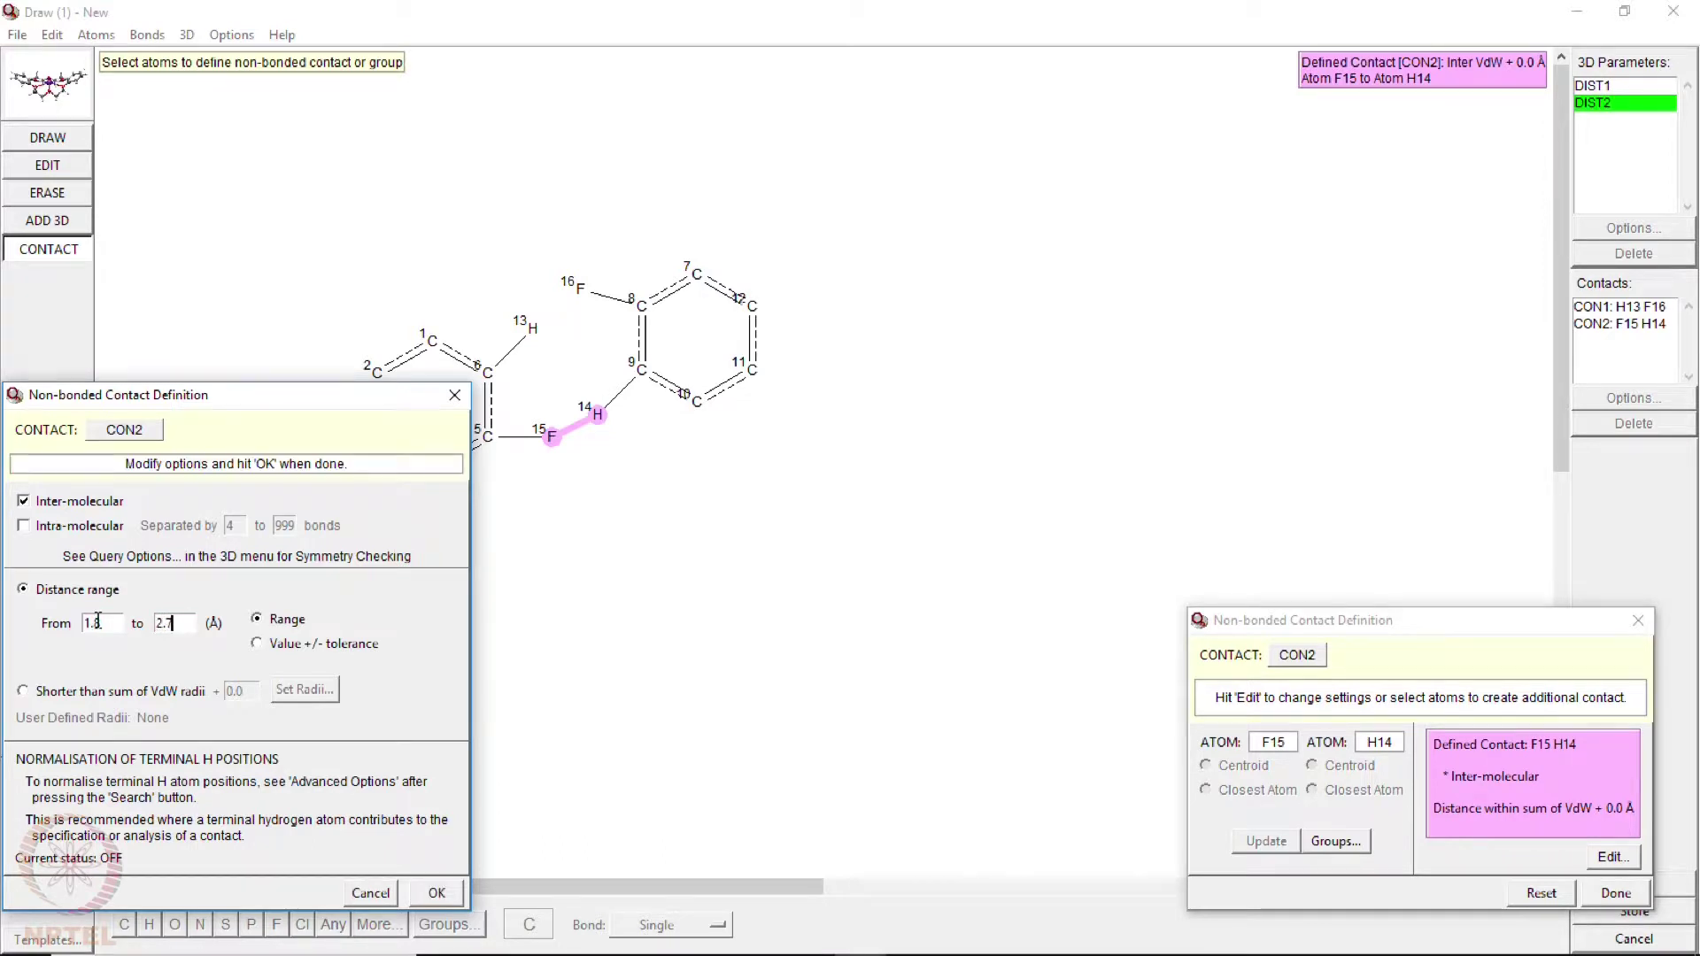
left_click(436, 892)
left_click(1616, 894)
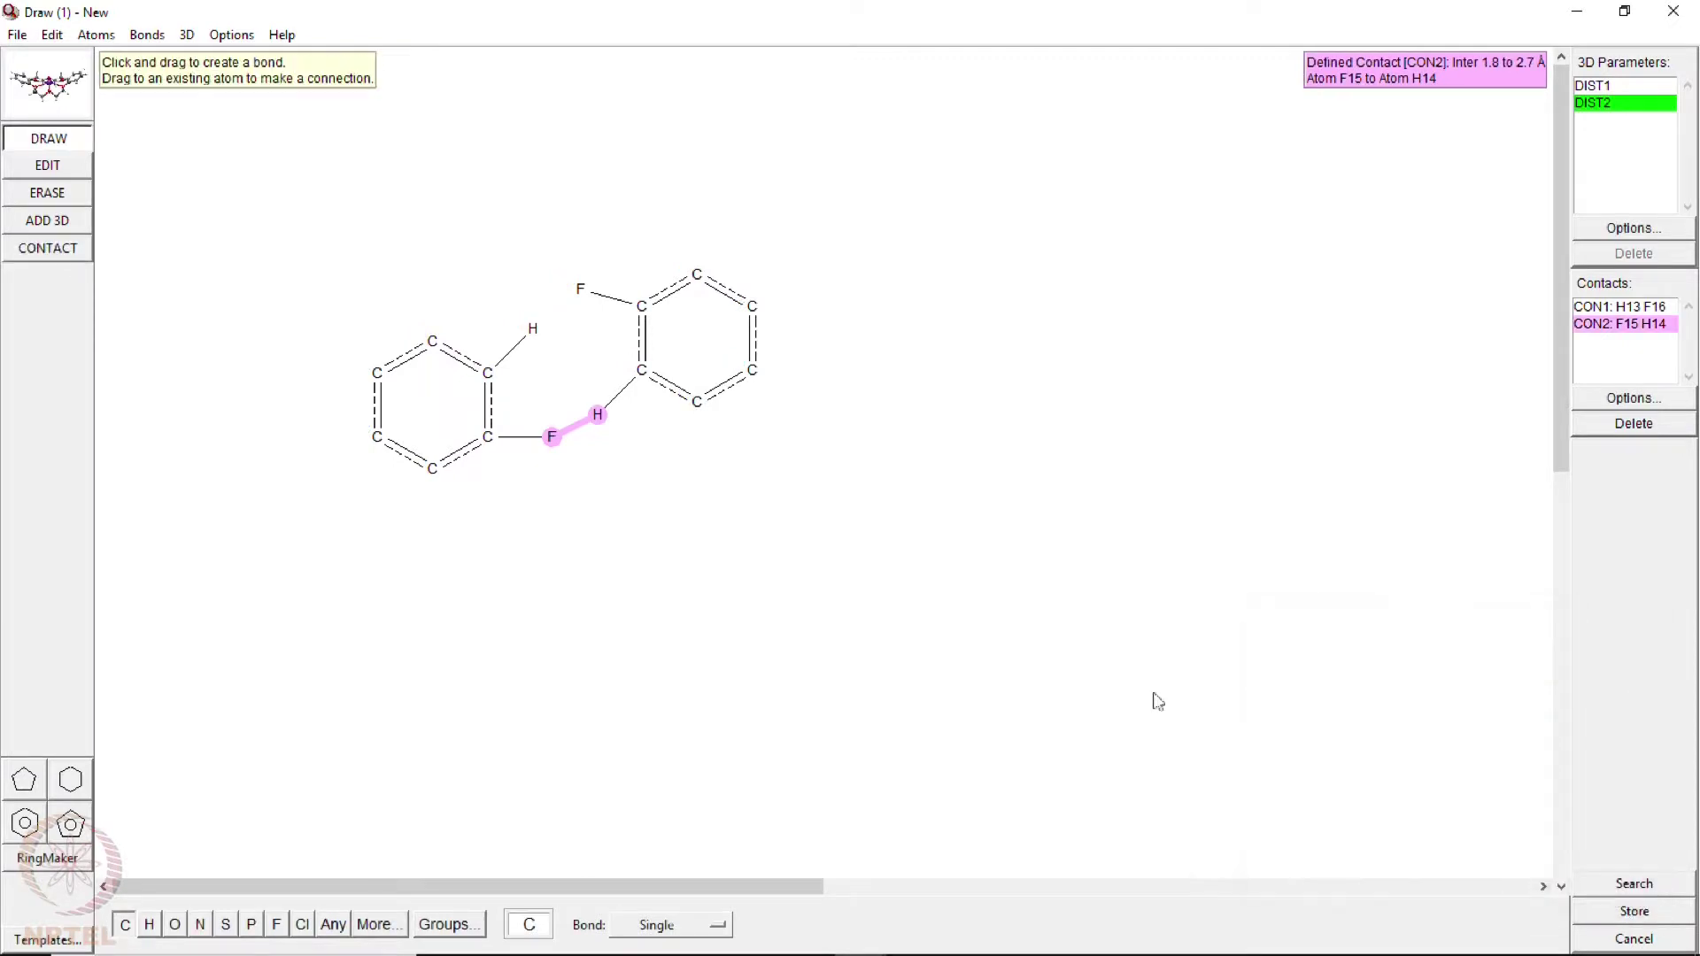
left_click(1599, 86)
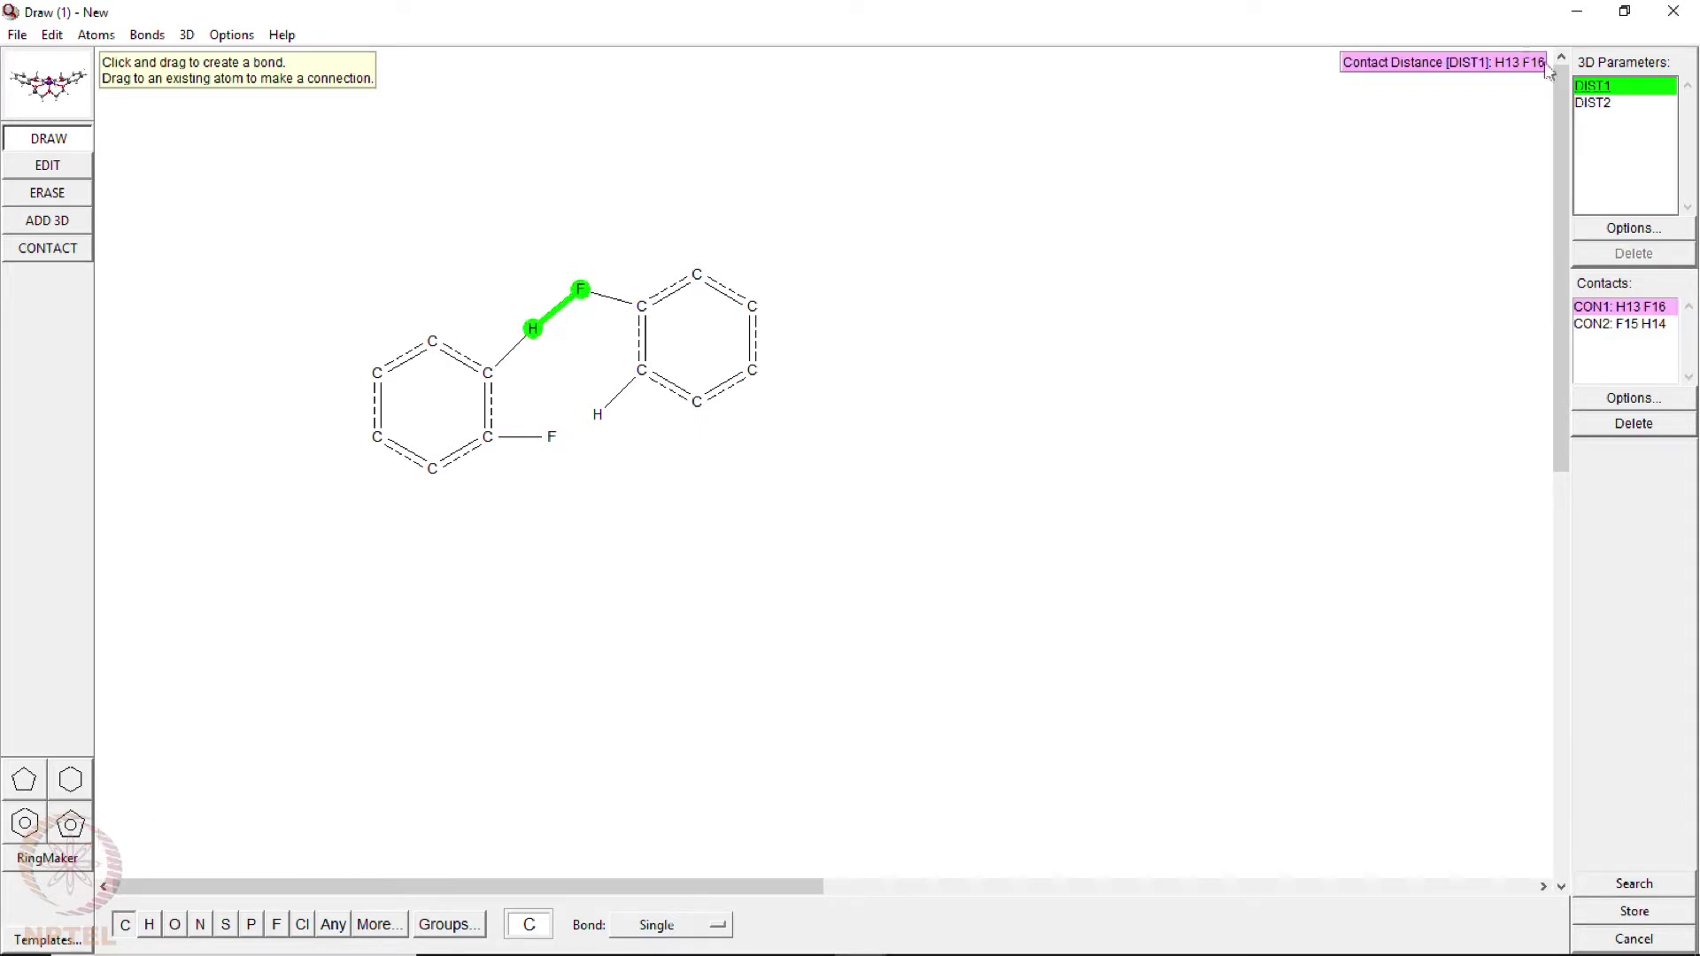
left_click(1592, 103)
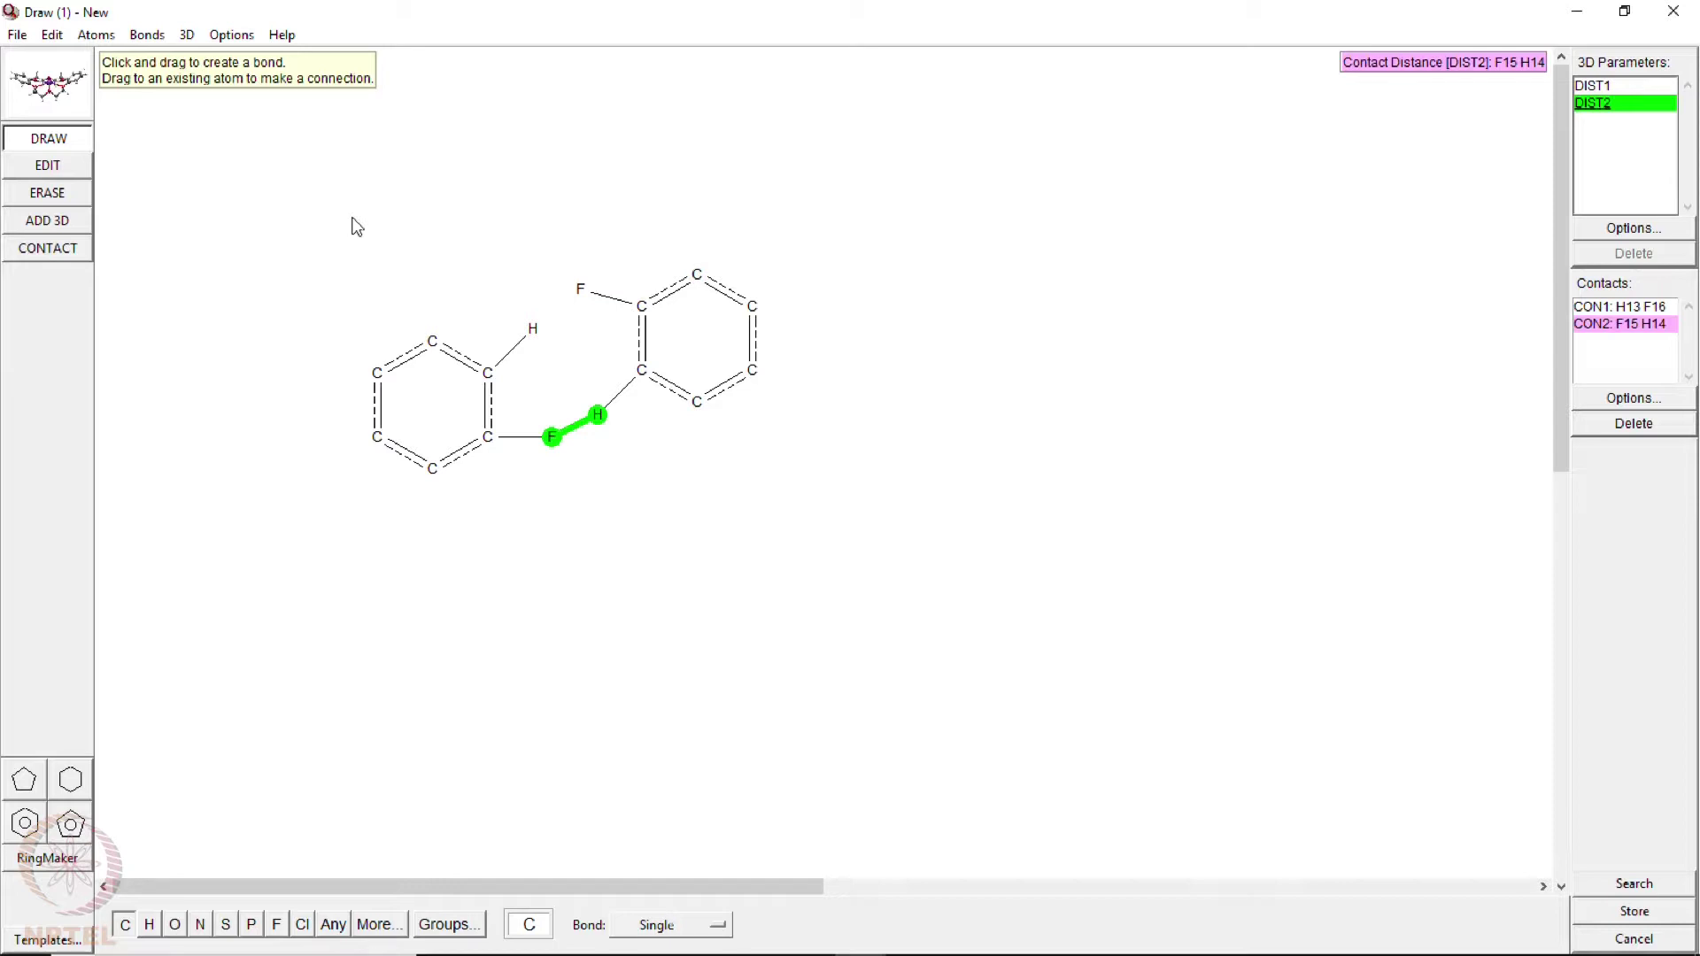
- Define an angle parameter through C6, H13 and F16 for the first C–H···F contact
left_click(44, 223)
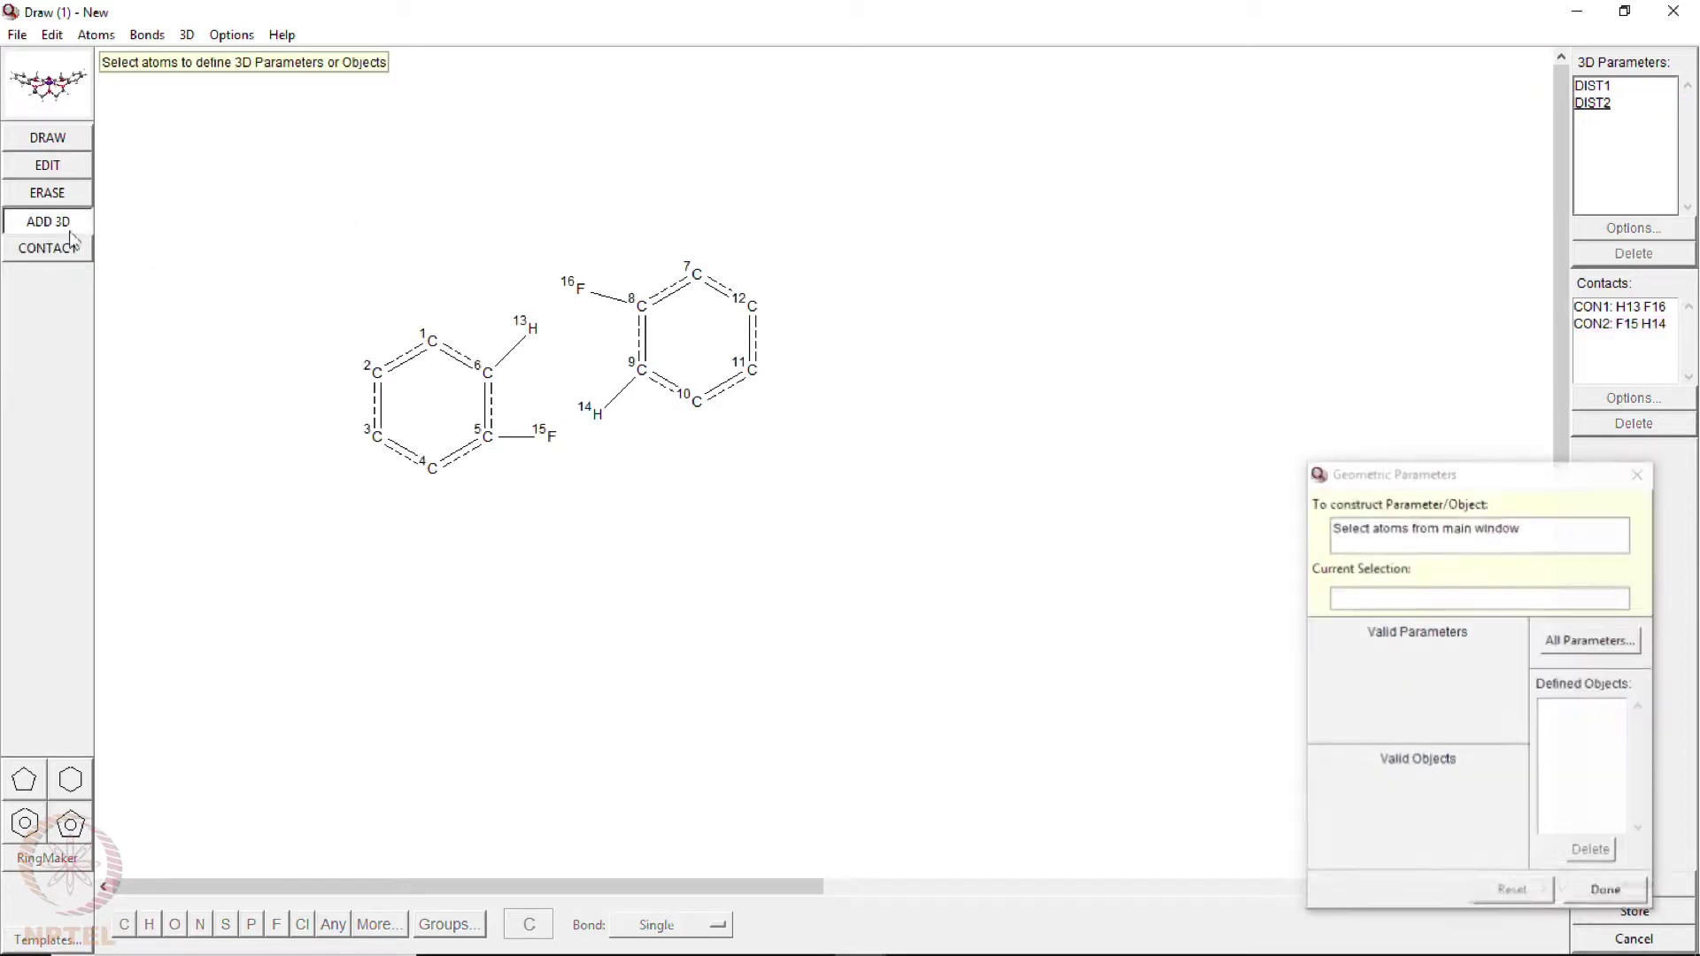
left_click(488, 373)
left_click(531, 329)
left_click(580, 289)
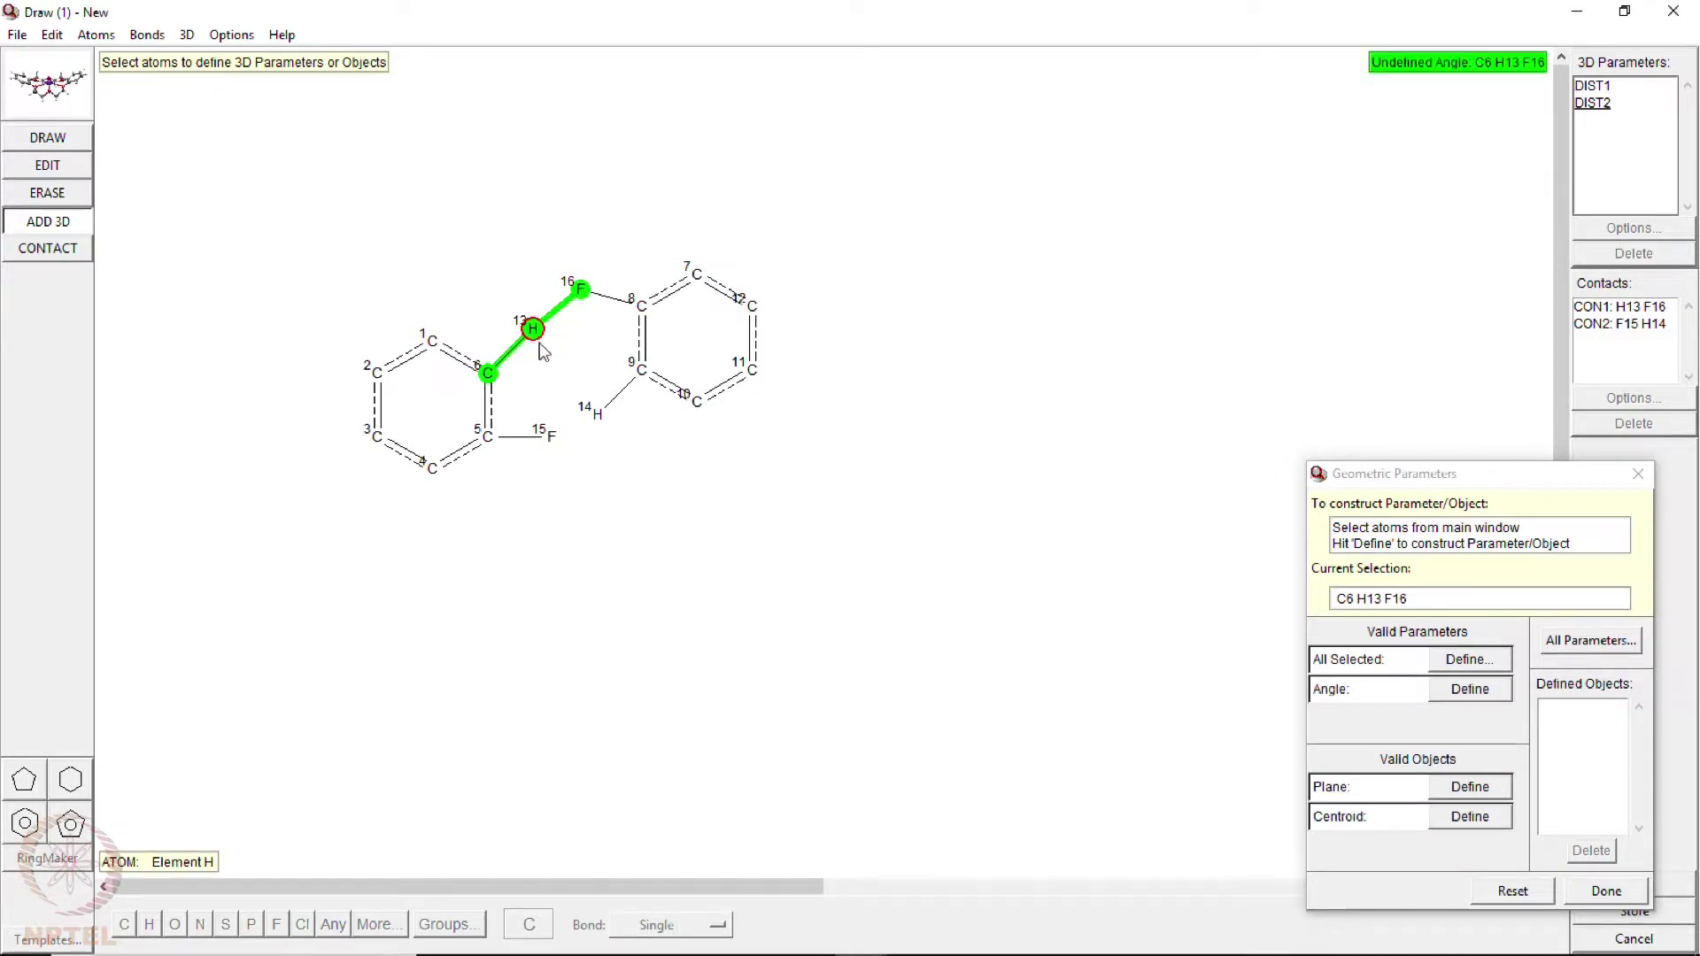
left_click(1470, 689)
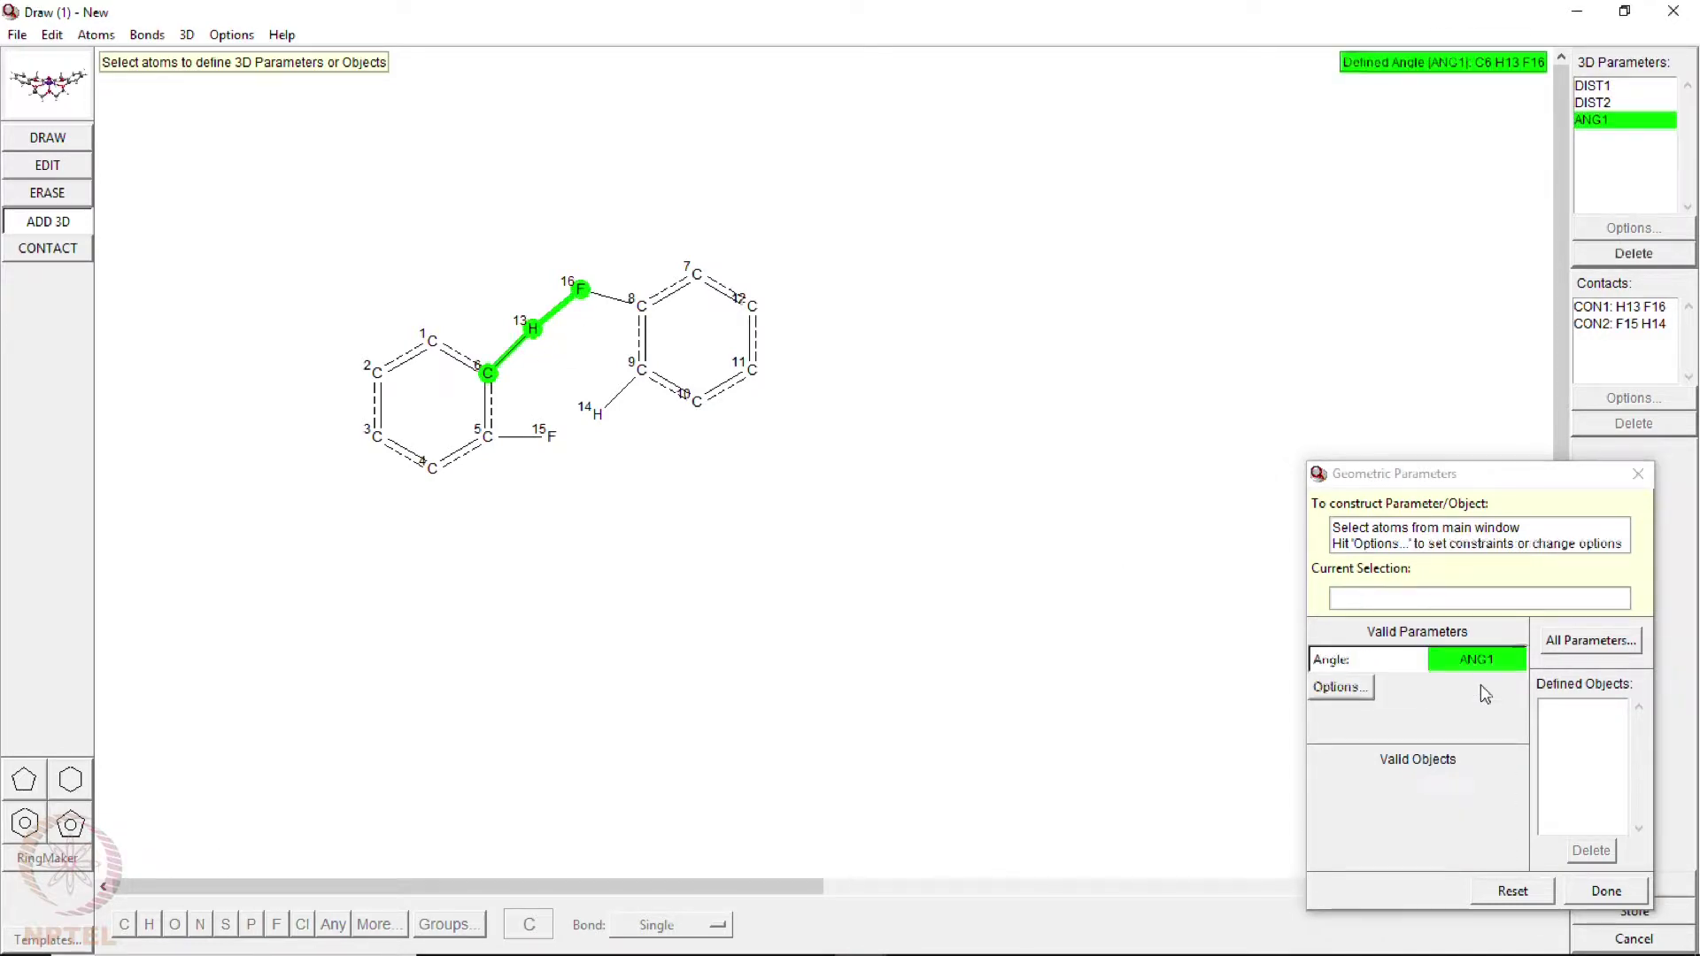
- Limit the C6–H13–F16 angle to a range of 90 to 180°
left_click(1340, 688)
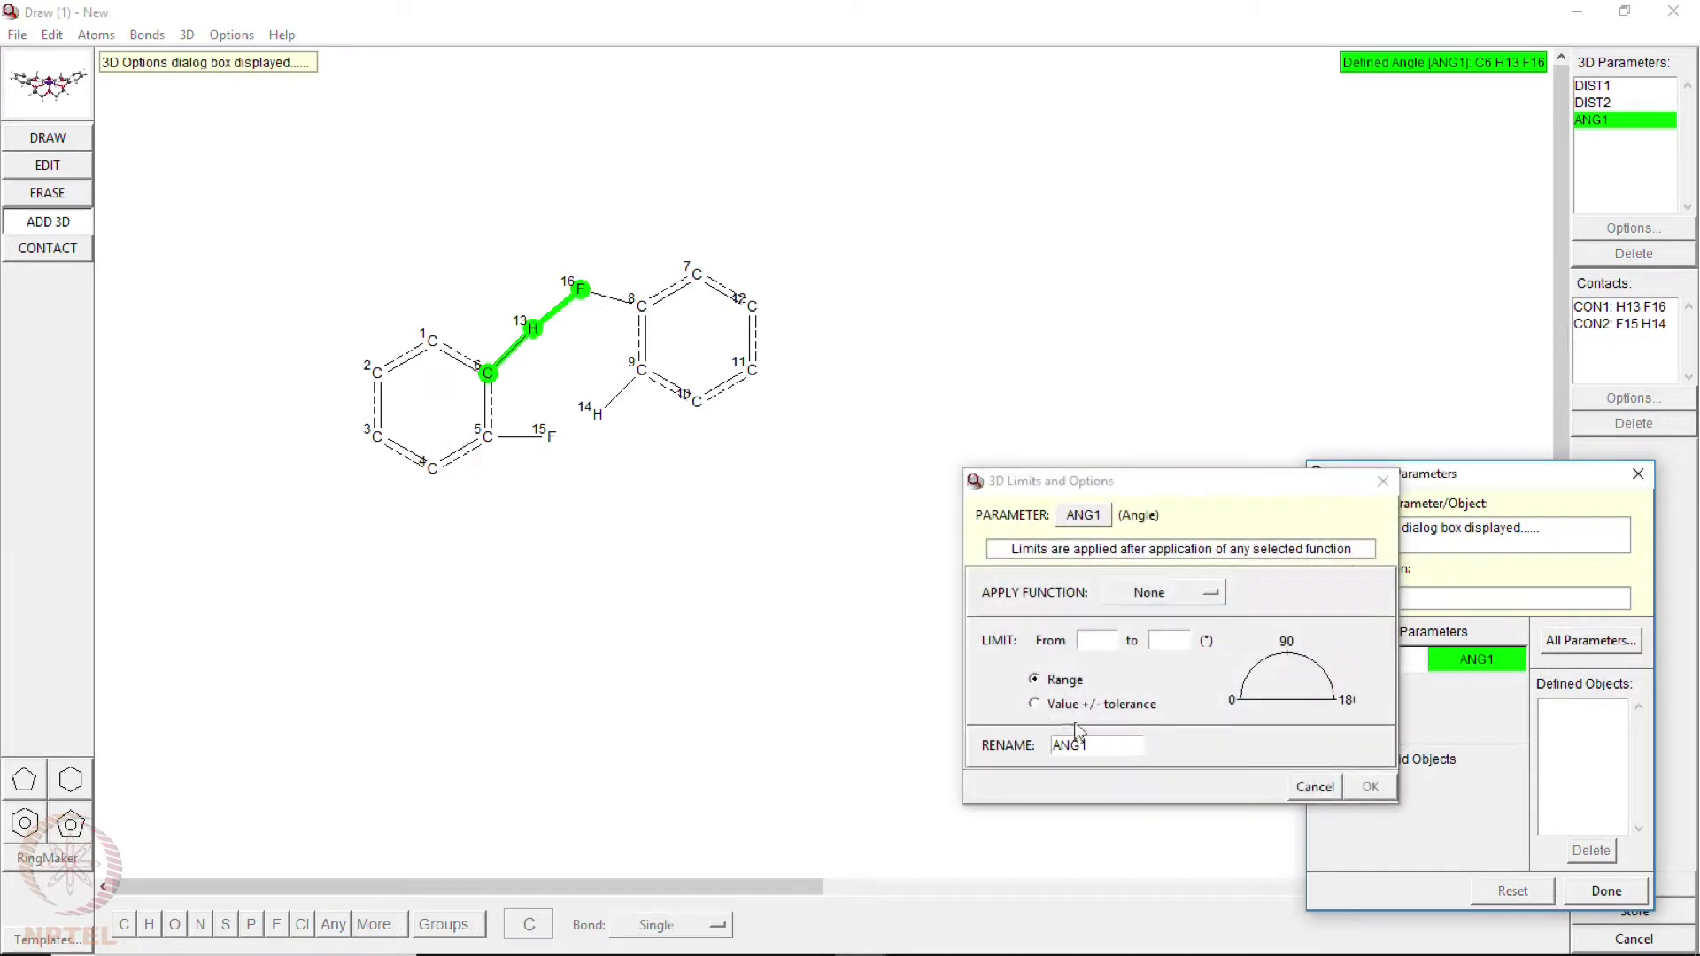
left_click(1106, 643)
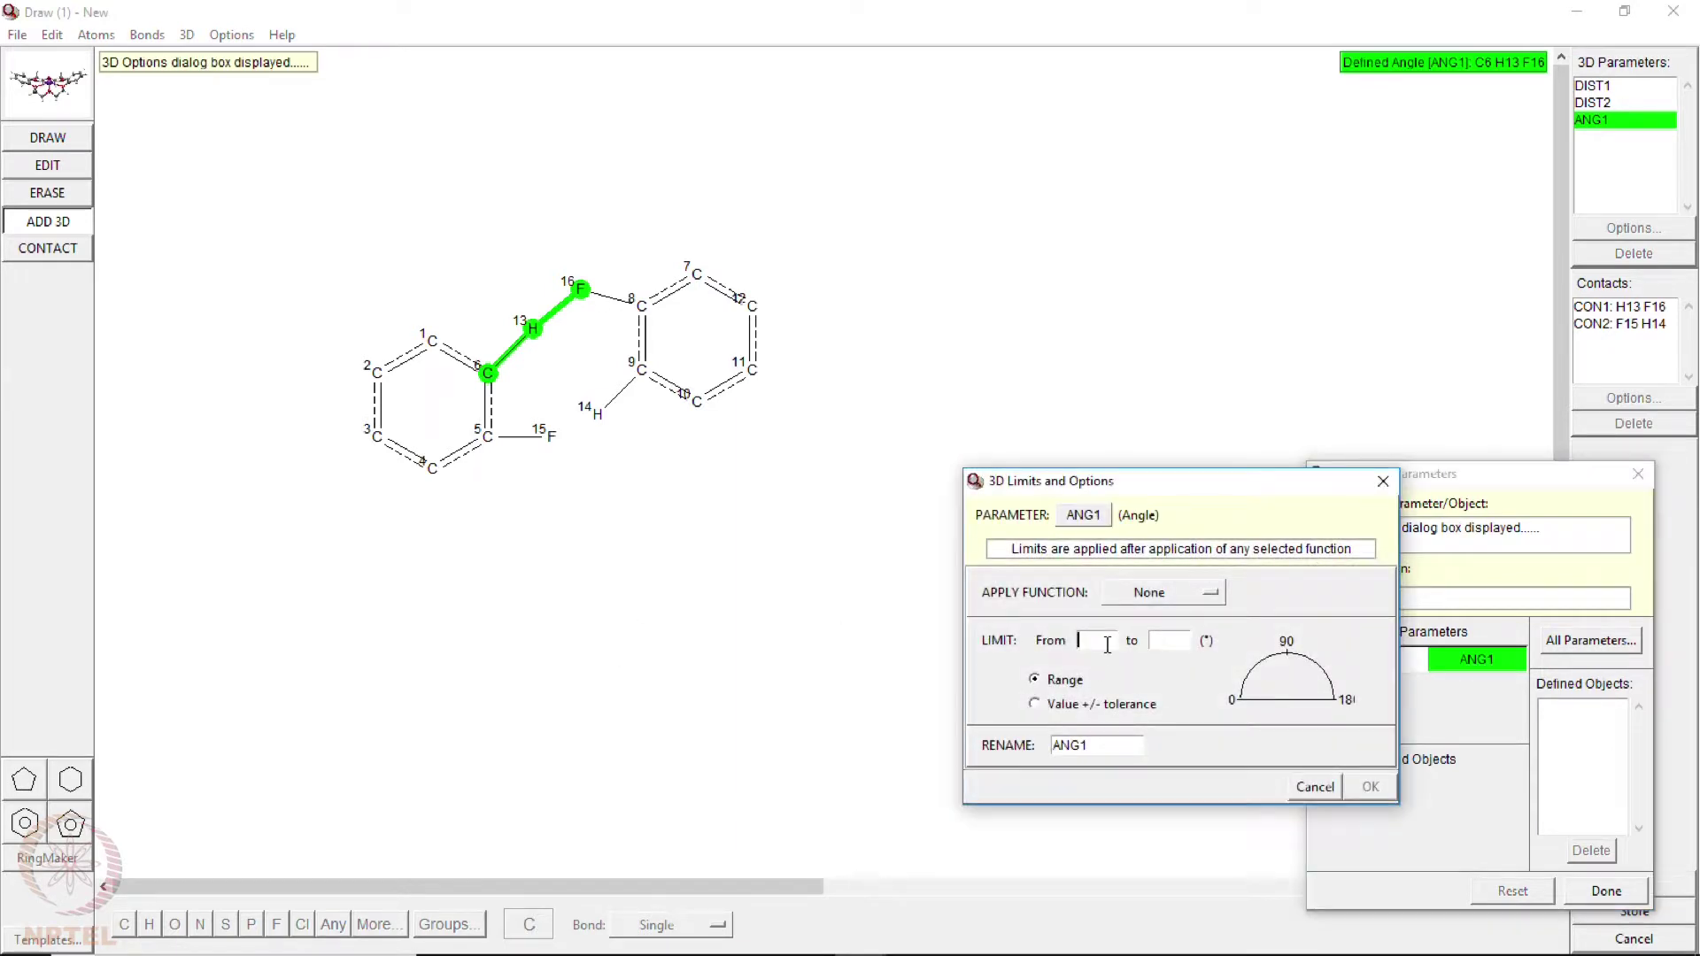
type("90")
key("Tab")
type("180")
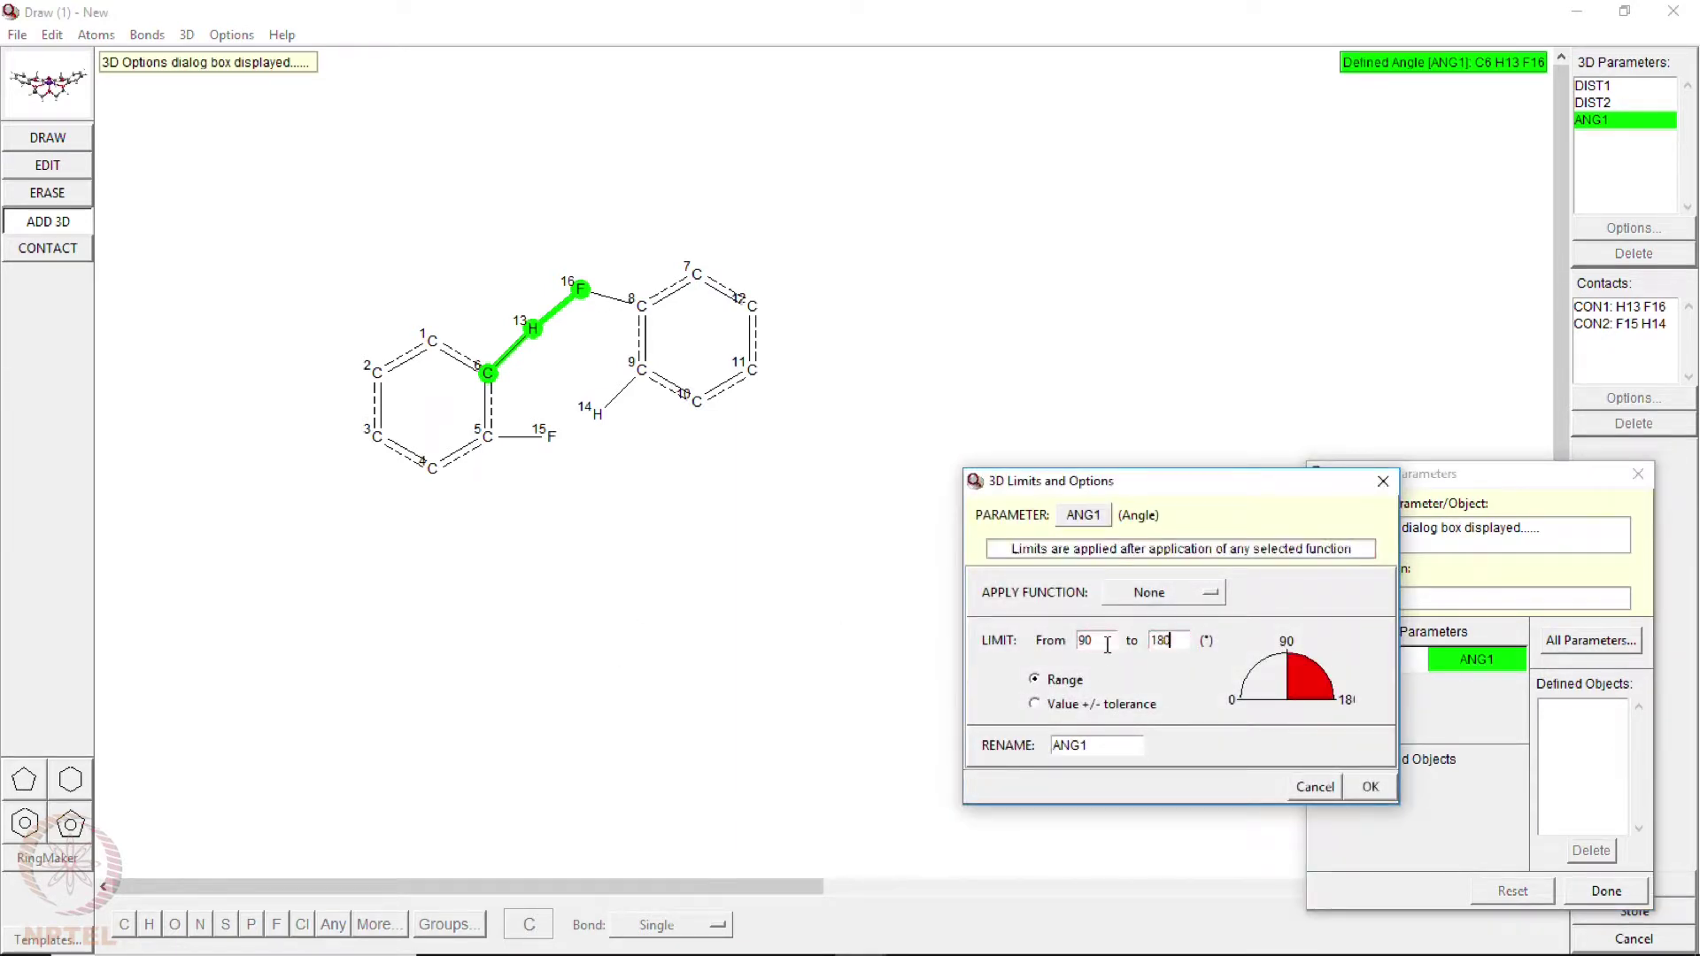
left_click(1371, 787)
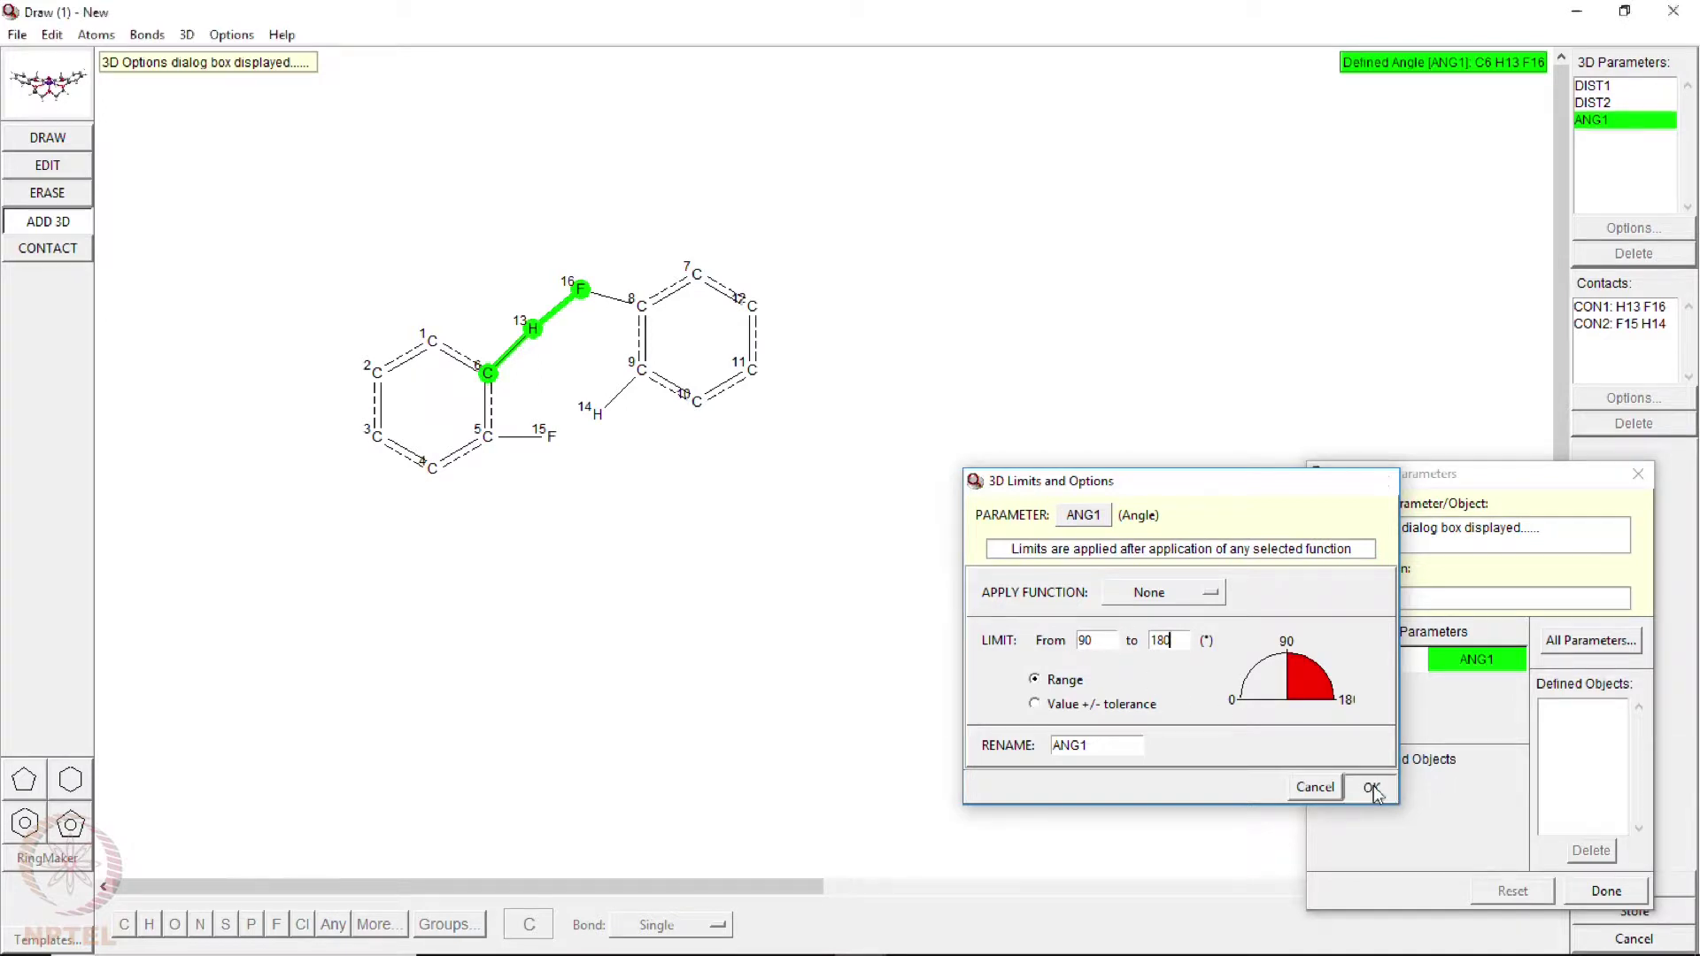
left_click(1607, 893)
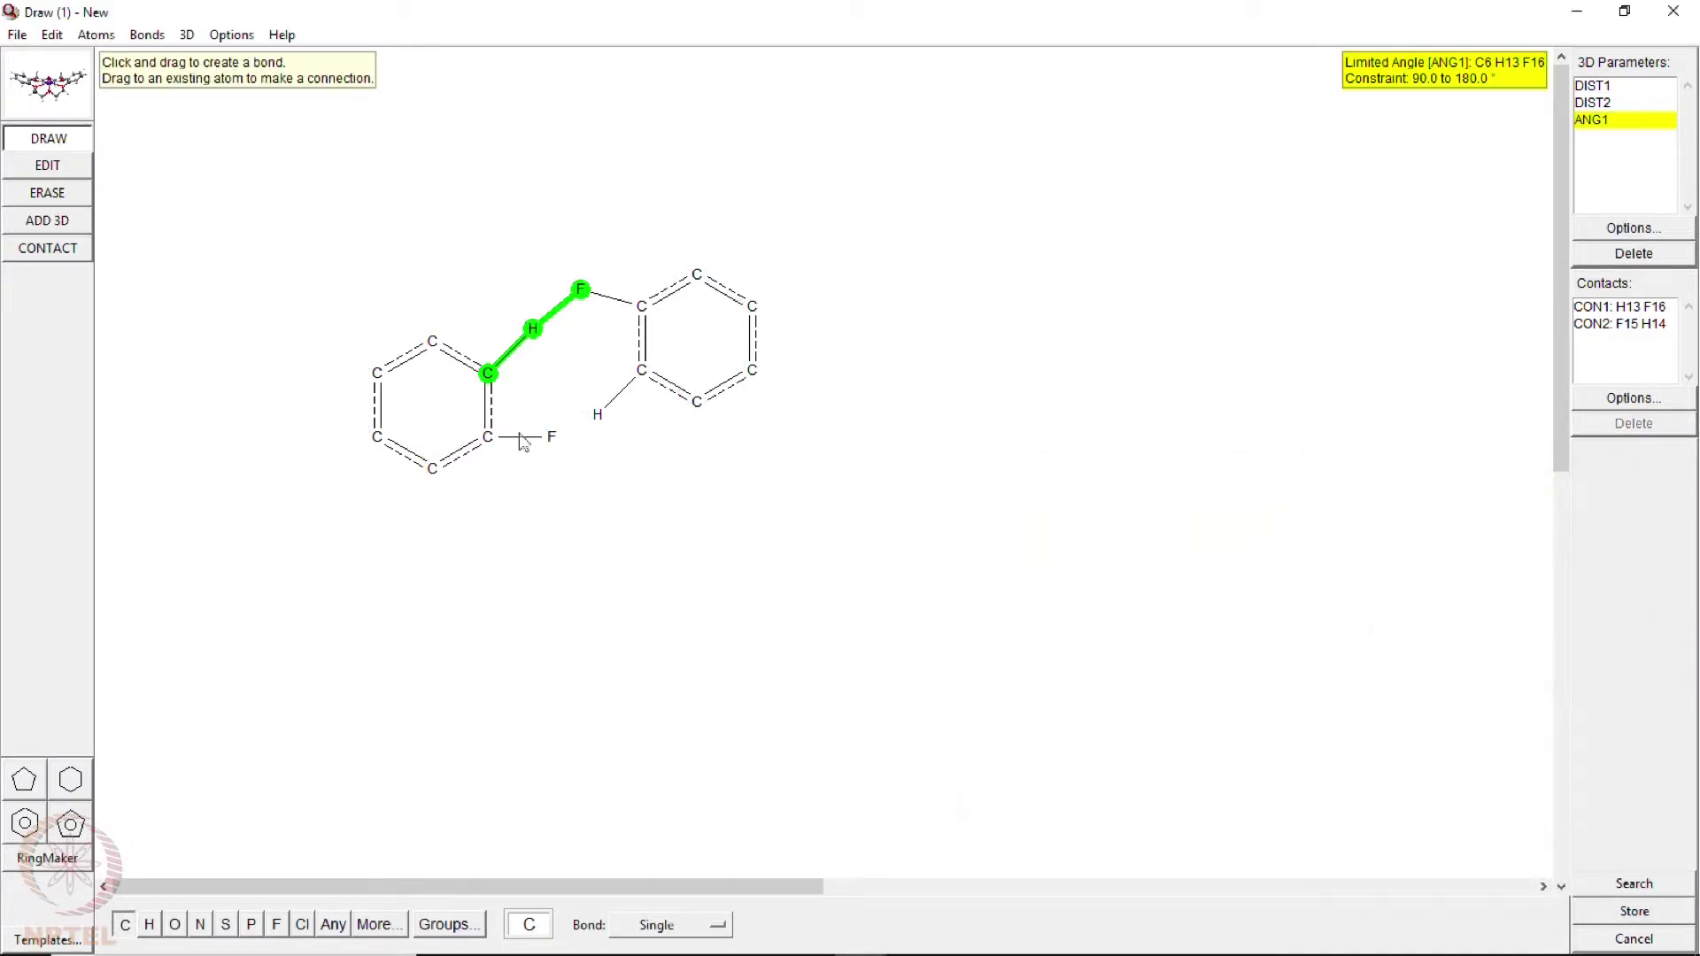
- Define a second angle parameter through C9, H14 and F15 for the other C–H···F contact
left_click(67, 228)
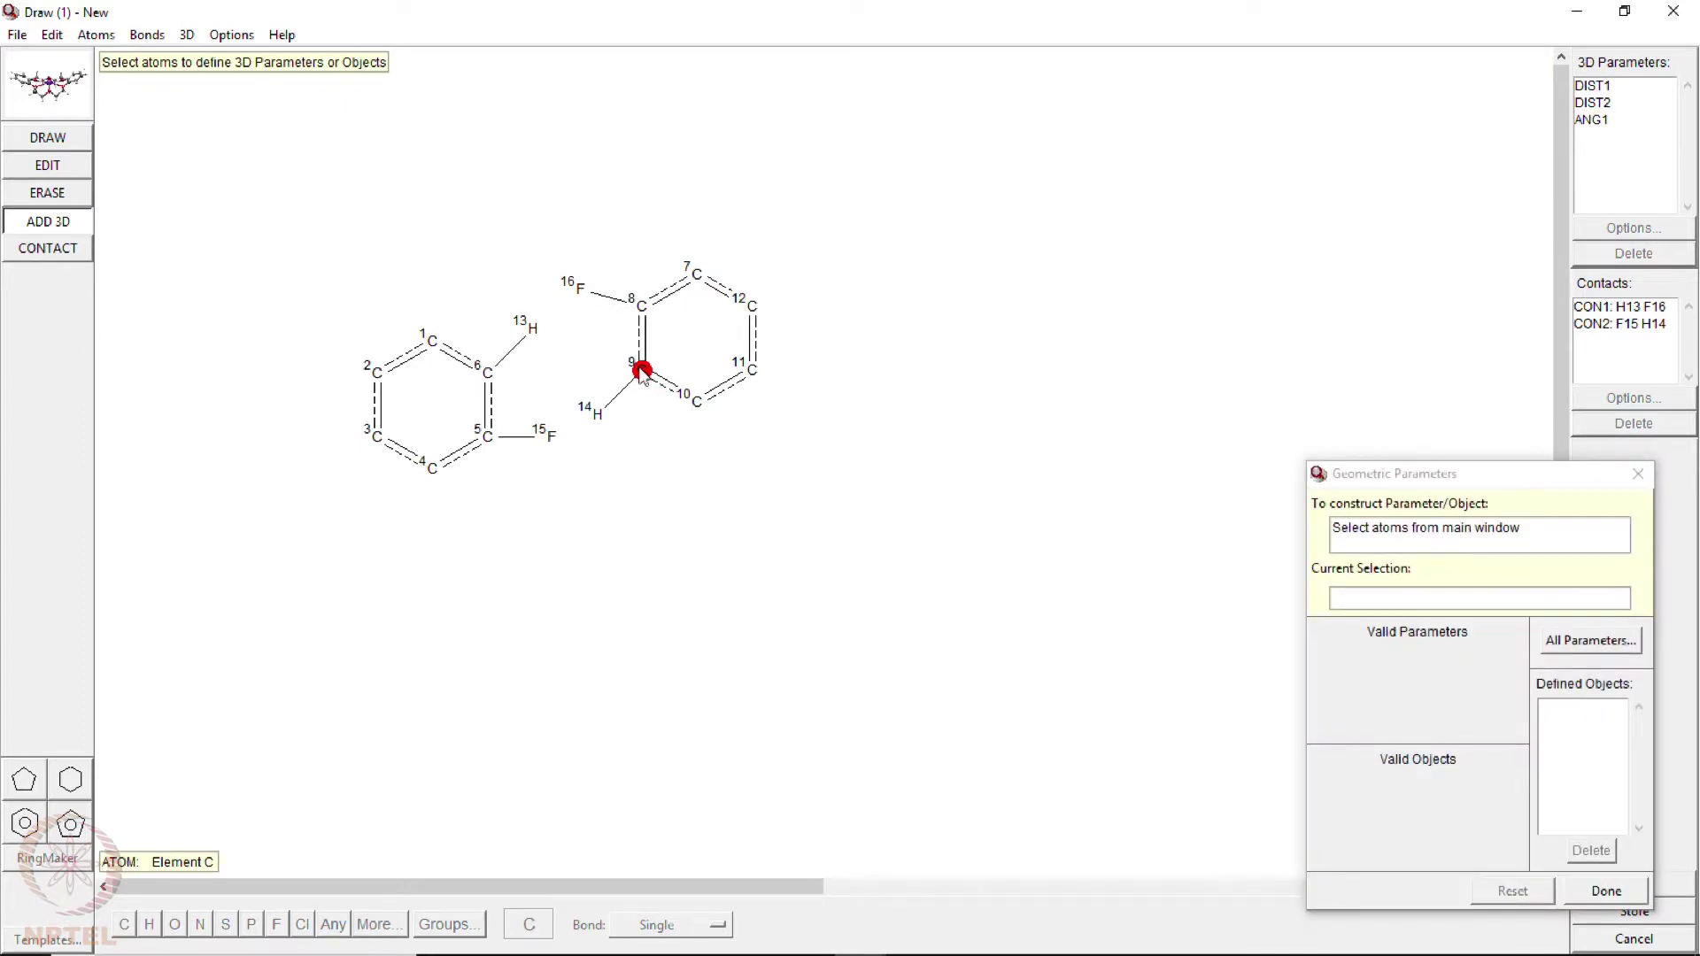
left_click(641, 370)
left_click(597, 415)
left_click(551, 437)
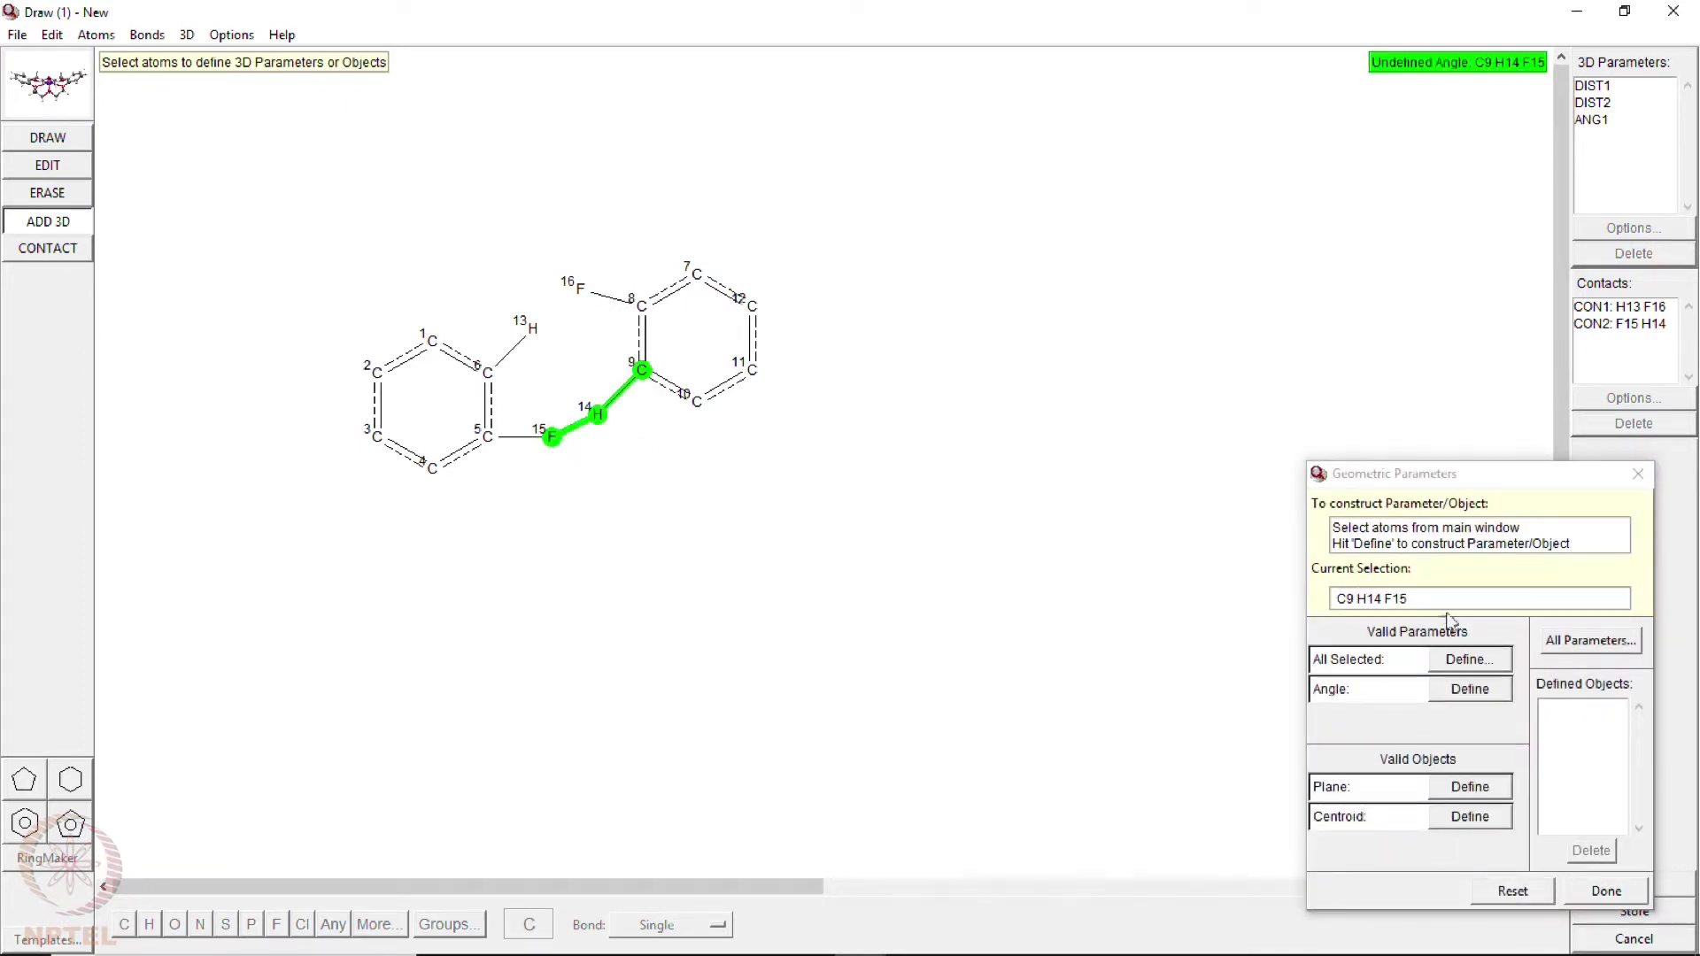
left_click(1472, 688)
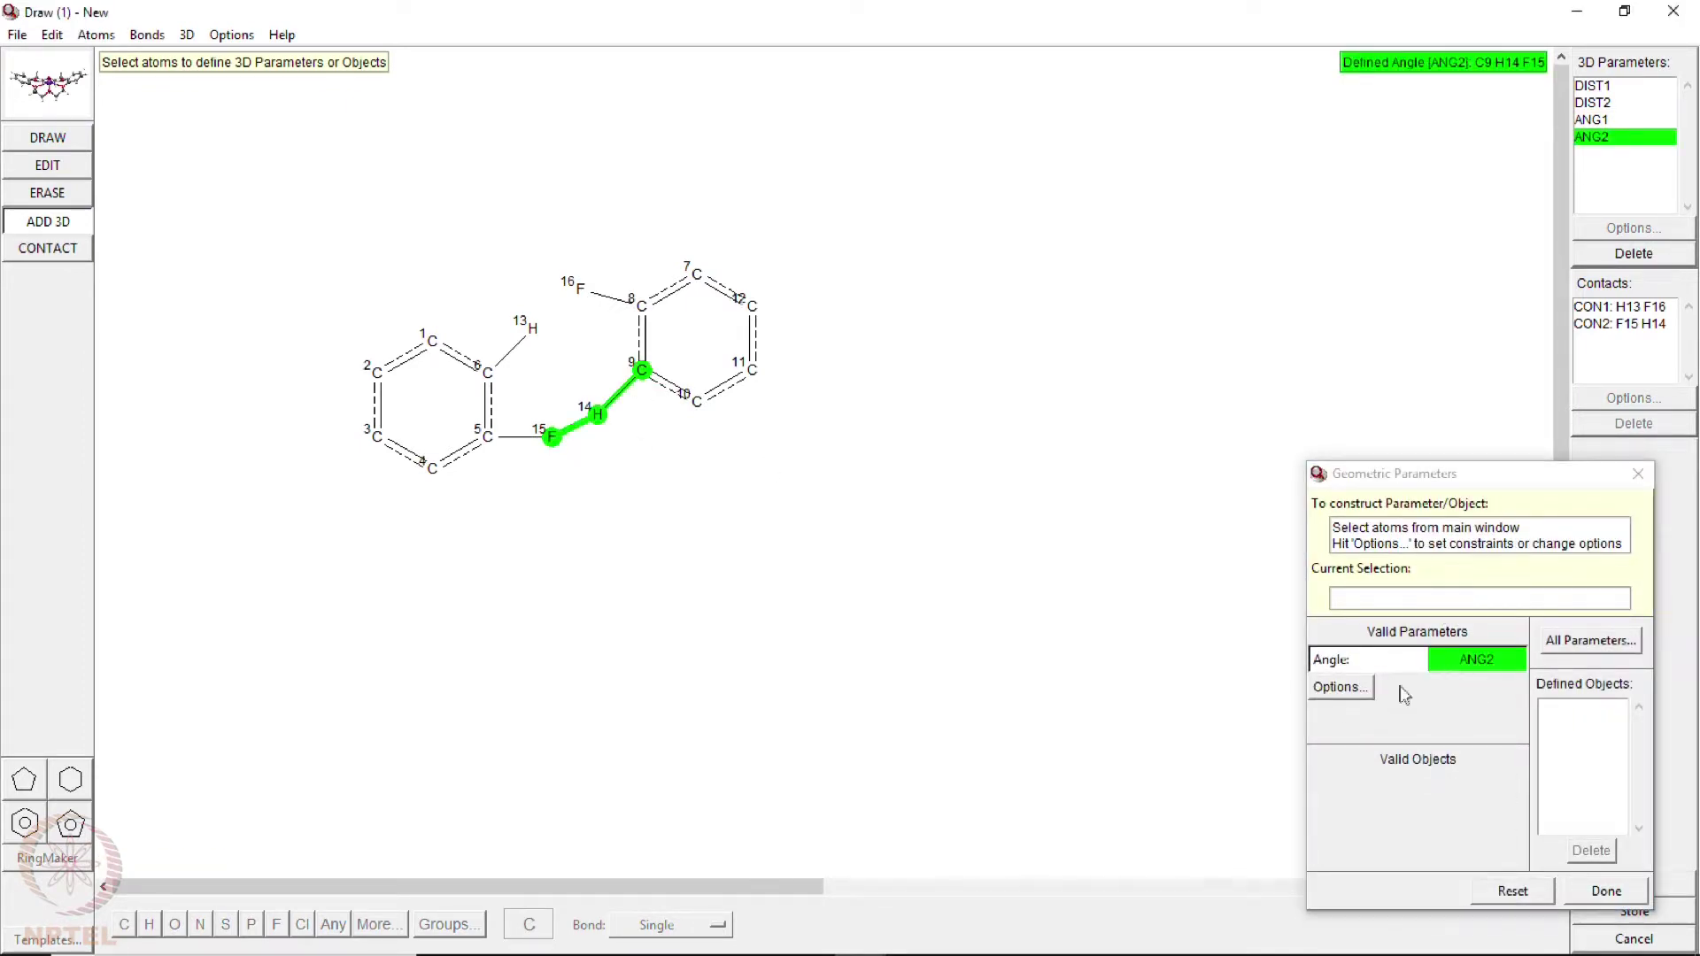
- Limit the C9–H14–F15 angle to a range of 90 to 180°
left_click(1337, 689)
left_click(1102, 639)
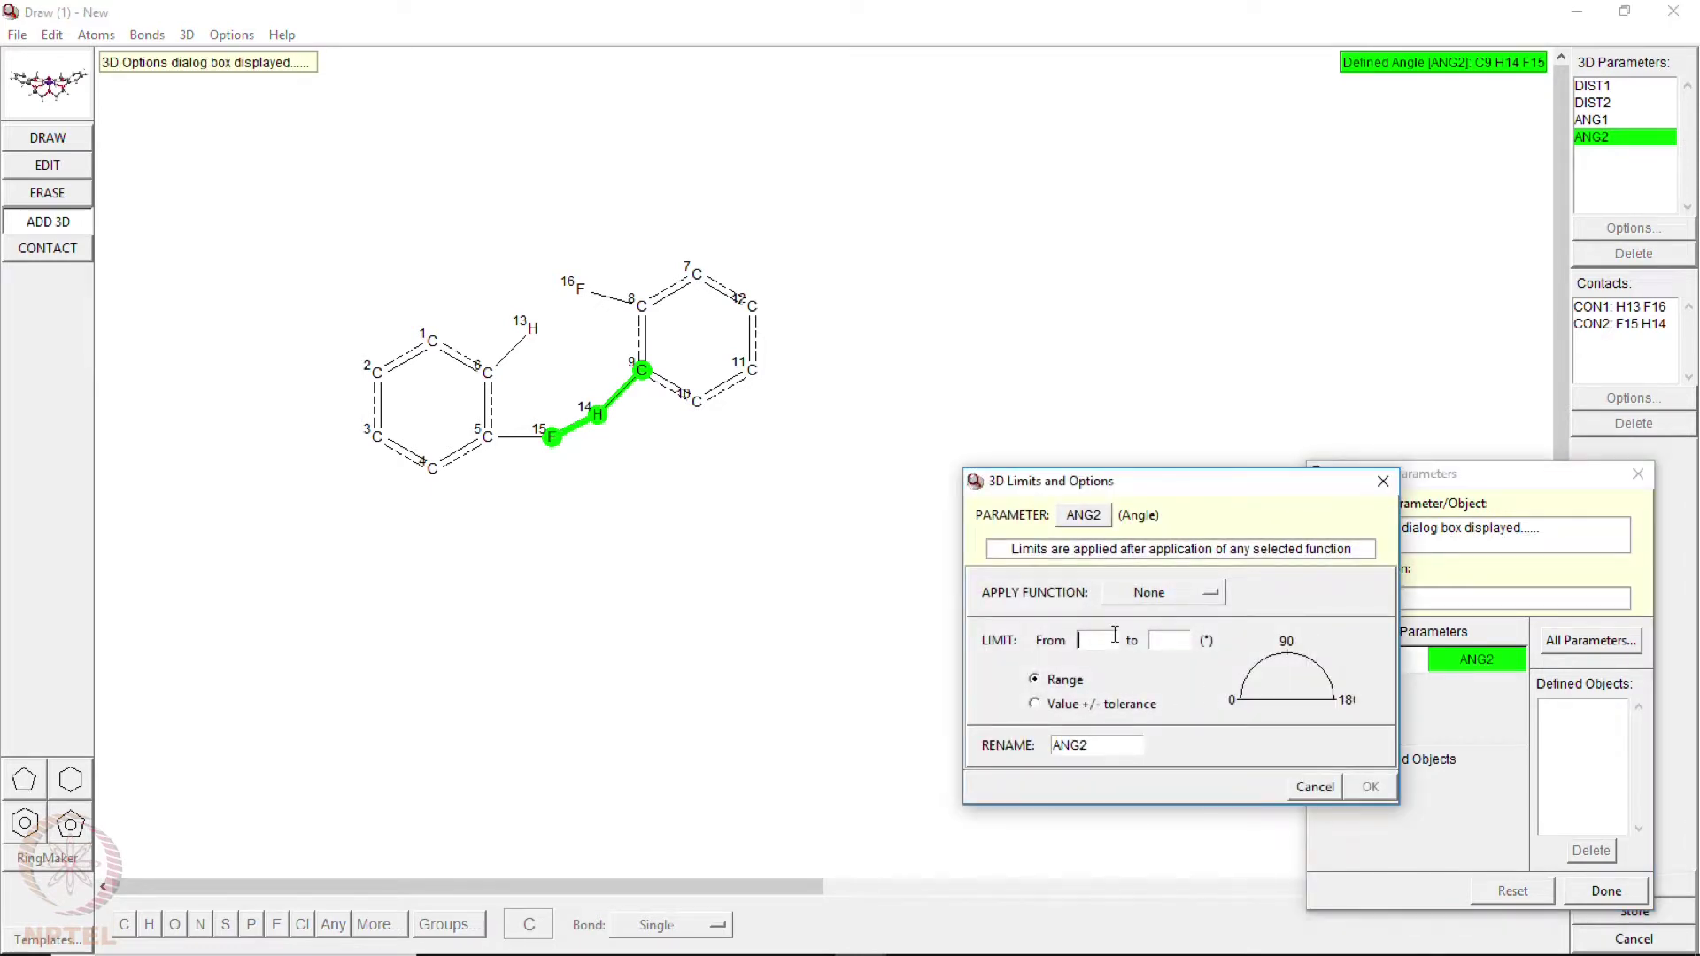
type("90")
type("180")
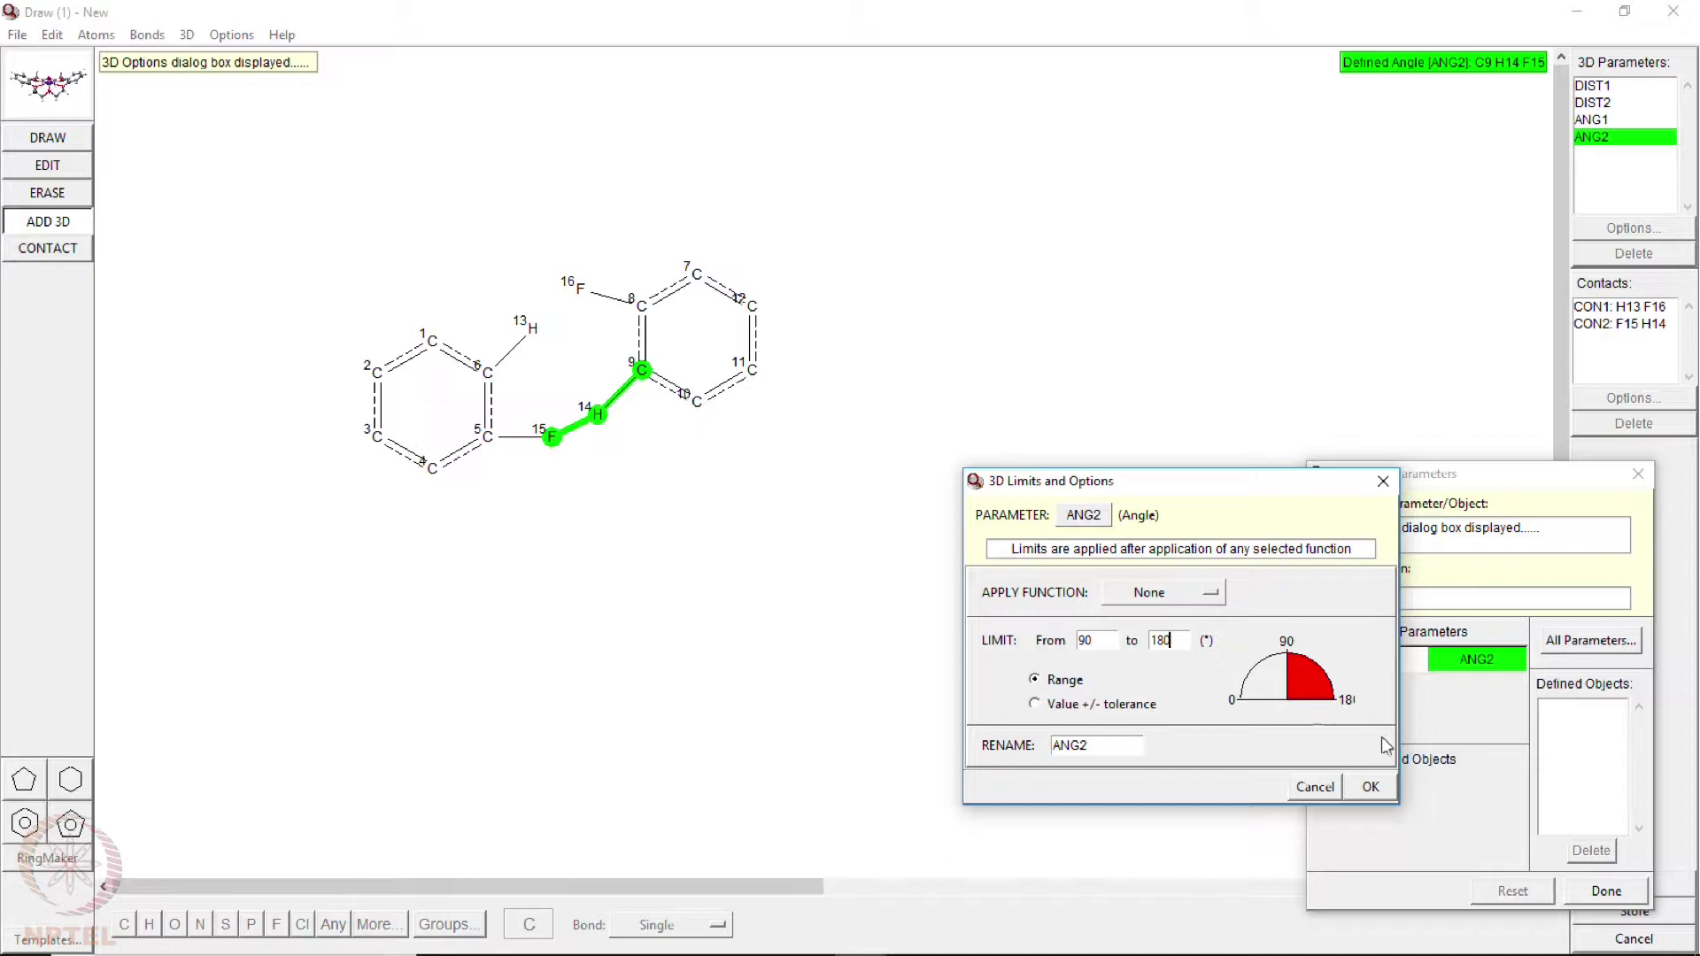
left_click(1370, 787)
left_click(1606, 890)
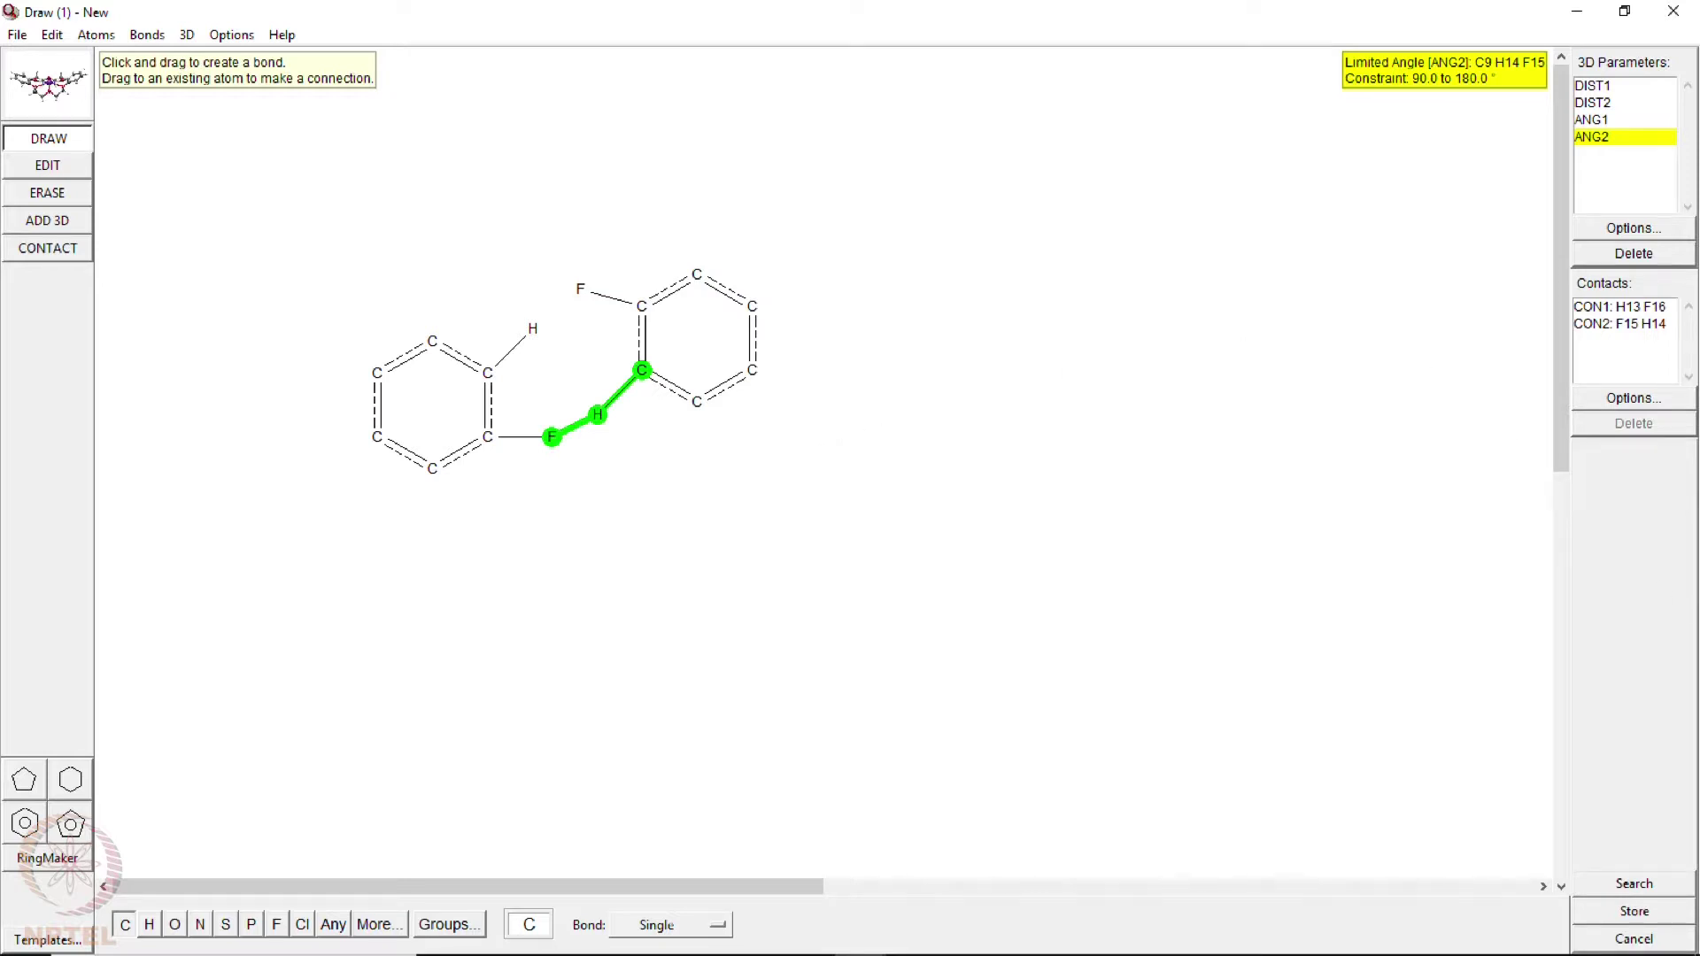
- Search the CSD with the dimer query, limited to R factor <= 0.1, non-disordered, no errors, not polymeric, no ions, single crystal structures and organics
left_click(1634, 885)
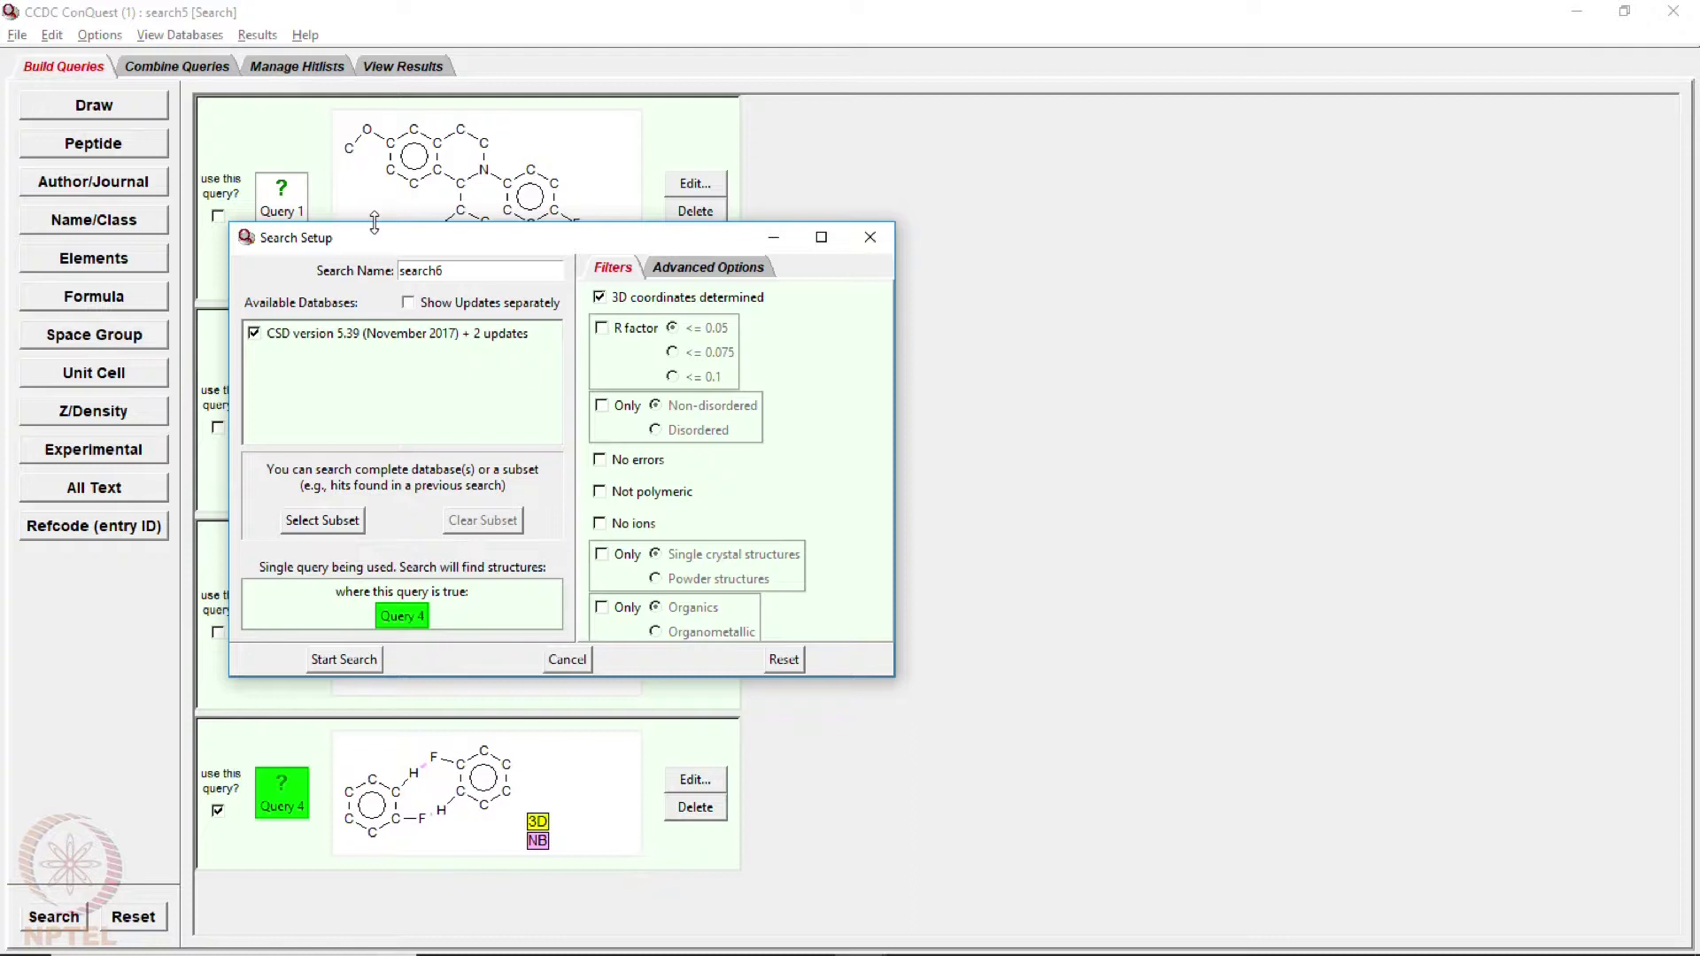
left_click(602, 329)
left_click(603, 406)
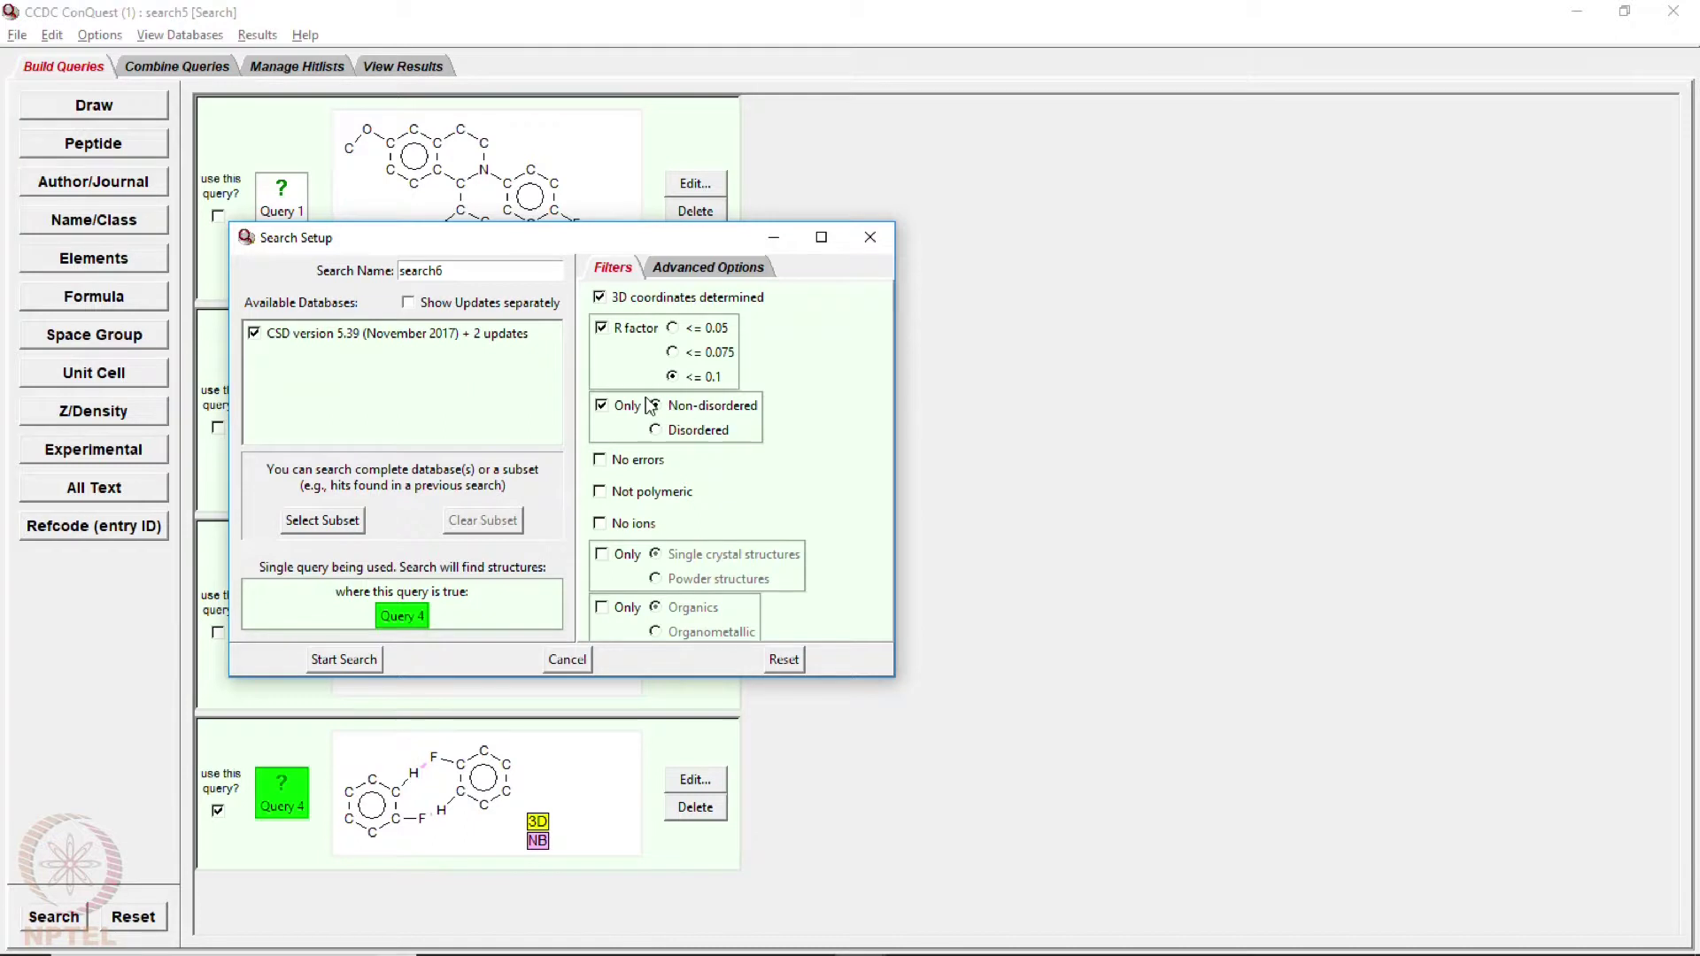
left_click(601, 460)
left_click(600, 493)
left_click(599, 523)
left_click(602, 554)
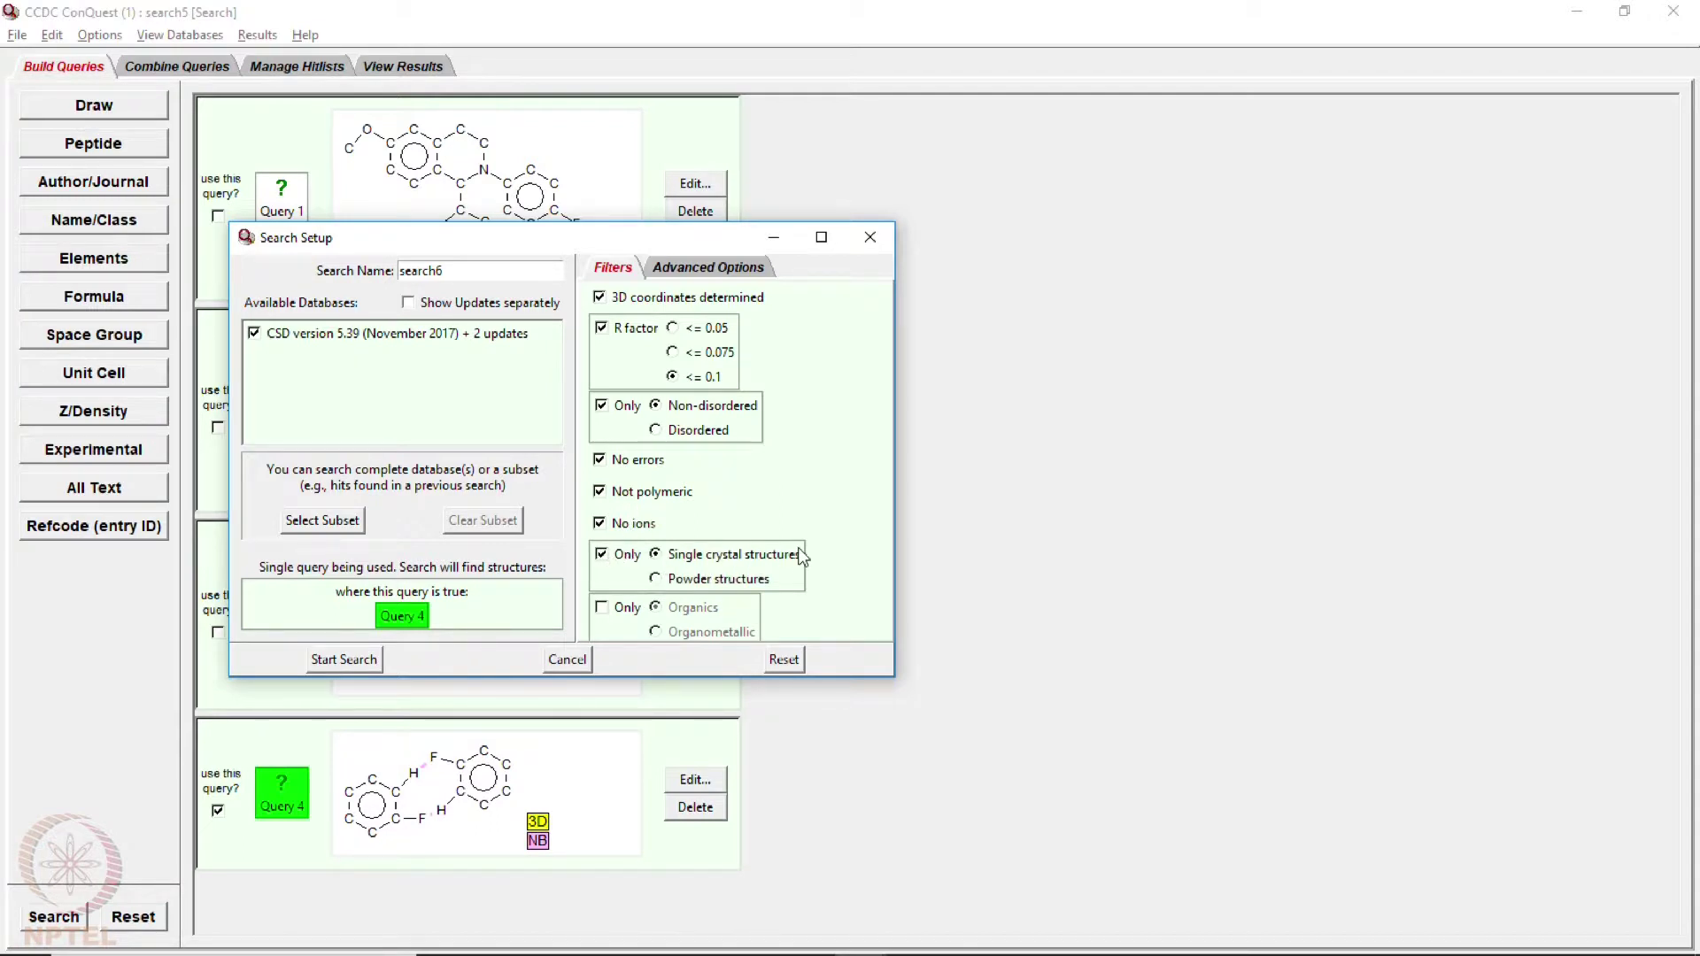
left_click(603, 609)
left_click(343, 660)
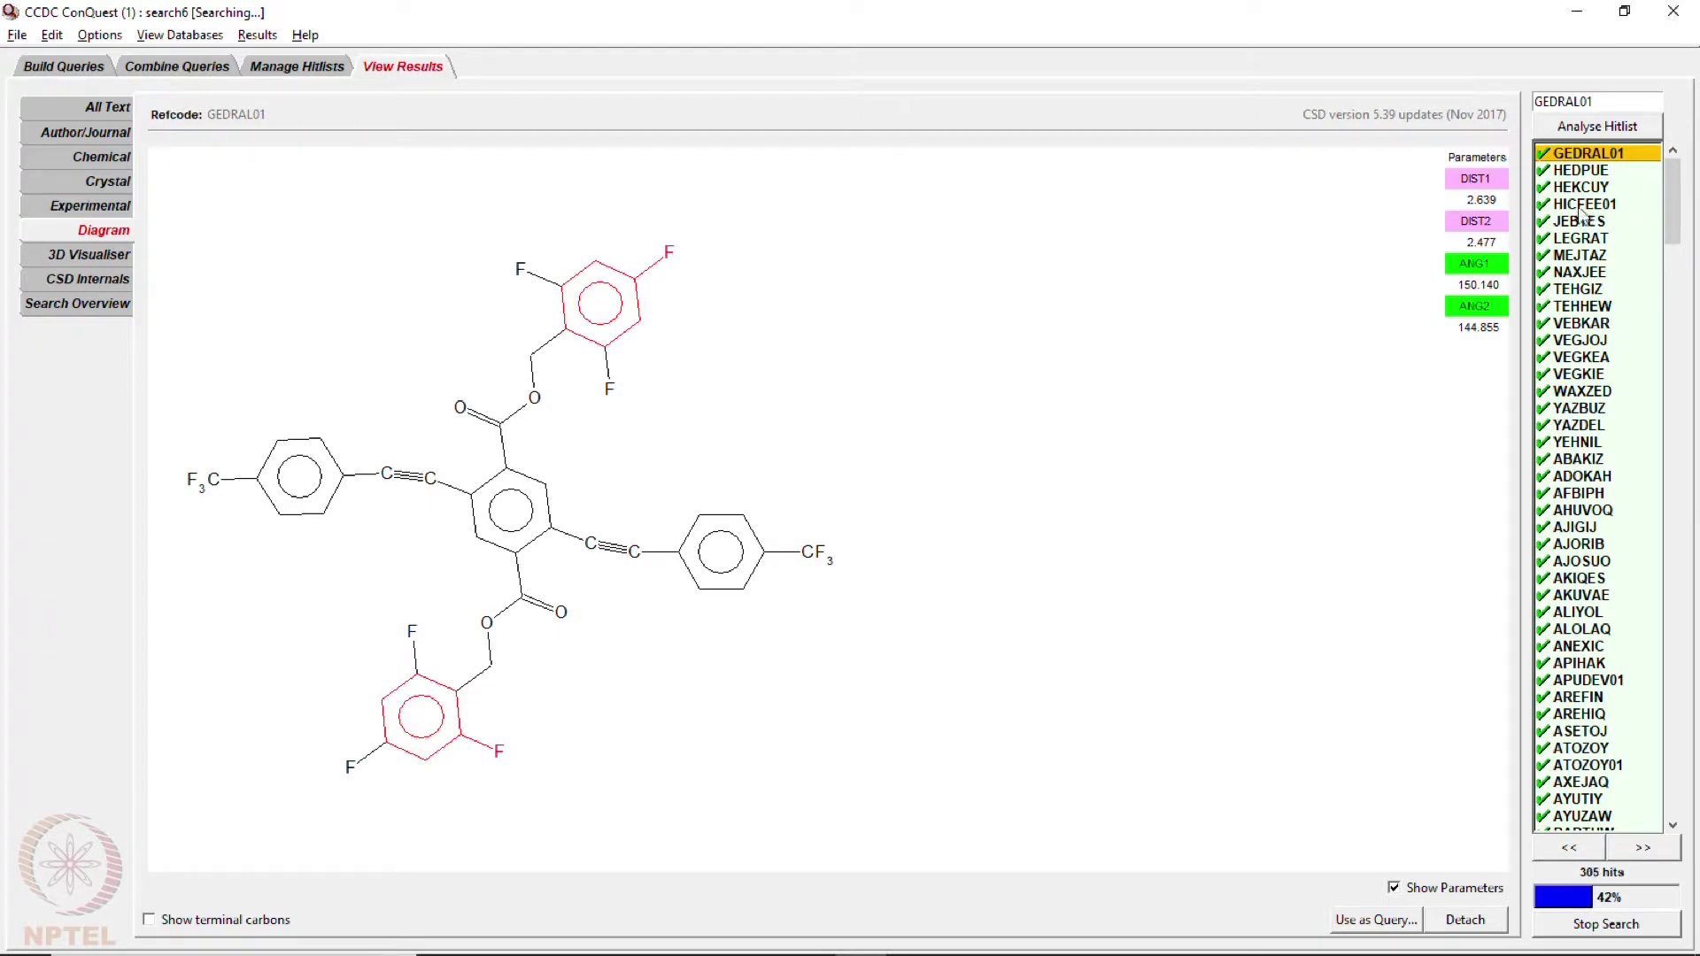
- Examine the diagrams and the distance and angle parameters of the hits from HEDPUE through TEHHEW
left_click(1570, 171)
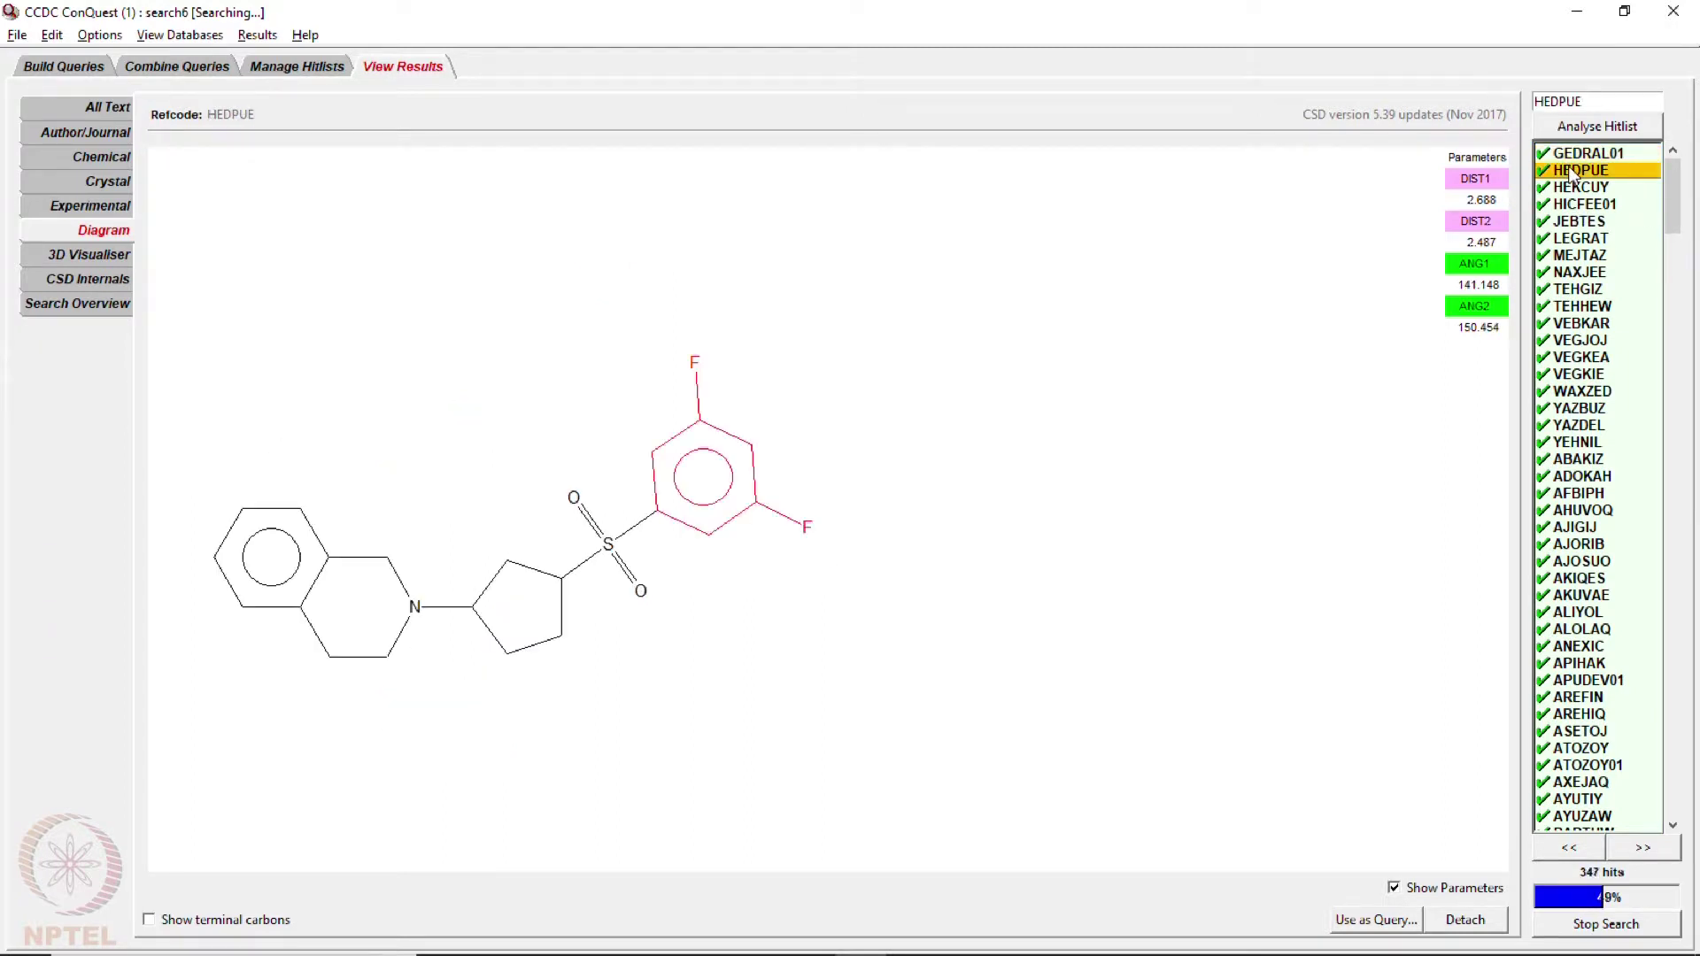
key("Down")
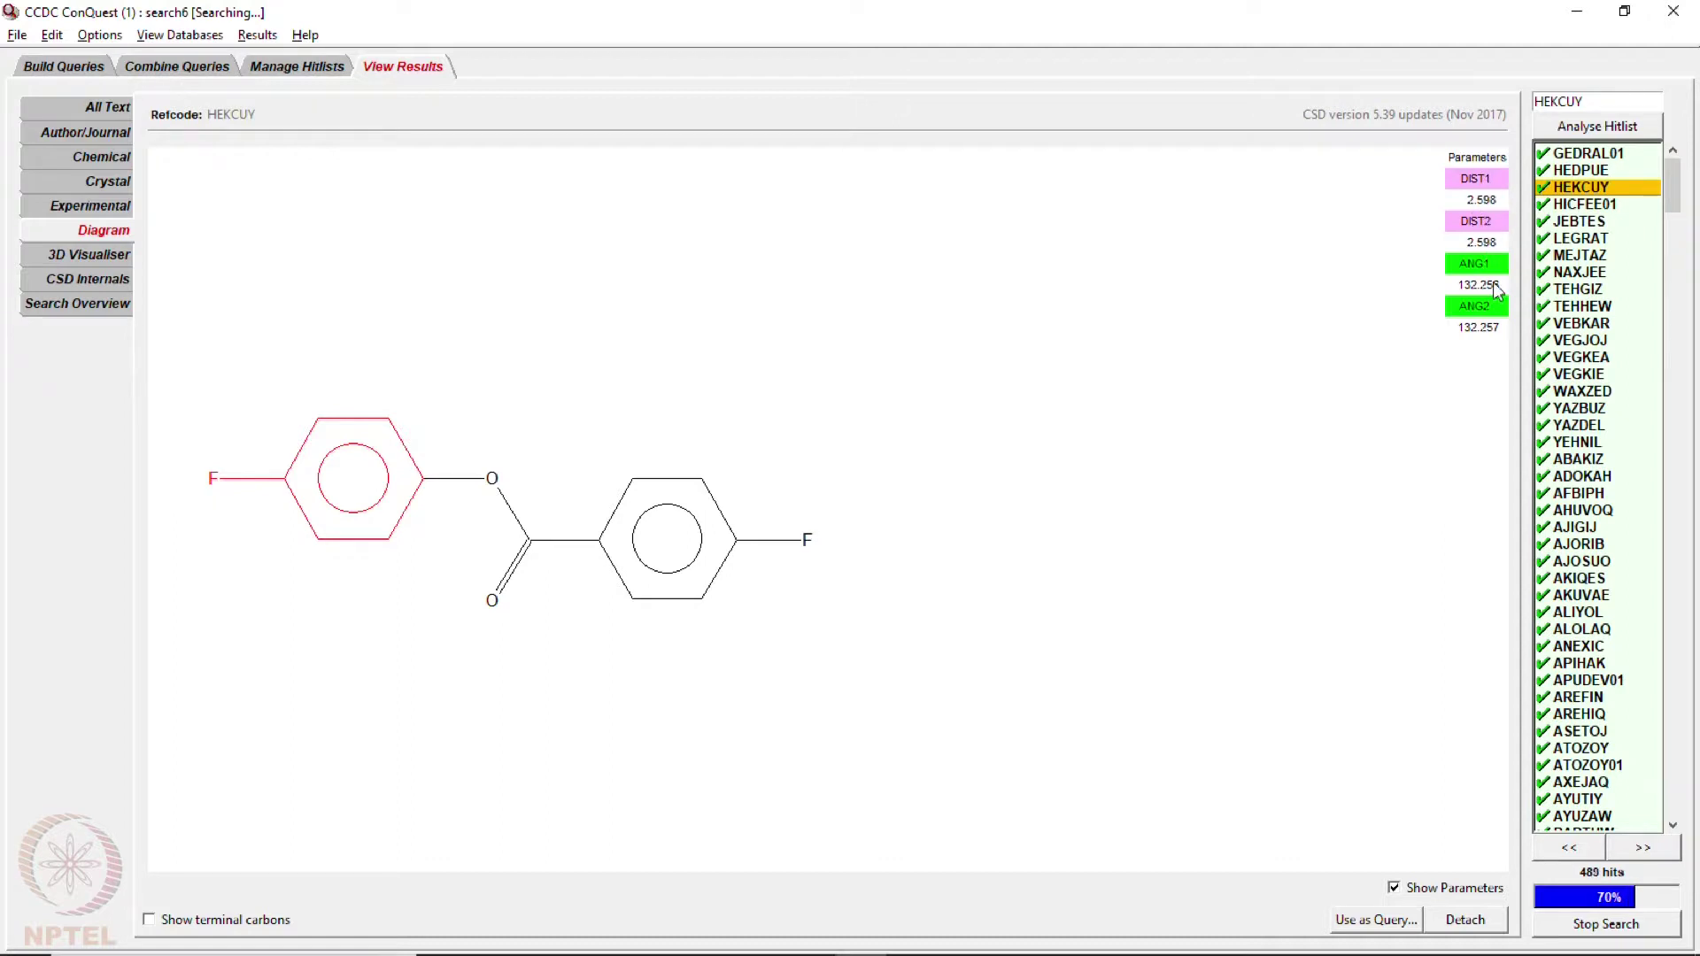
key("Down")
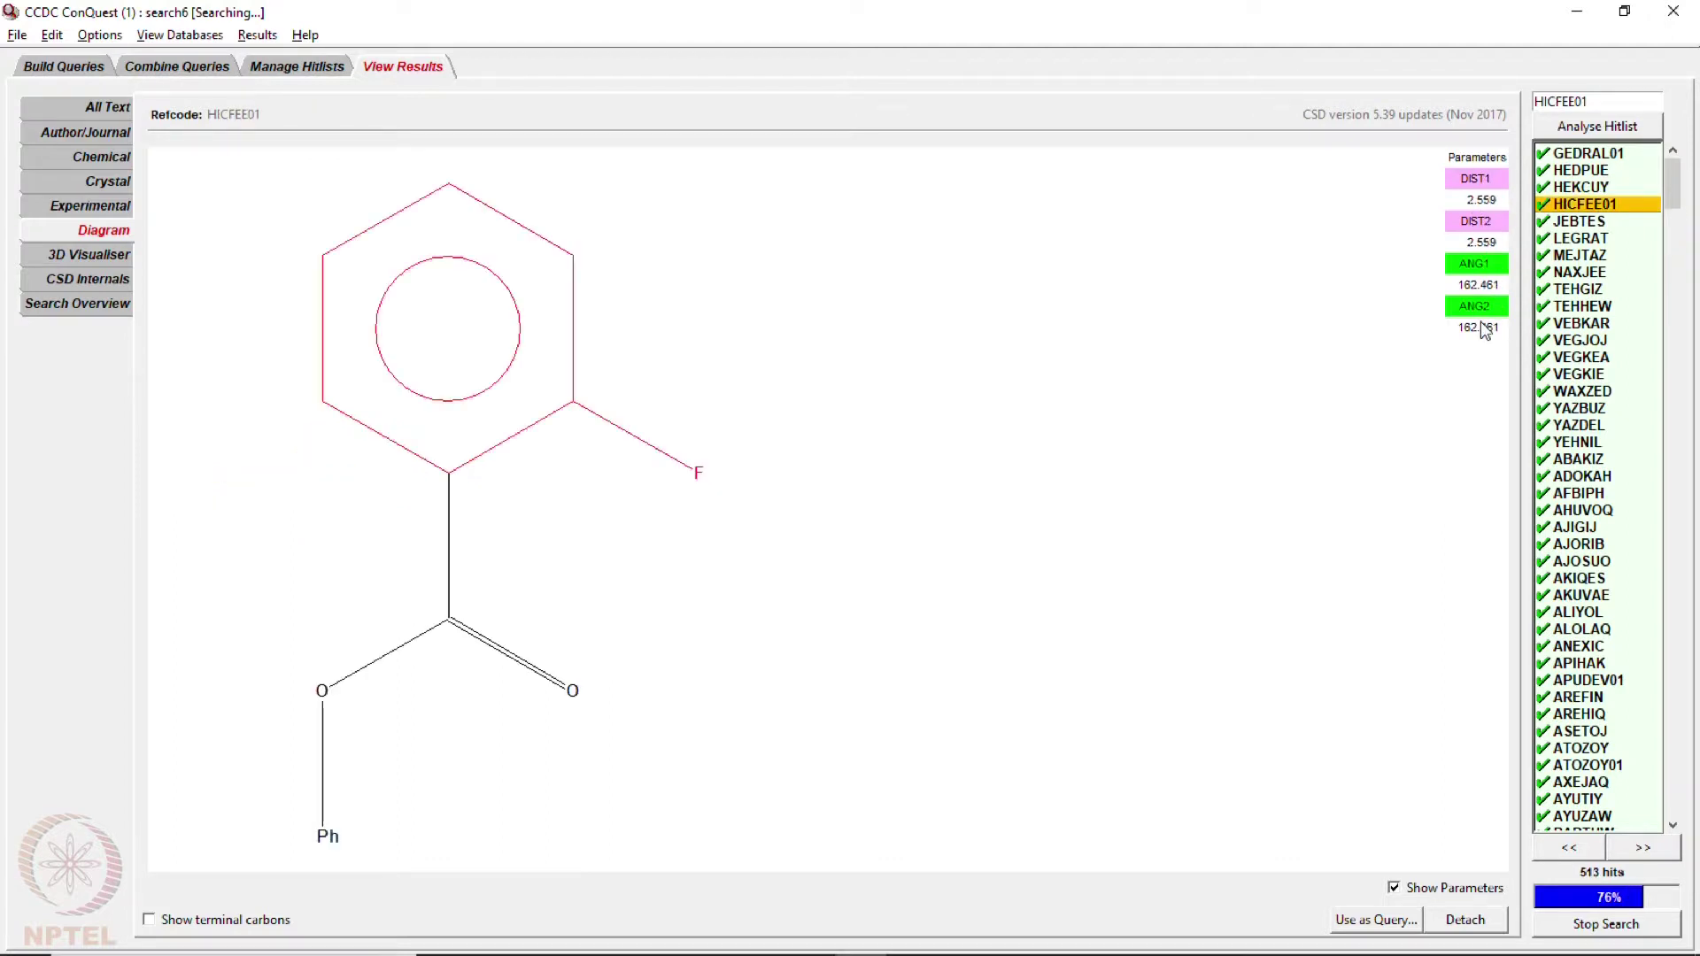
key("Down")
key("Down")
key("Down")
key("Down")
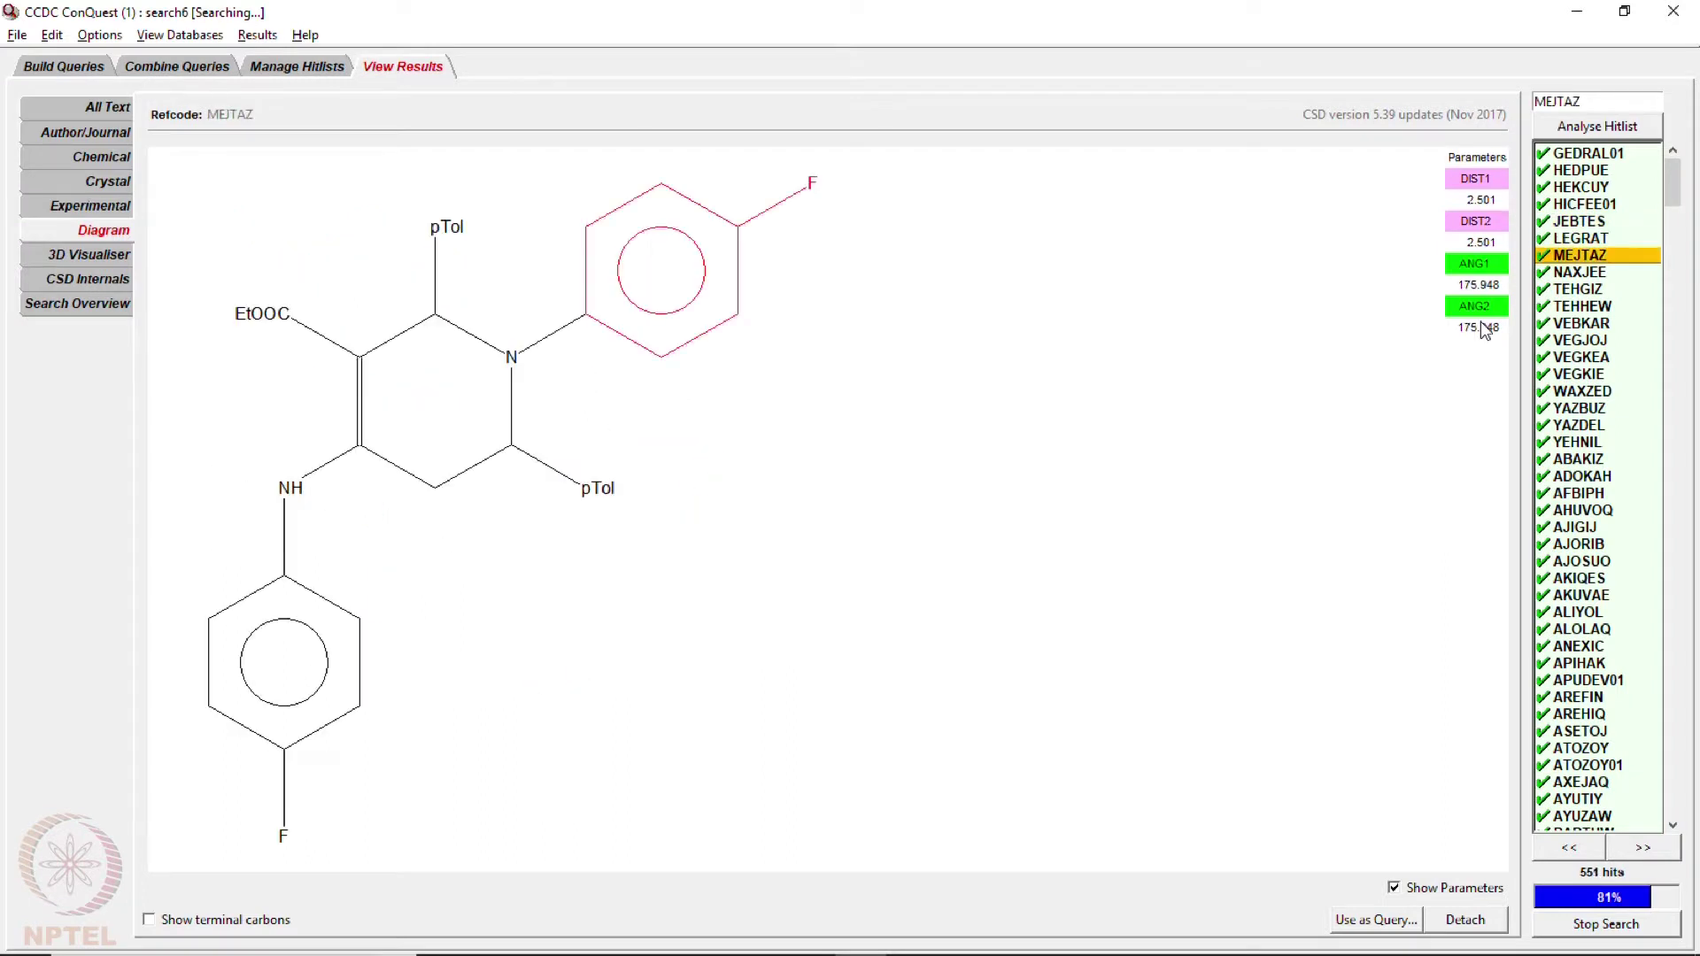
key("Down")
key("Down")
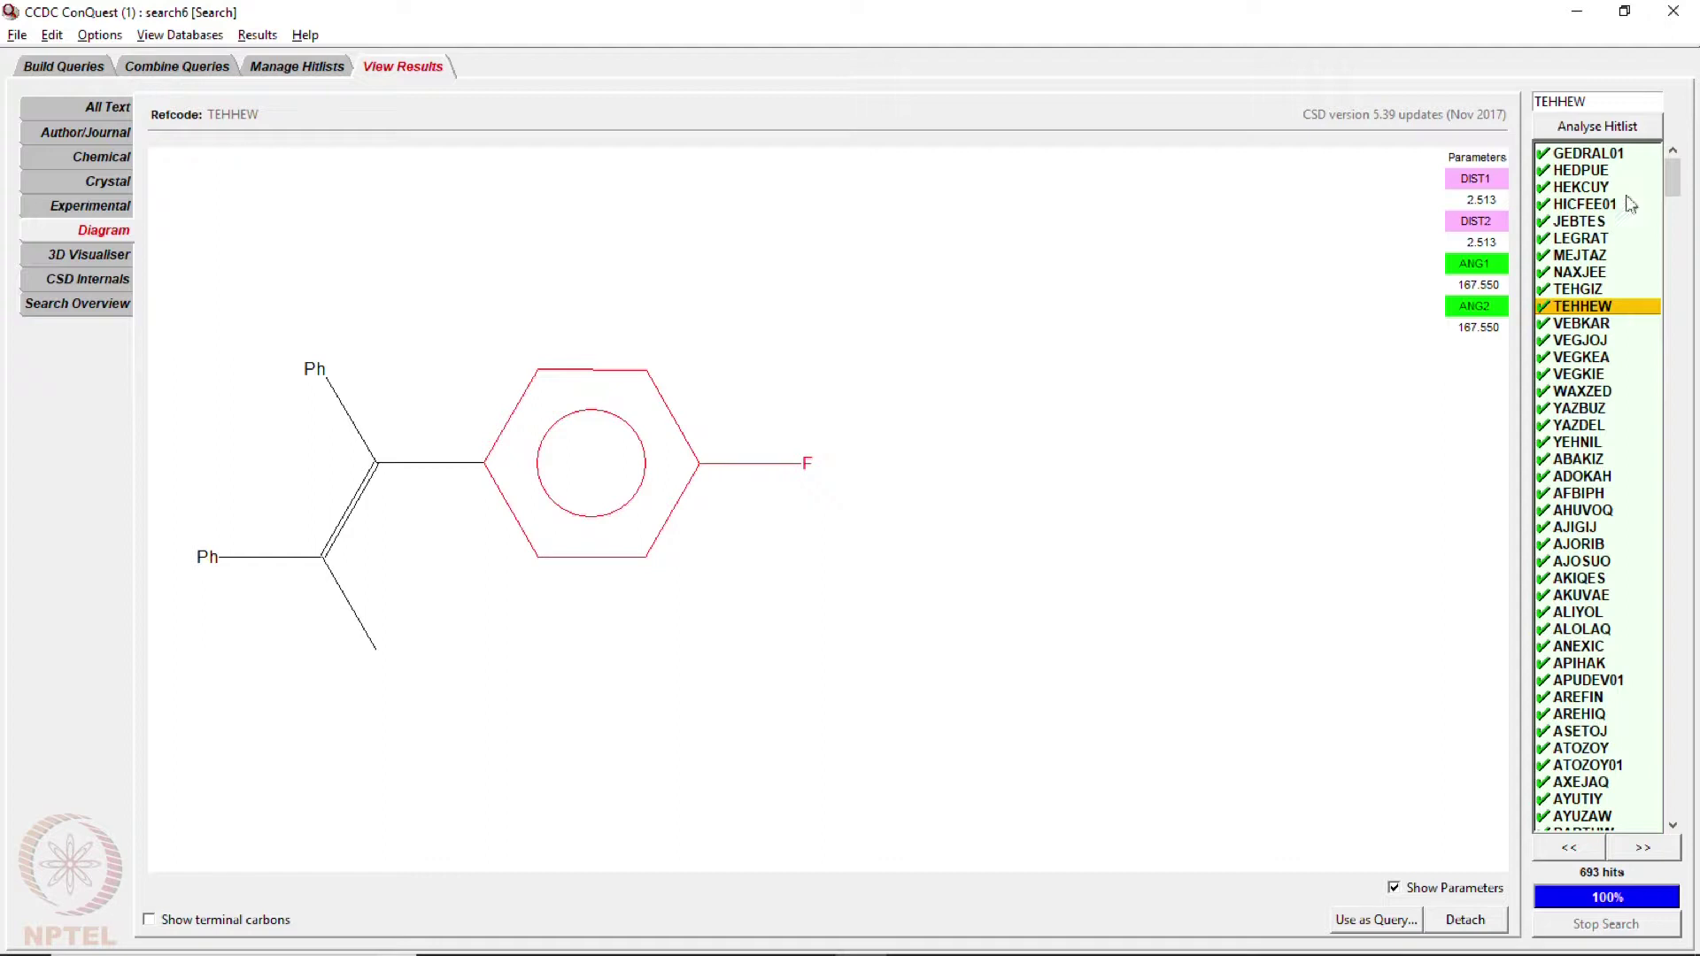
- Send the hit list with its defined parameters to Mercury for analysis, then bring up, reposition and widen the Data Analysis spreadsheet
left_click(1603, 129)
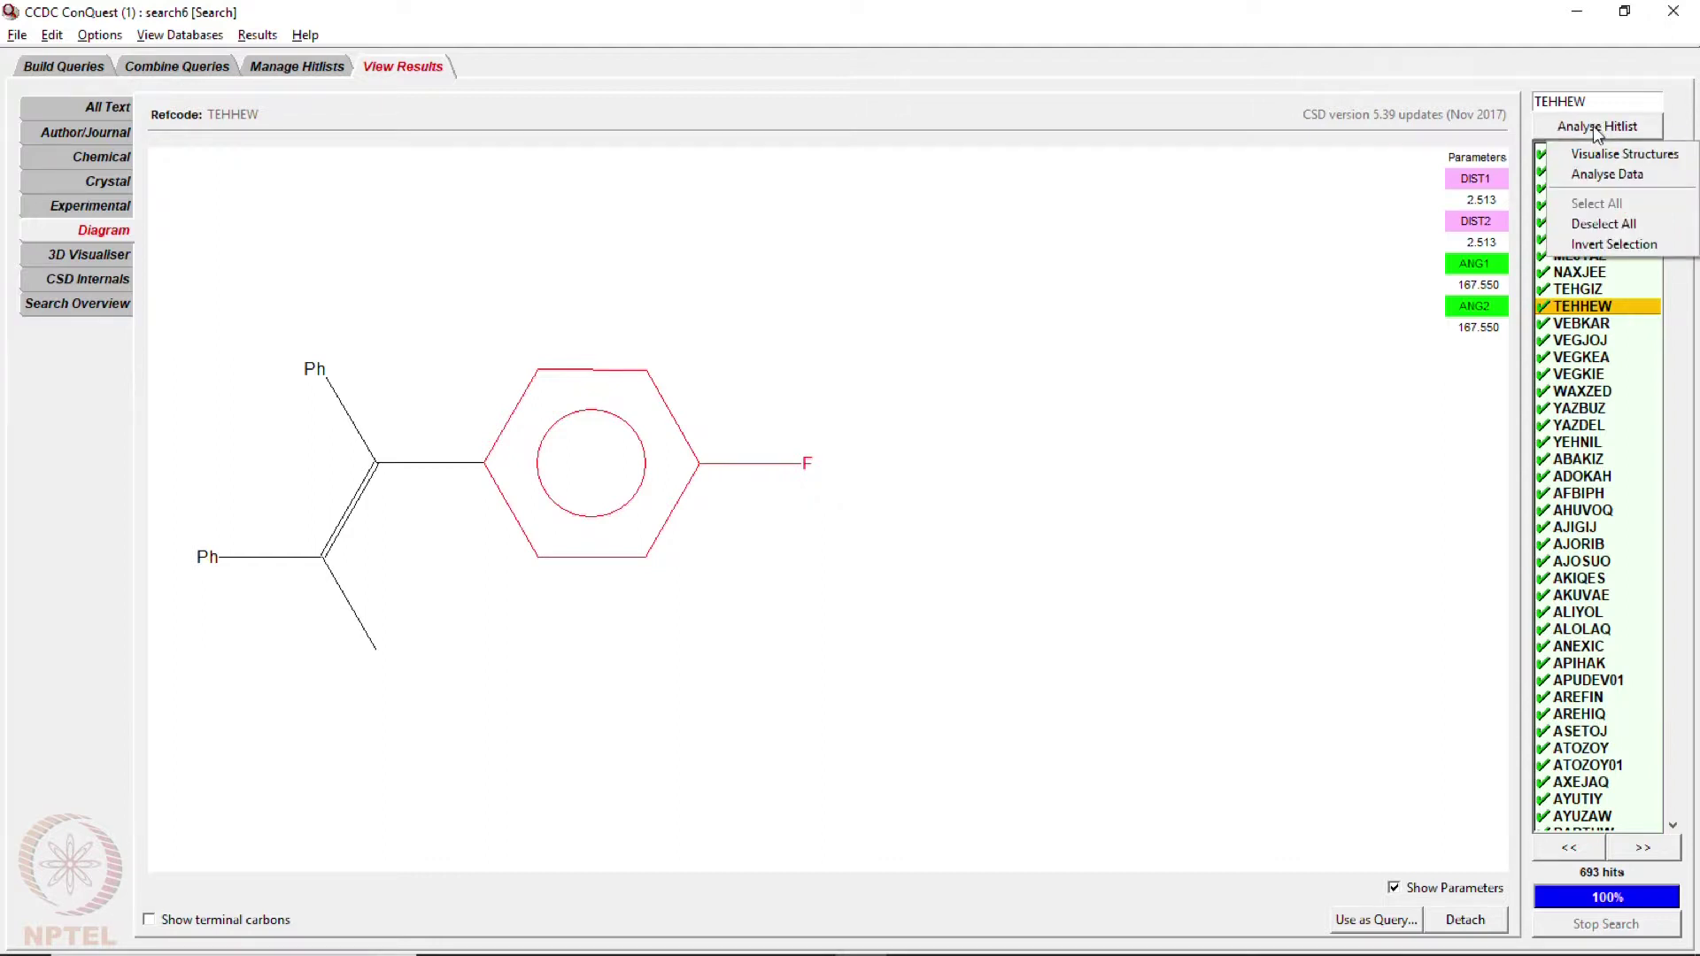
left_click(1603, 176)
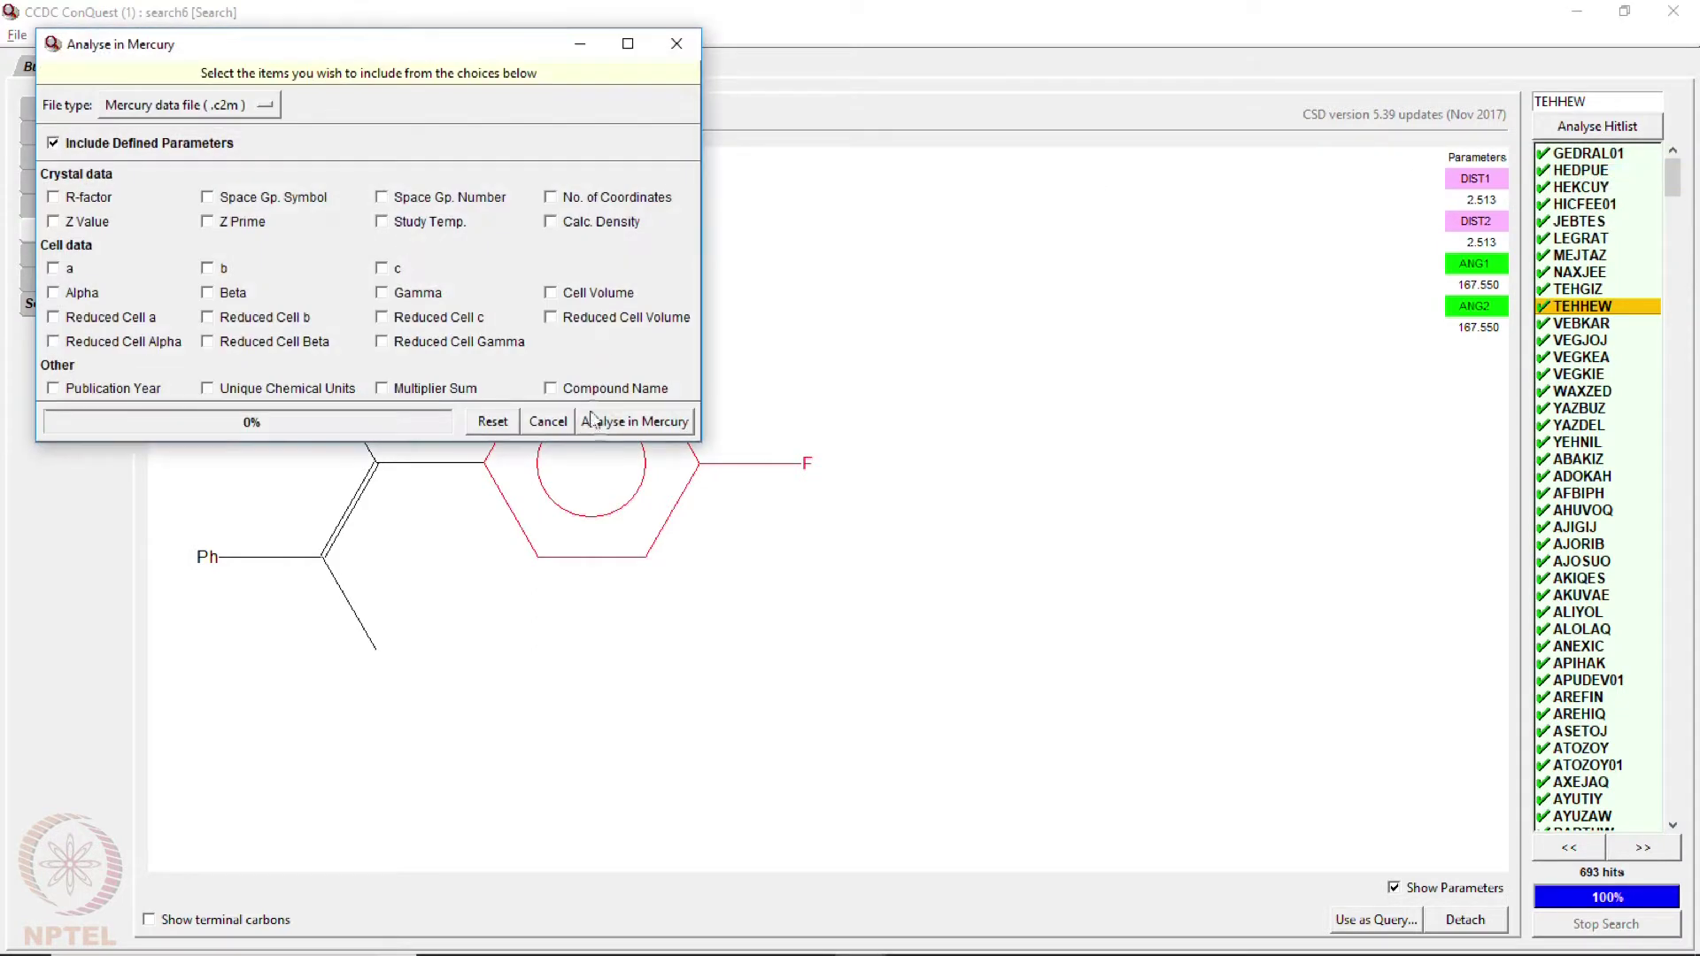
left_click(625, 424)
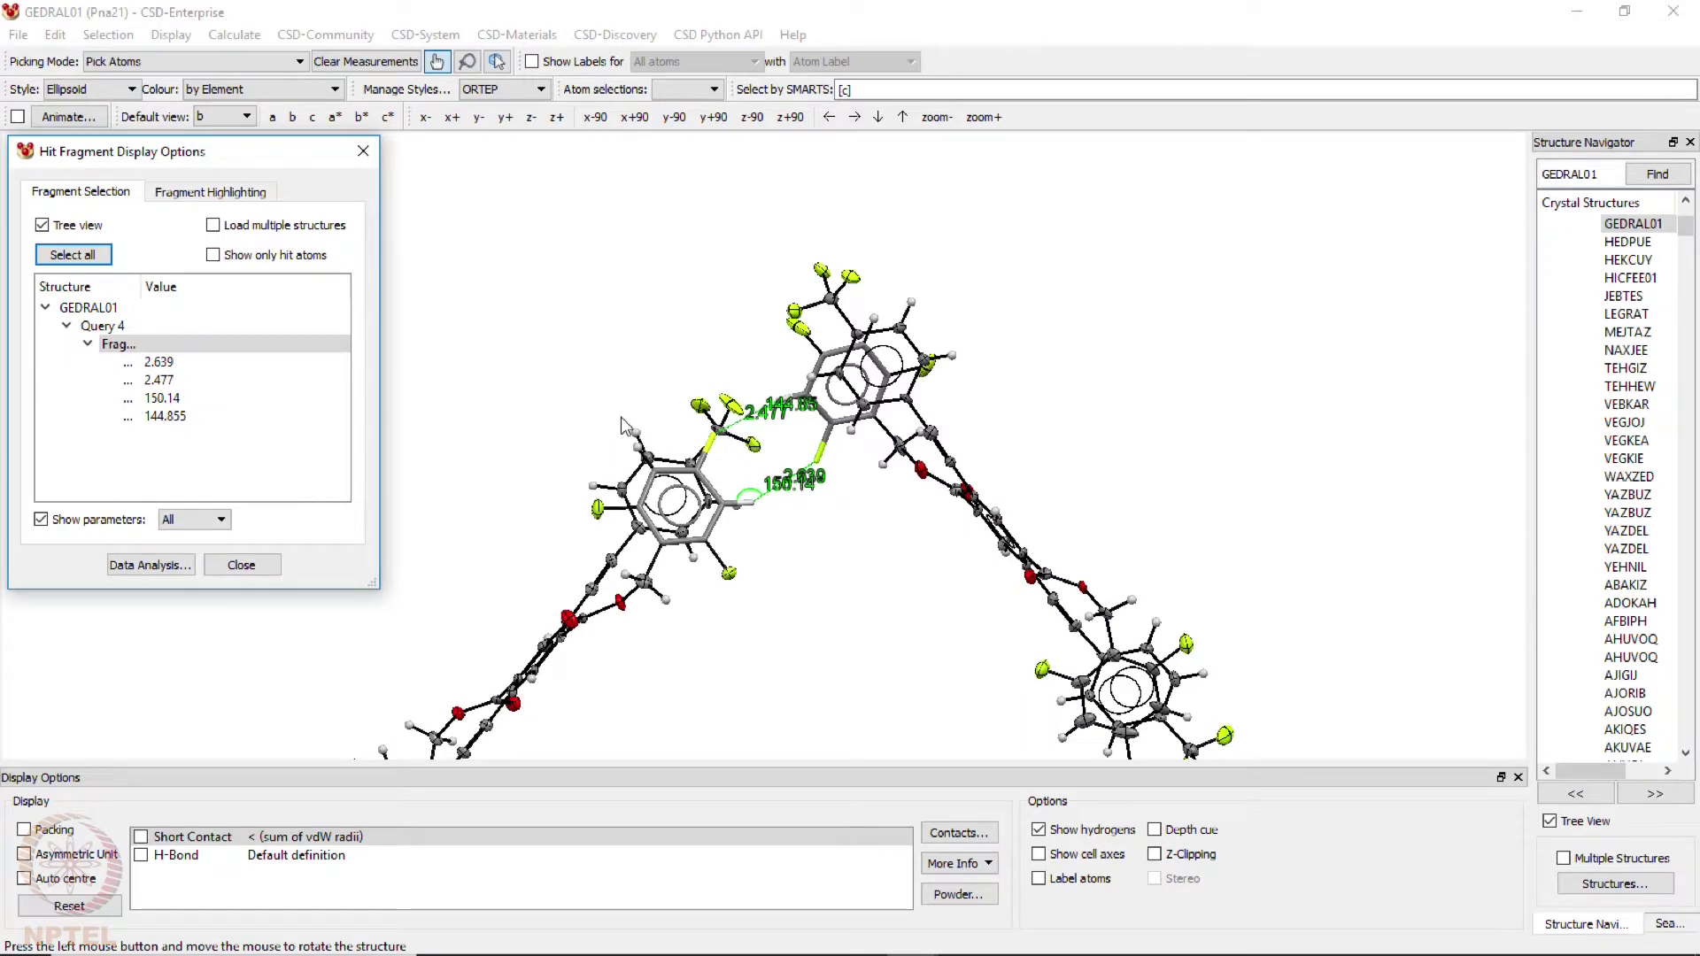
key("alt+Tab")
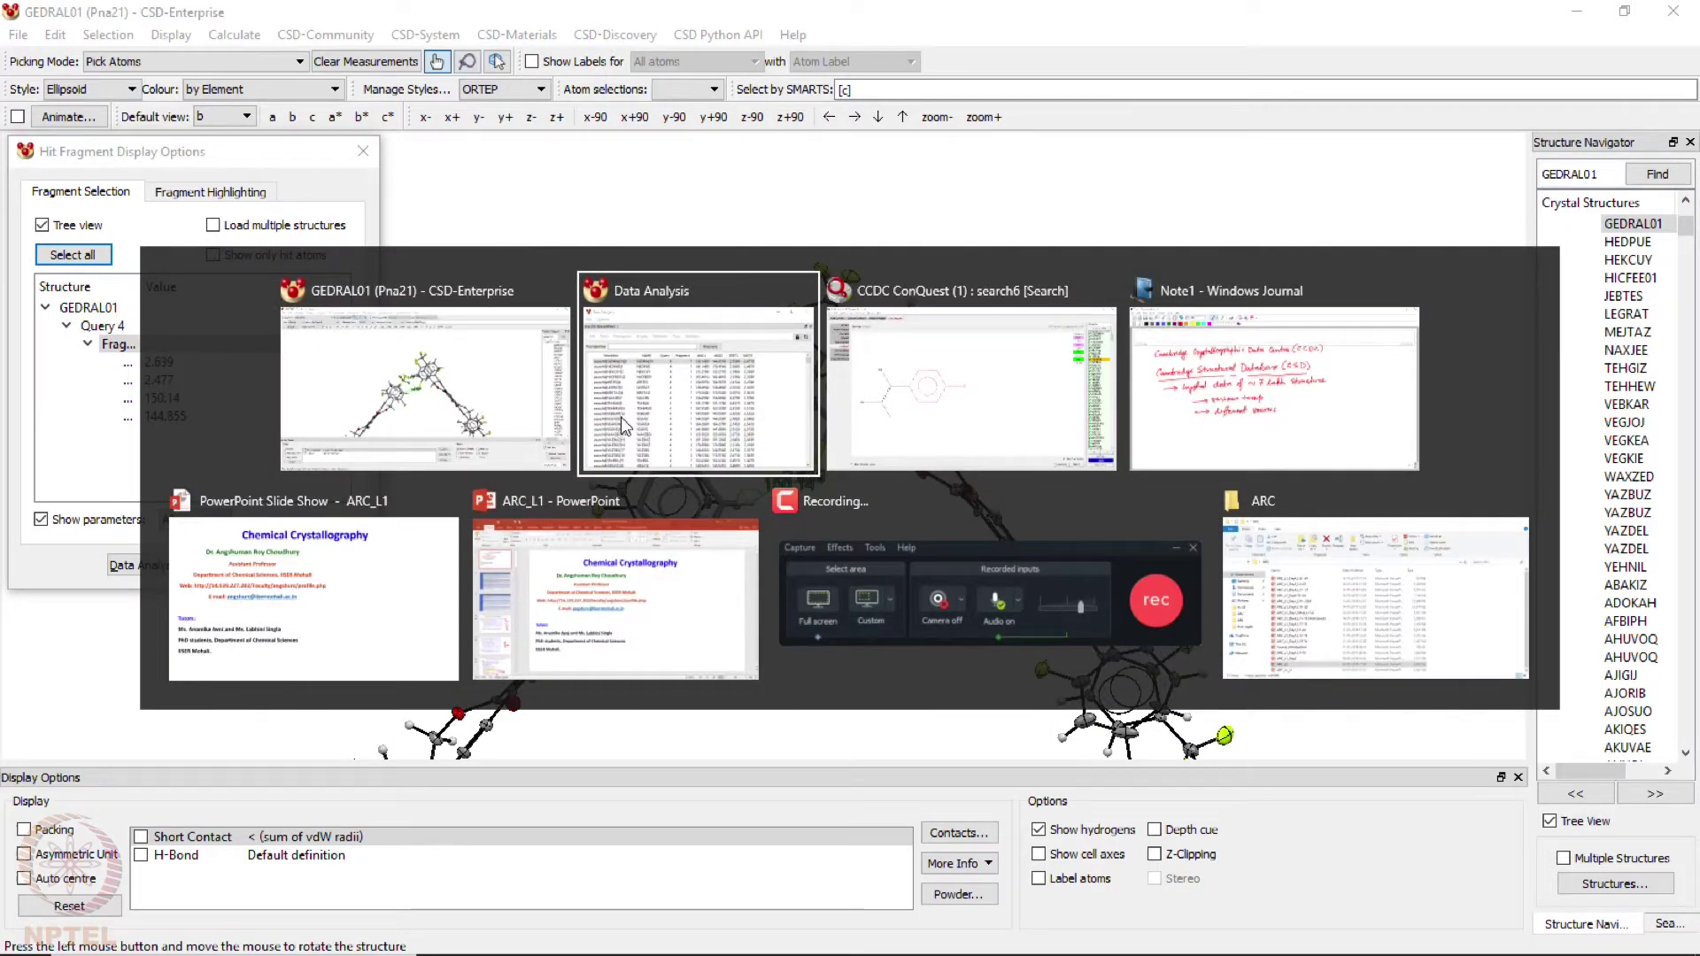
left_click_drag(708, 209, 669, 155)
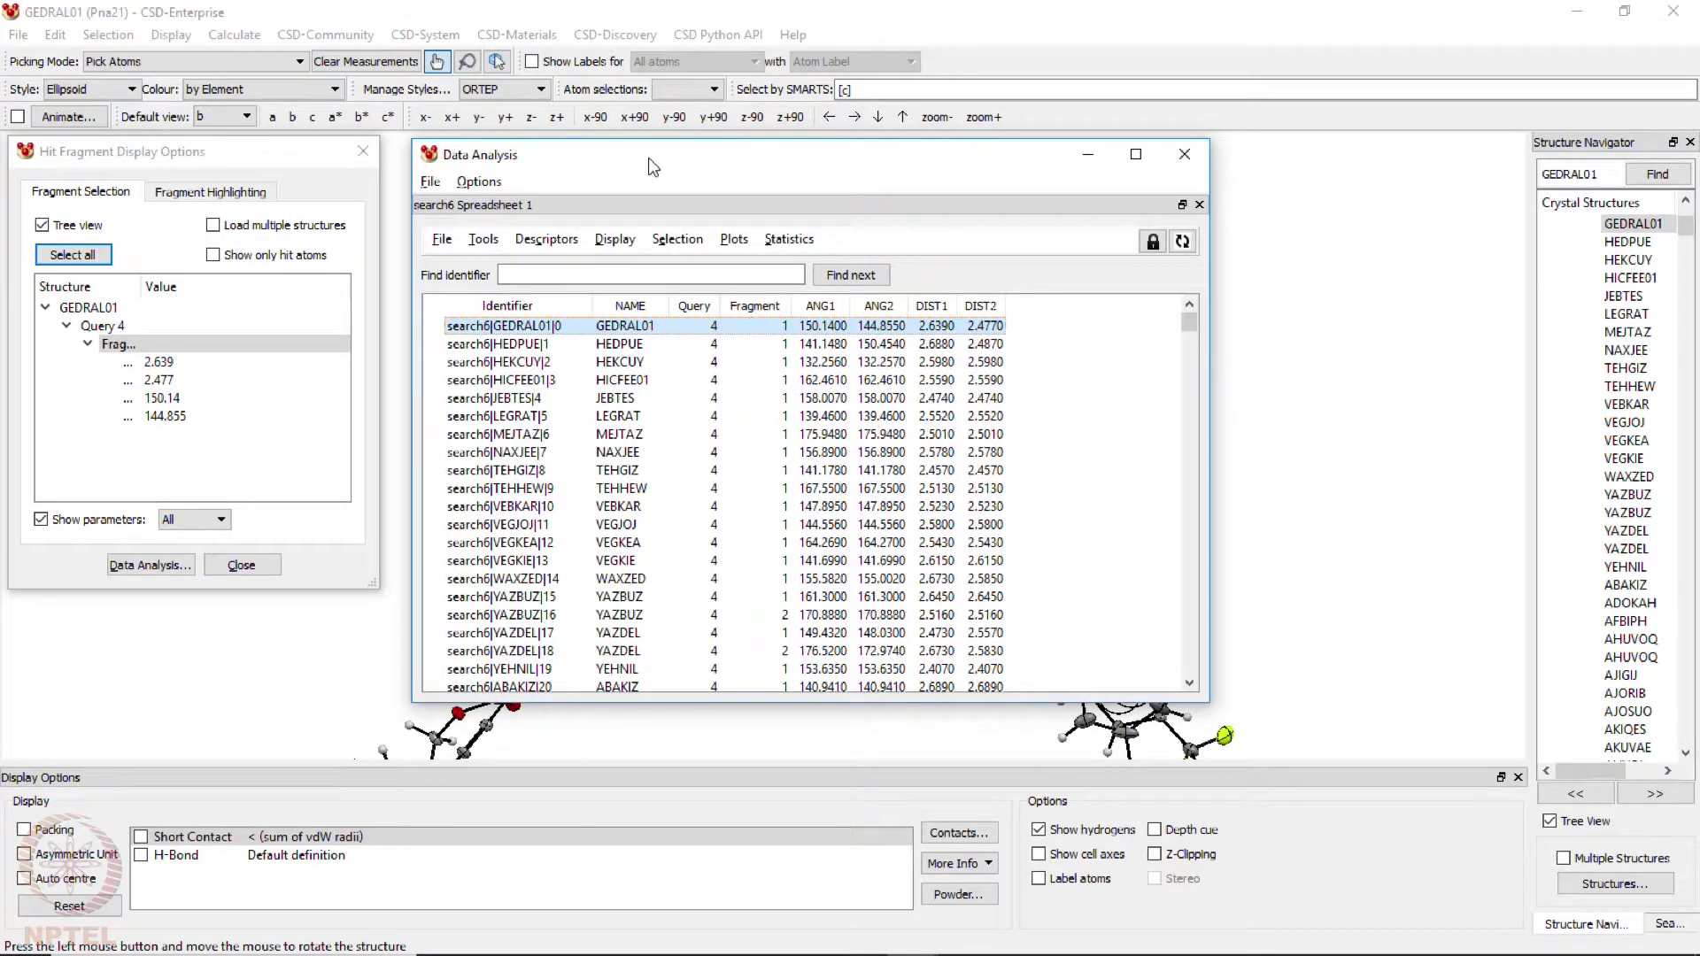
left_click_drag(653, 166, 306, 39)
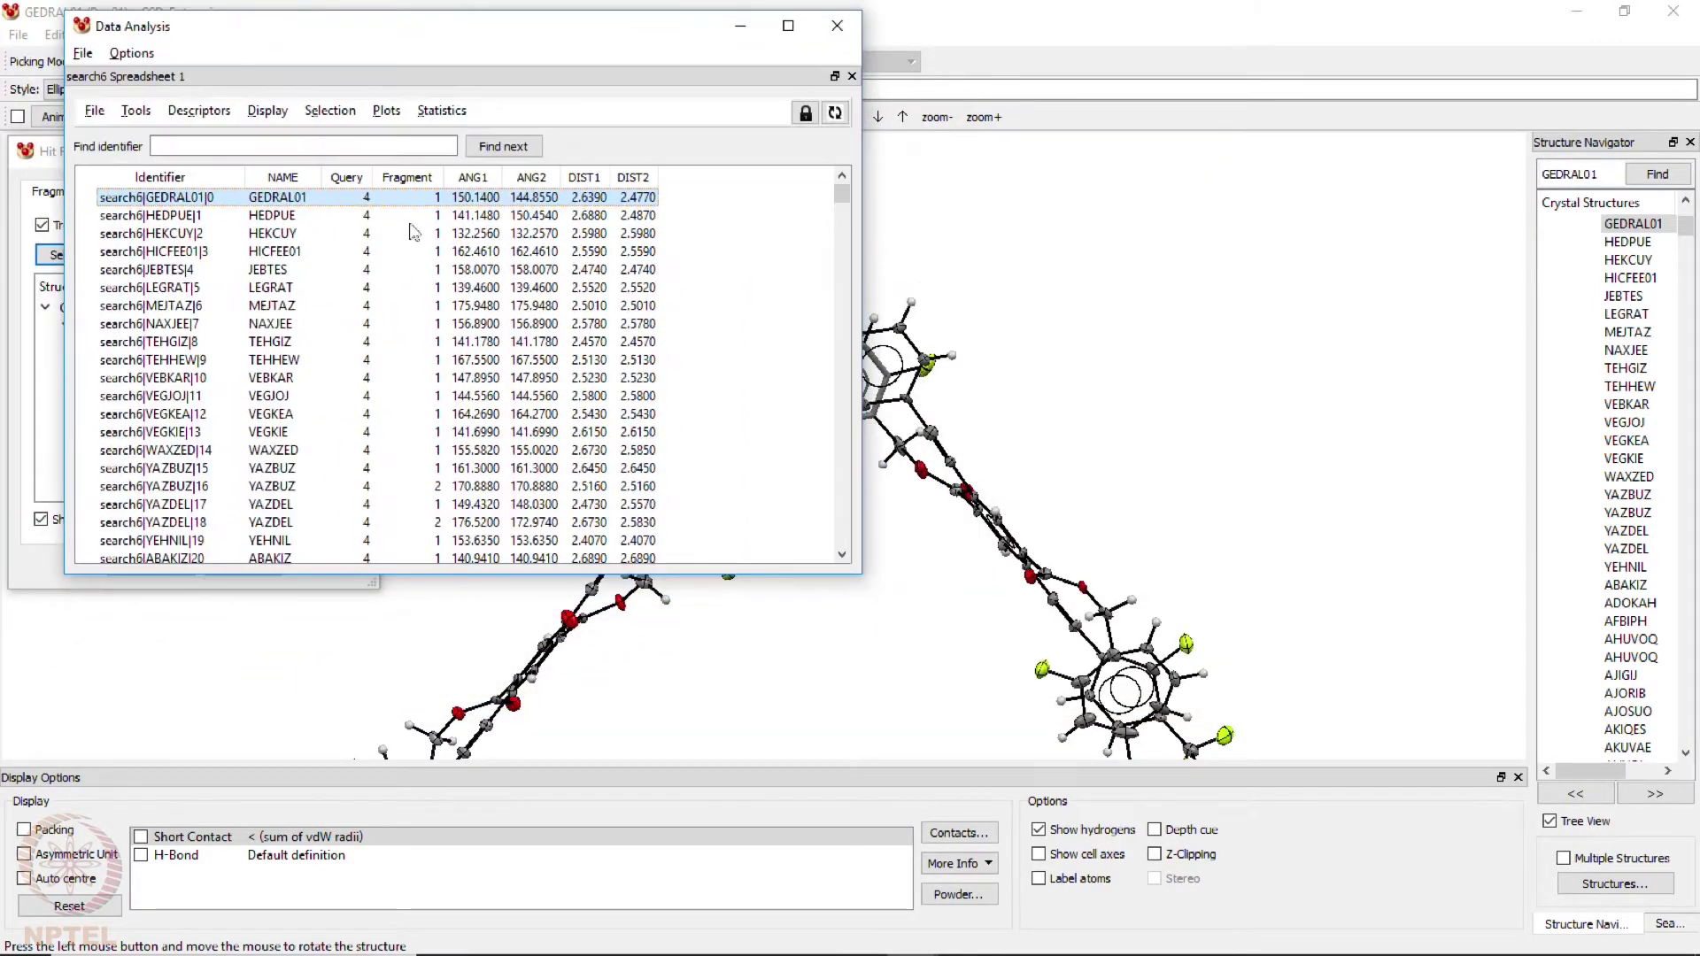
left_click_drag(861, 580, 1500, 576)
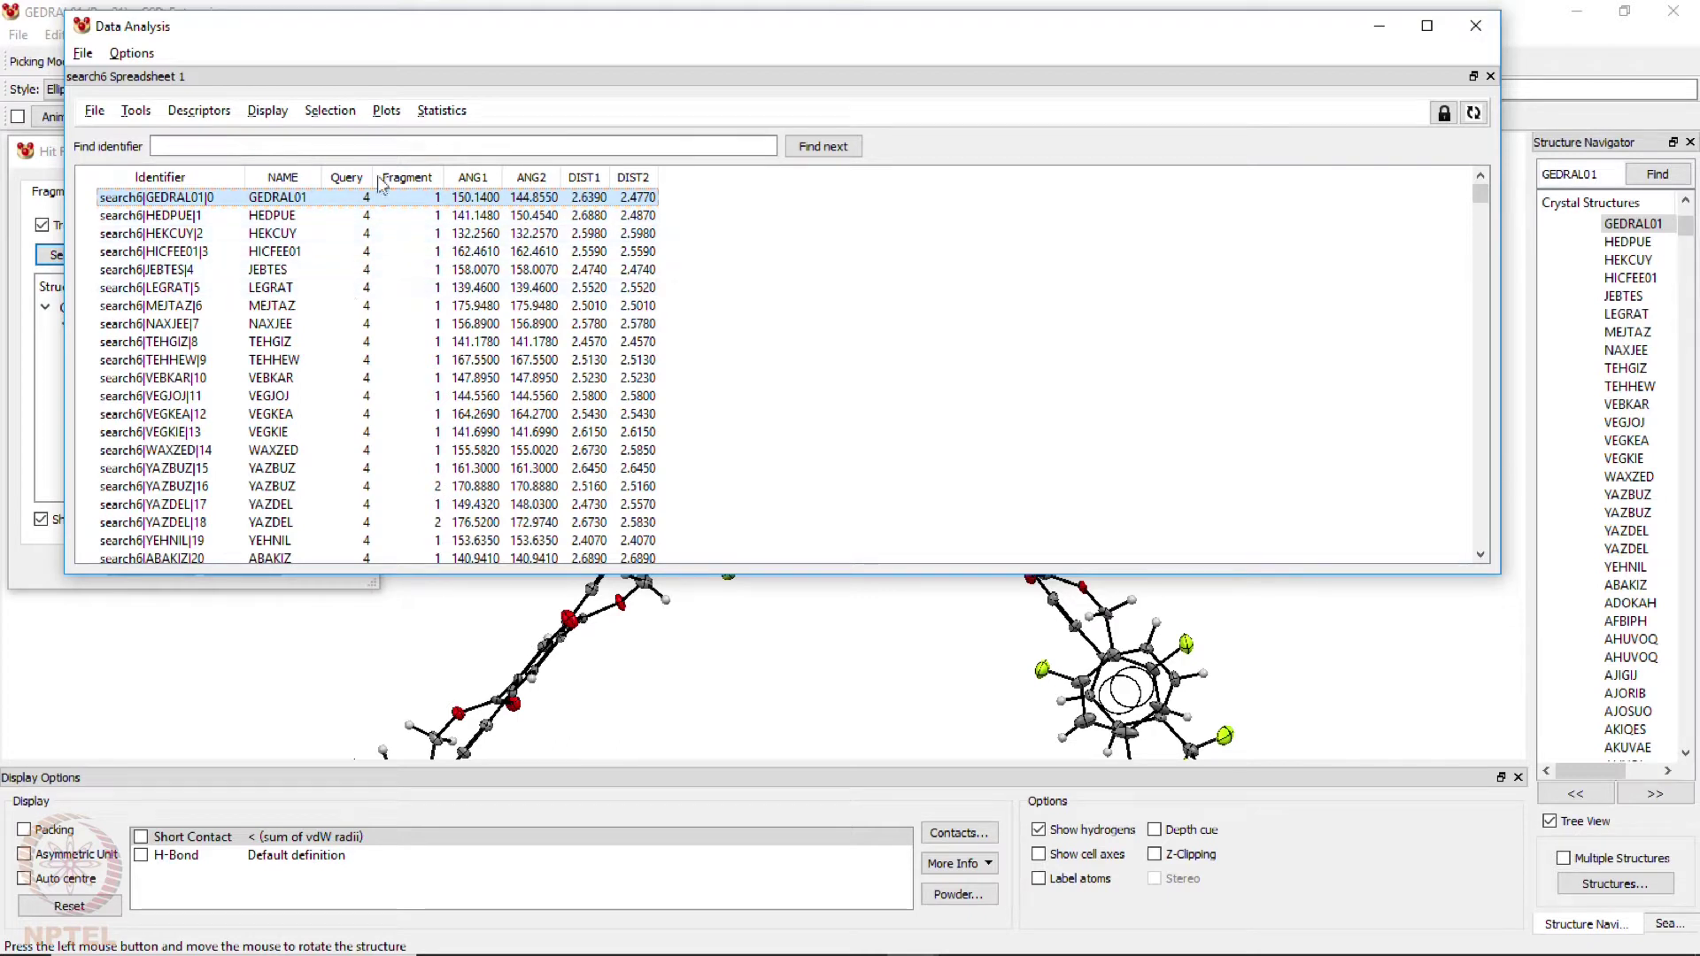
- Examine the ANG1, ANG2, DIST1 and DIST2 columns in the search6 spreadsheet, leaving none of them selected
scroll(406, 324, "down", 2)
scroll(406, 324, "up", 2)
left_click(472, 177)
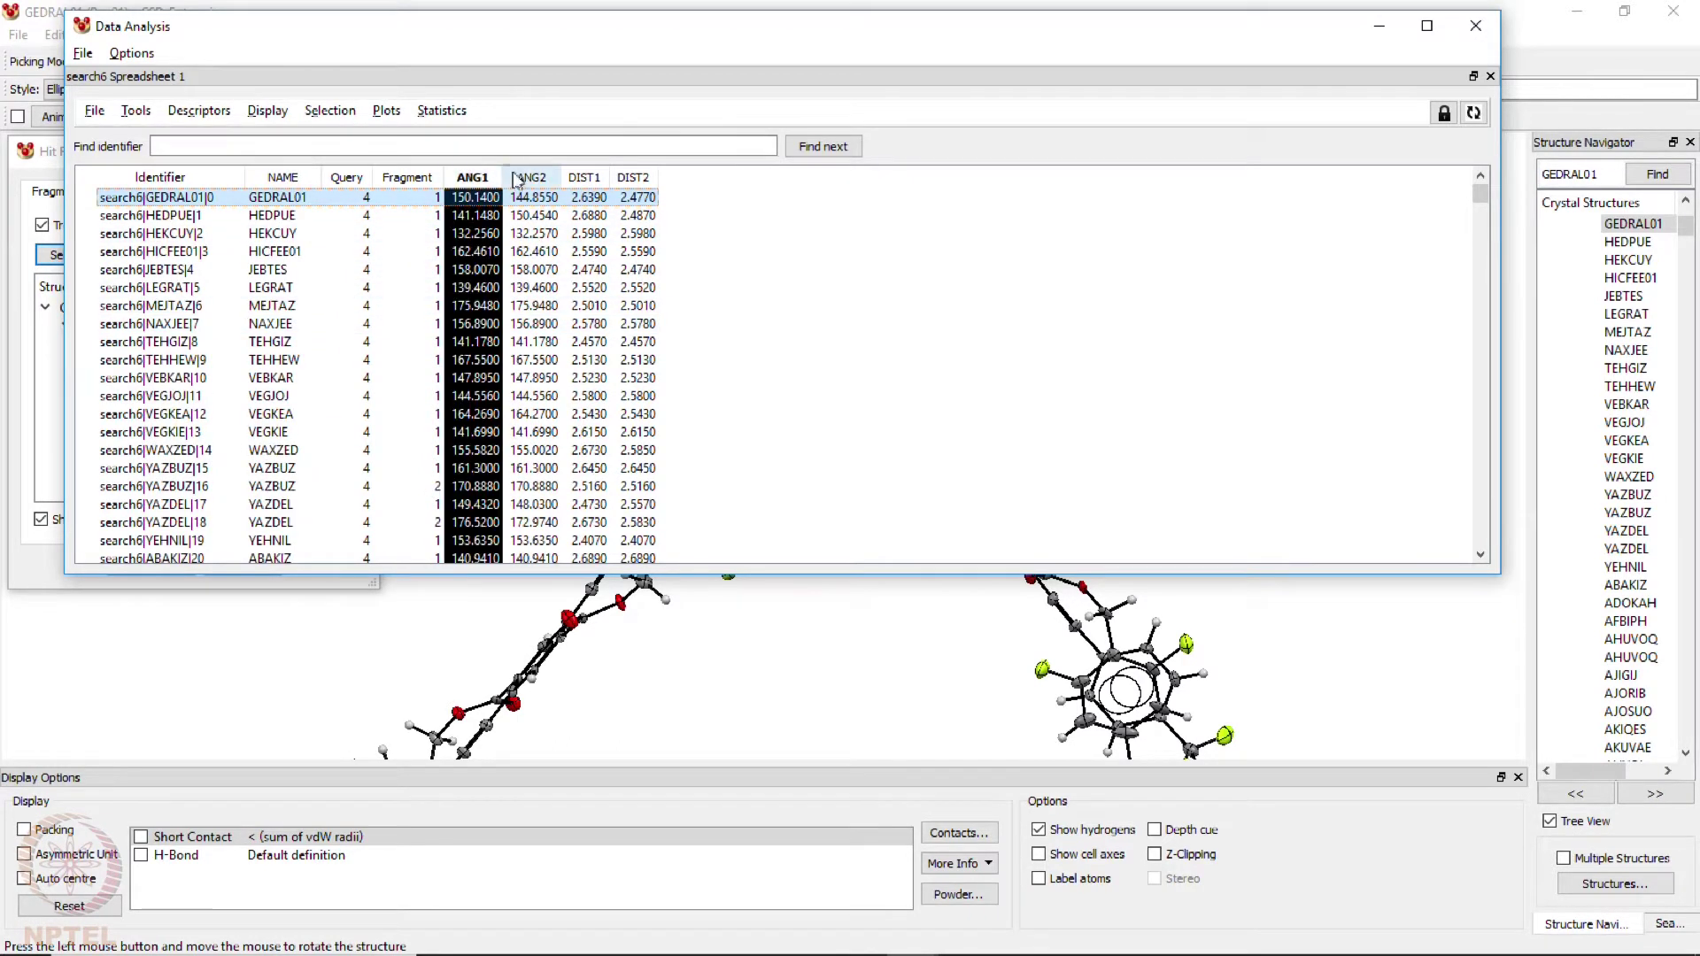
left_click(531, 177, "ctrl")
left_click(584, 177, "ctrl")
left_click(634, 177, "ctrl")
left_click(634, 177, "ctrl")
left_click(585, 177, "ctrl")
left_click(527, 177, "ctrl")
left_click(483, 180, "ctrl")
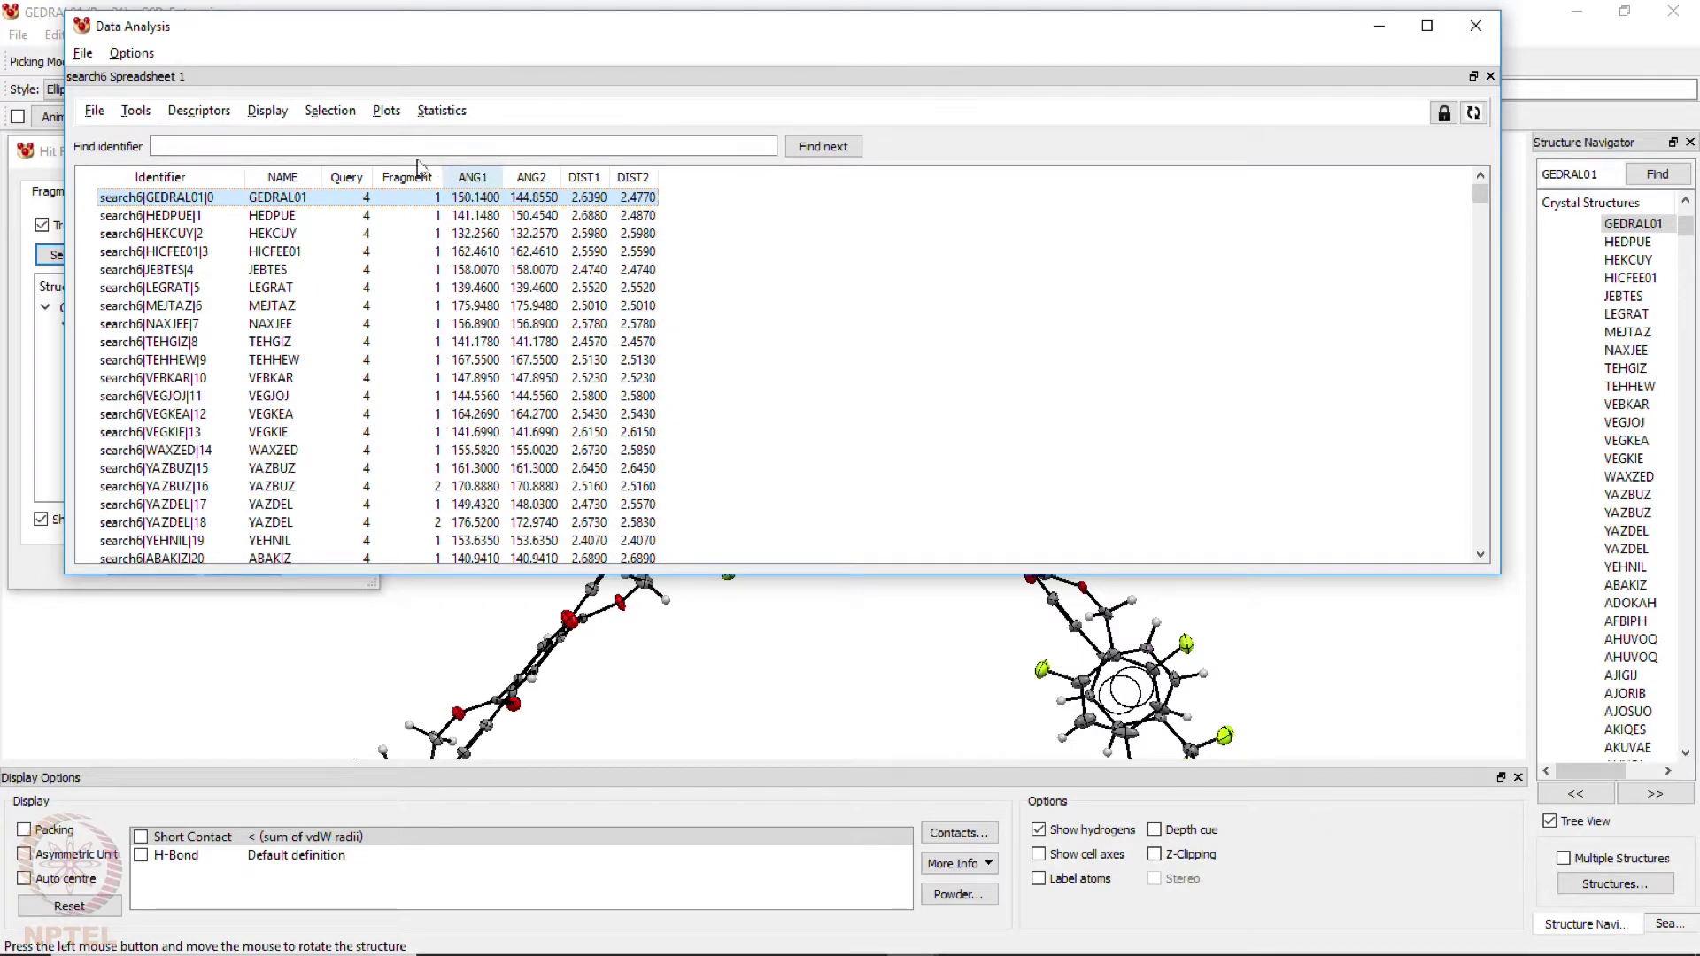
- Create a histogram from the search6 spreadsheet with Query as the descriptor
left_click(386, 111)
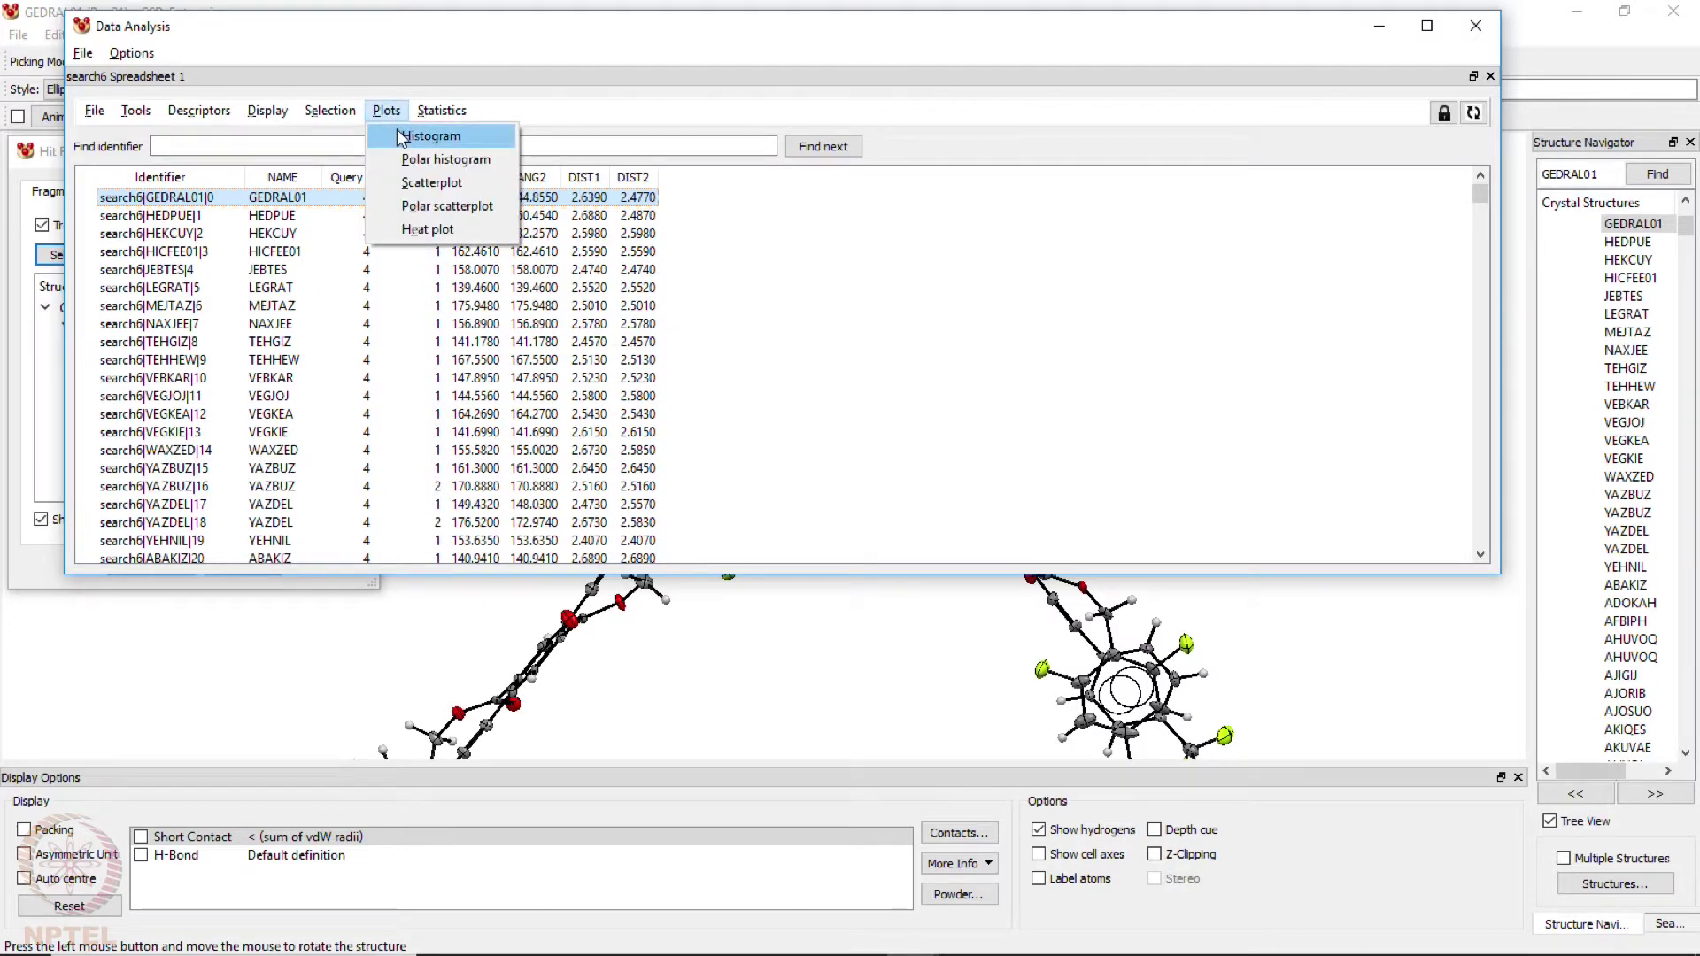
left_click(401, 138)
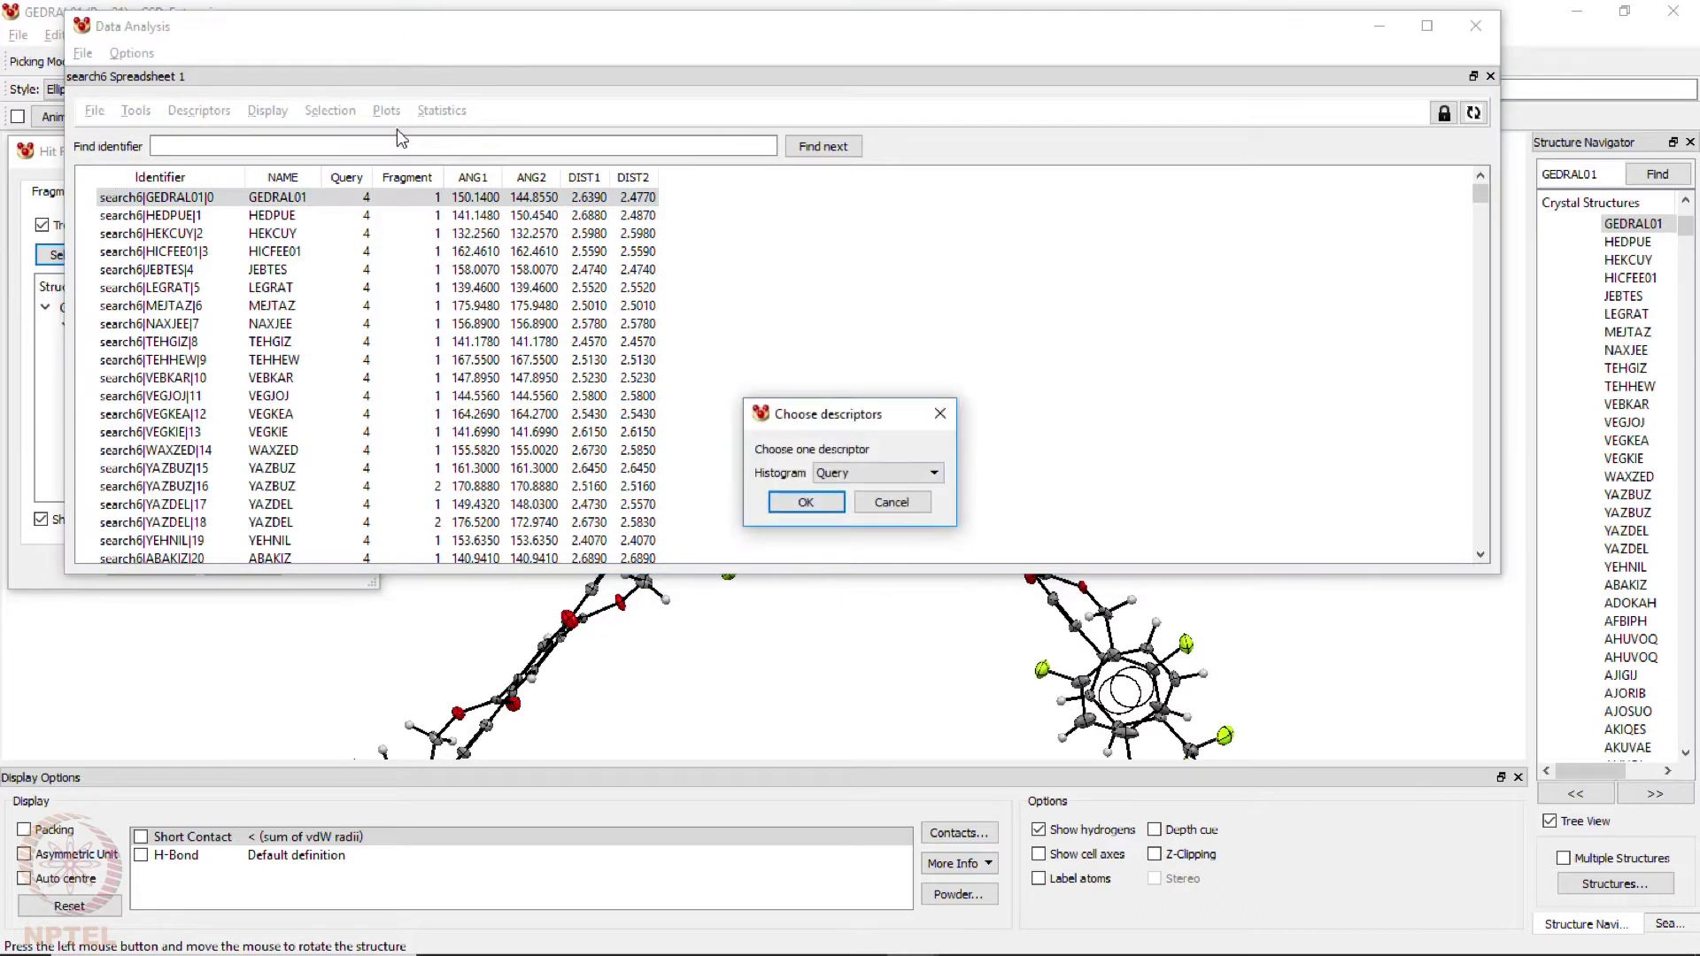
left_click(807, 502)
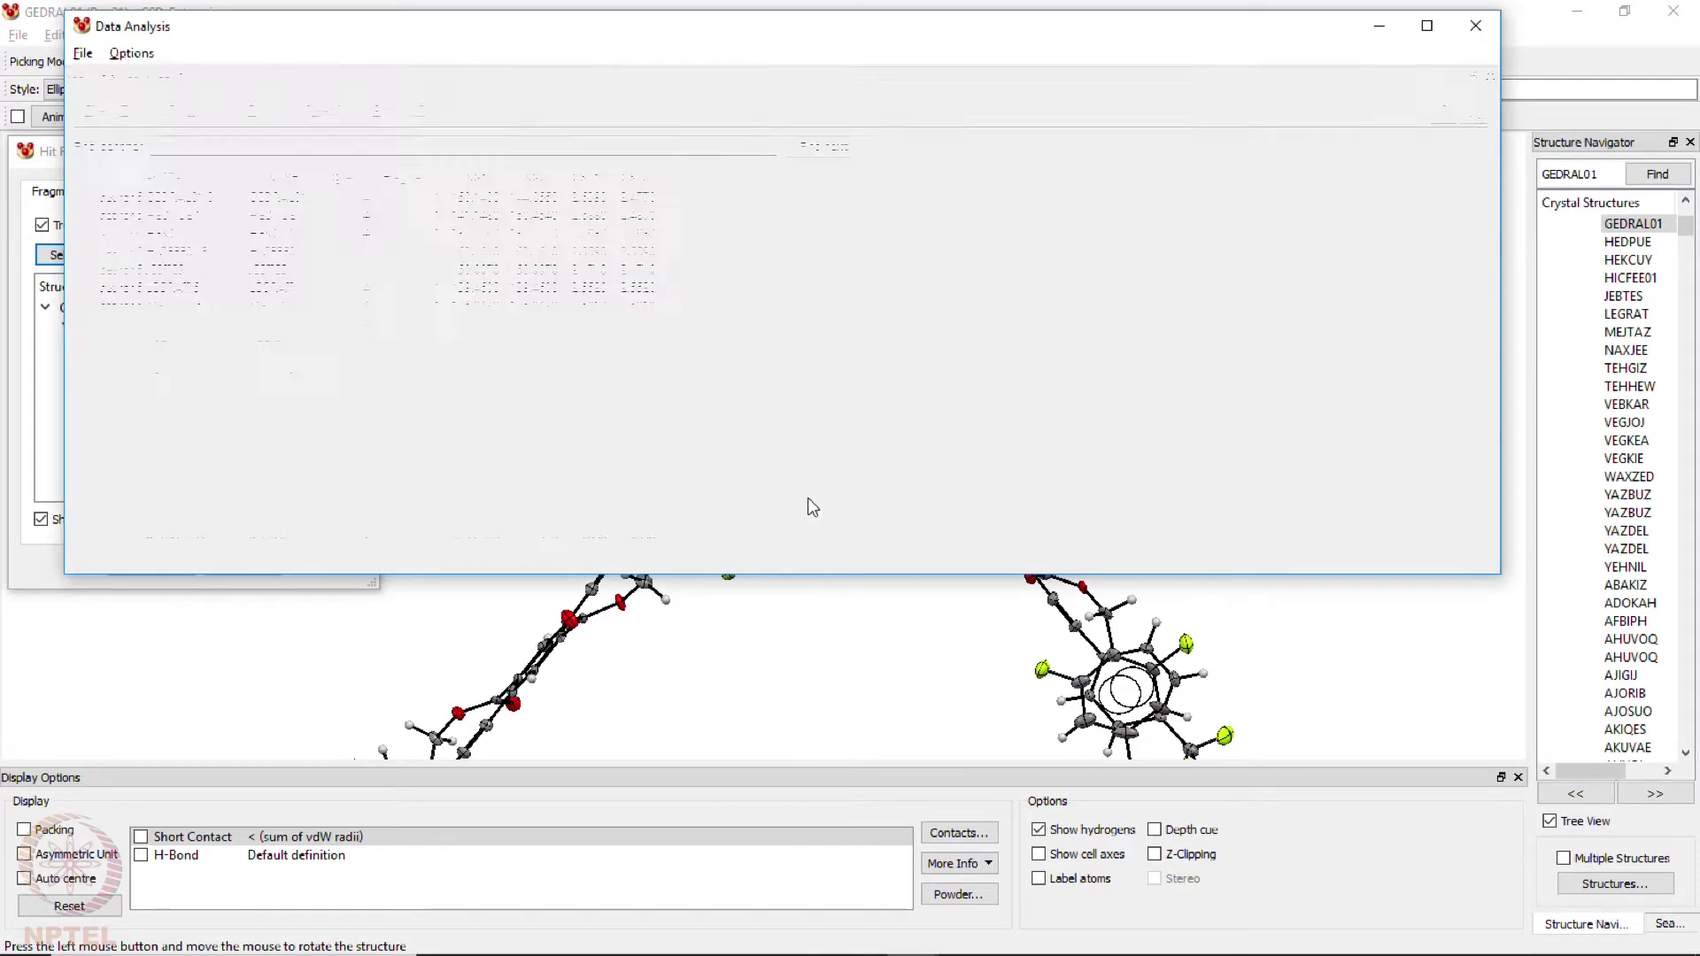
- Create a histogram of ANG1 from the search6 spreadsheet, and enlarge the Data Analysis window in width and height
left_click(475, 182)
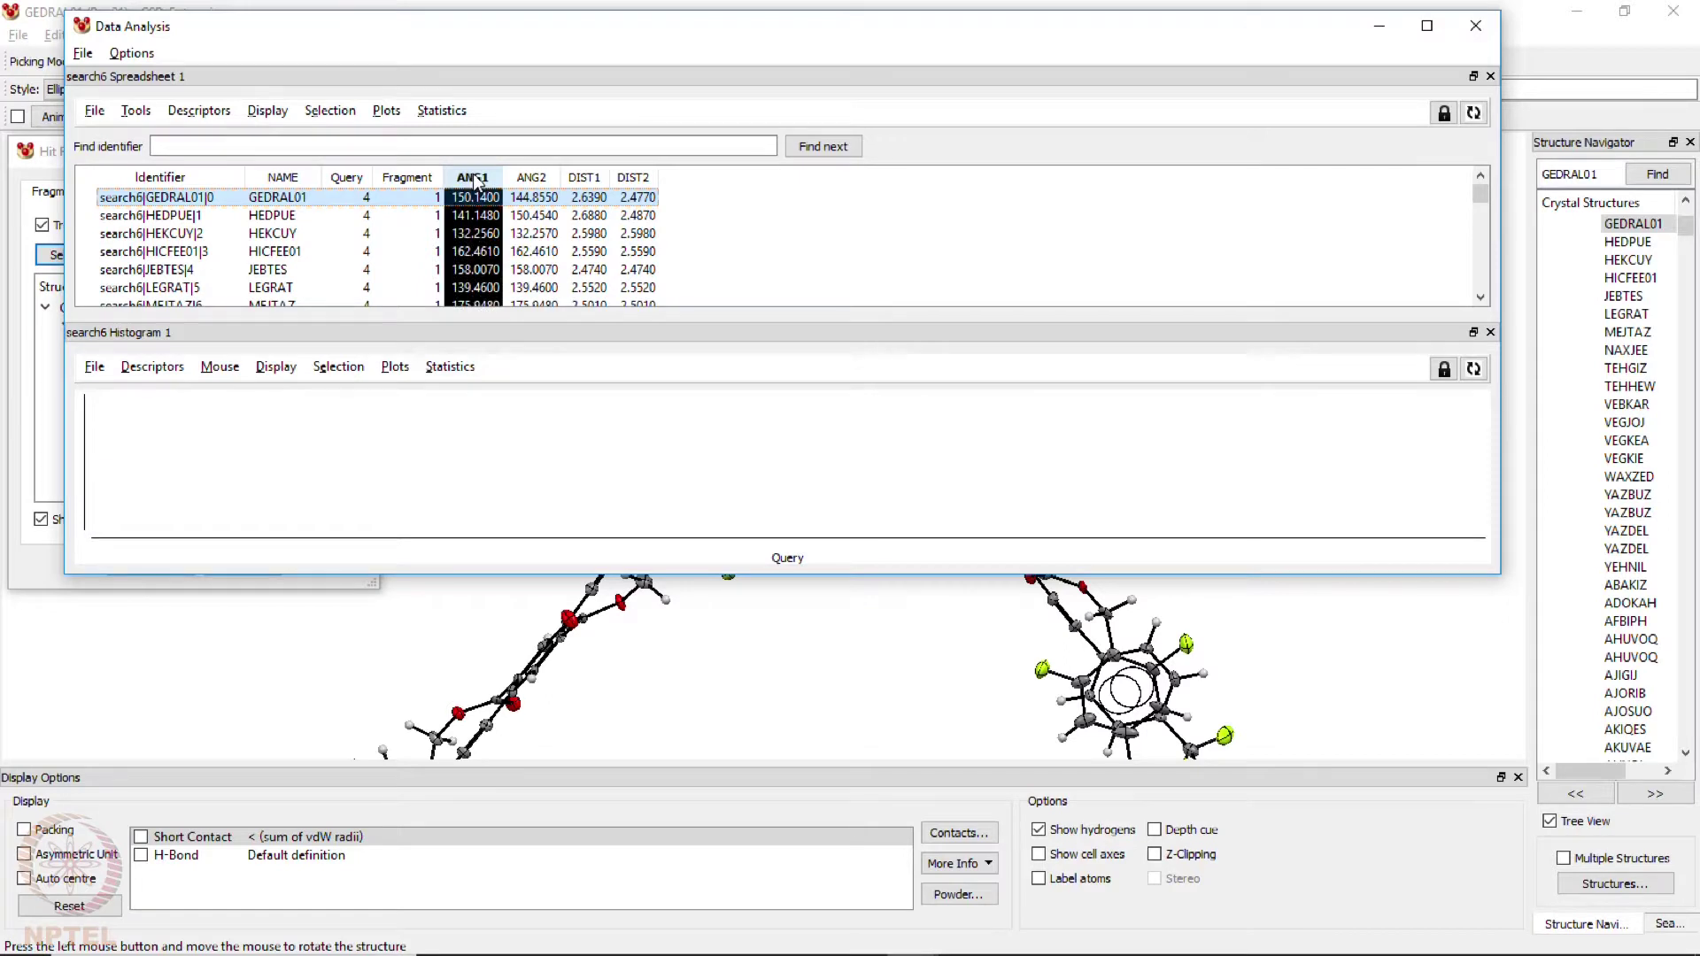
left_click(387, 113)
left_click(412, 141)
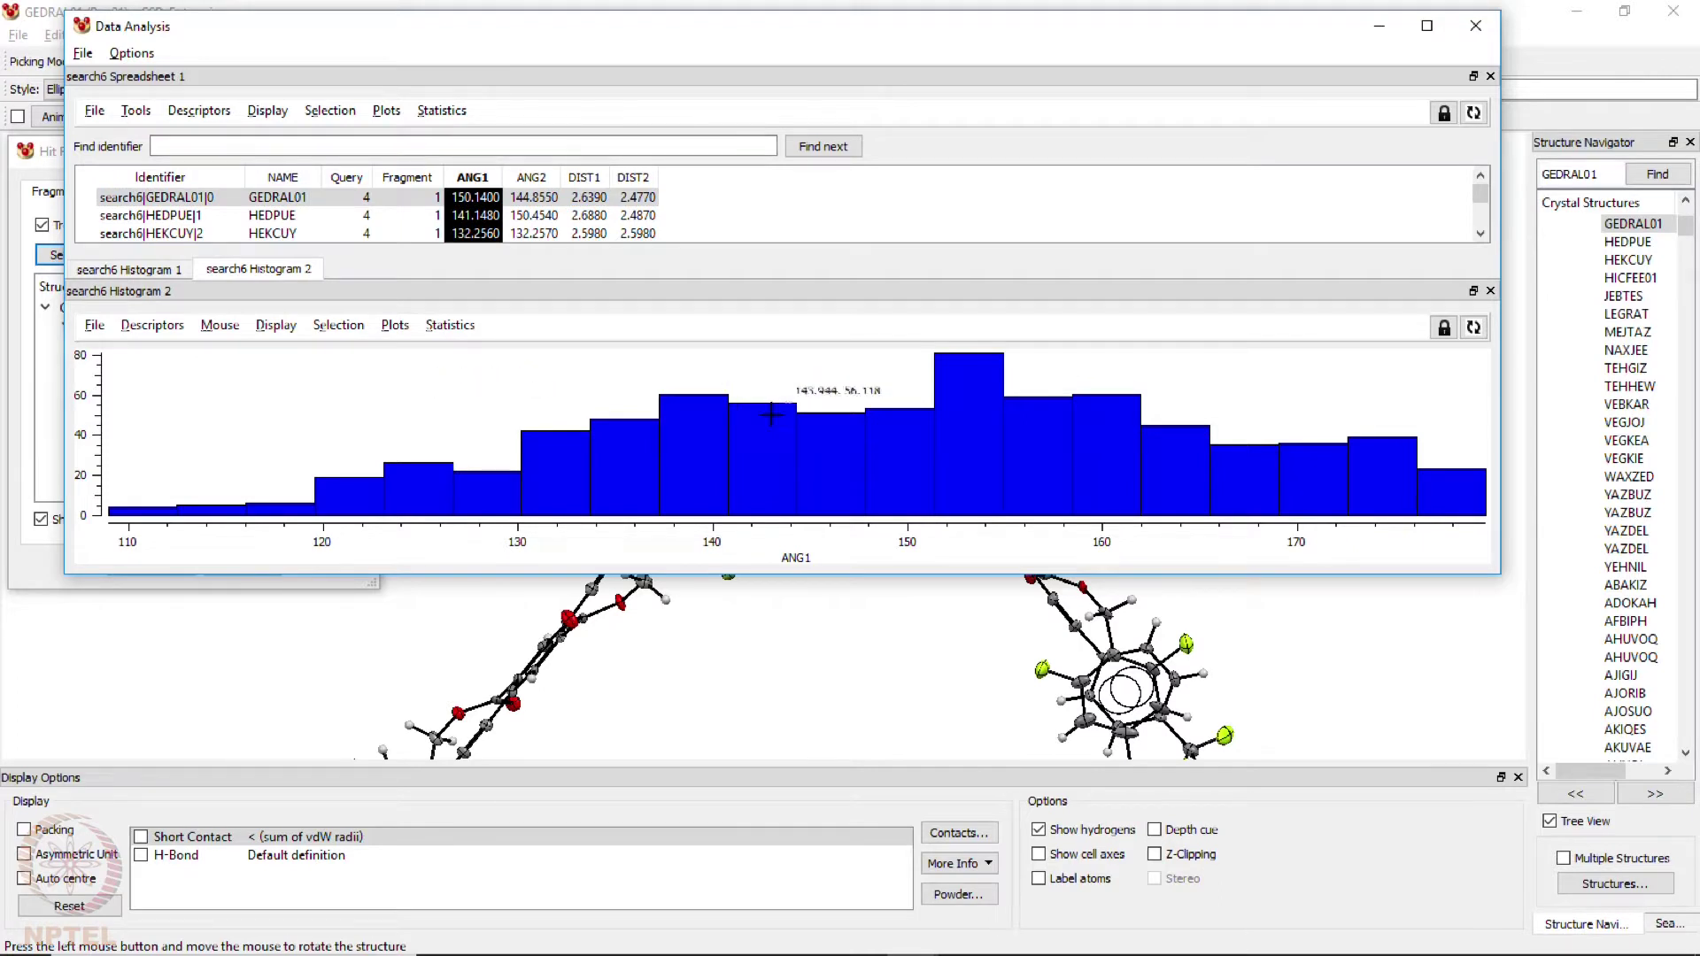
left_click_drag(1503, 574, 1654, 573)
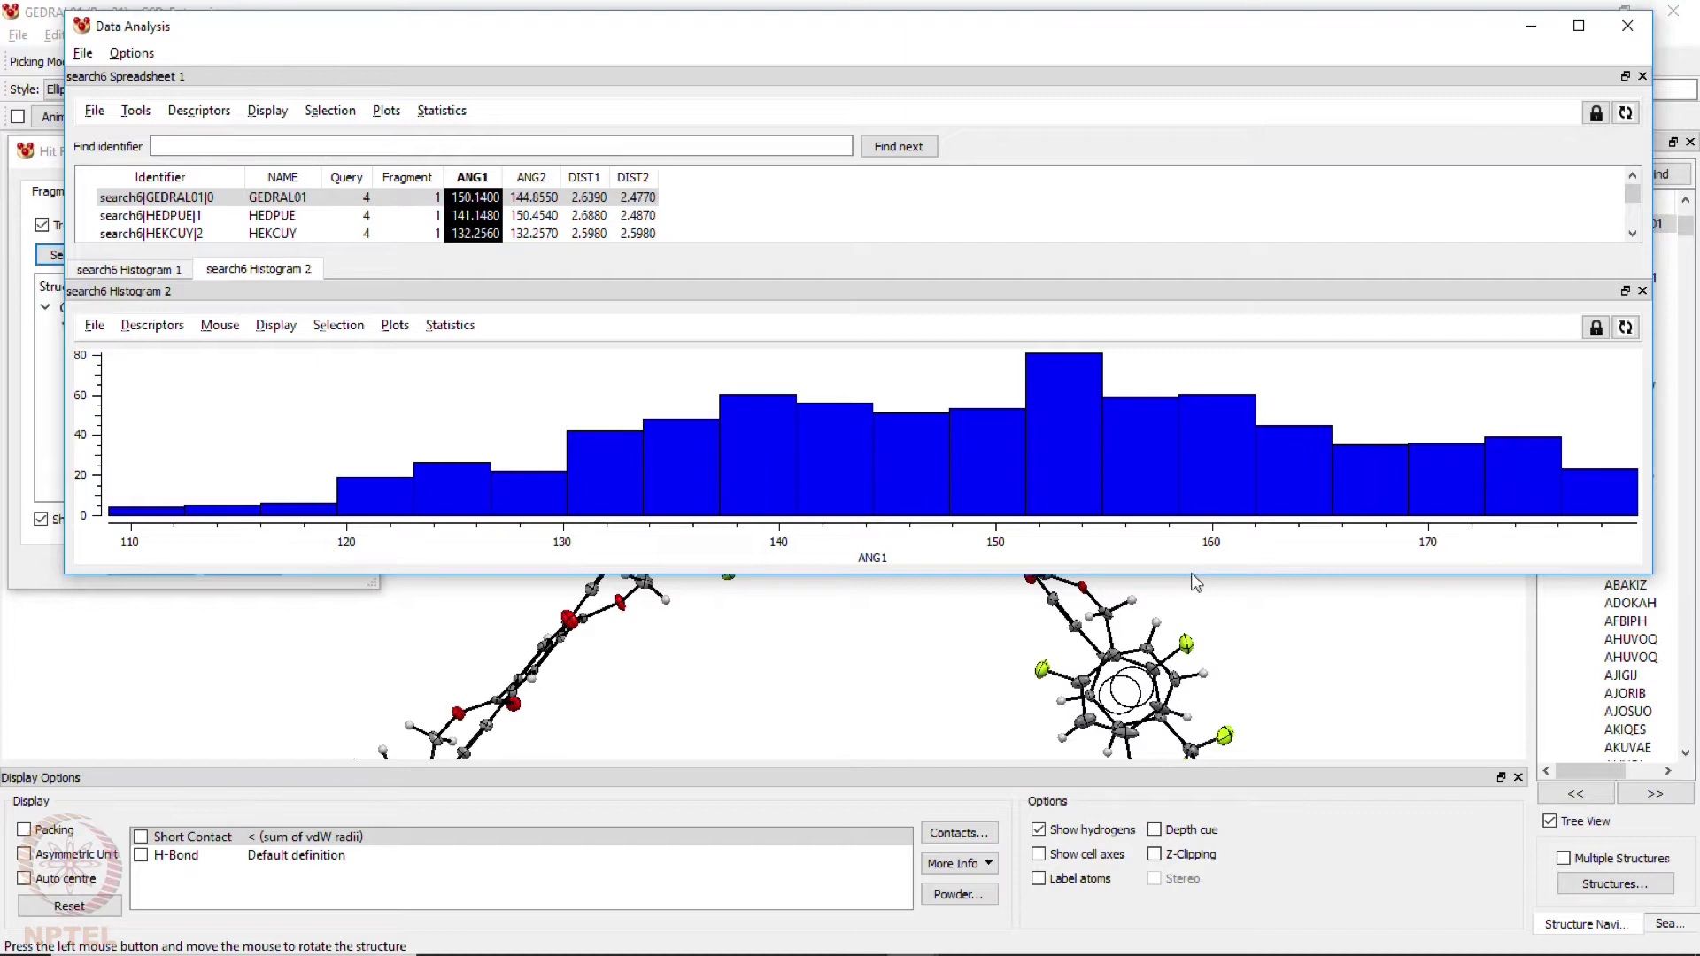
left_click_drag(1197, 574, 1206, 833)
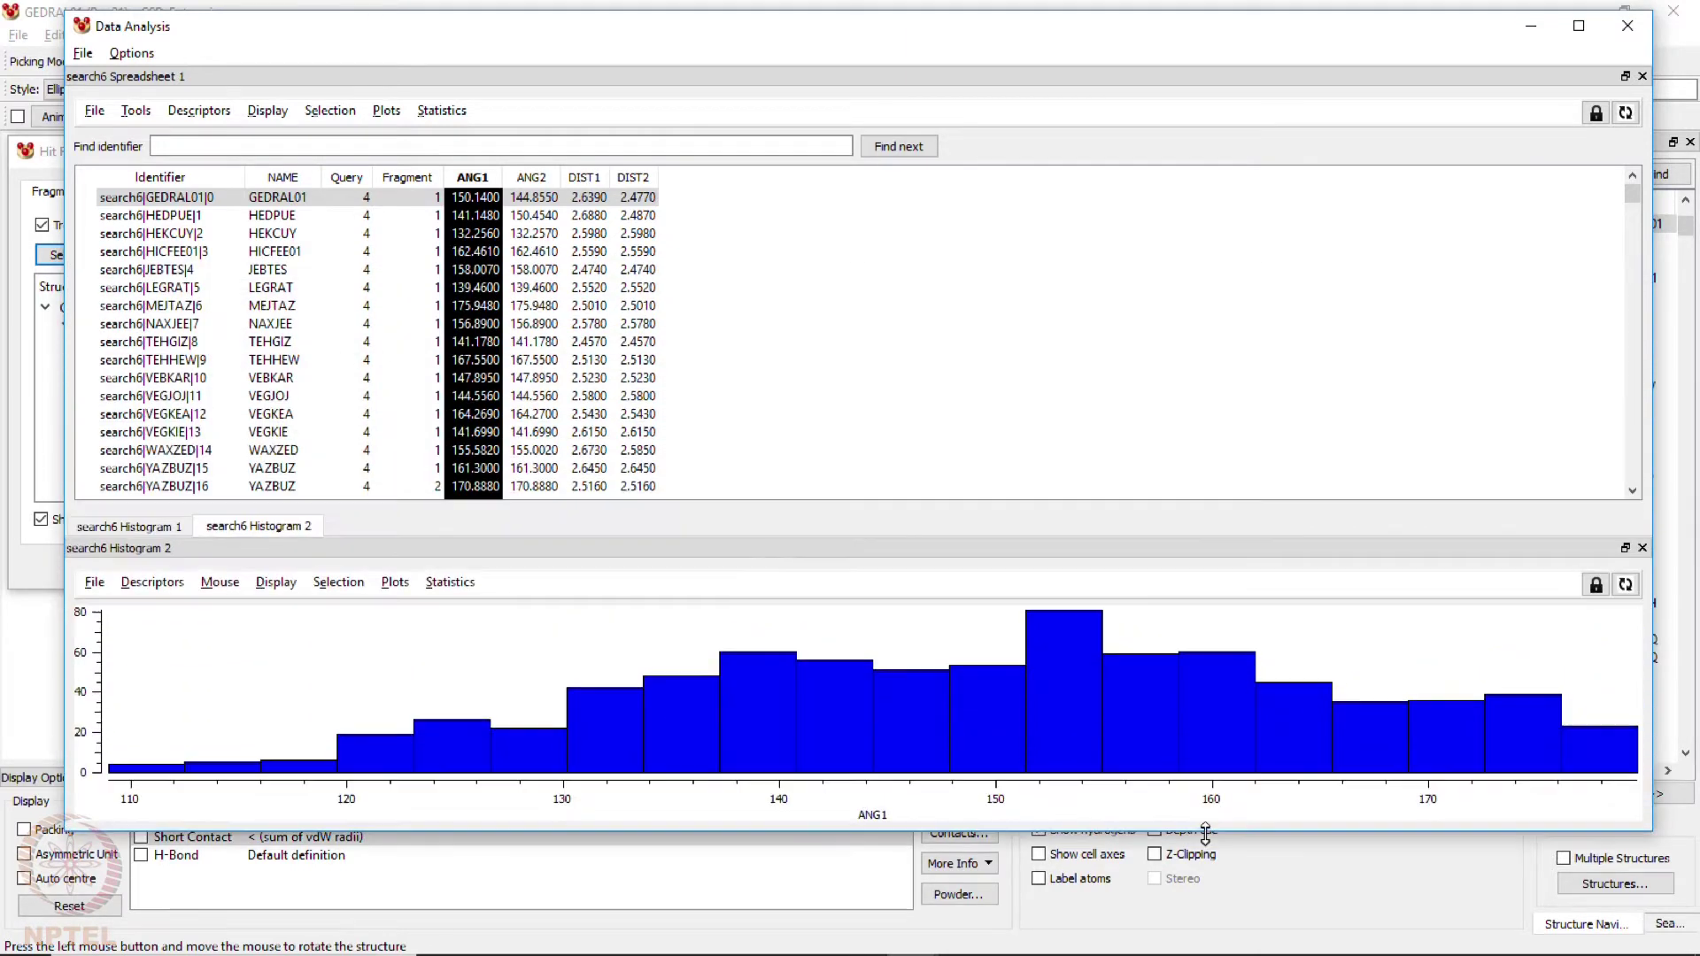
left_click(892, 501)
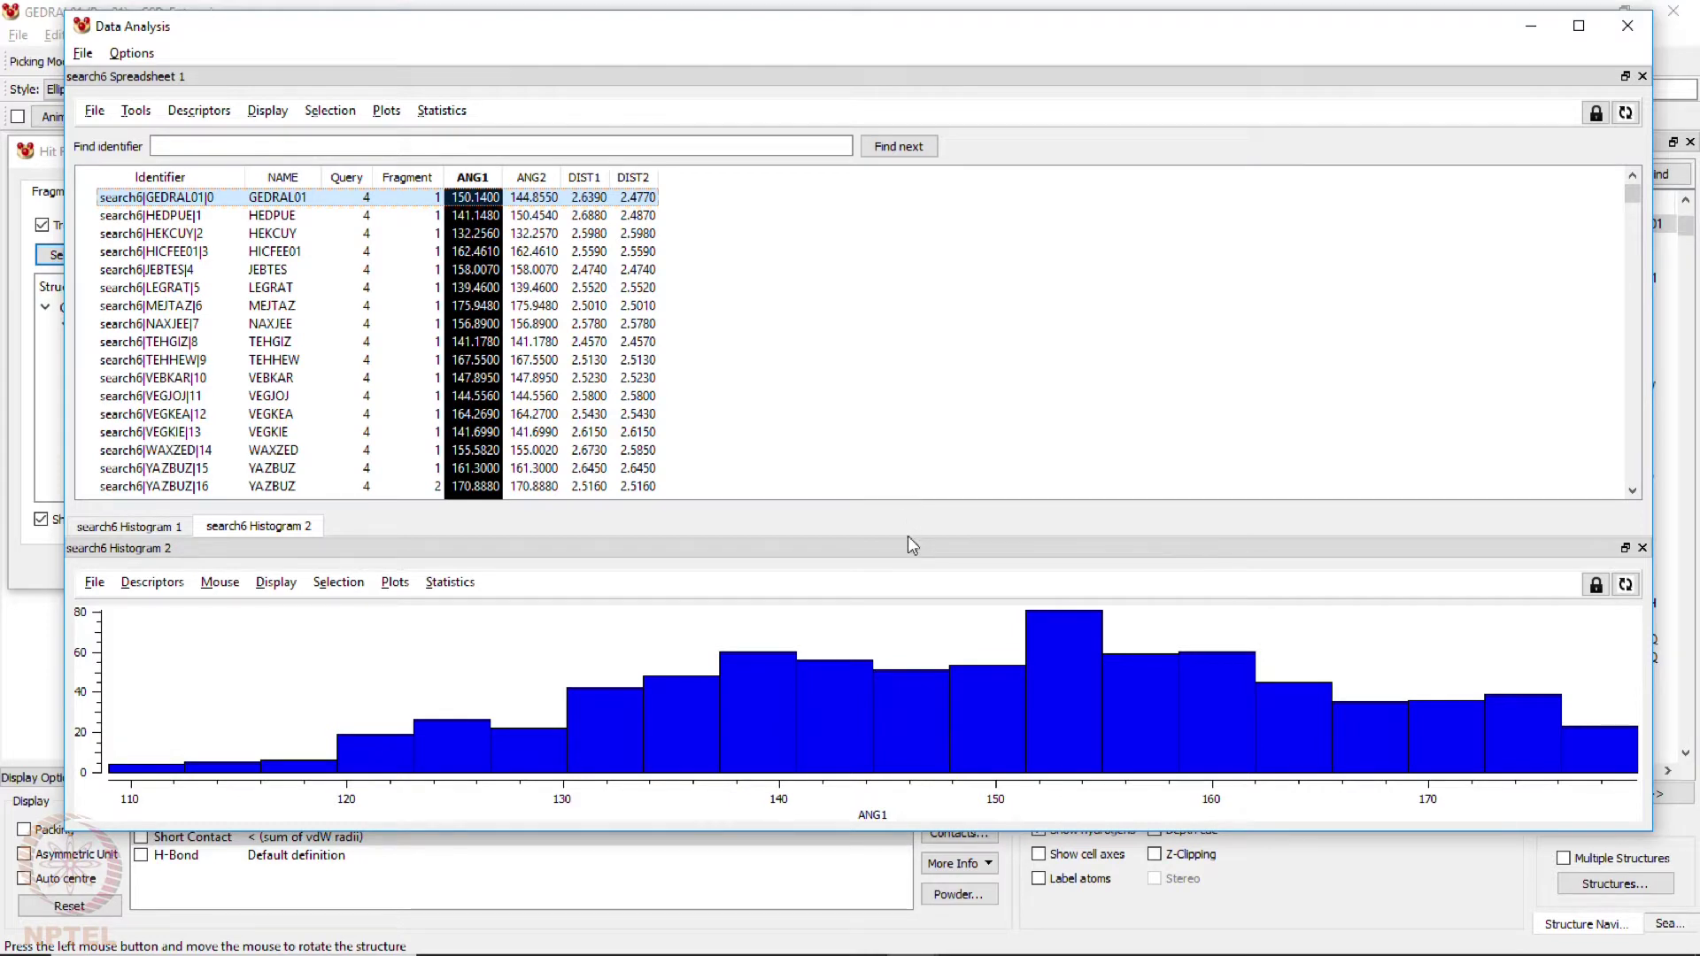
left_click(1021, 631)
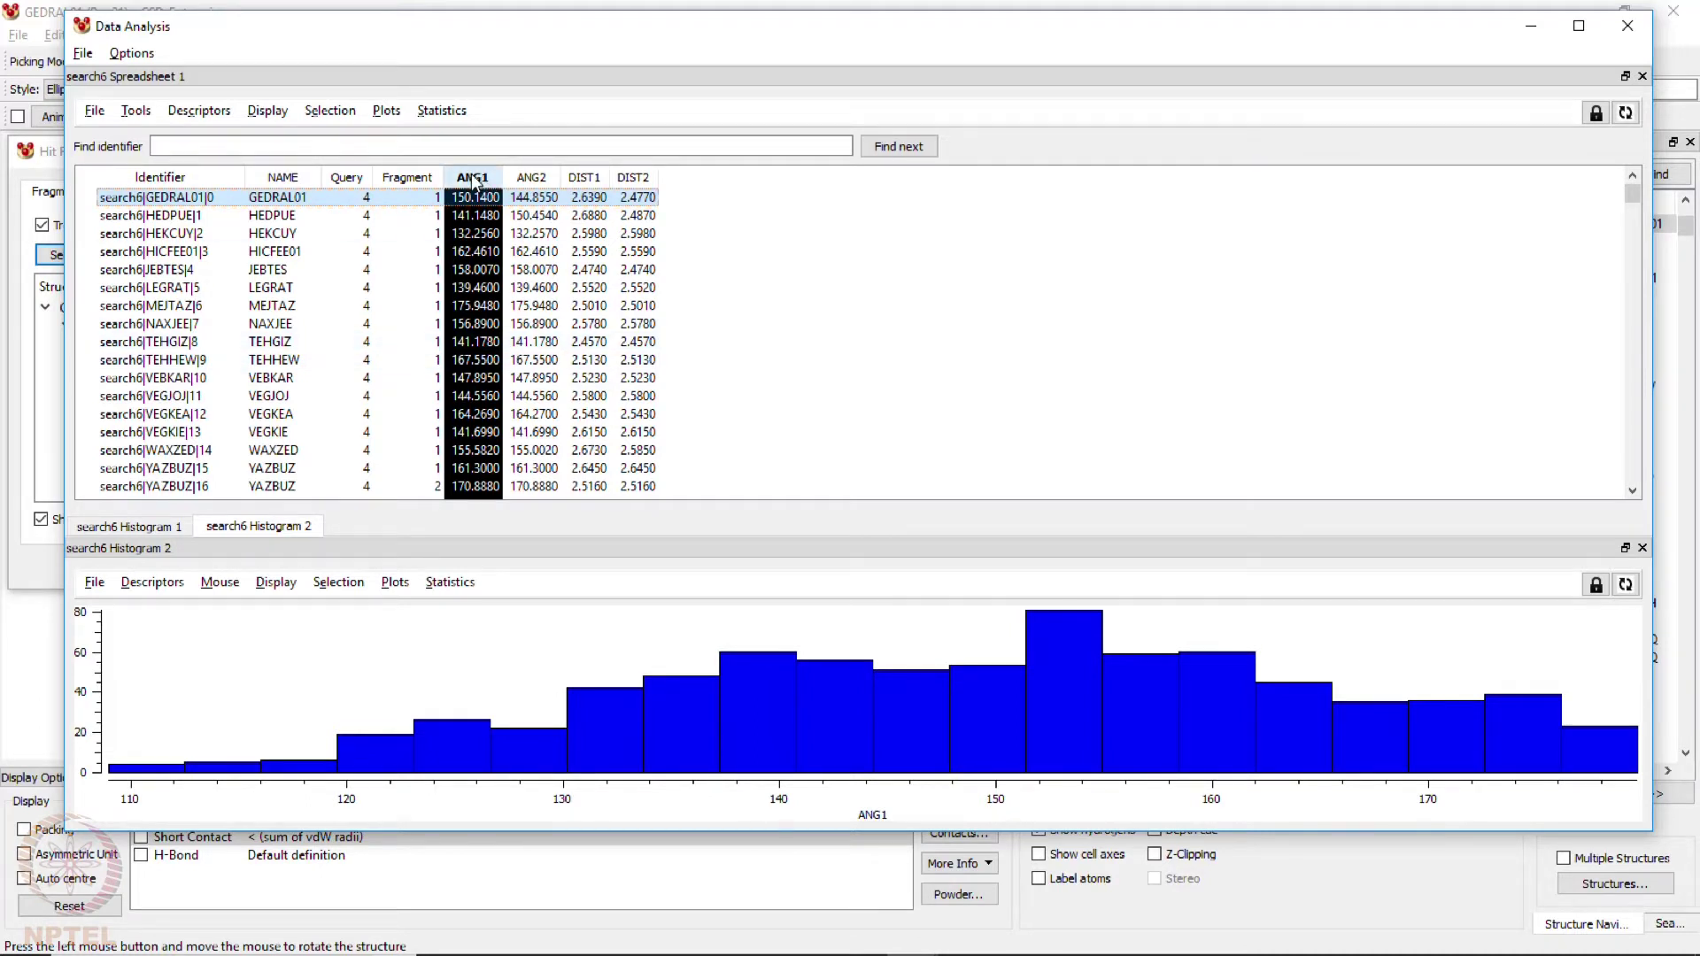
- Create two separate histograms from the search6 spreadsheet, one of ANG2 and one of DIST1
left_click(532, 177)
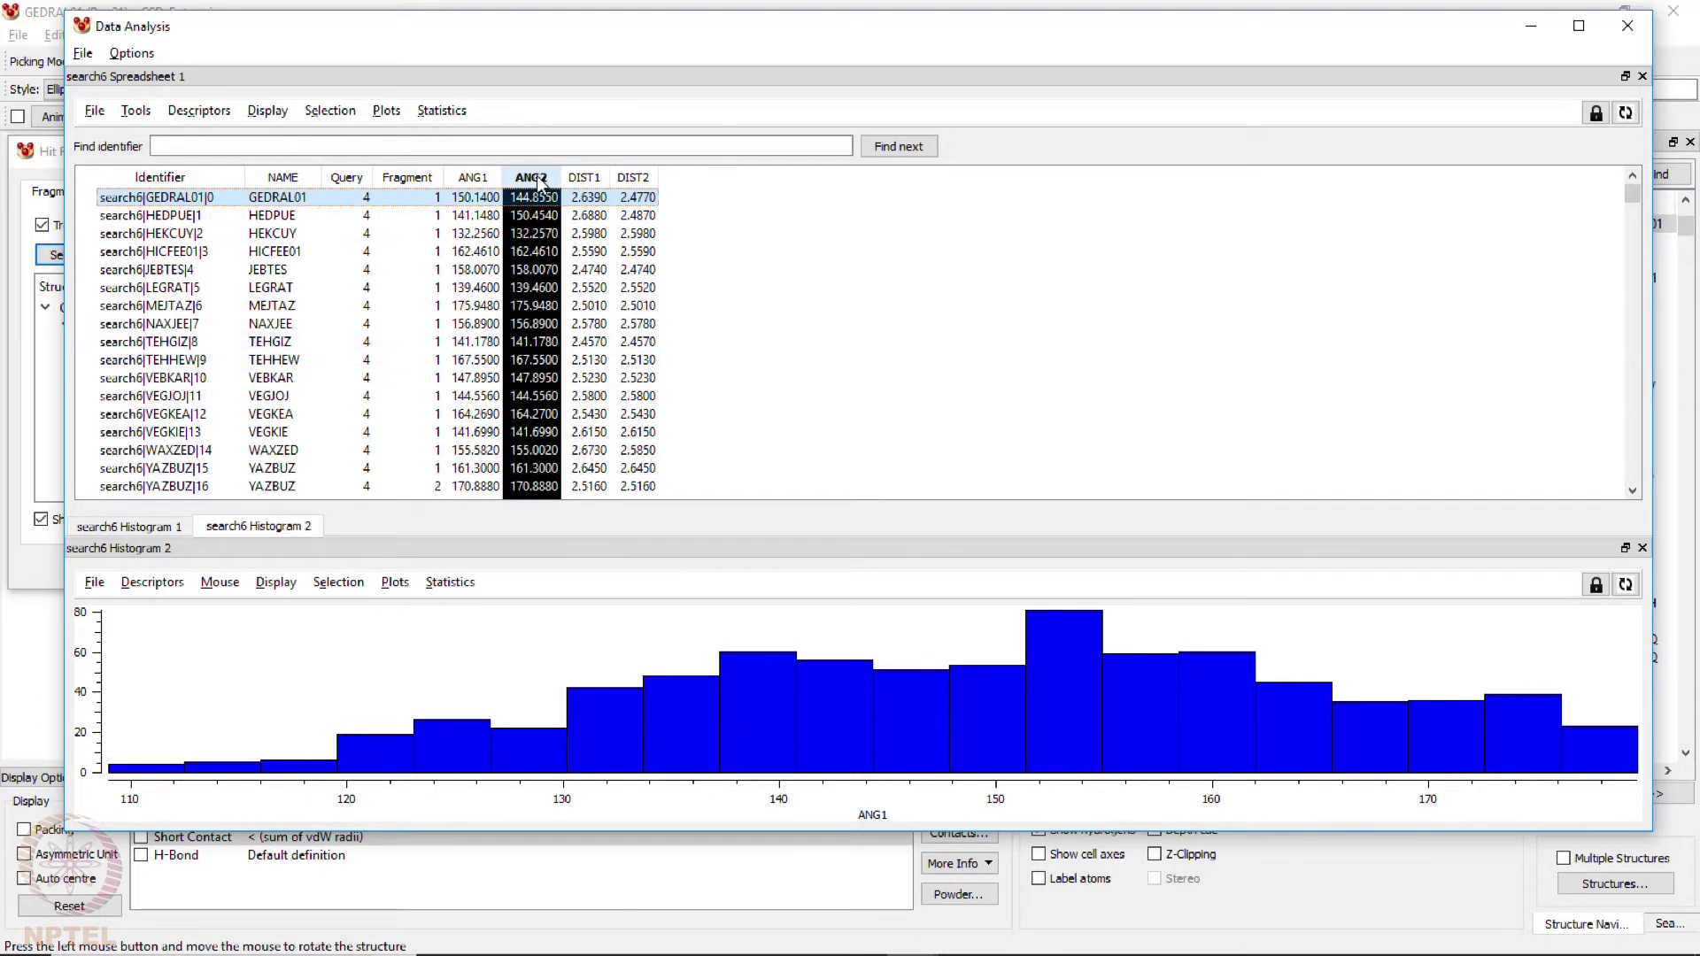
left_click(386, 111)
left_click(410, 135)
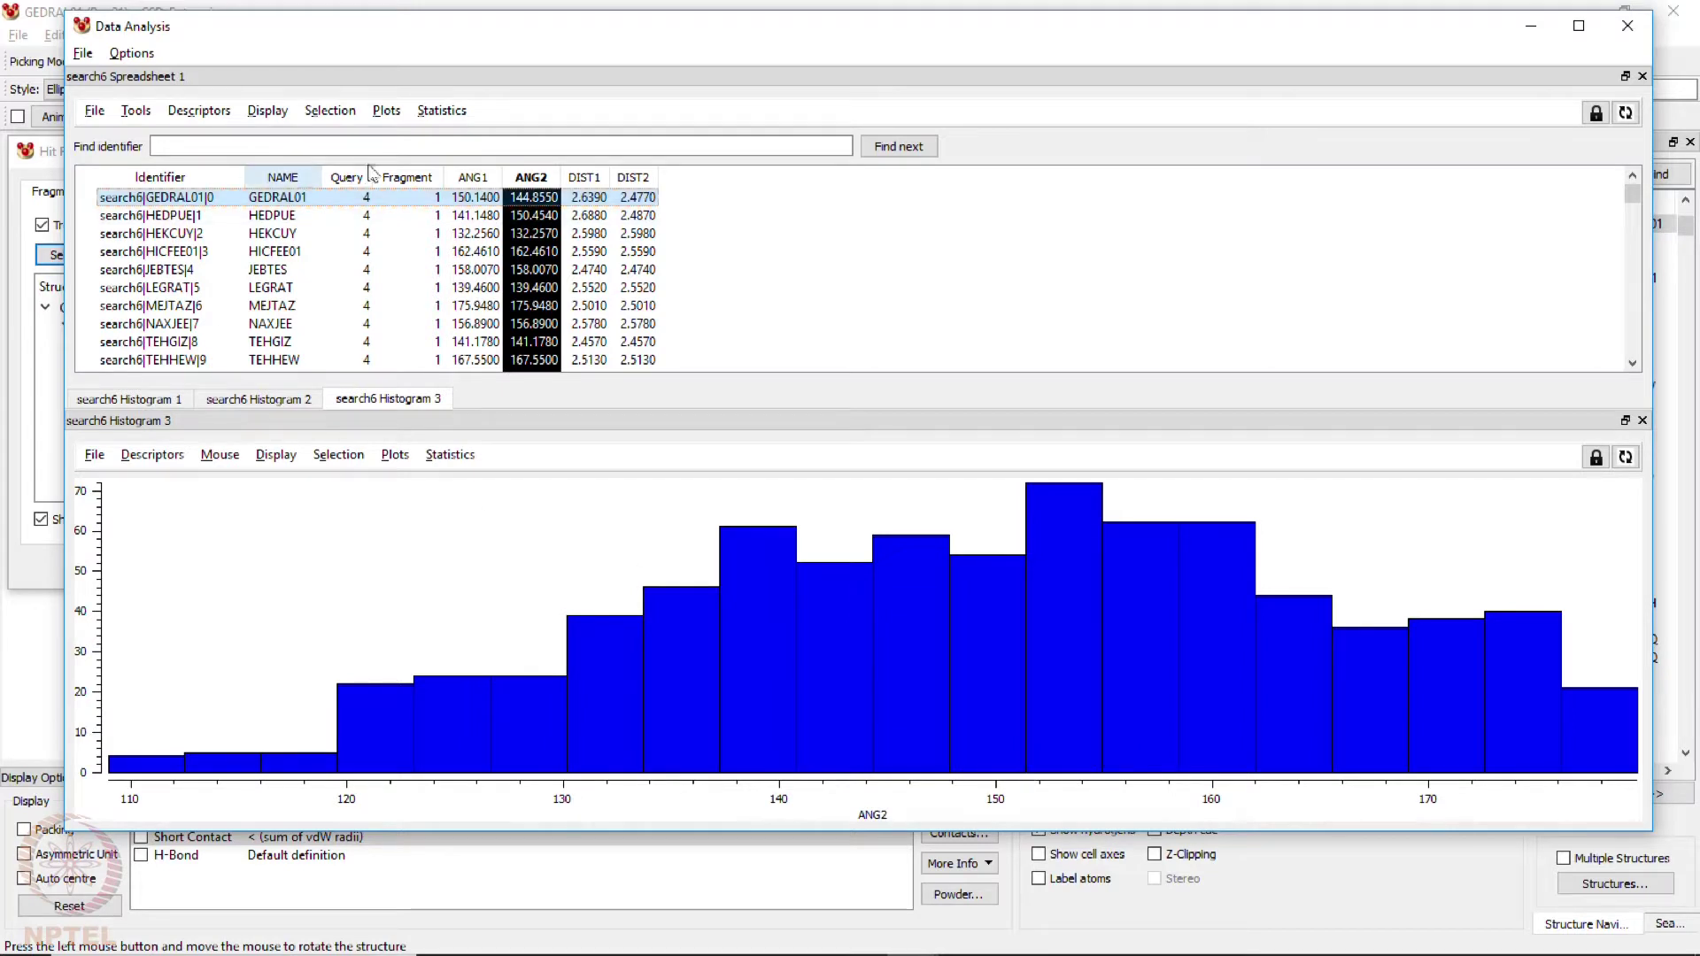
left_click(584, 177, "ctrl")
left_click(523, 179, "ctrl")
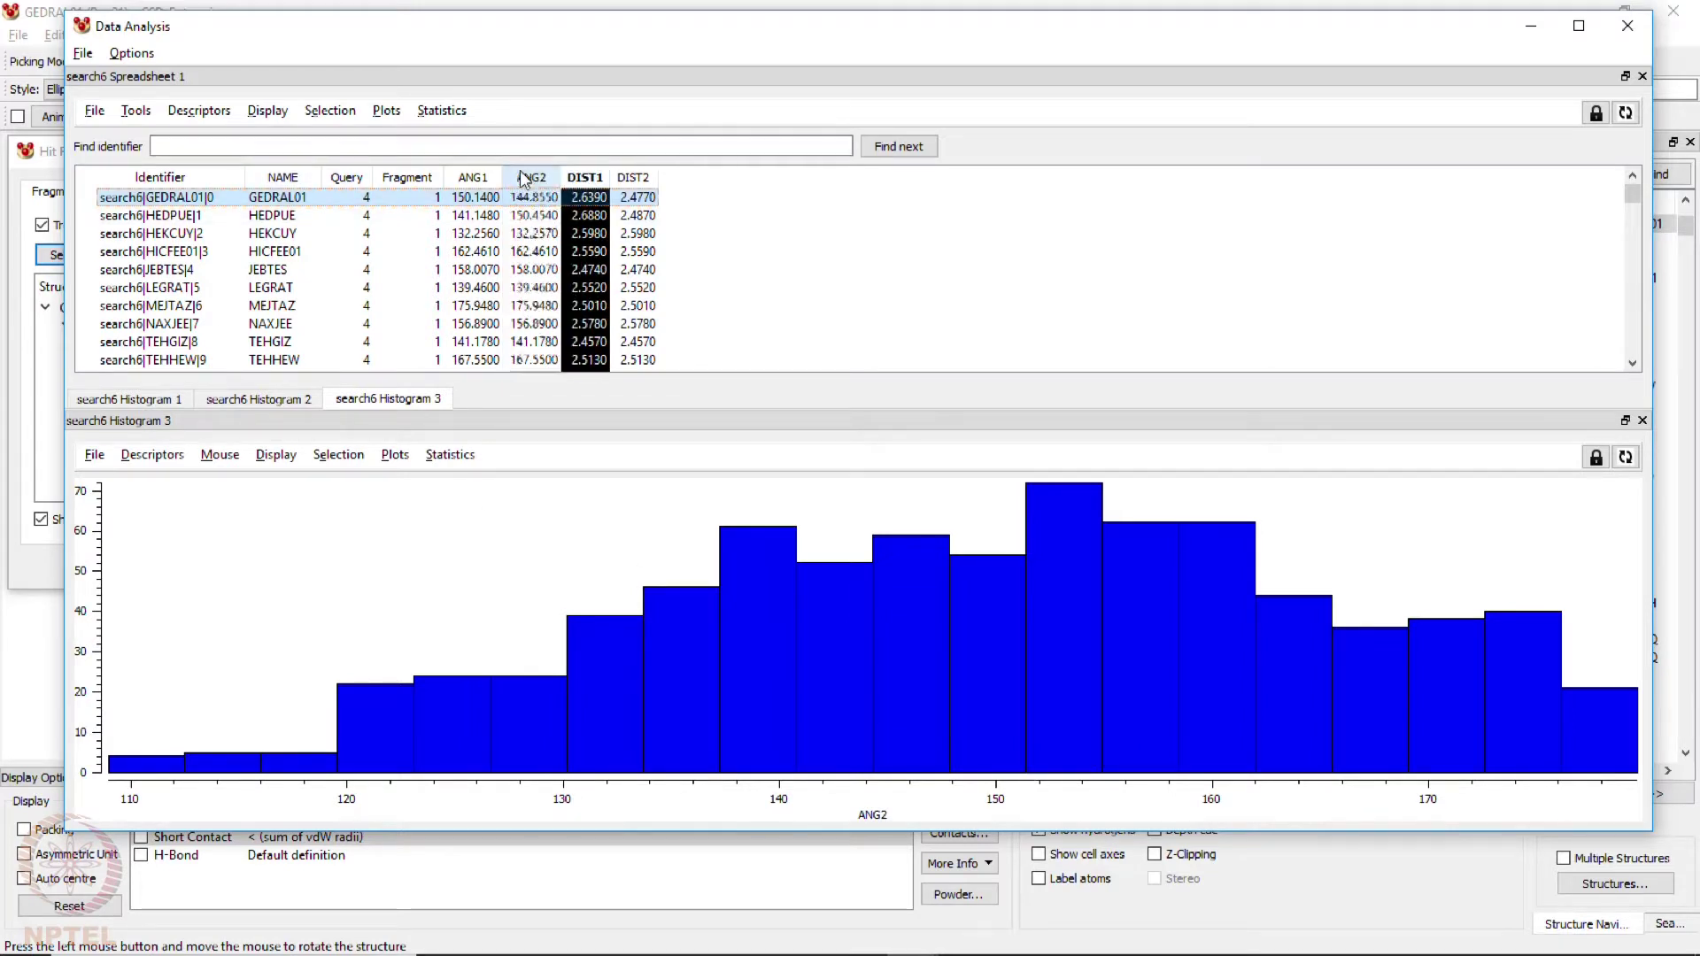
left_click(386, 110)
left_click(410, 142)
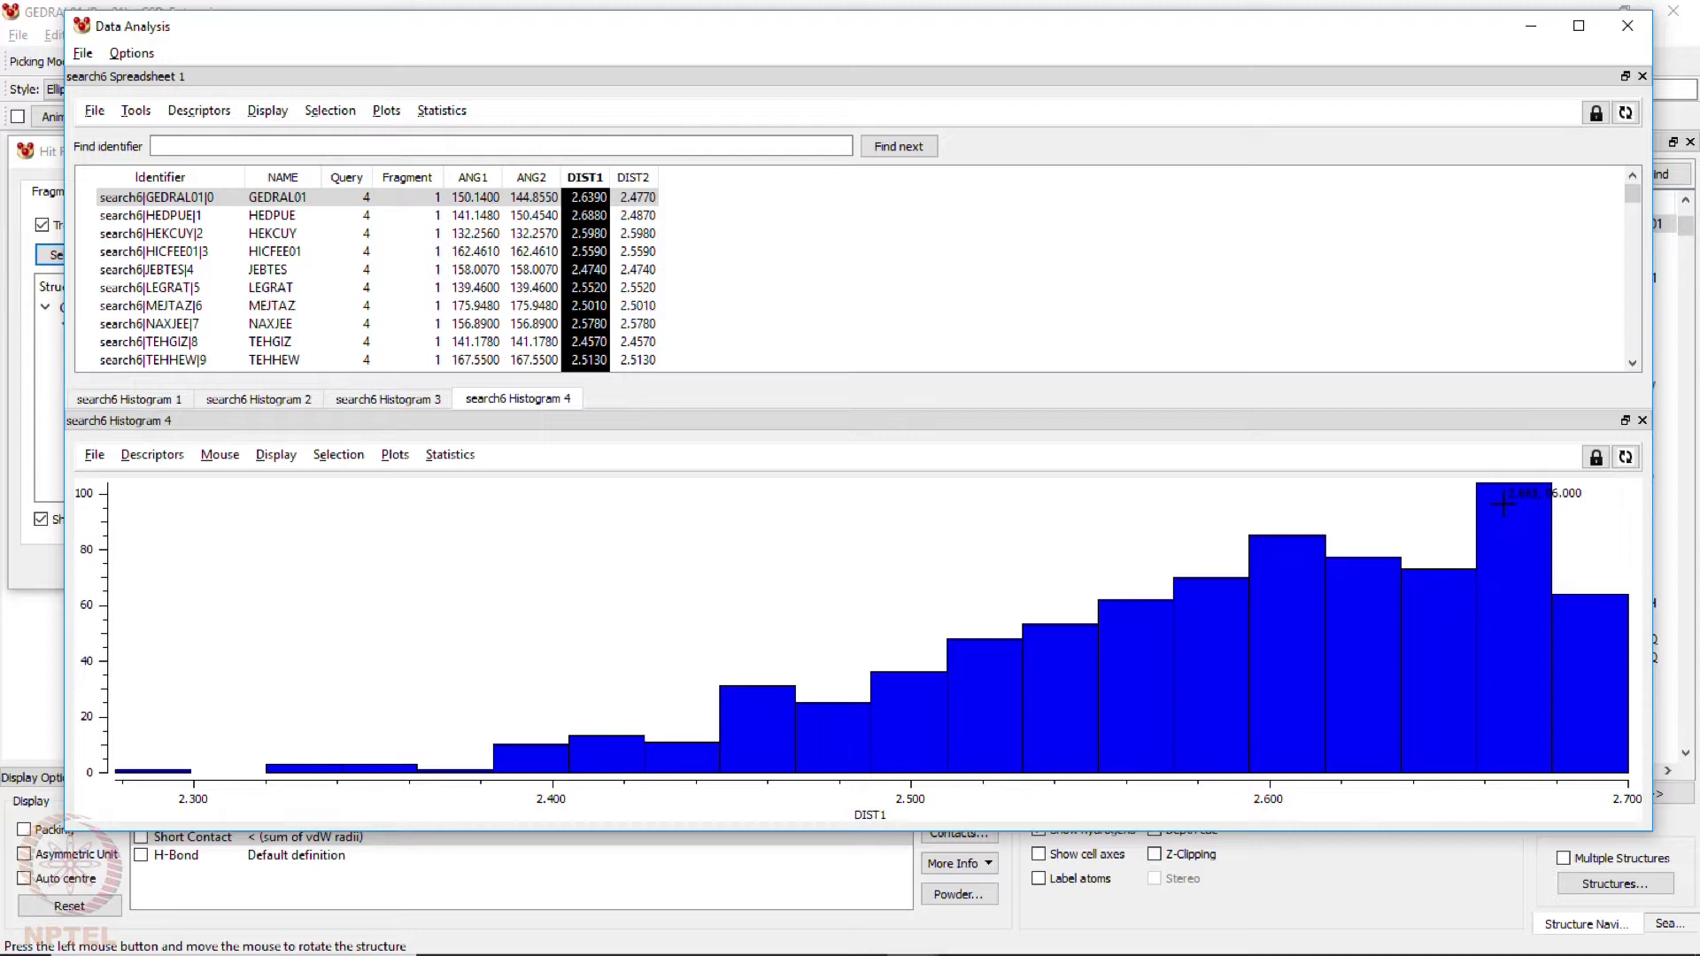
- Create a histogram of DIST2 alone from the search6 spreadsheet
left_click(585, 177)
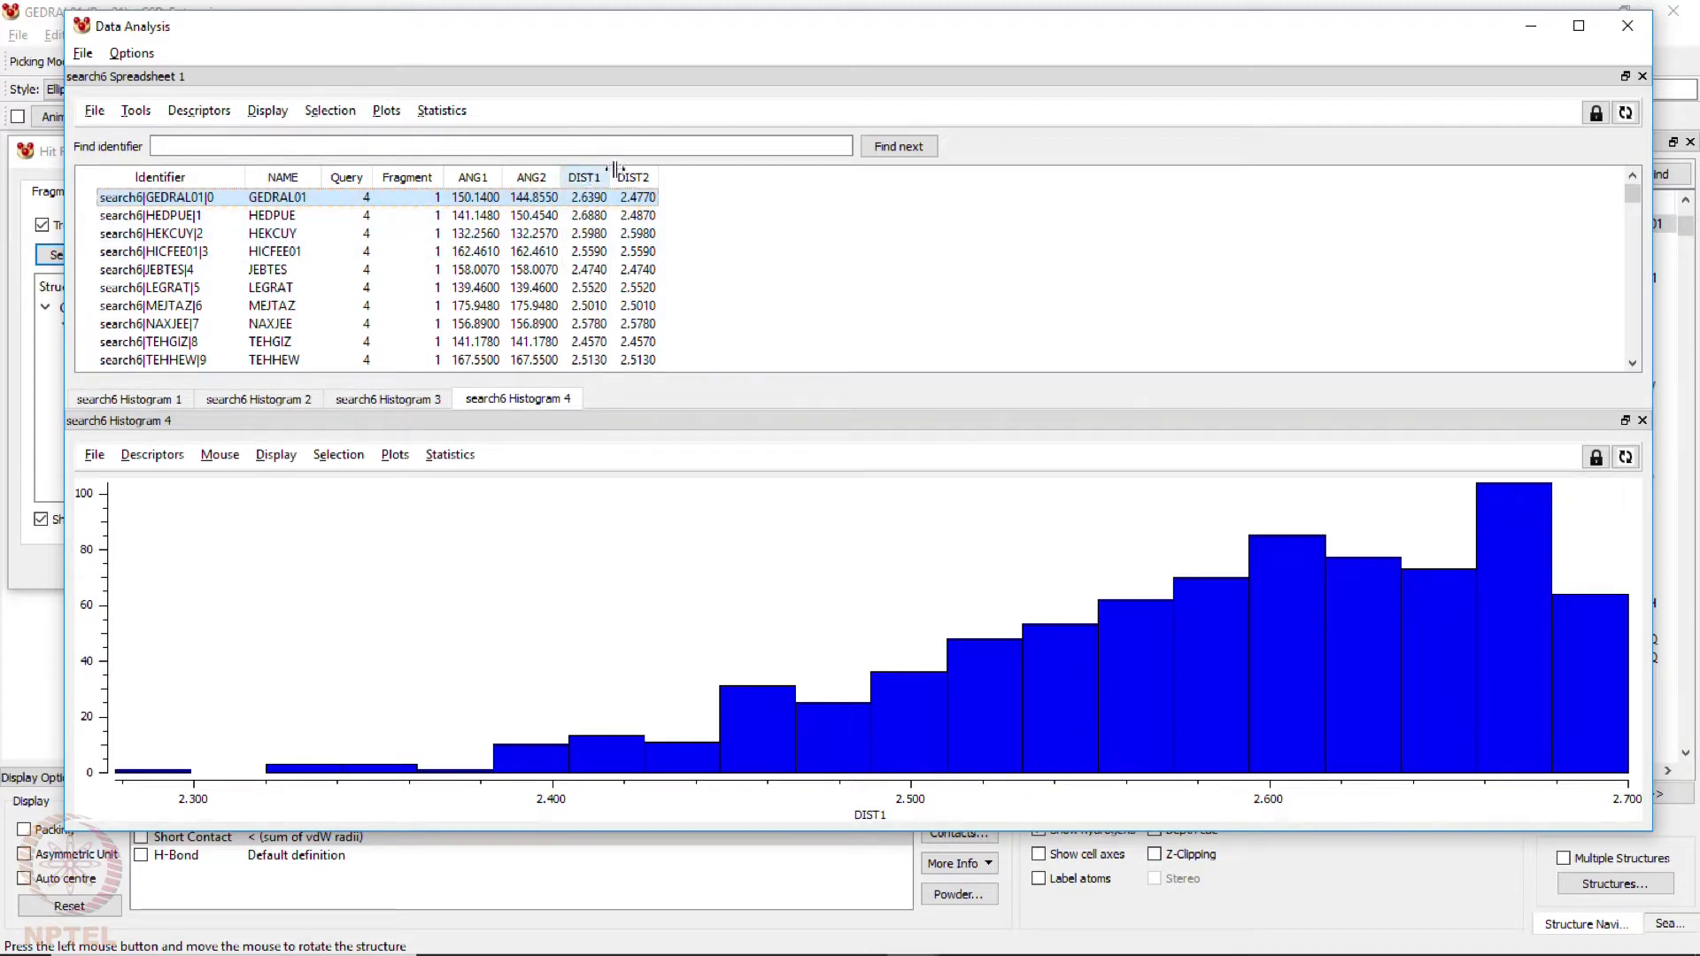
left_click(633, 178)
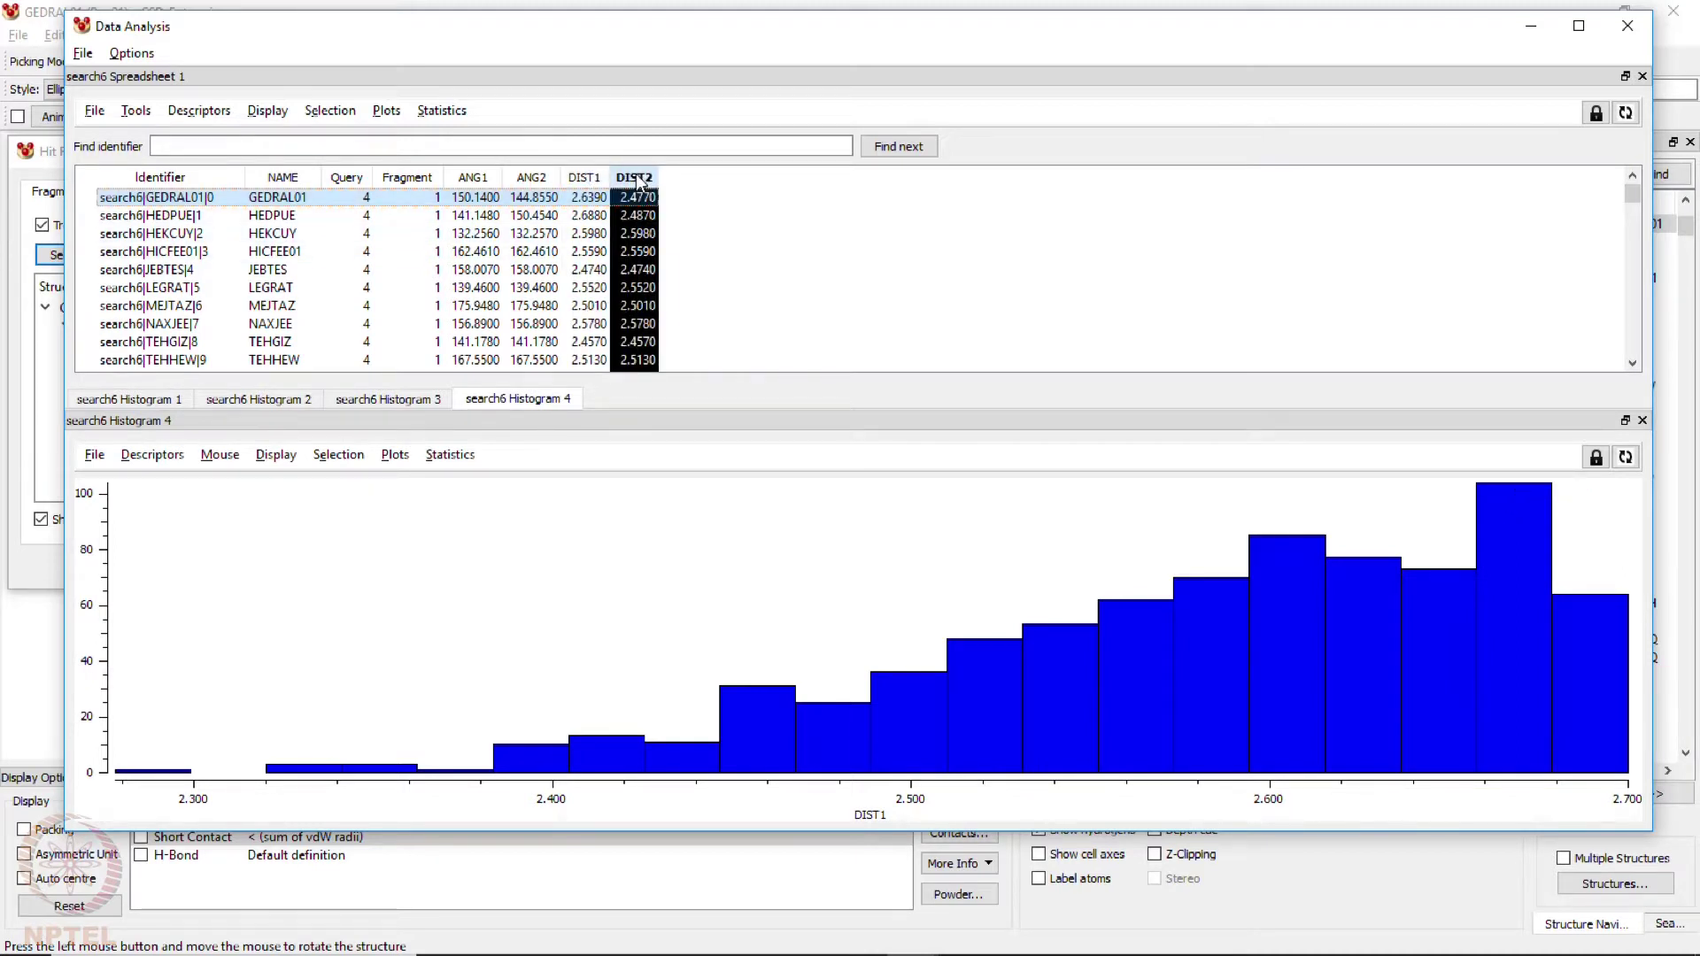
left_click(386, 110)
left_click(423, 136)
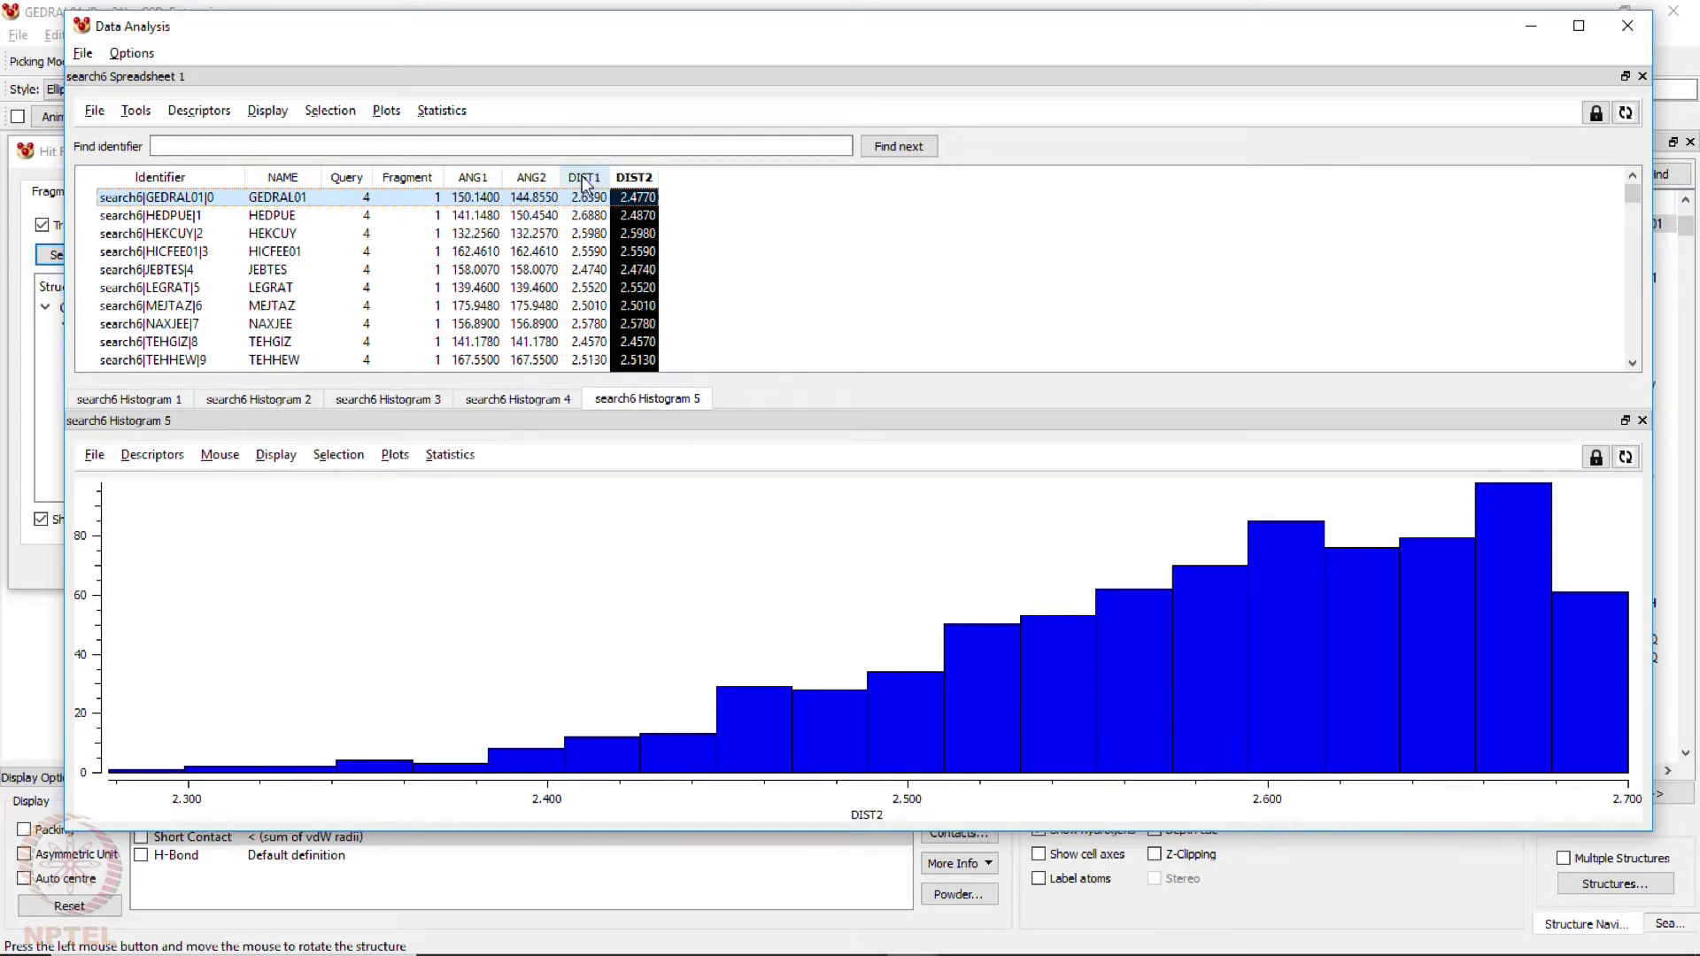
- Add DIST1 to the selected DIST2 column and create a scatterplot of DIST1 against DIST2
left_click(584, 178, "ctrl")
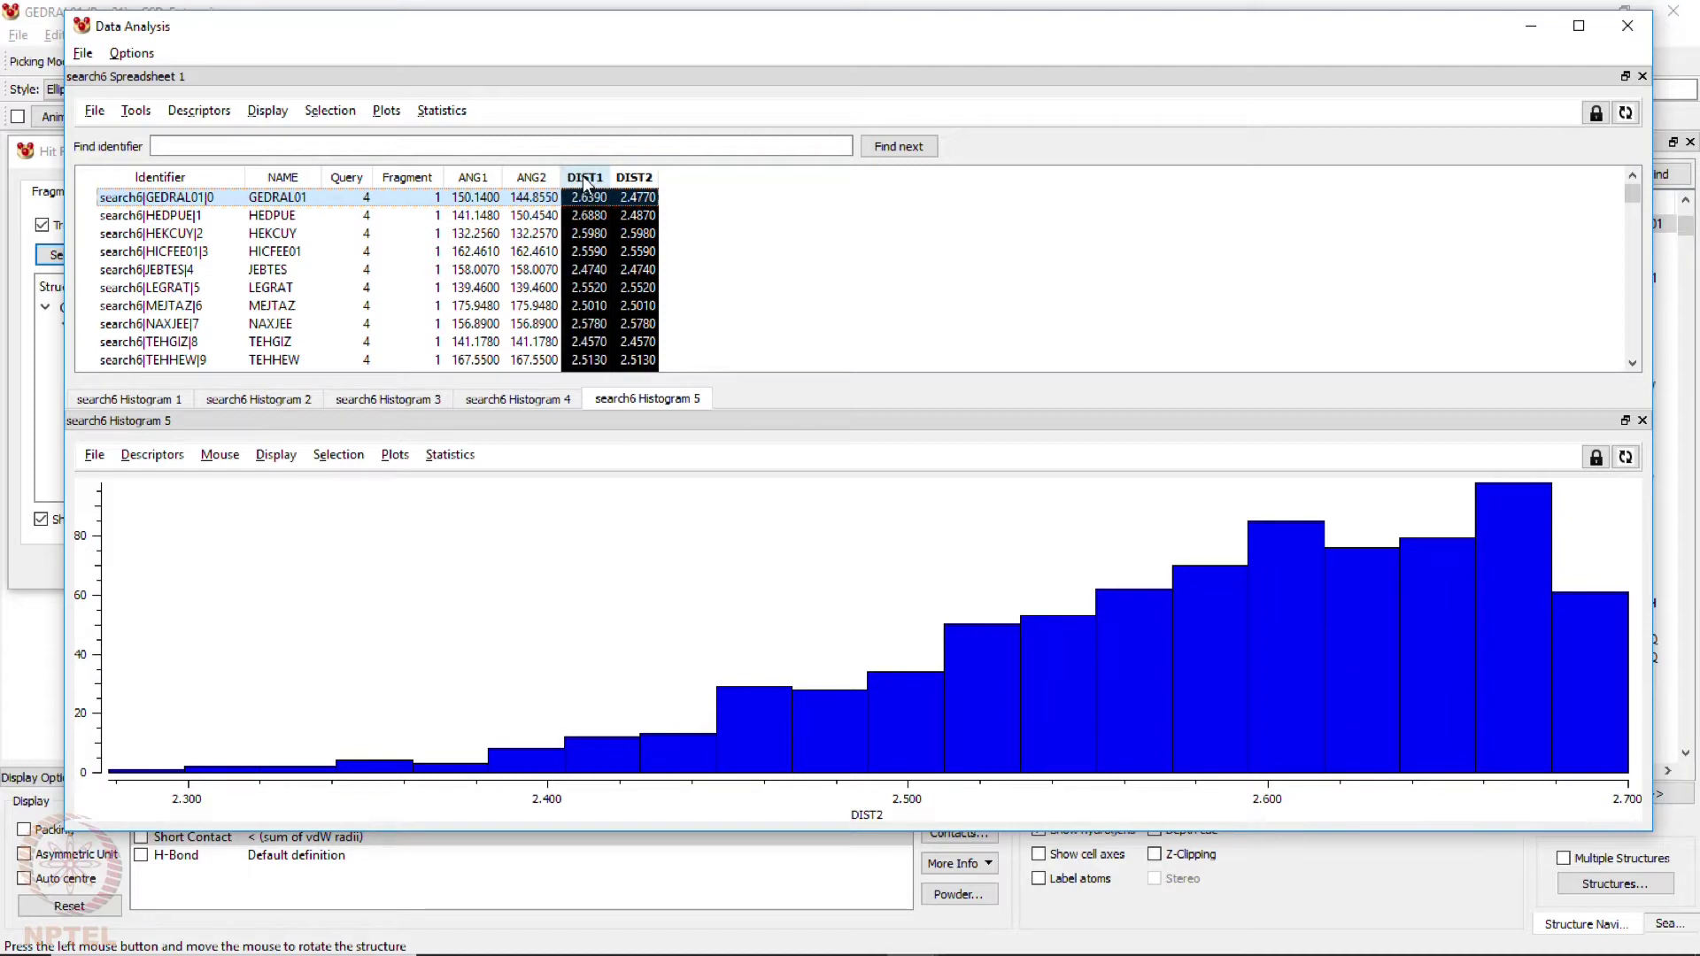
left_click(386, 110)
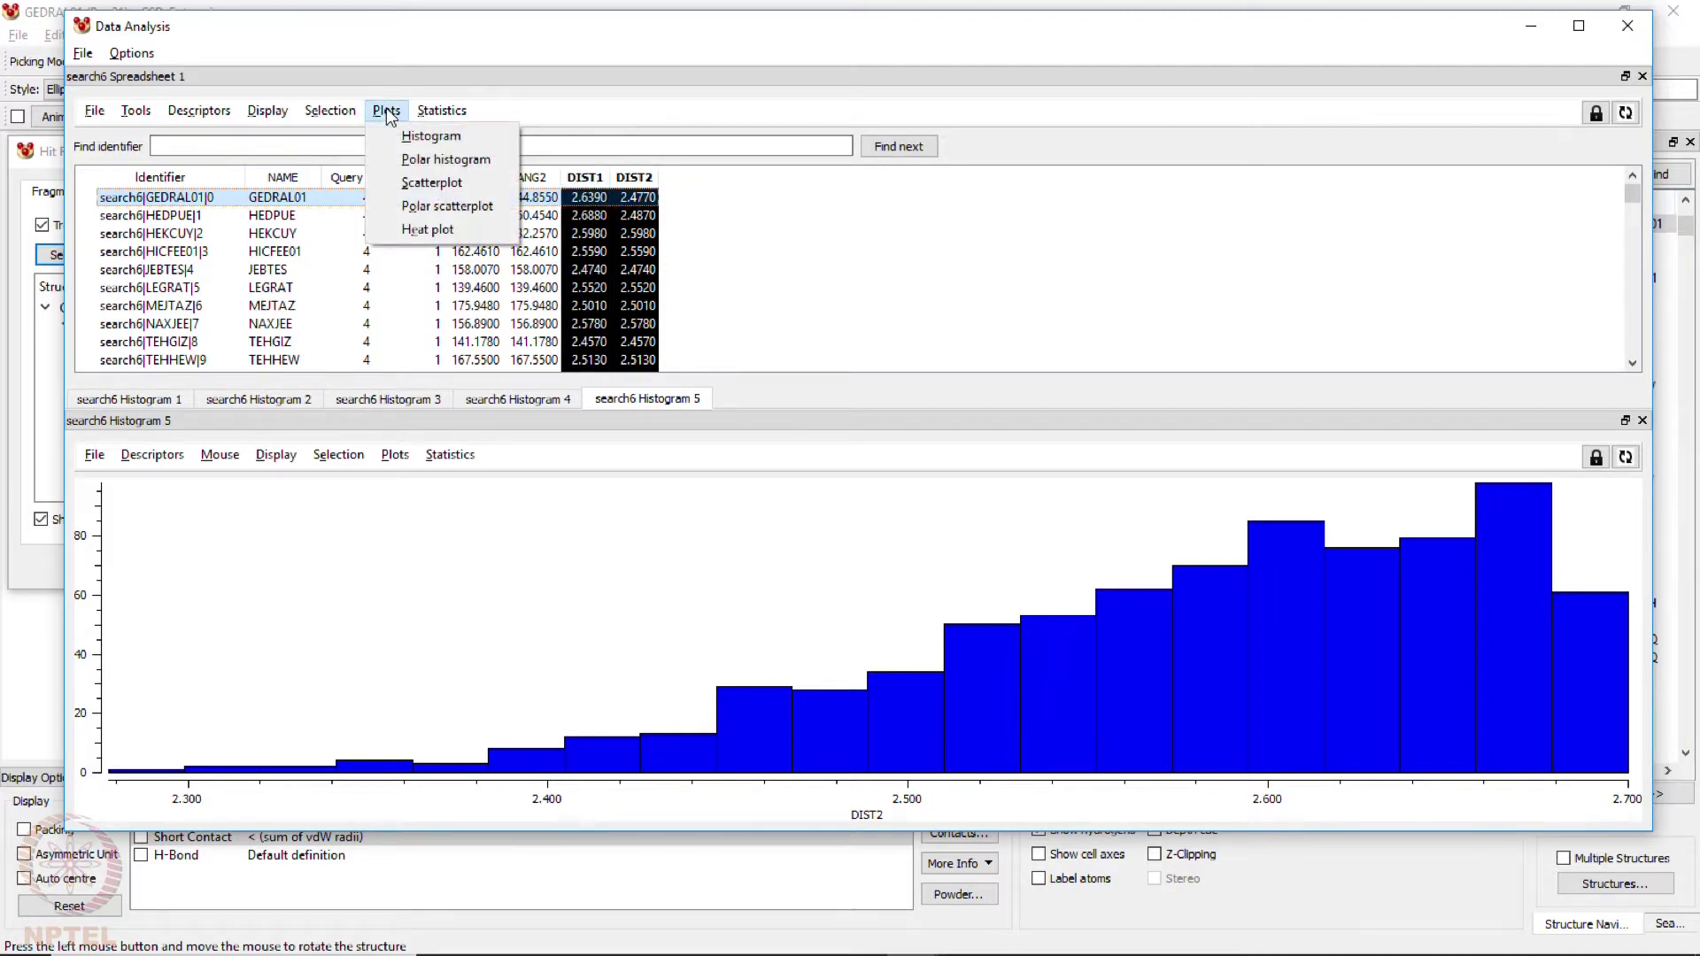
left_click(440, 188)
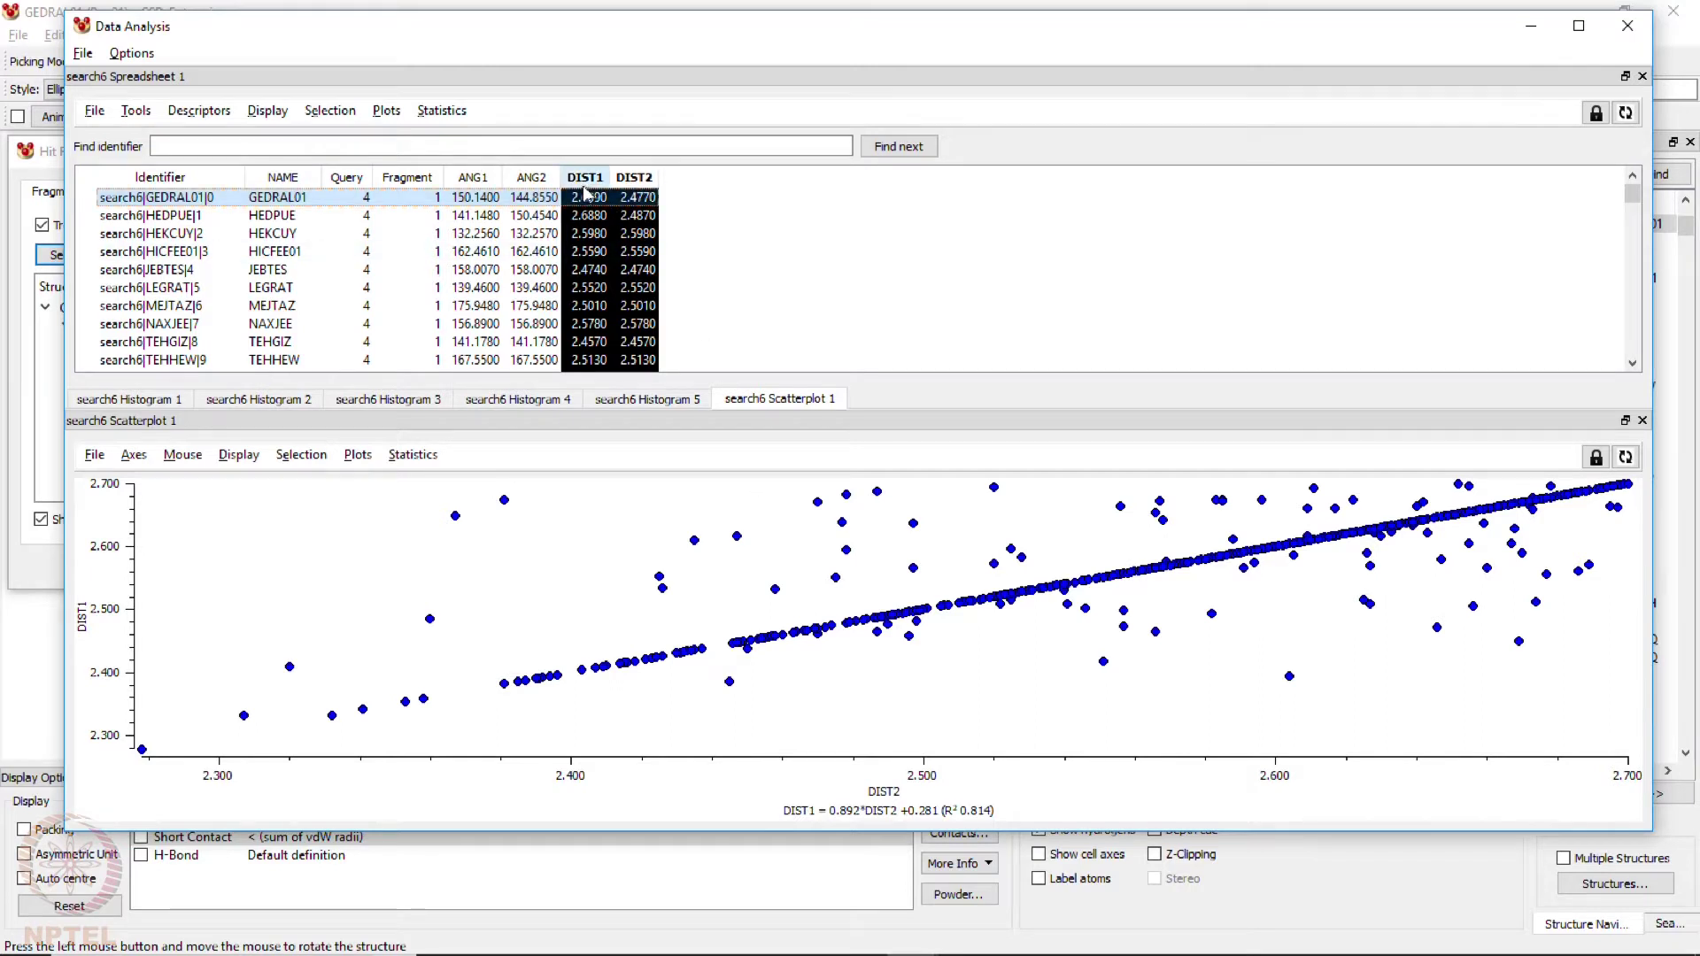
- Deselect the distance columns and create a scatterplot of ANG2 against ANG1
left_click(609, 178, "ctrl")
left_click(633, 178, "ctrl")
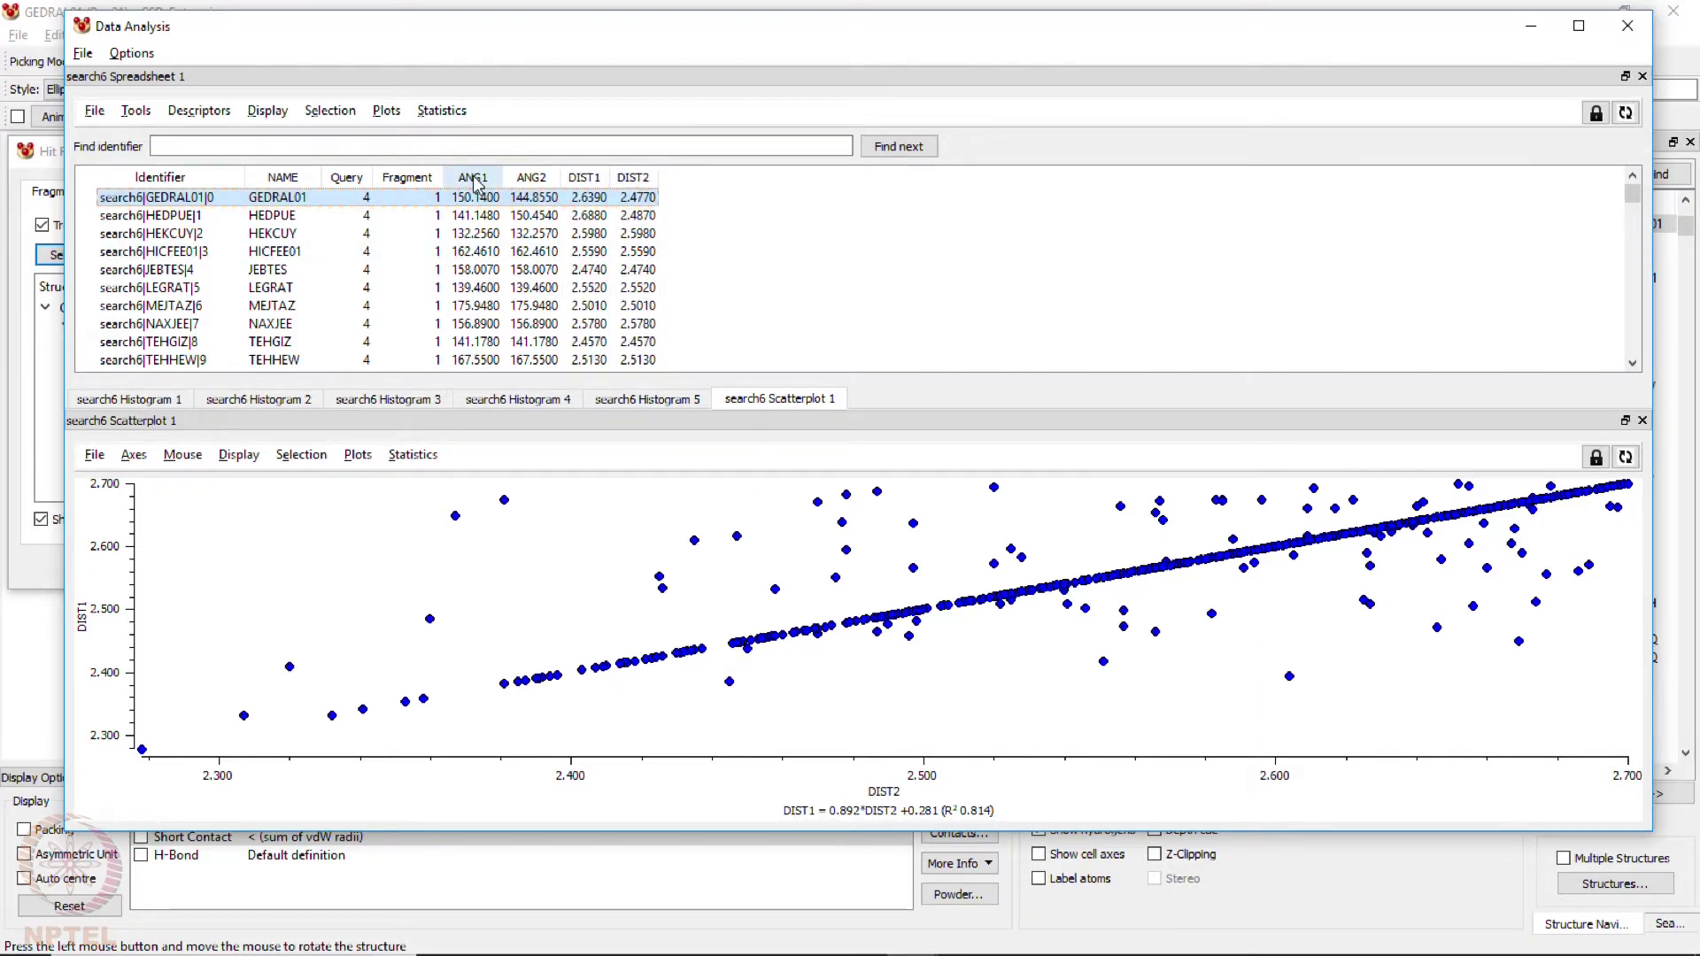
left_click(474, 178)
left_click(531, 178, "ctrl")
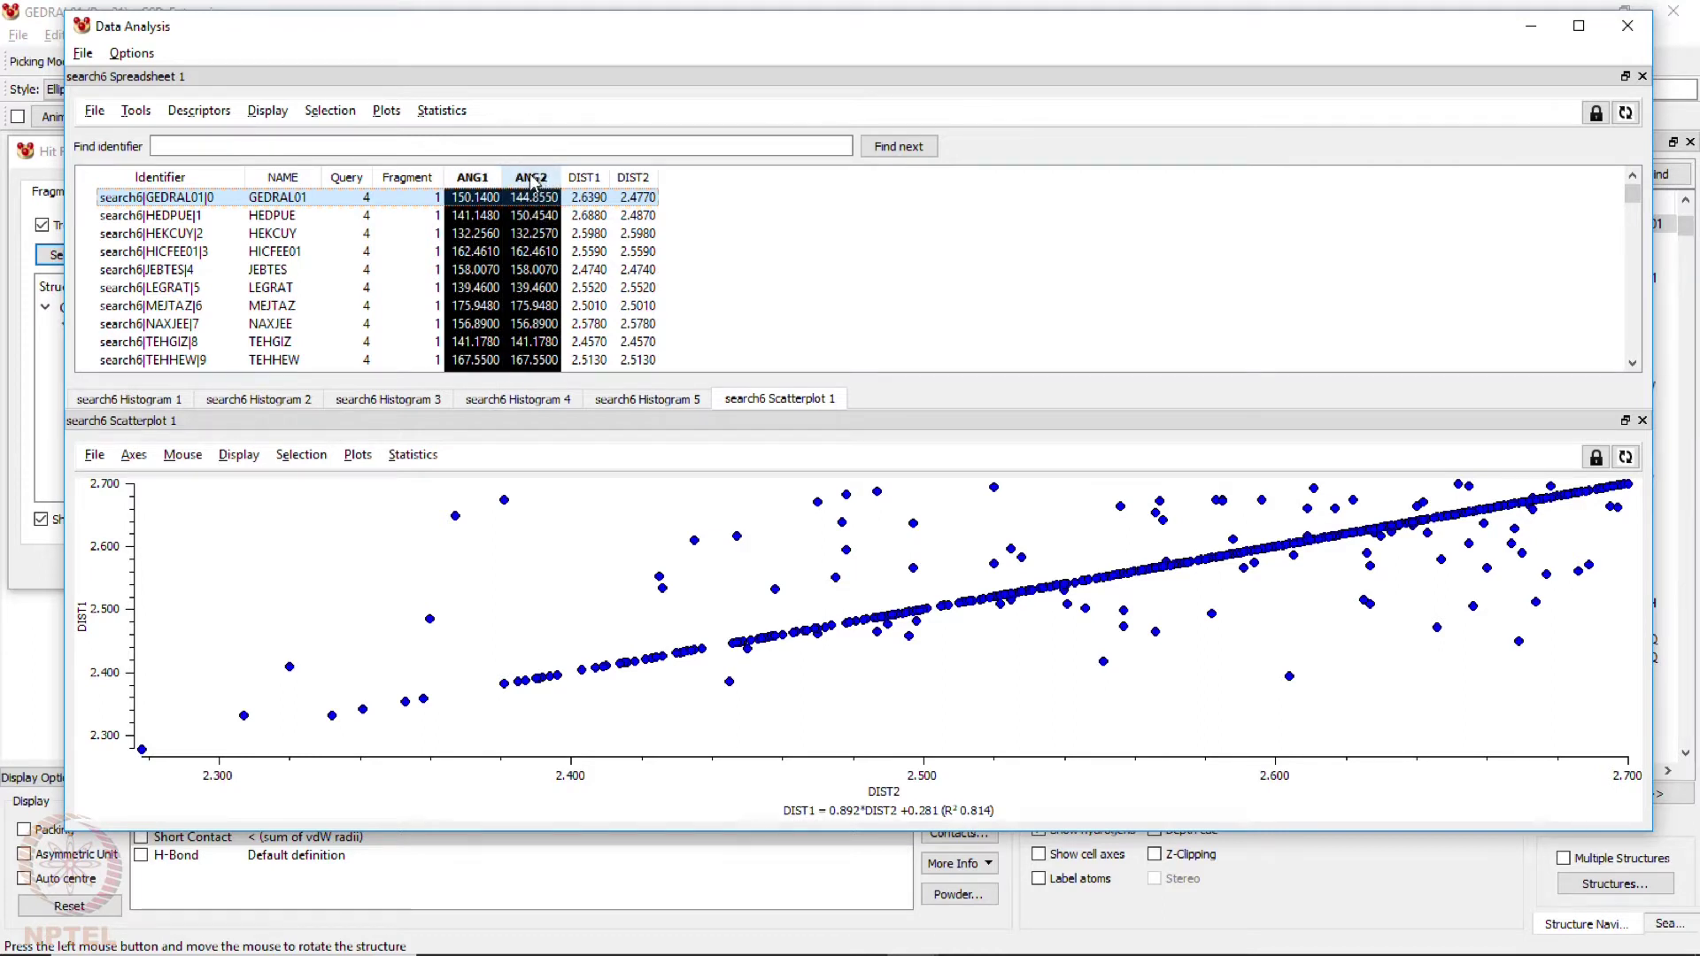
left_click(386, 110)
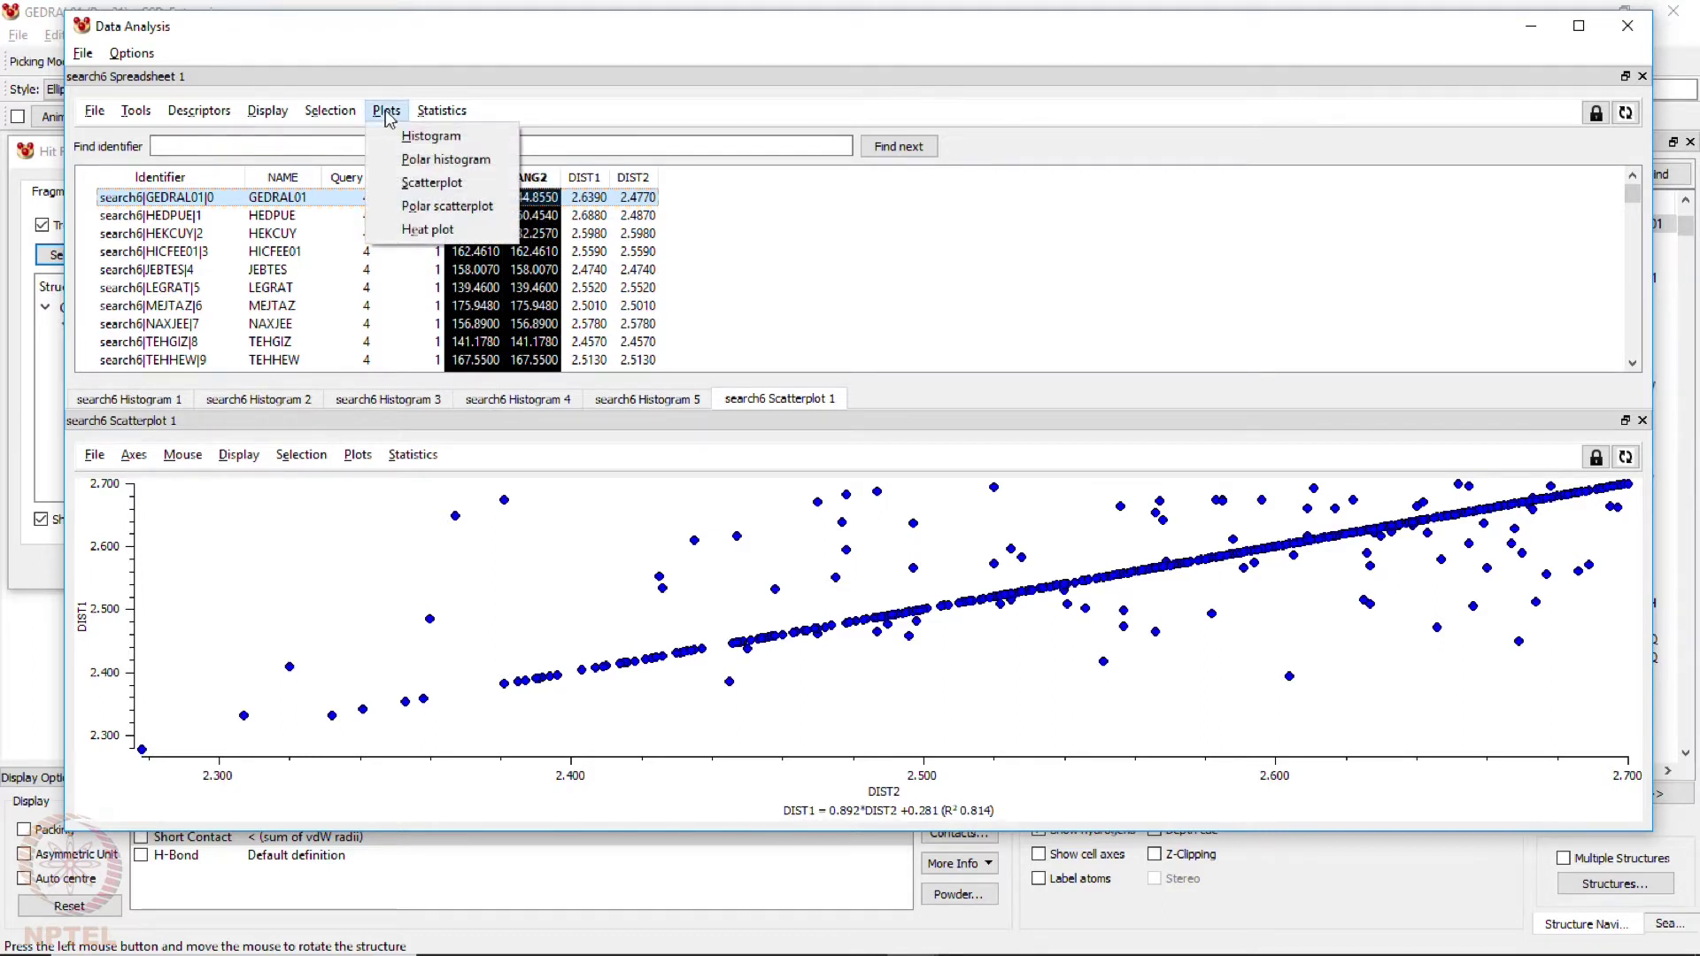
left_click(413, 184)
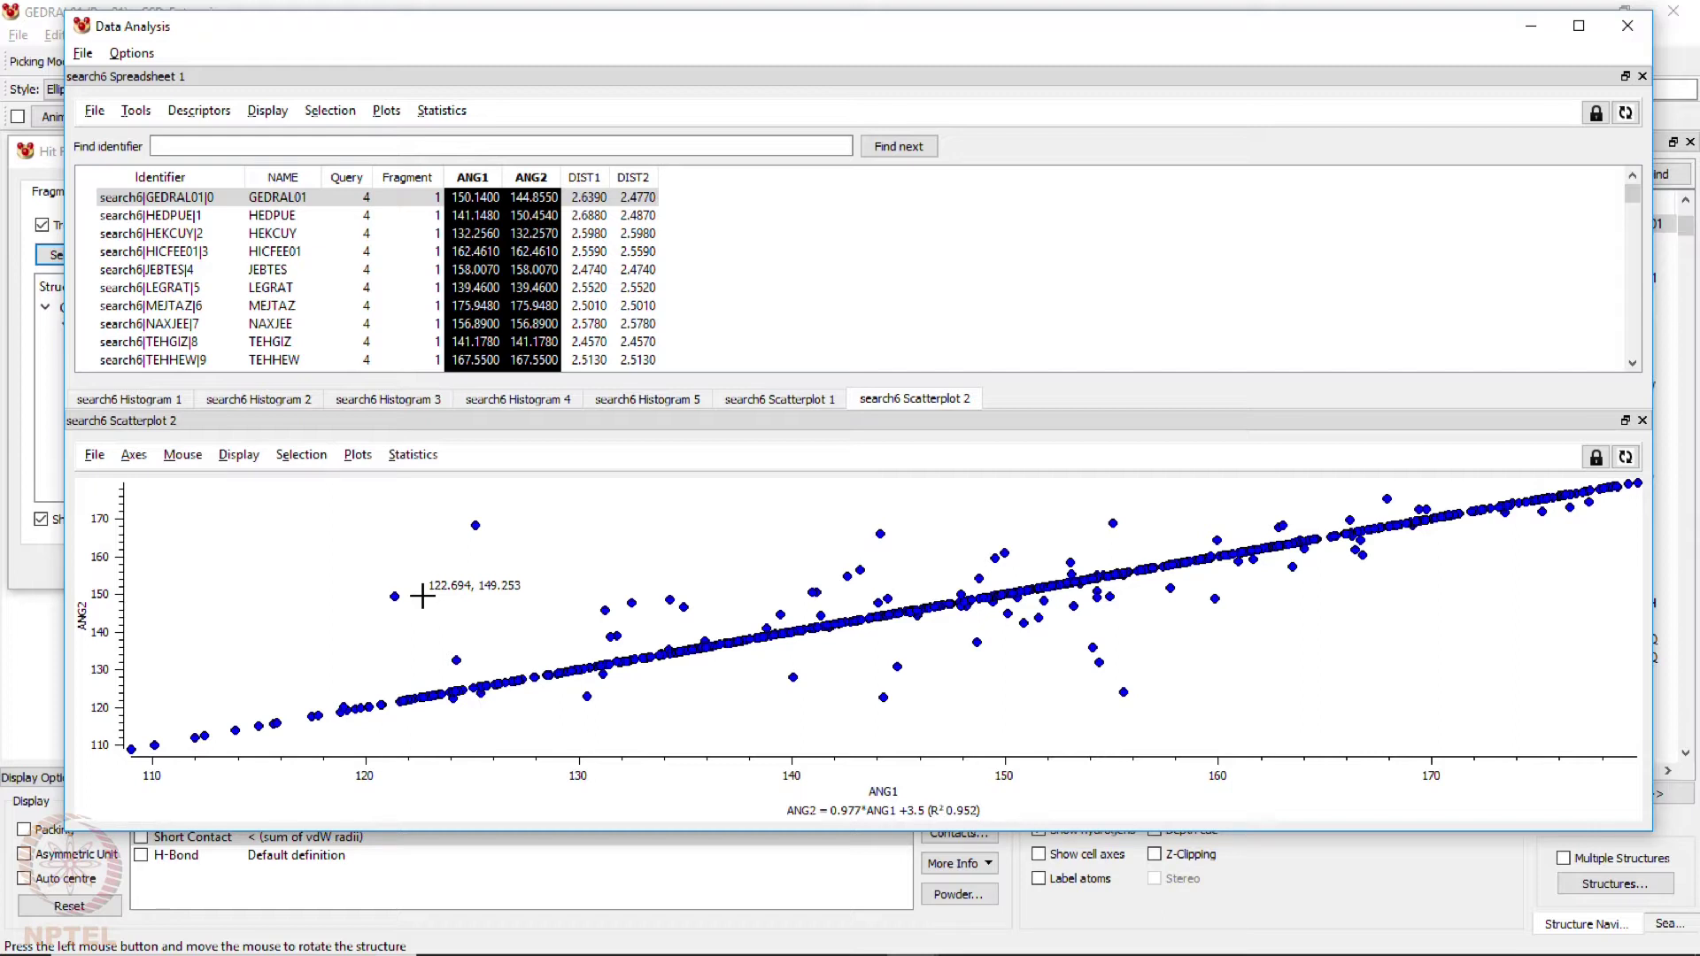
- Replace the angle column selection with DIST1 and DIST2, and create a heat plot of DIST2 against DIST1
left_click(528, 178)
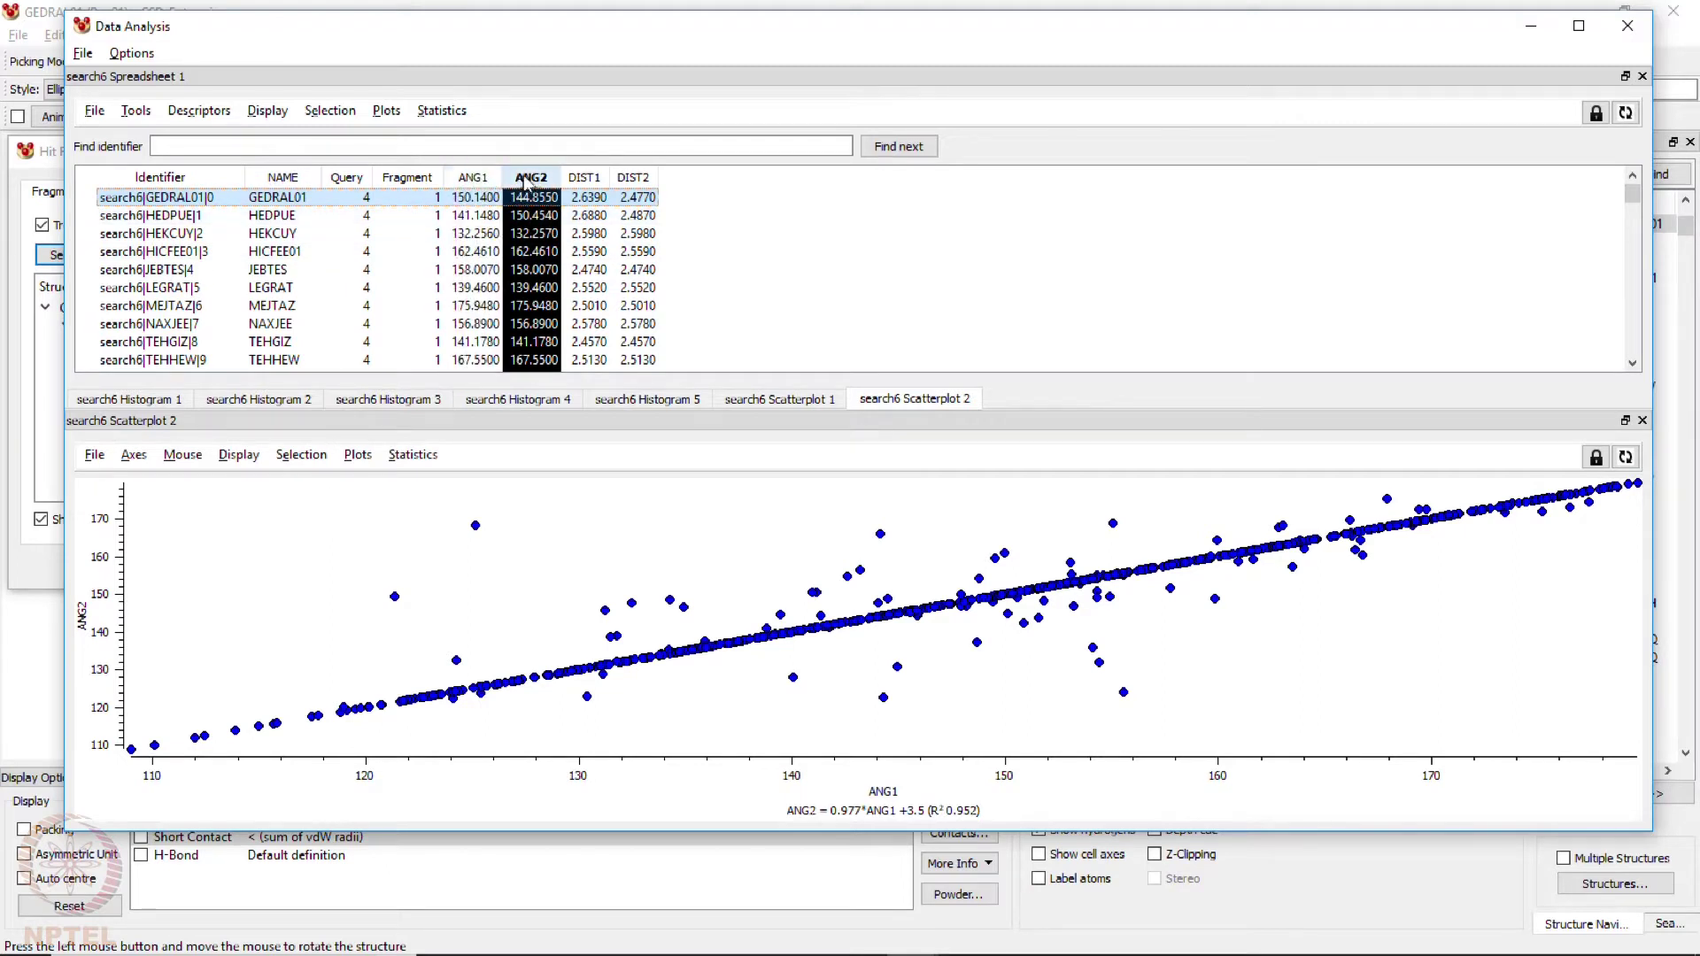
left_click(528, 178)
left_click(585, 178)
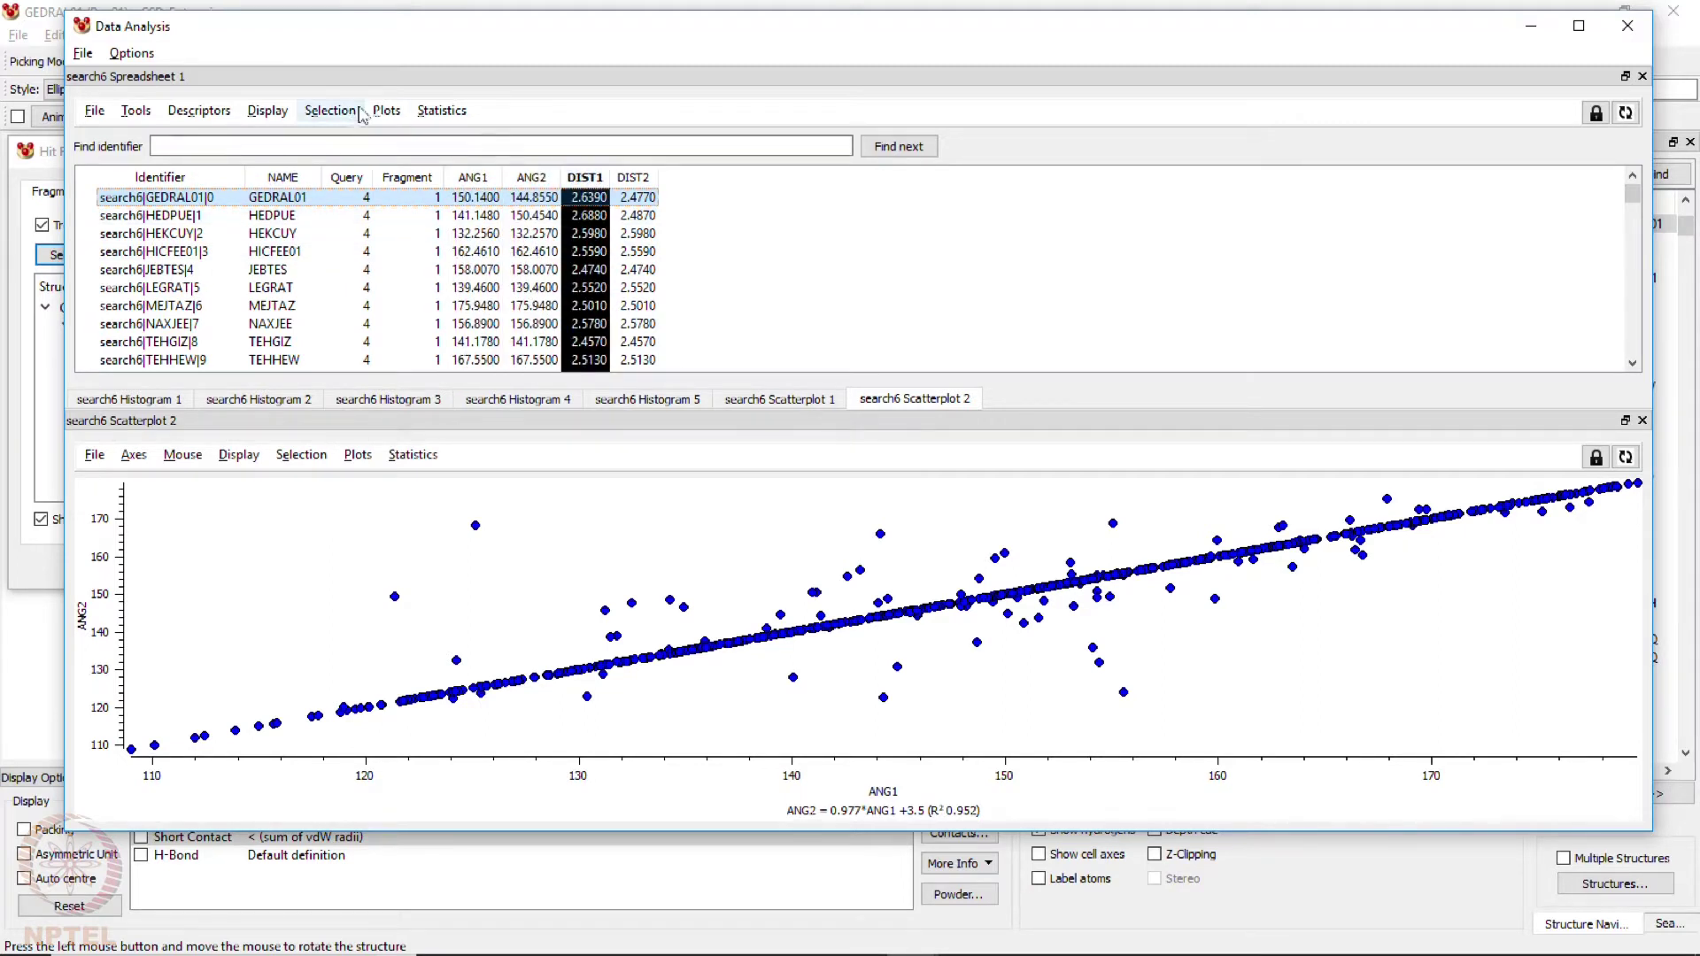
left_click(386, 111)
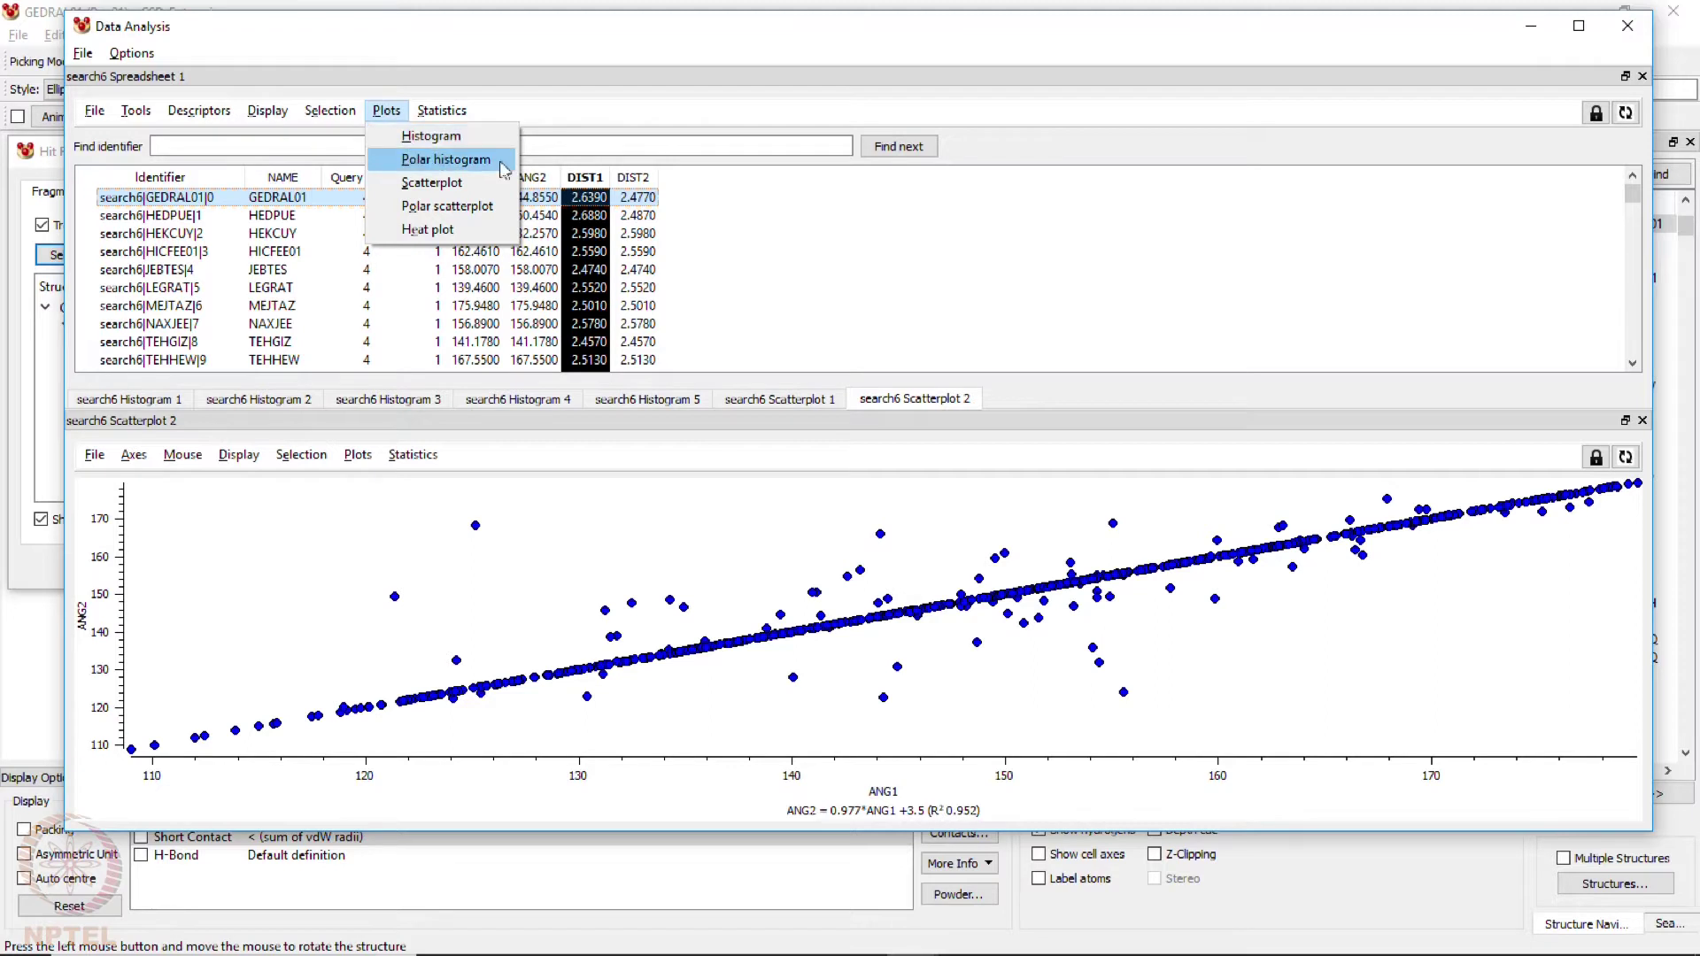
left_click(630, 178, "ctrl")
left_click(386, 111)
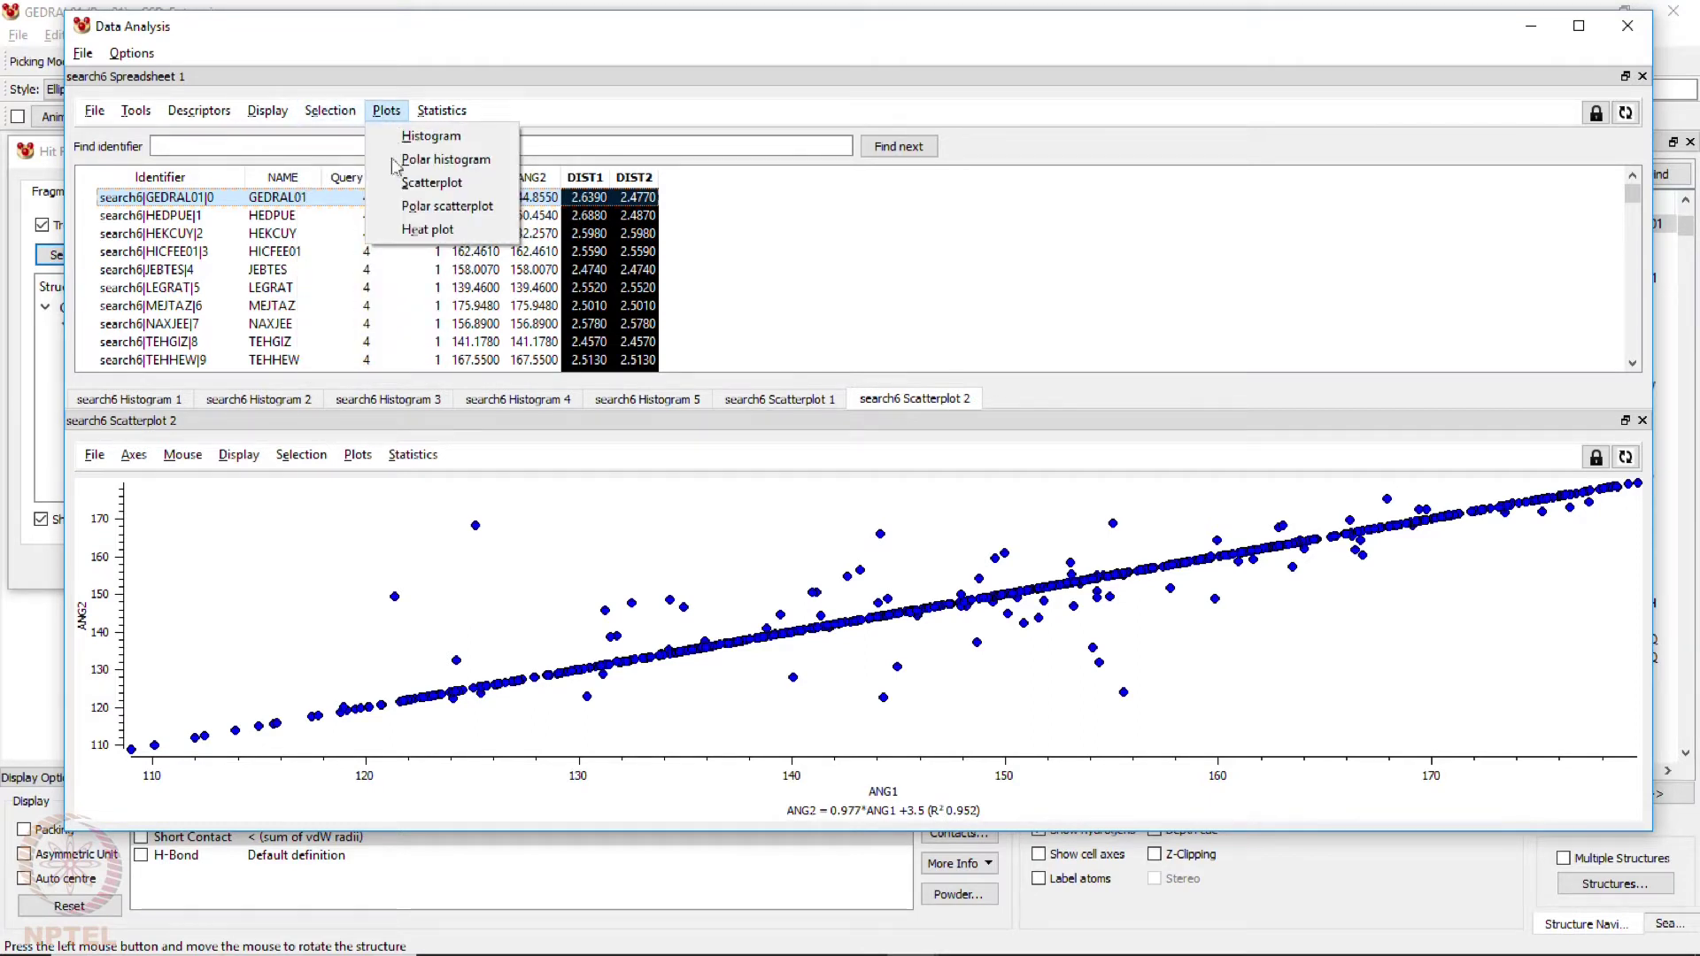
left_click(425, 231)
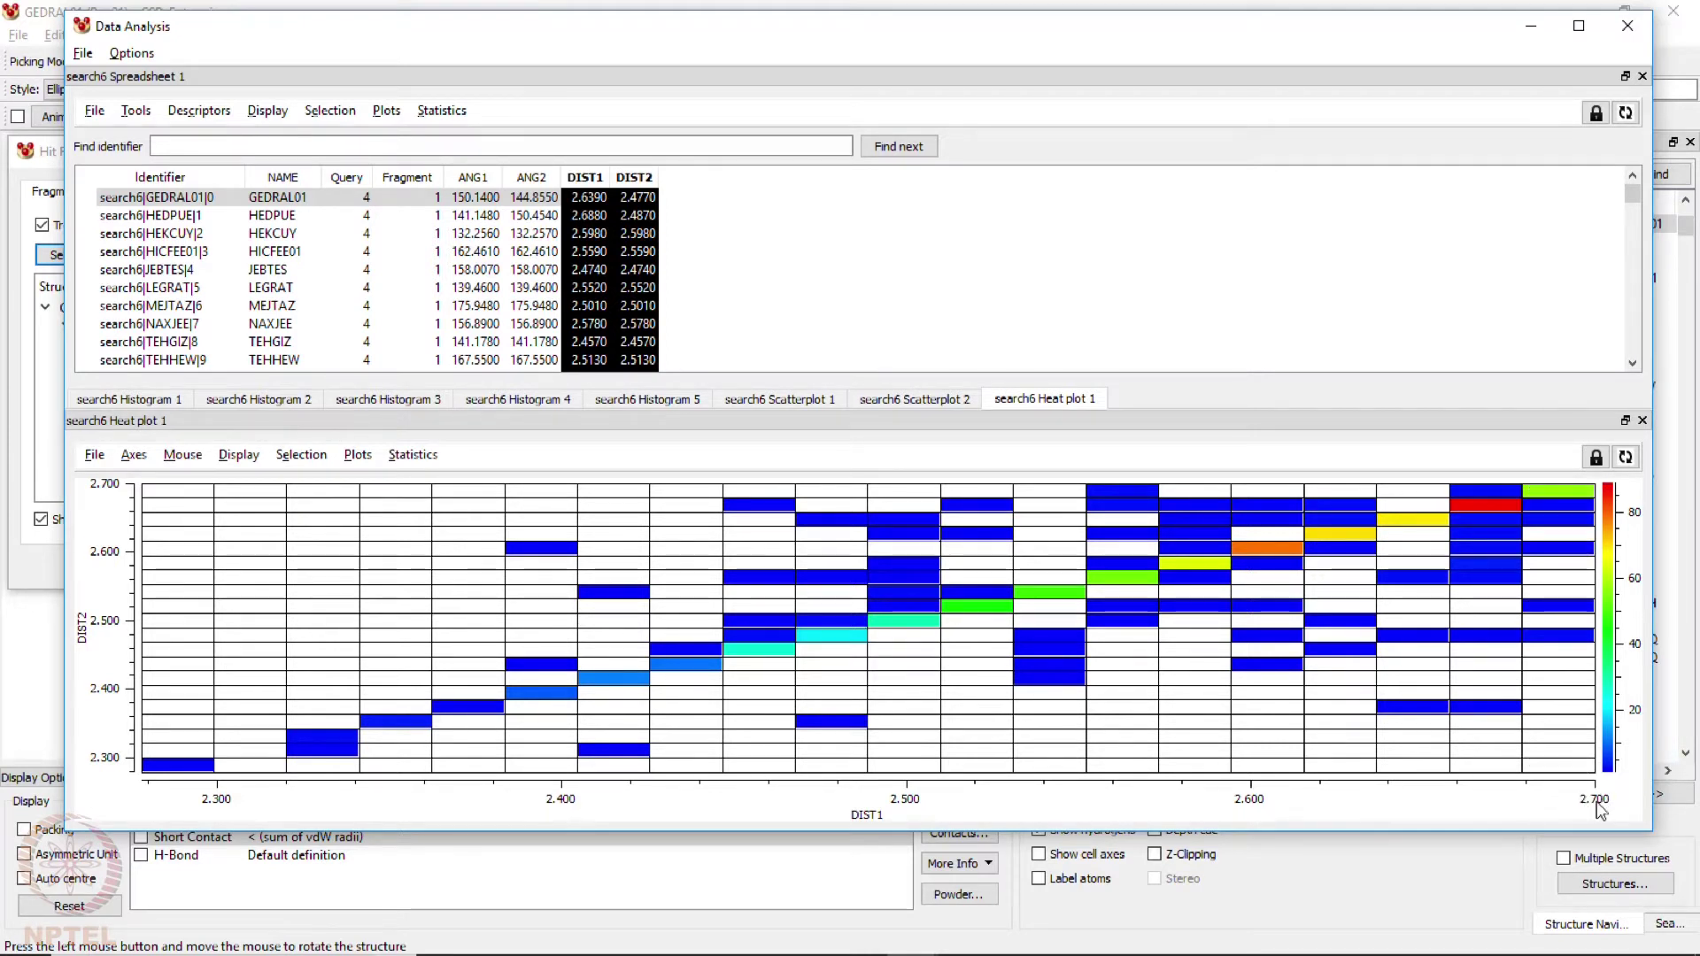
- Replace the distance column selection with ANG1 and ANG2, and create a heat plot of ANG2 against ANG1
left_click(911, 341)
left_click(1456, 487)
left_click(586, 199)
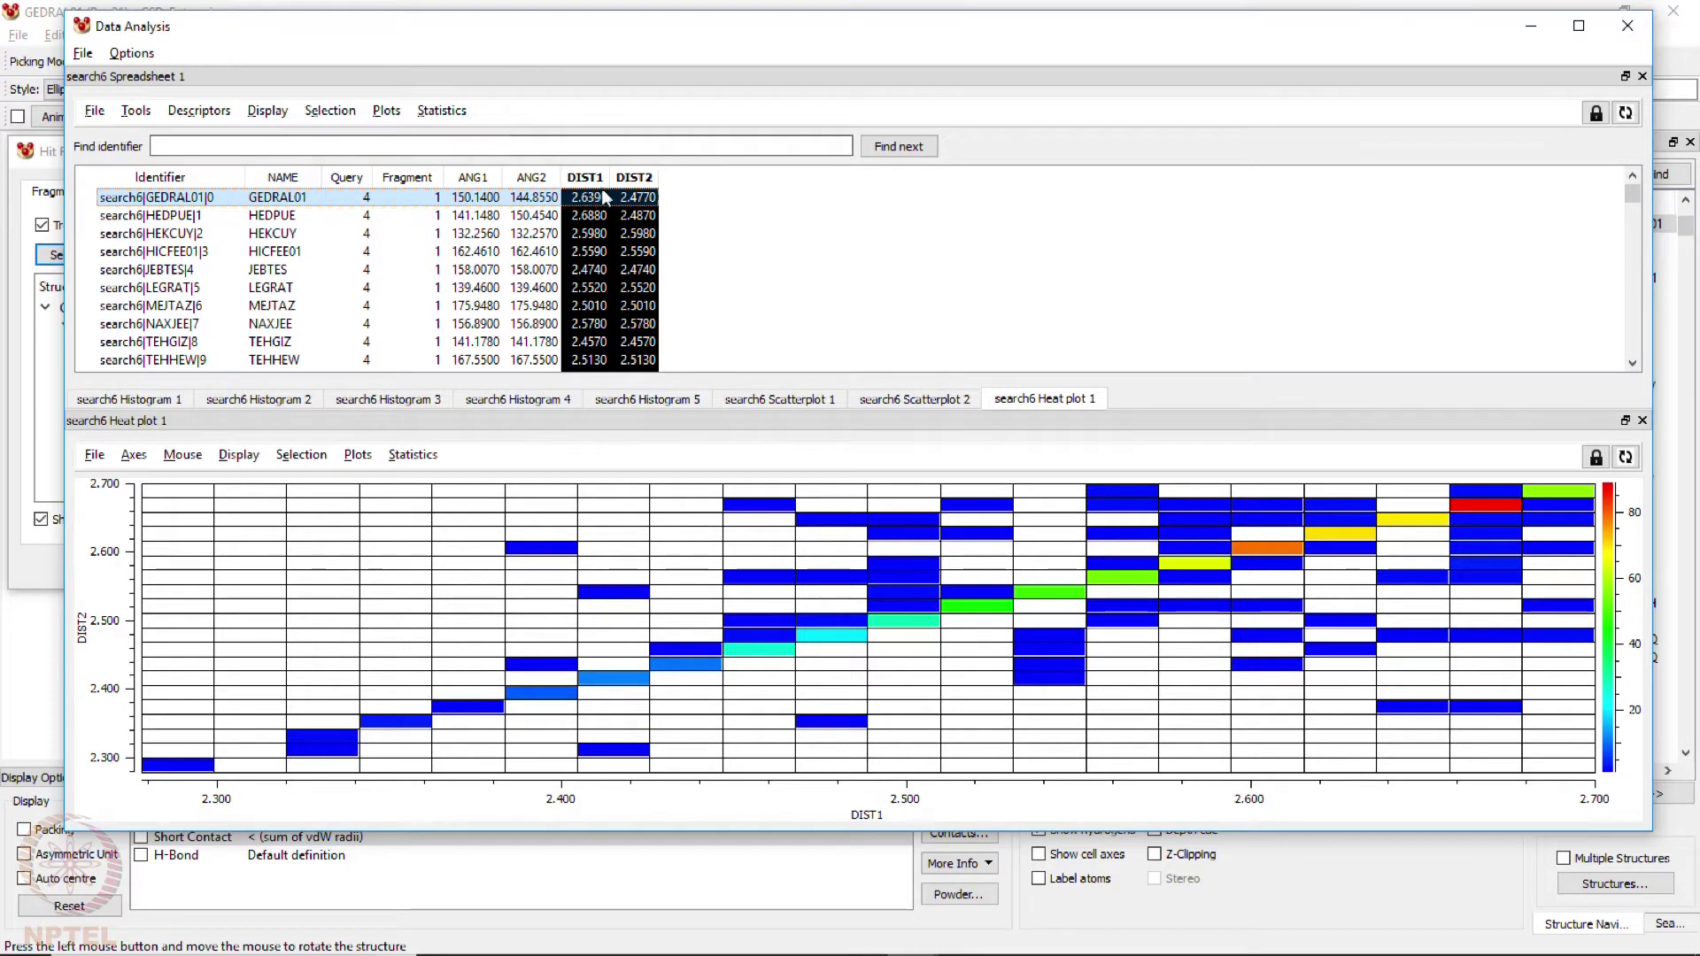
left_click(472, 178)
left_click(529, 180, "shift")
left_click(386, 110)
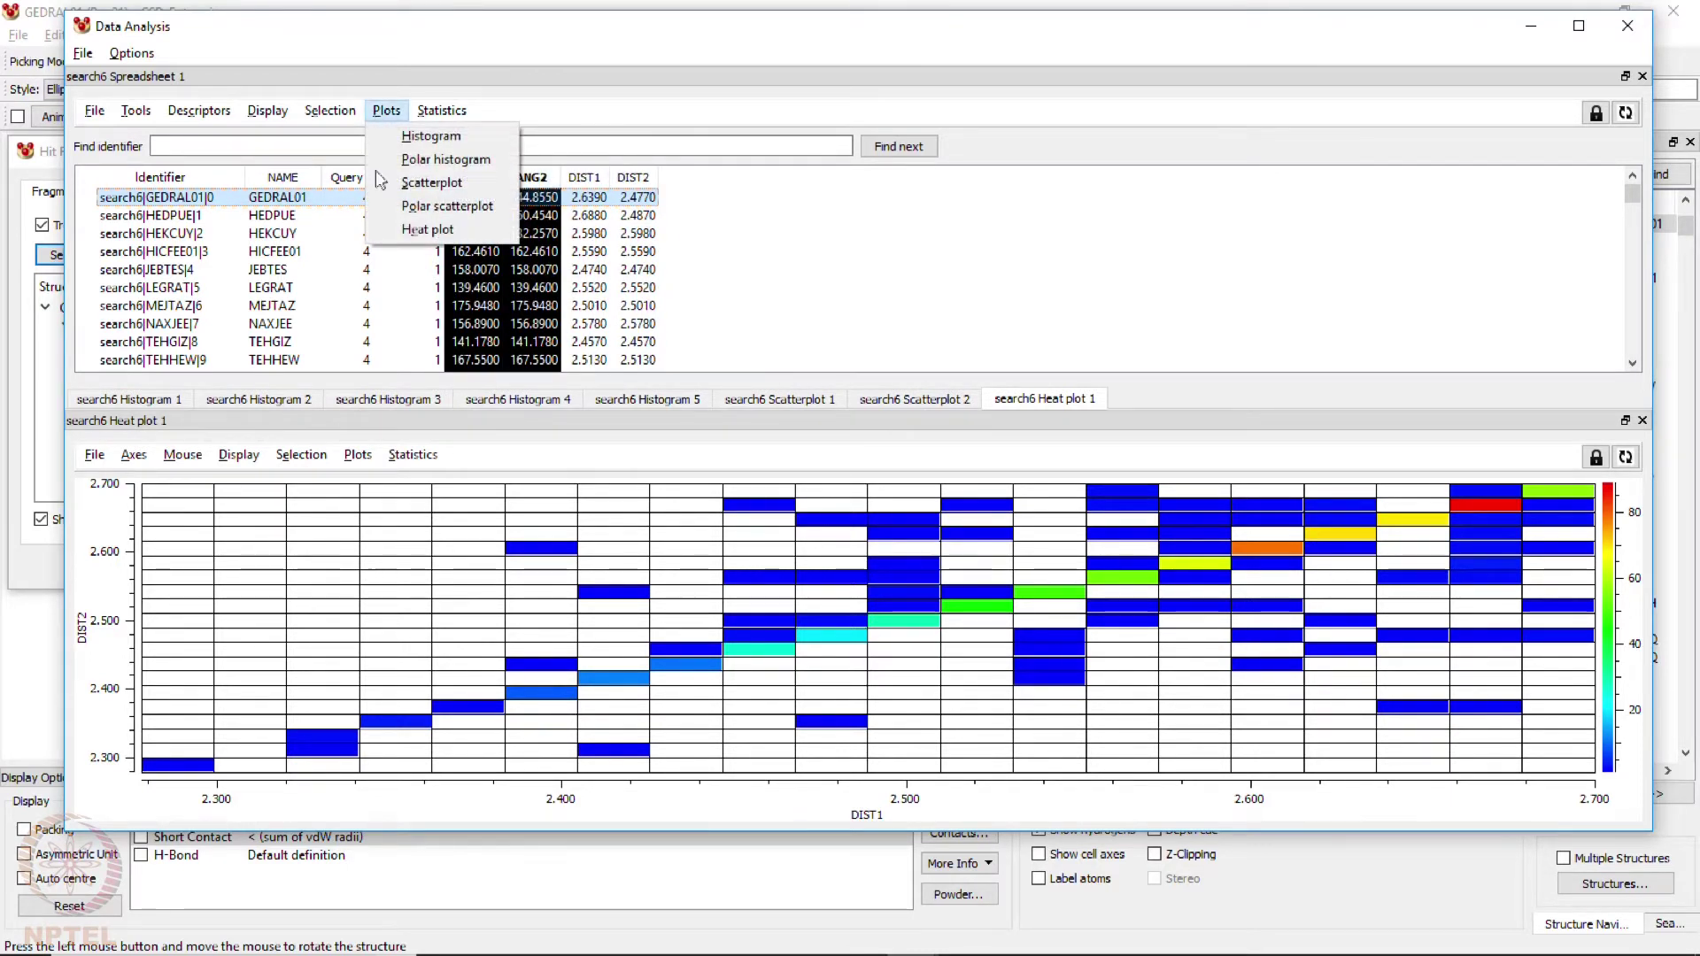
left_click(422, 235)
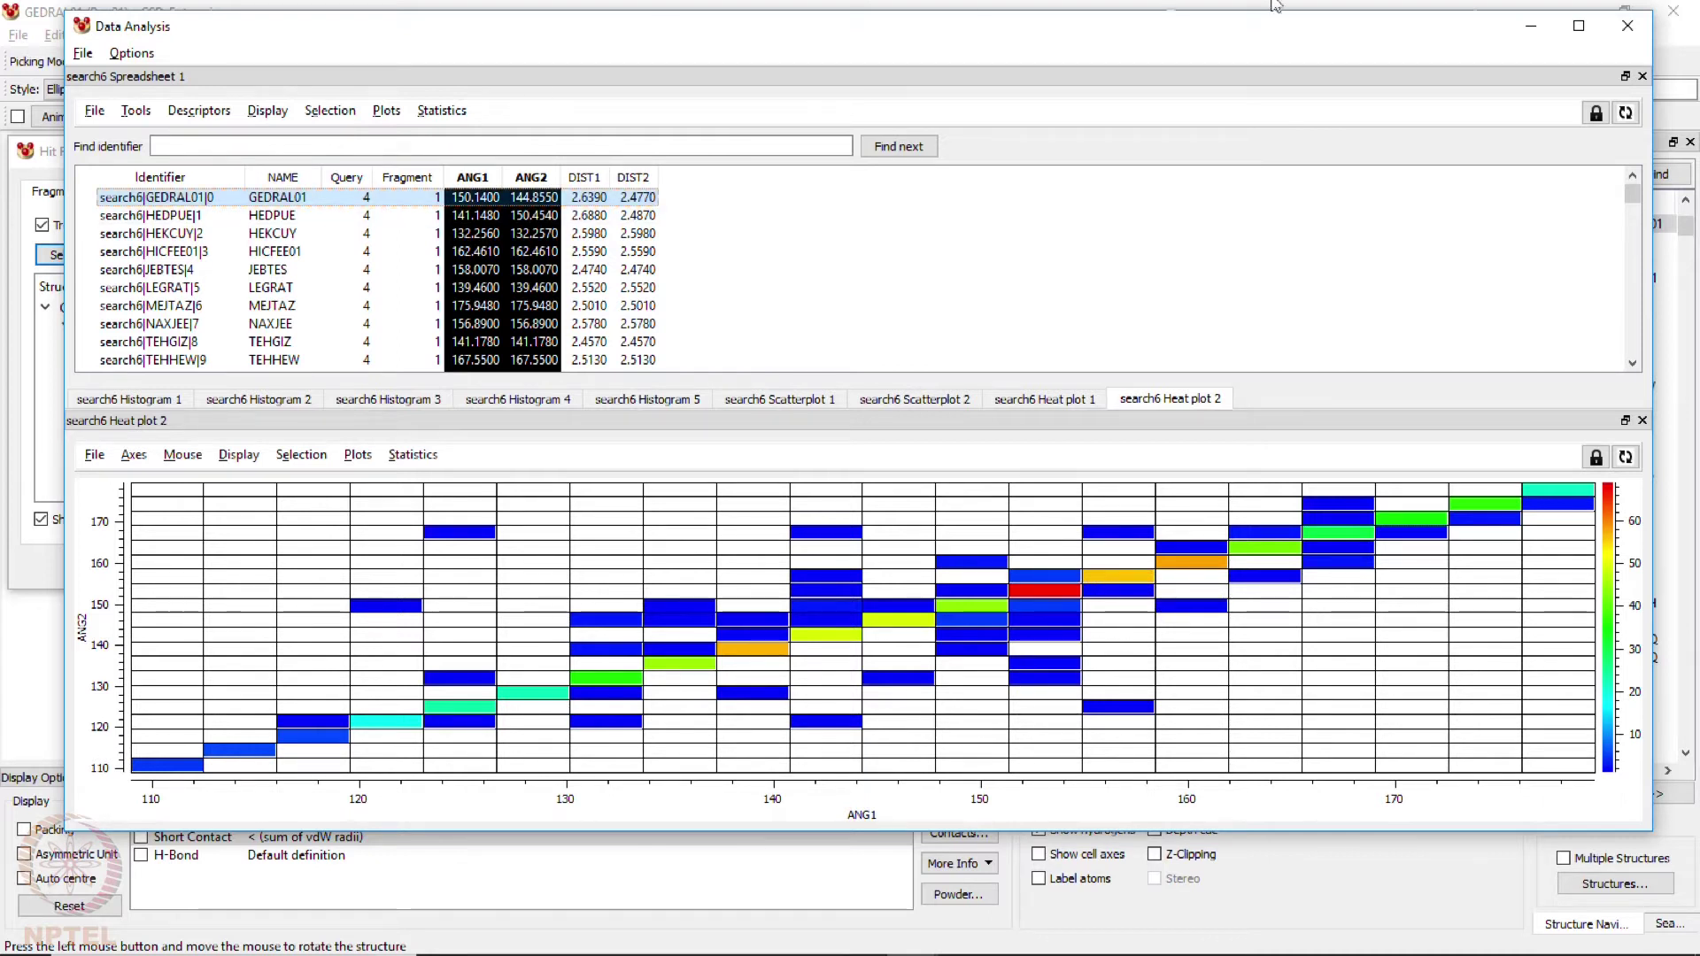
- Close the Data Analysis window and the Hit Fragment Display Options dialog
left_click(1626, 27)
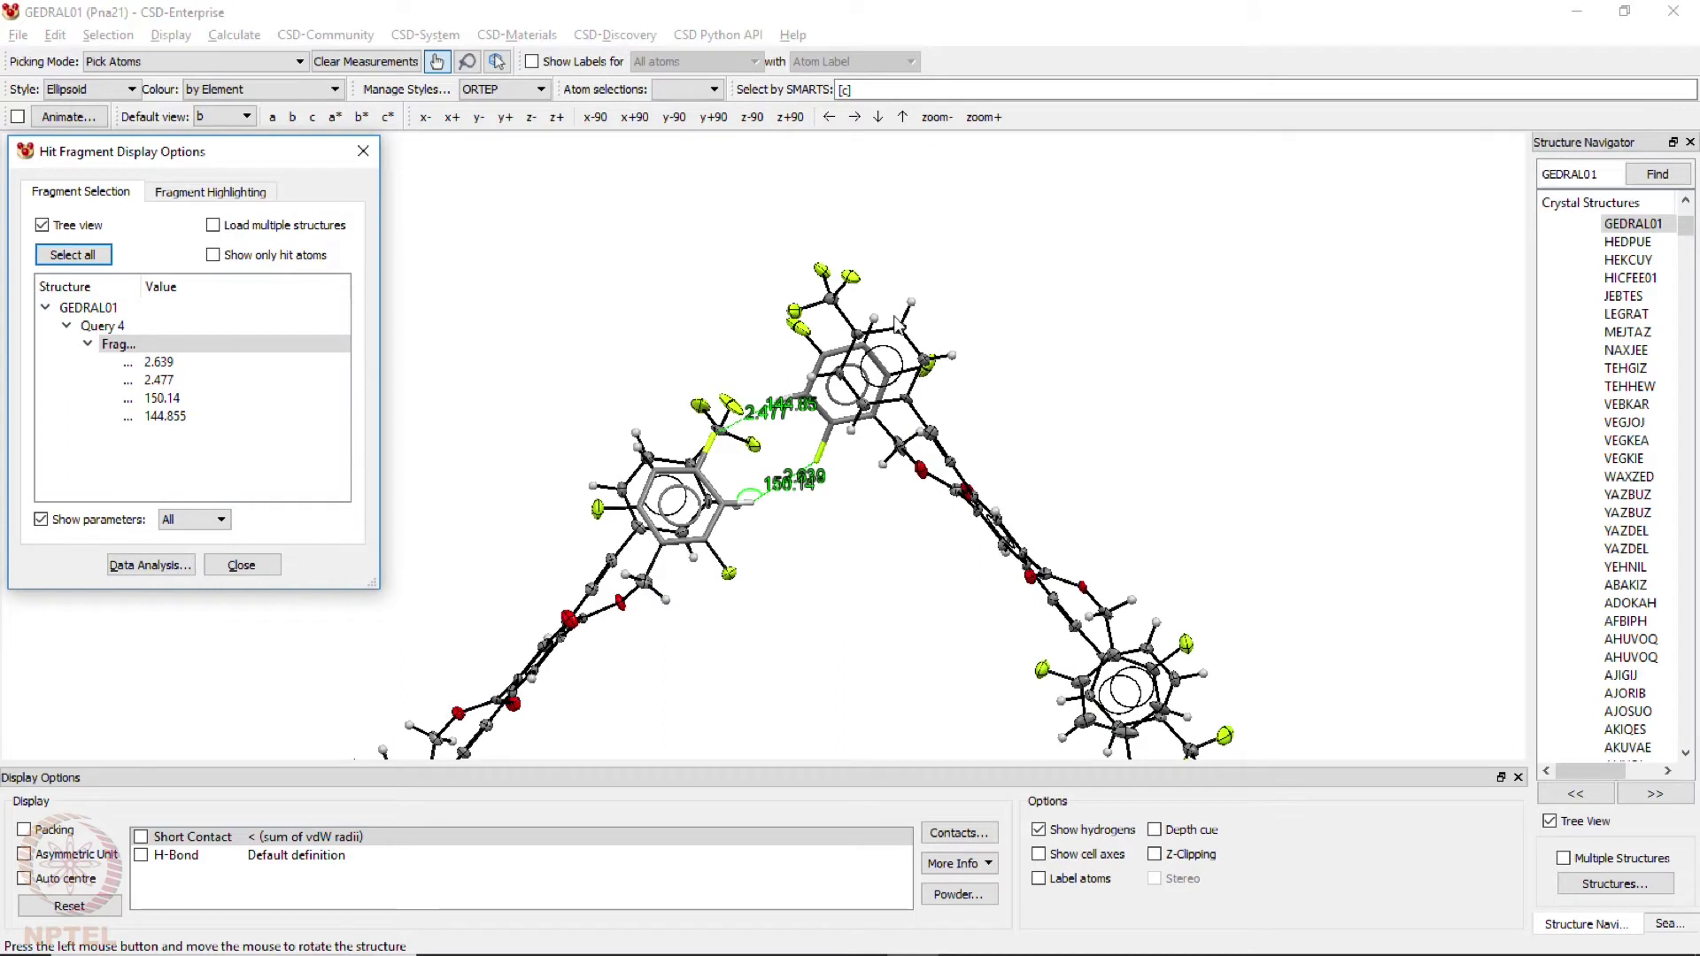
left_click_drag(1086, 278, 493, 372)
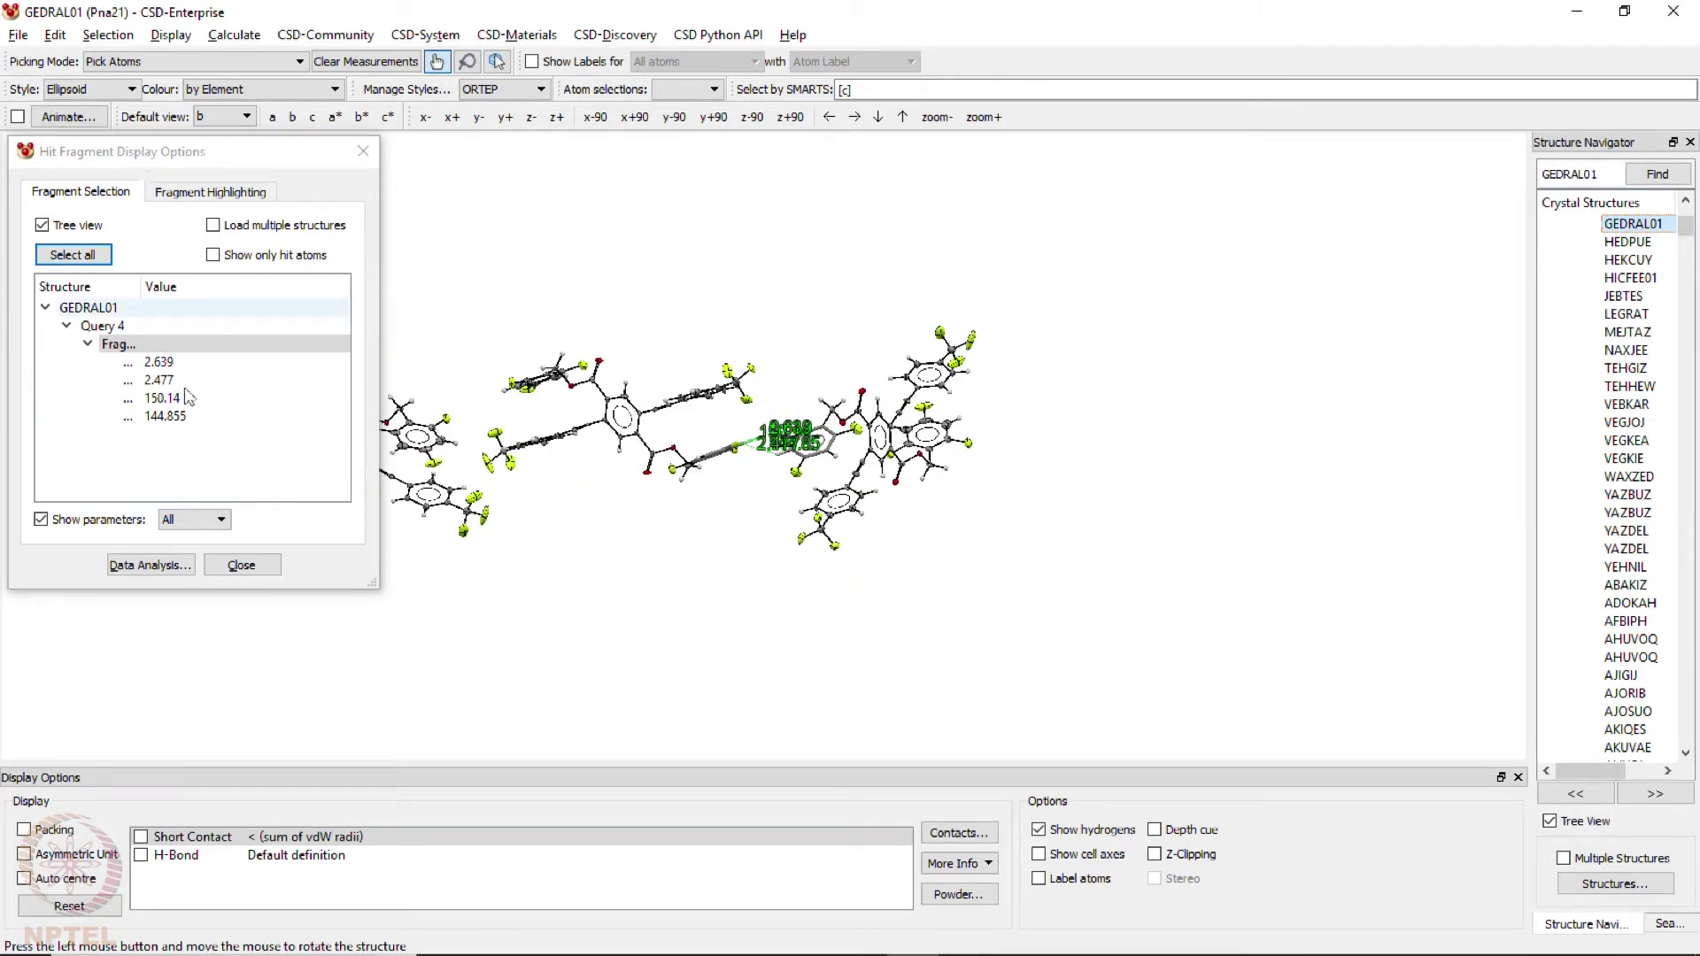
left_click(251, 569)
- Examine the C–H···F contact distances and angles between the two fluorobenzene rings of GEDRAL01 up close
left_click_drag(852, 322, 772, 573)
scroll(833, 416, "up", 5)
left_click_drag(804, 651, 828, 569)
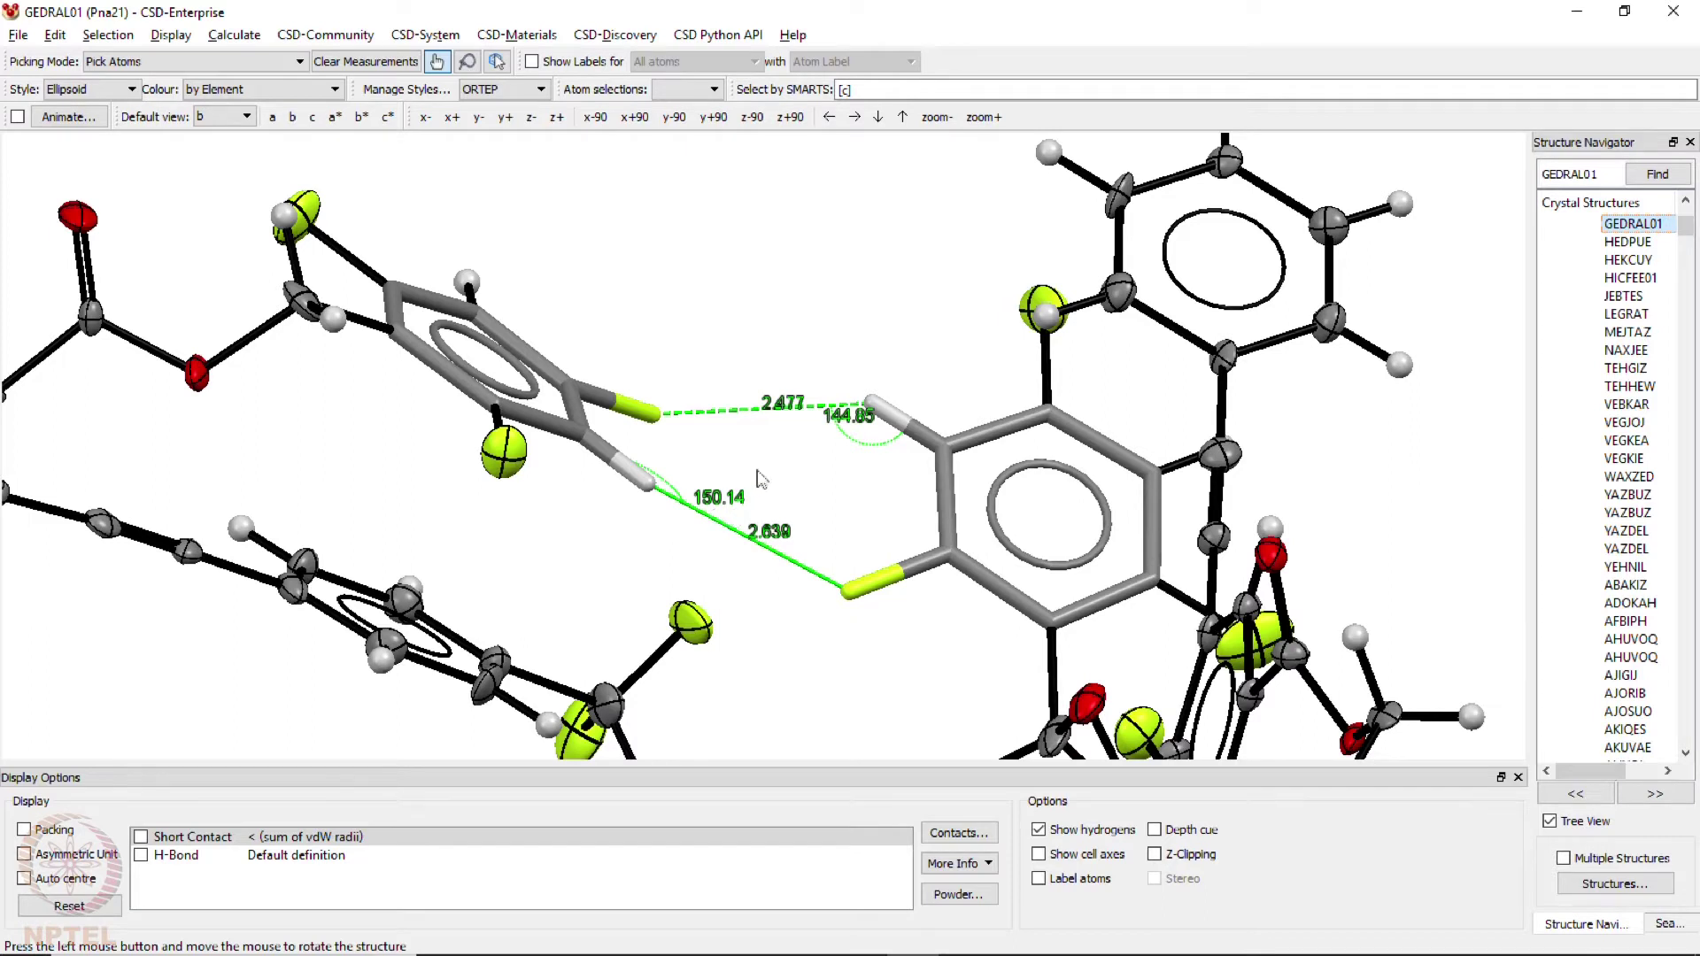
left_click_drag(858, 522, 832, 524)
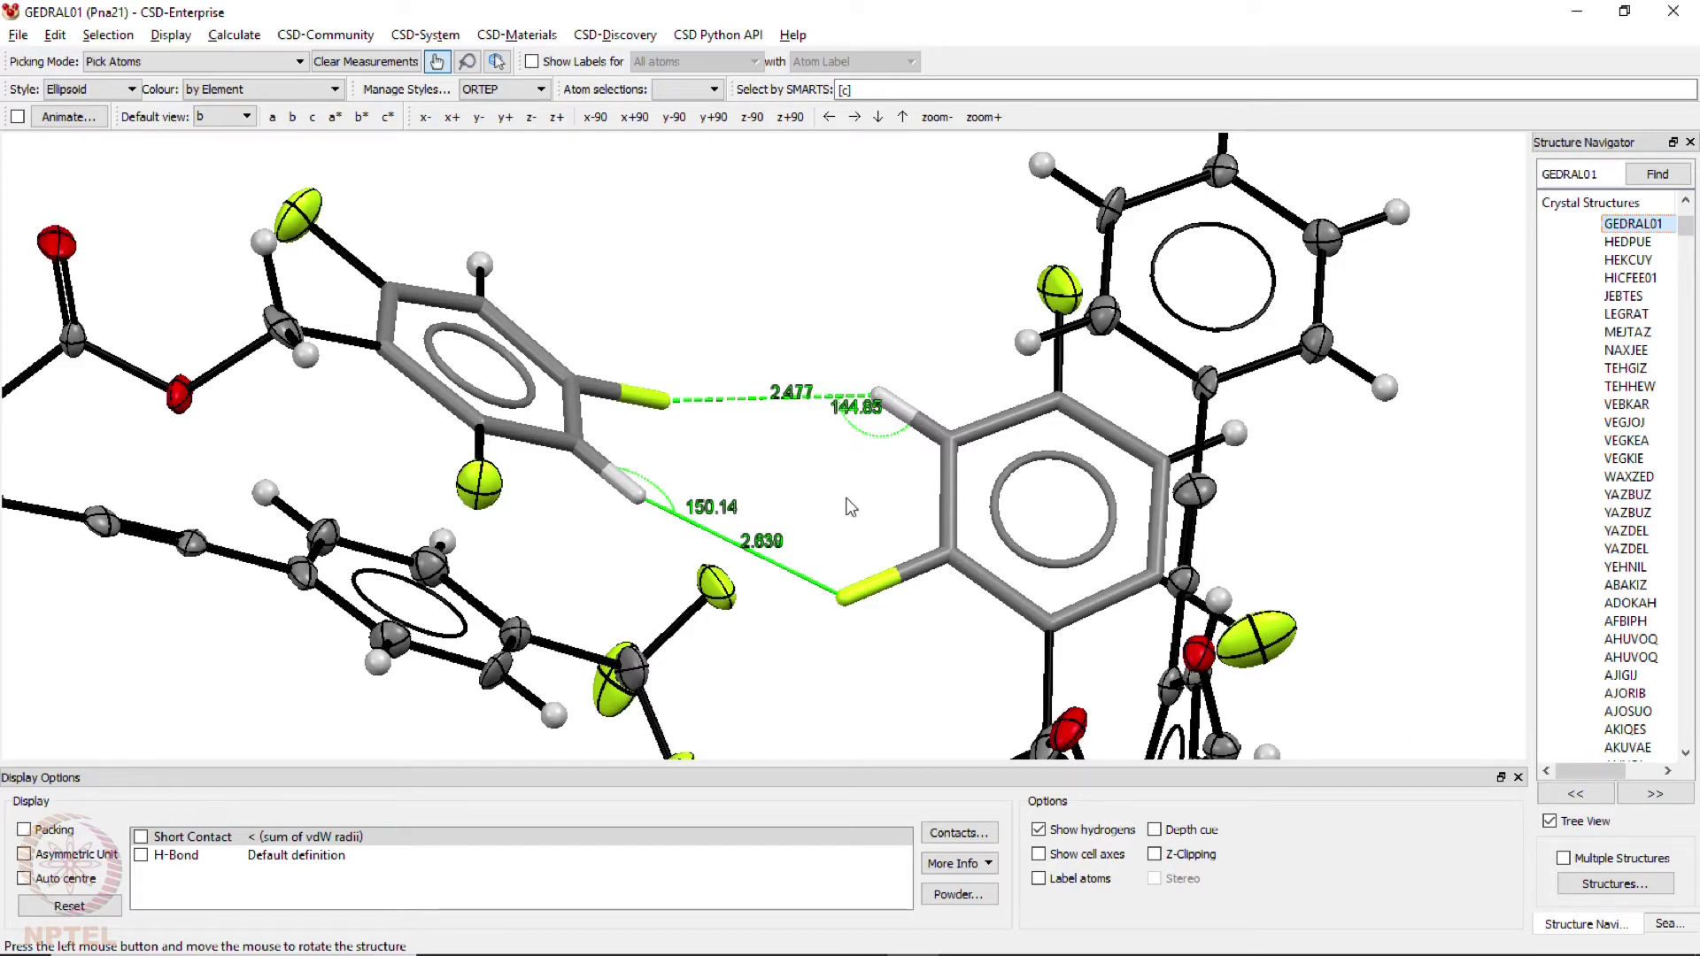
left_click_drag(802, 527, 770, 512)
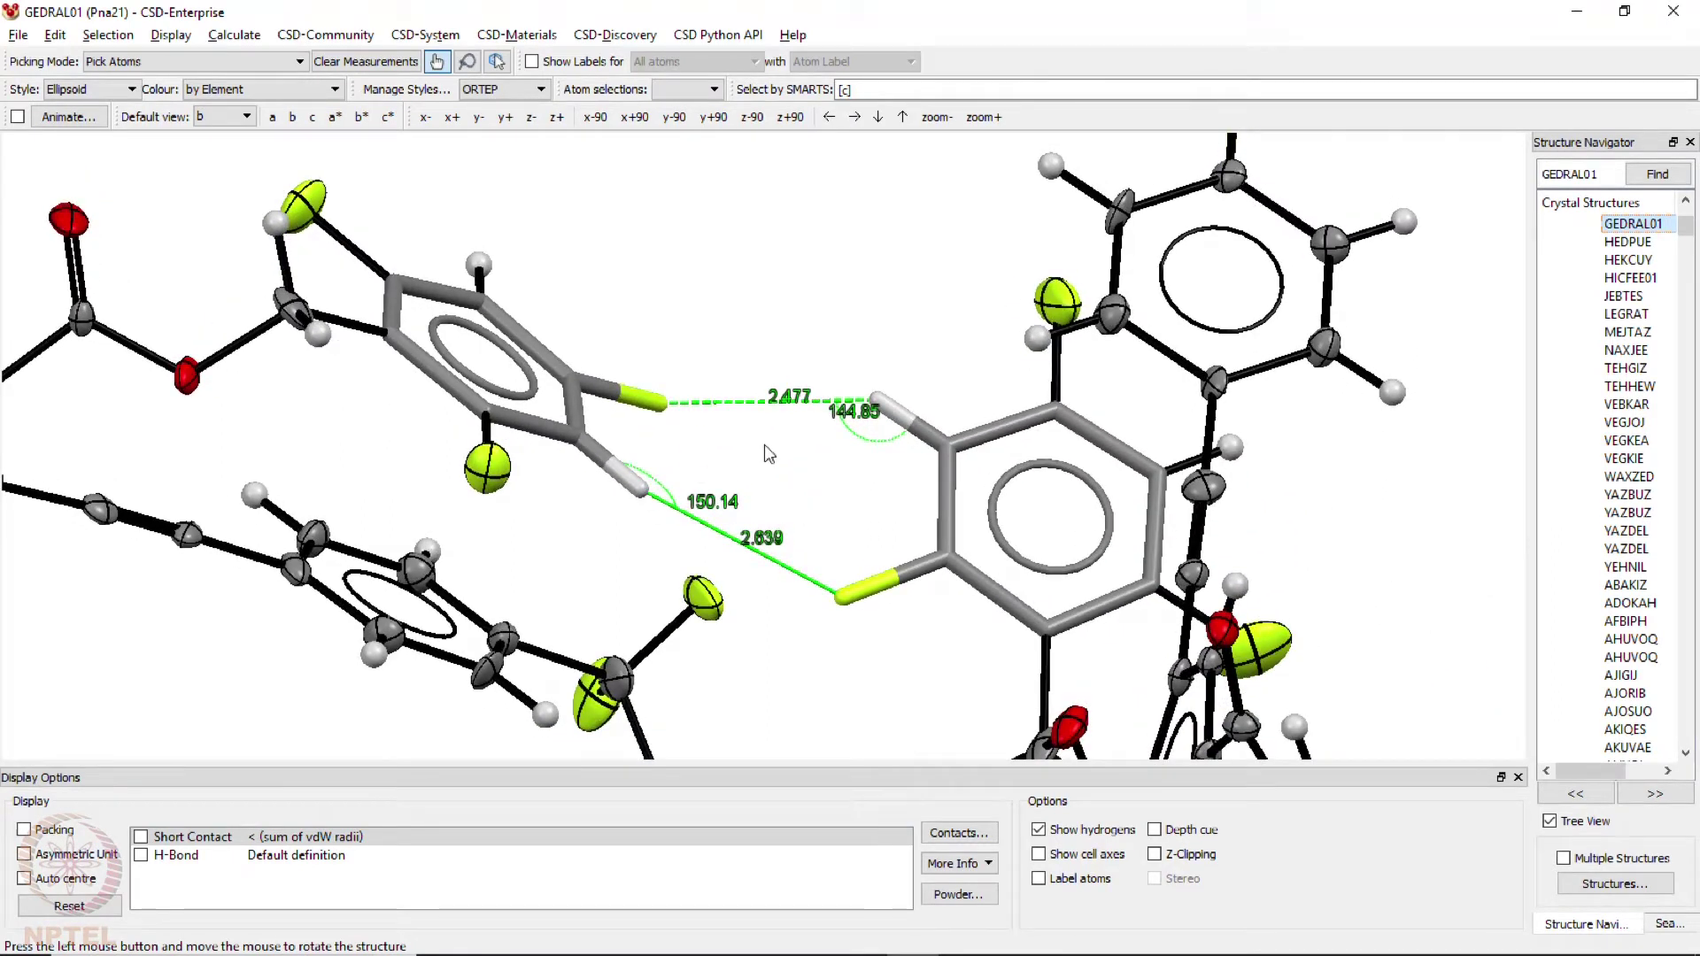
- Display the hits HEDPUE and HEKCUY in turn and examine the C–H···F dimer geometry of each
left_click(1636, 242)
left_click_drag(1160, 345, 1125, 507)
left_click_drag(1133, 348, 1127, 427)
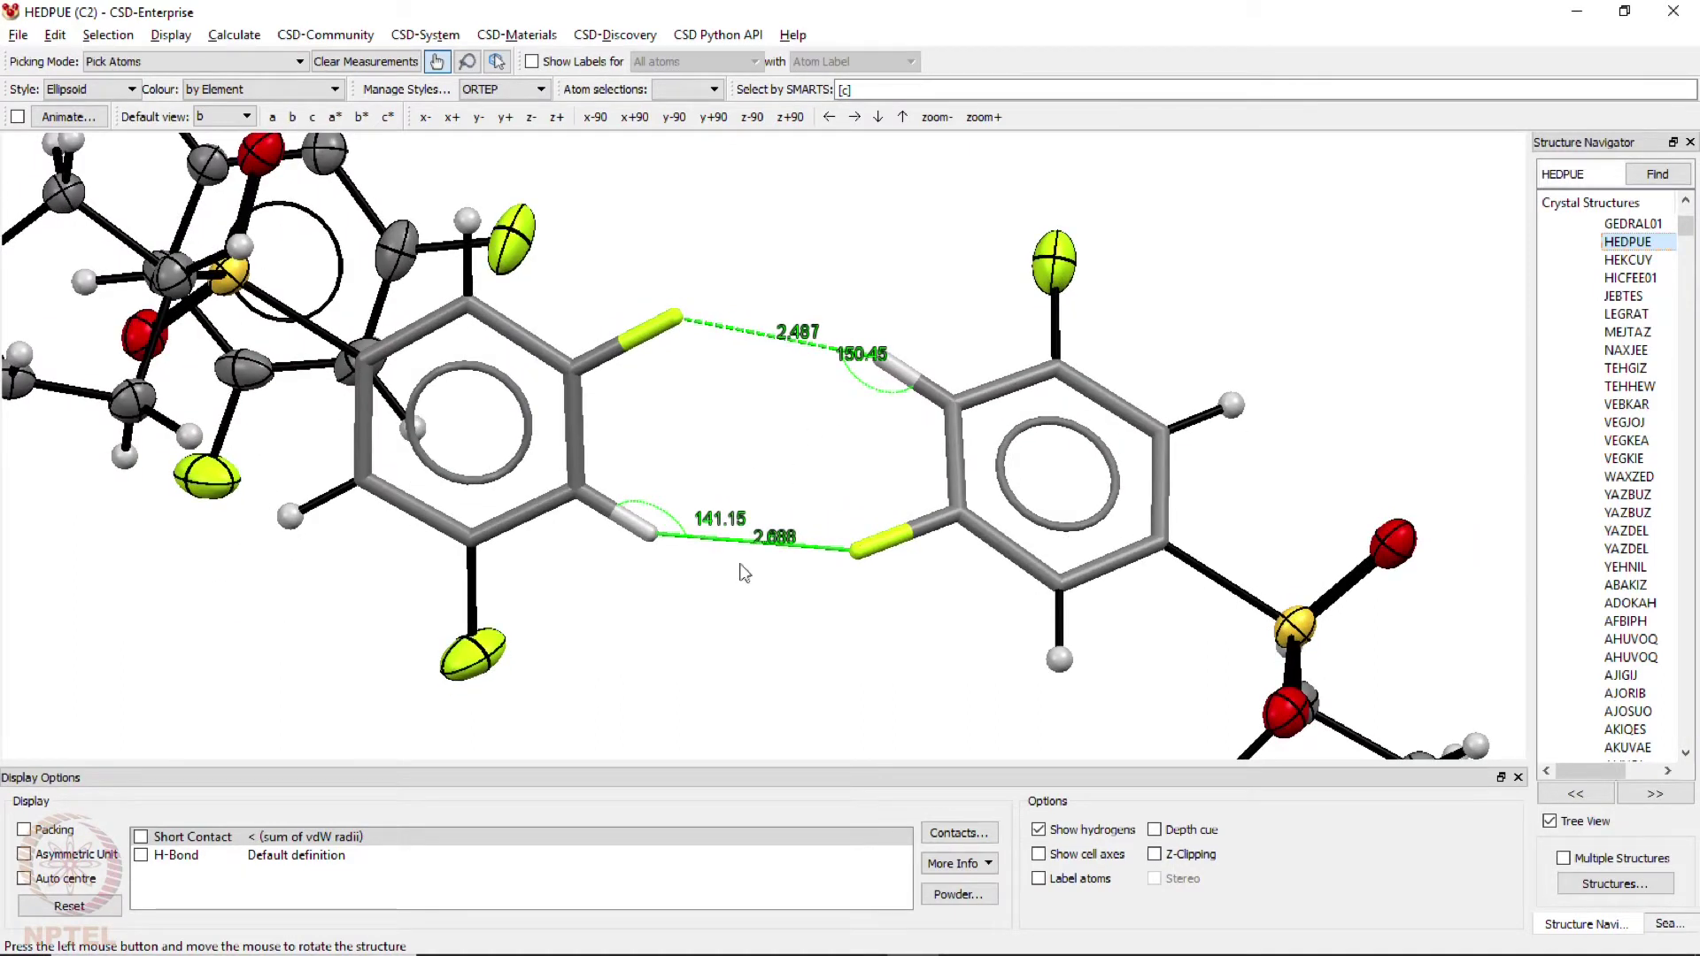
left_click(1628, 259)
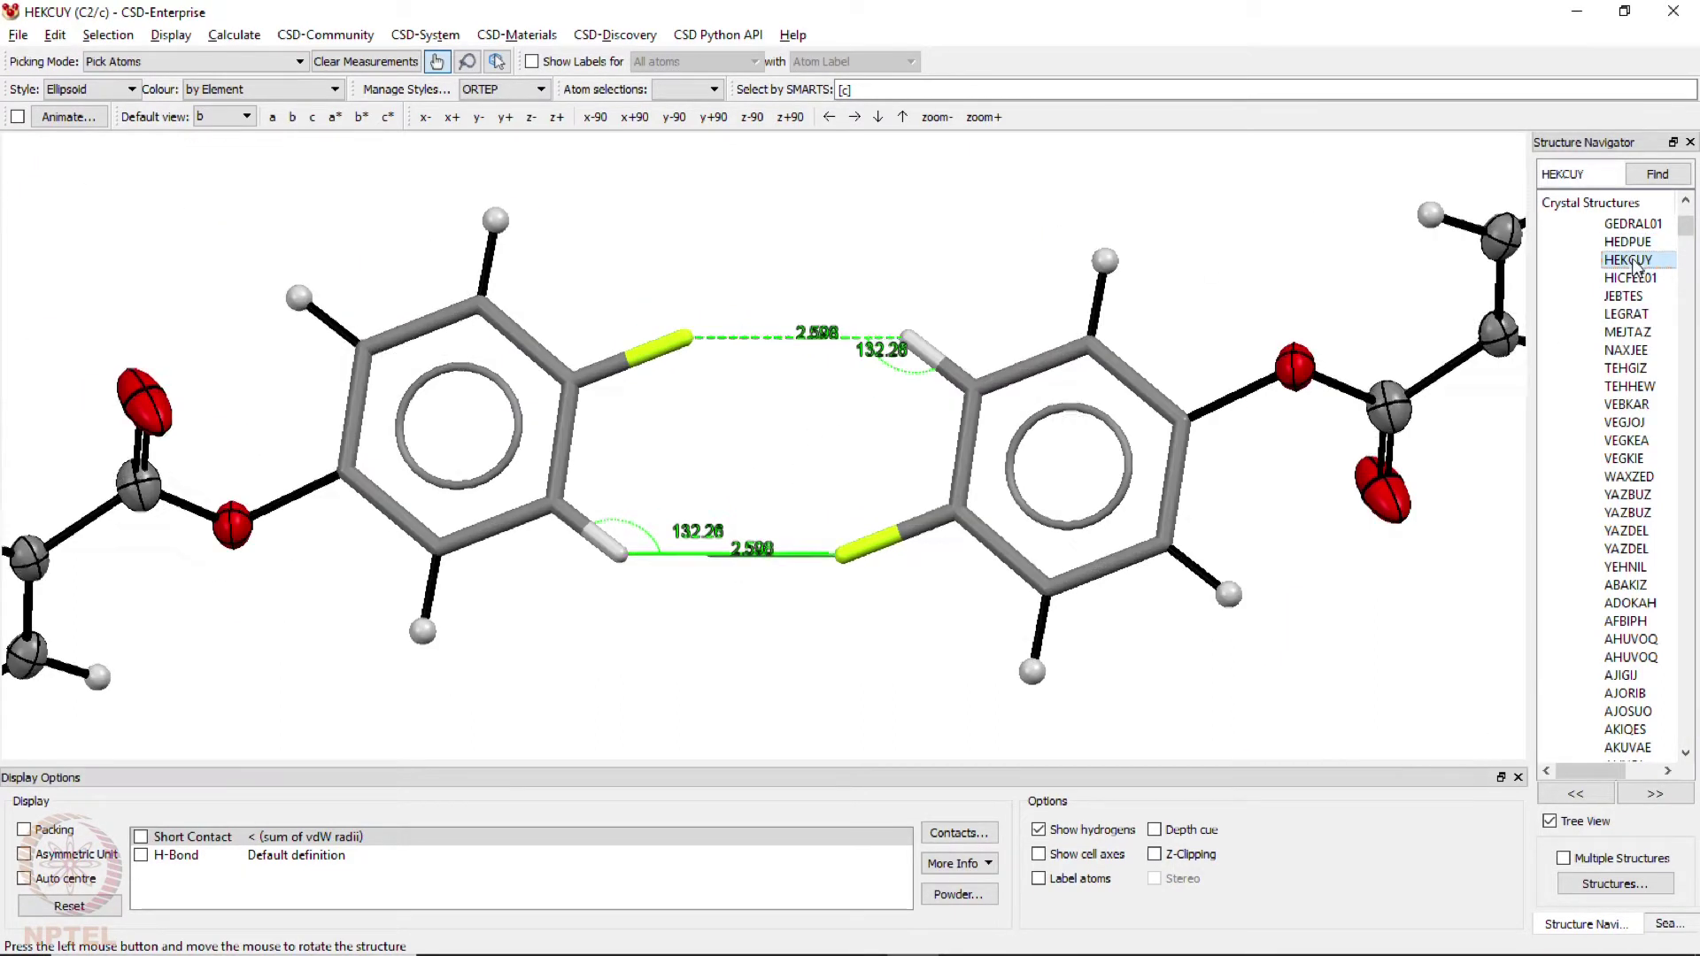
- Show only the inversion centres of HEKCUY, with axes and glide and mirror planes turned off, and examine them against the dimer
left_click_drag(816, 429, 883, 511)
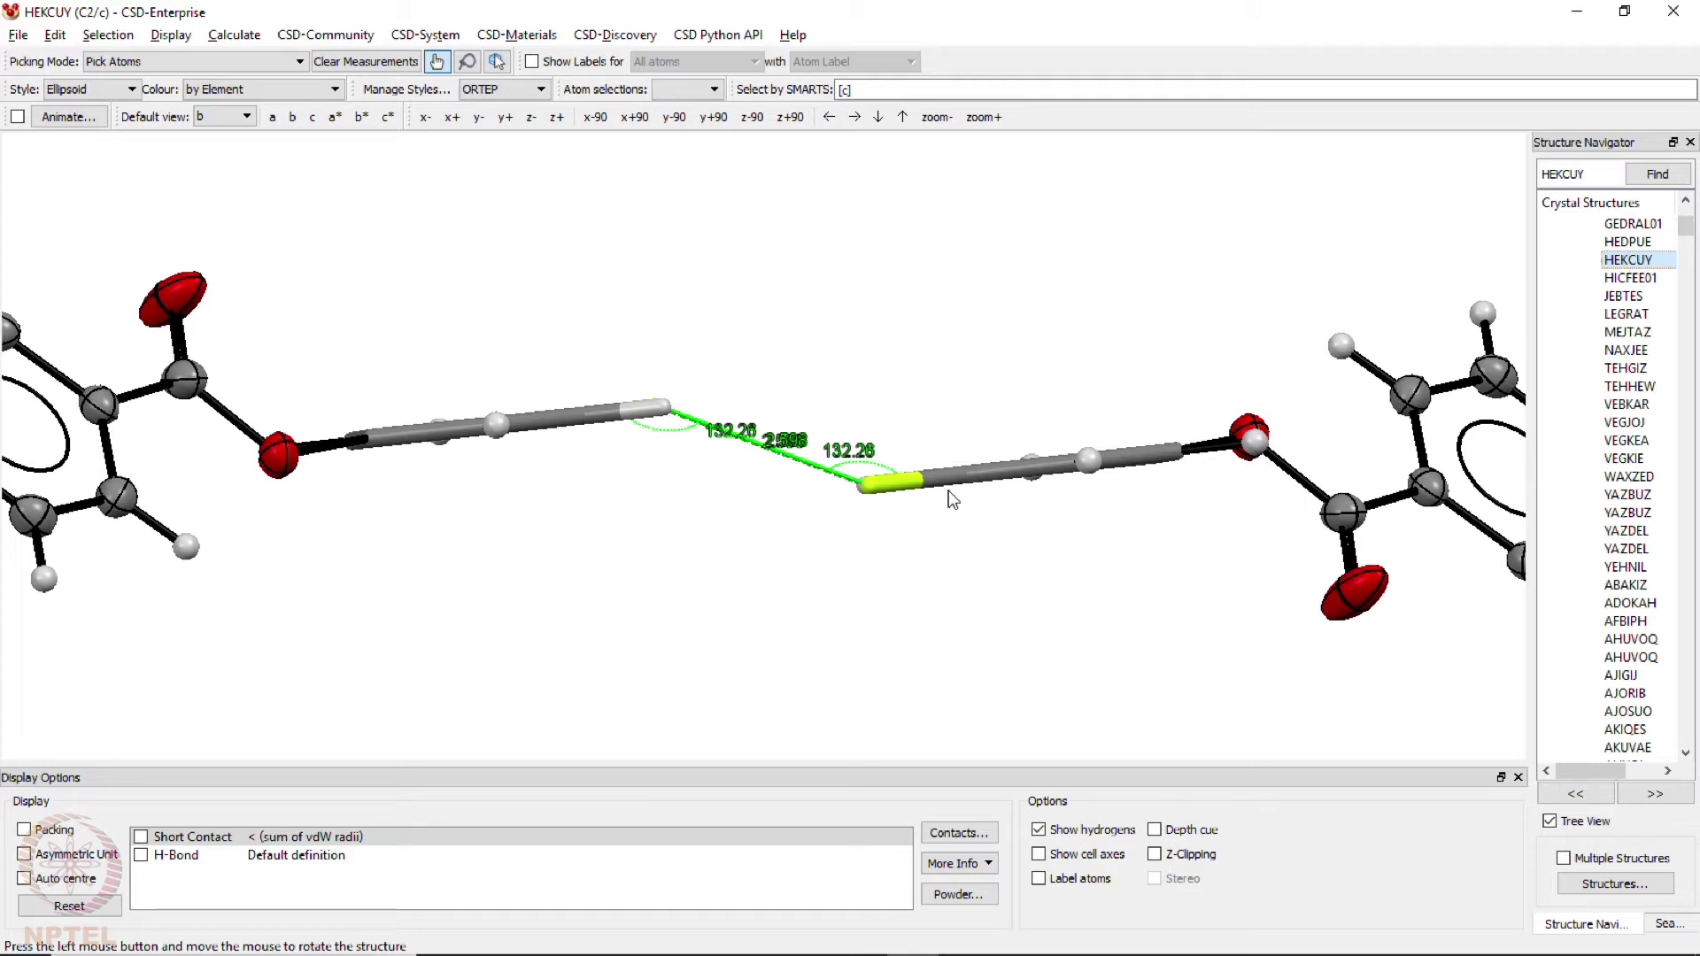
left_click_drag(931, 339, 768, 479)
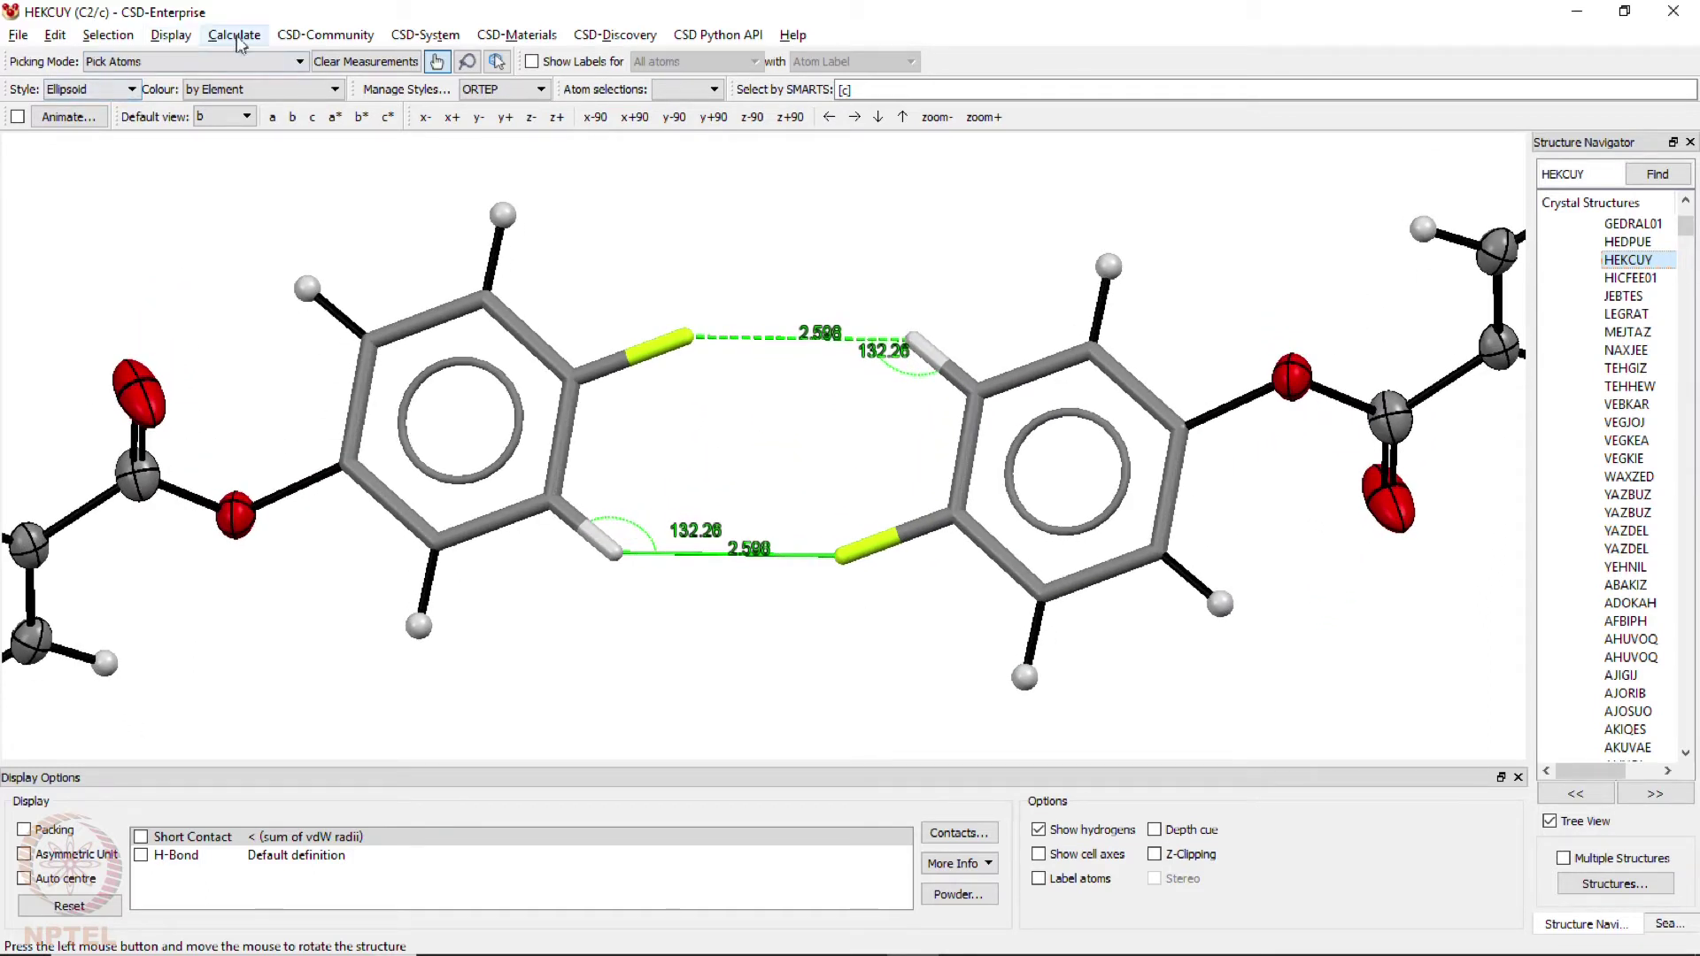
left_click(171, 34)
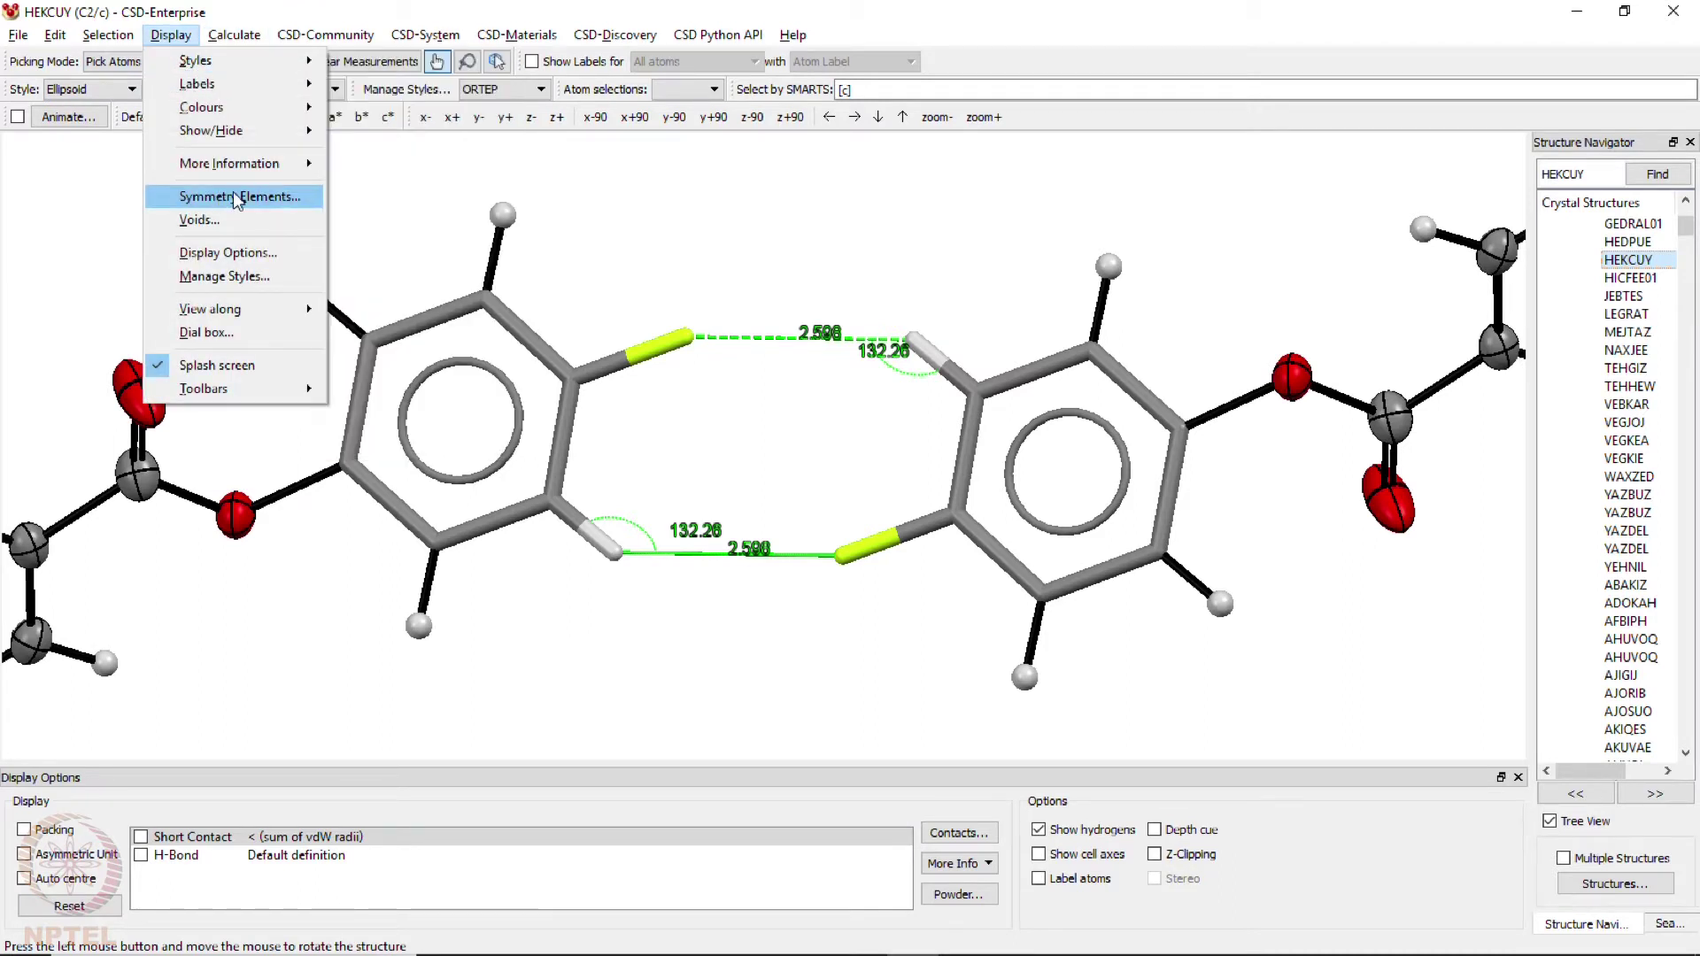
left_click(280, 197)
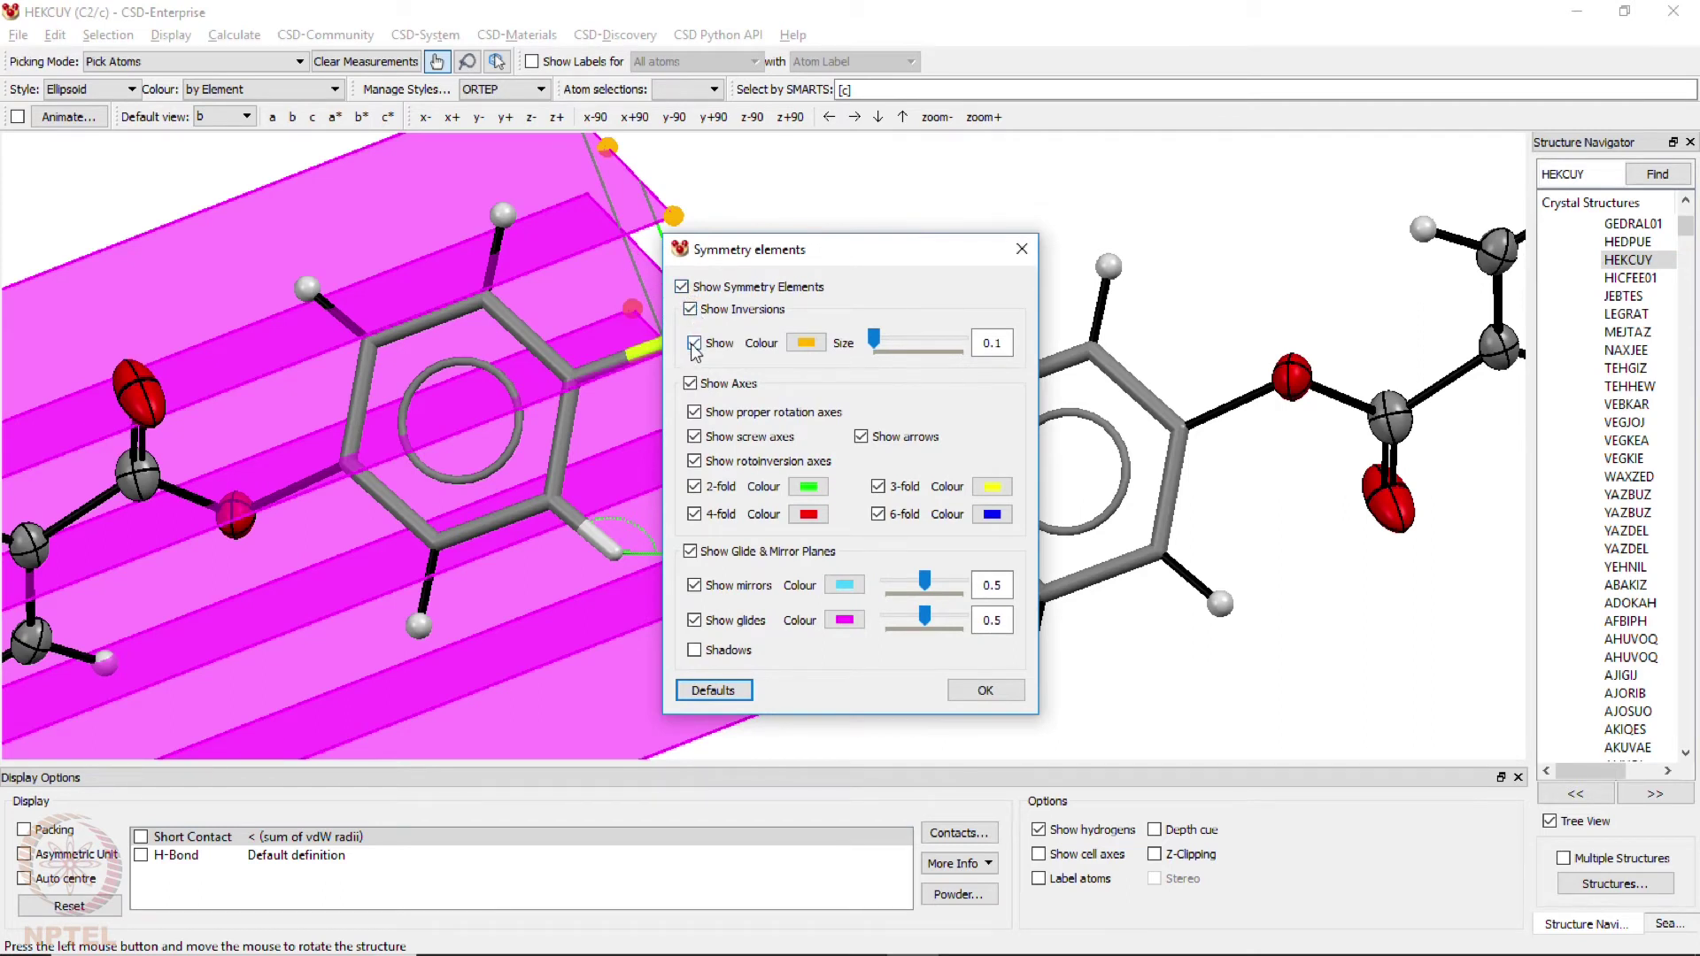
left_click(689, 384)
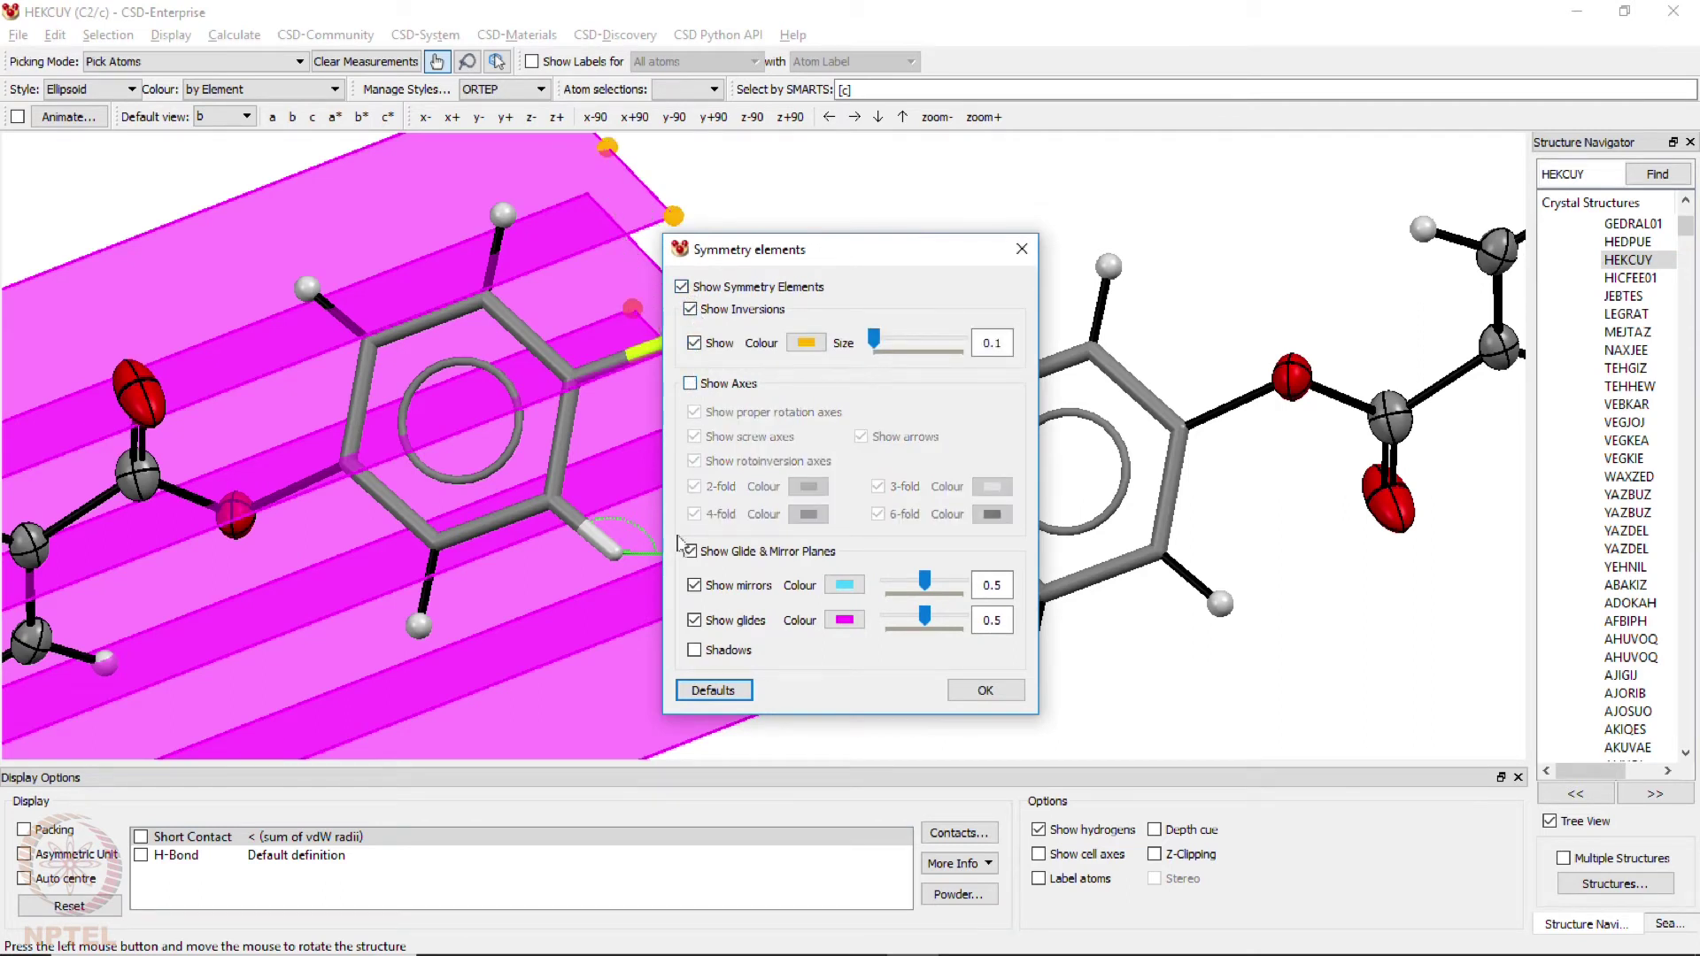
left_click(691, 552)
left_click(985, 690)
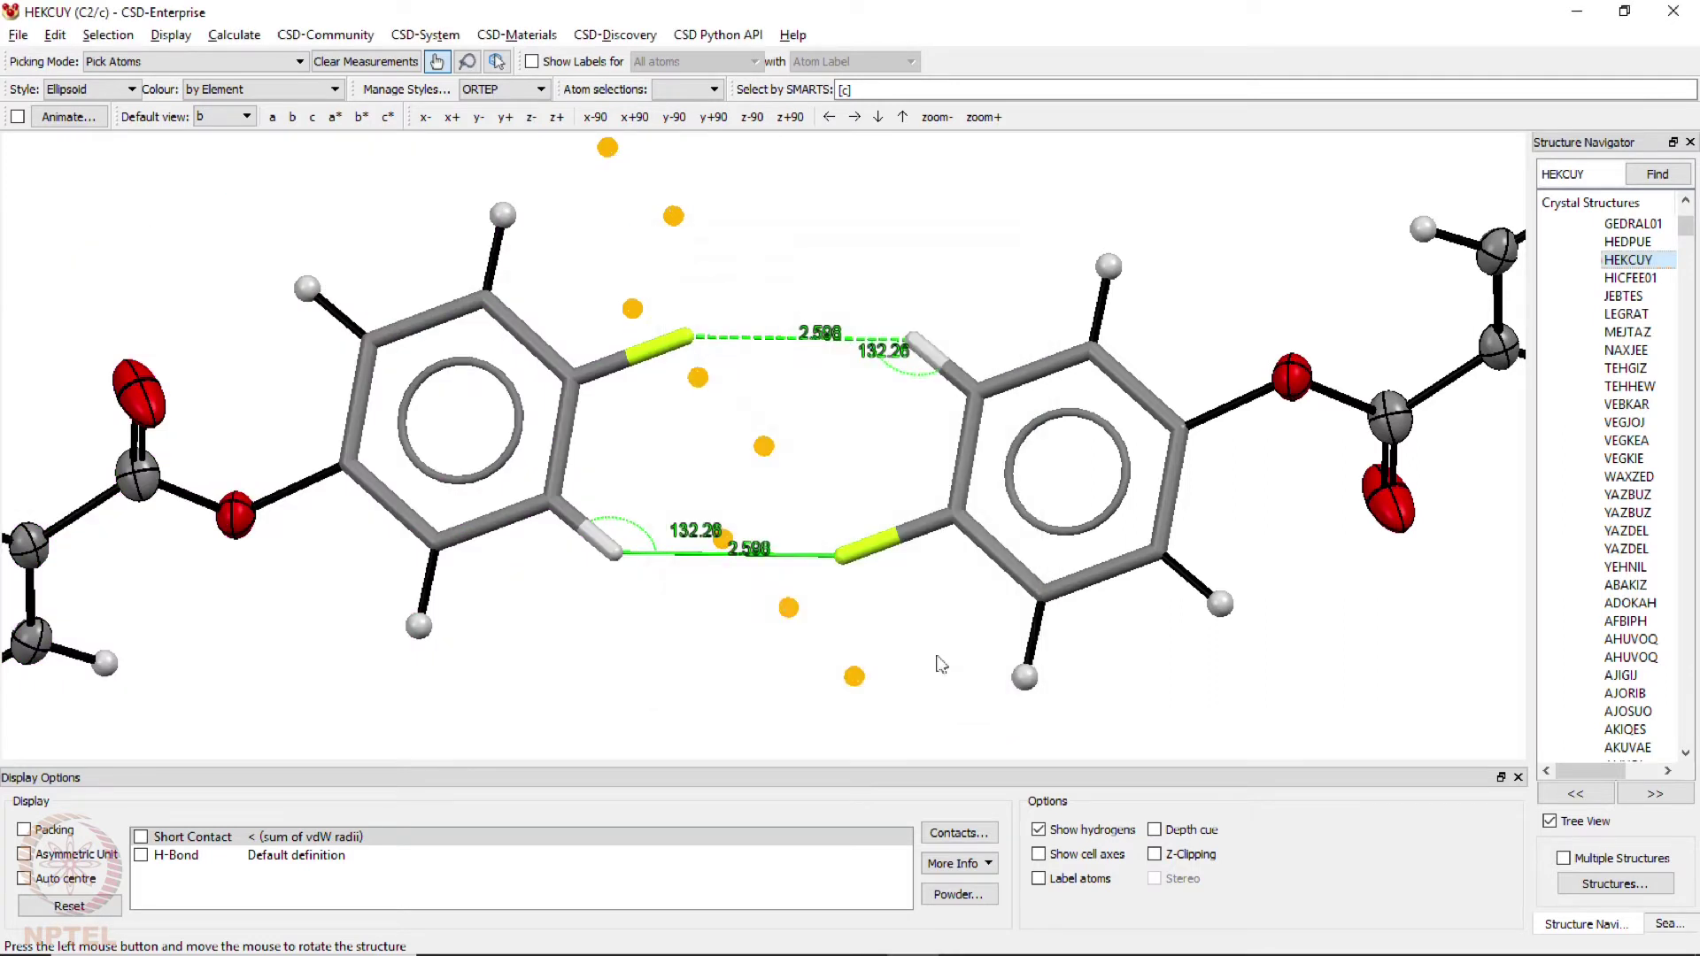
left_click_drag(859, 483, 788, 446)
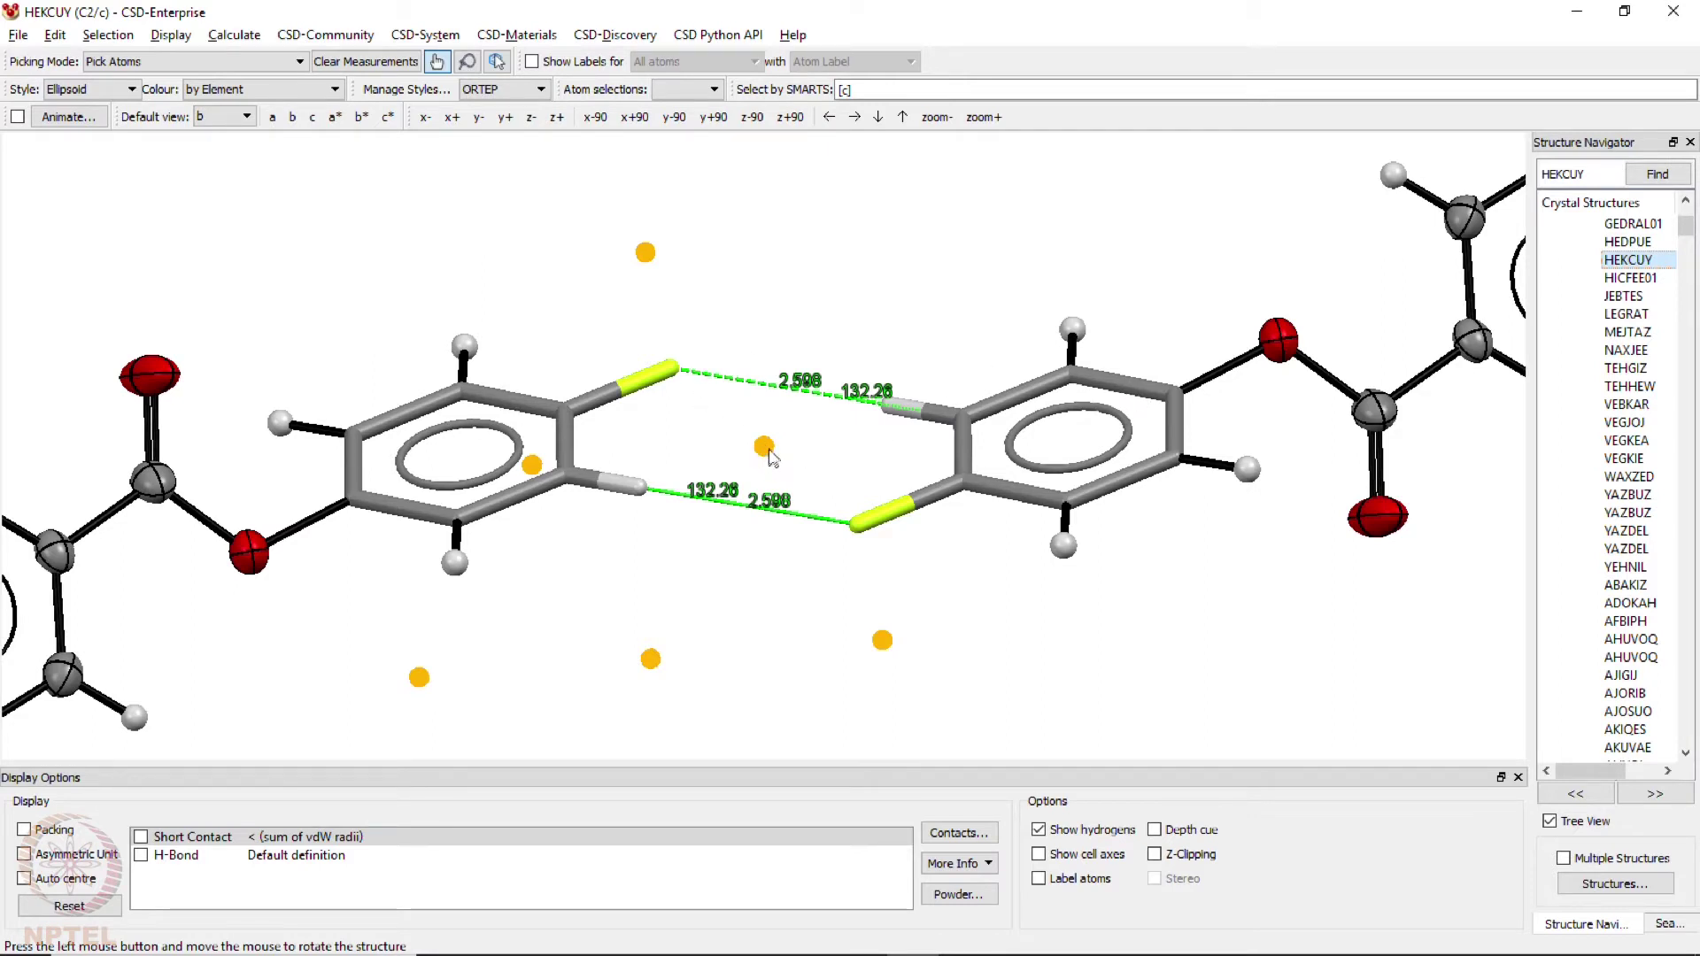
left_click_drag(934, 514, 965, 485)
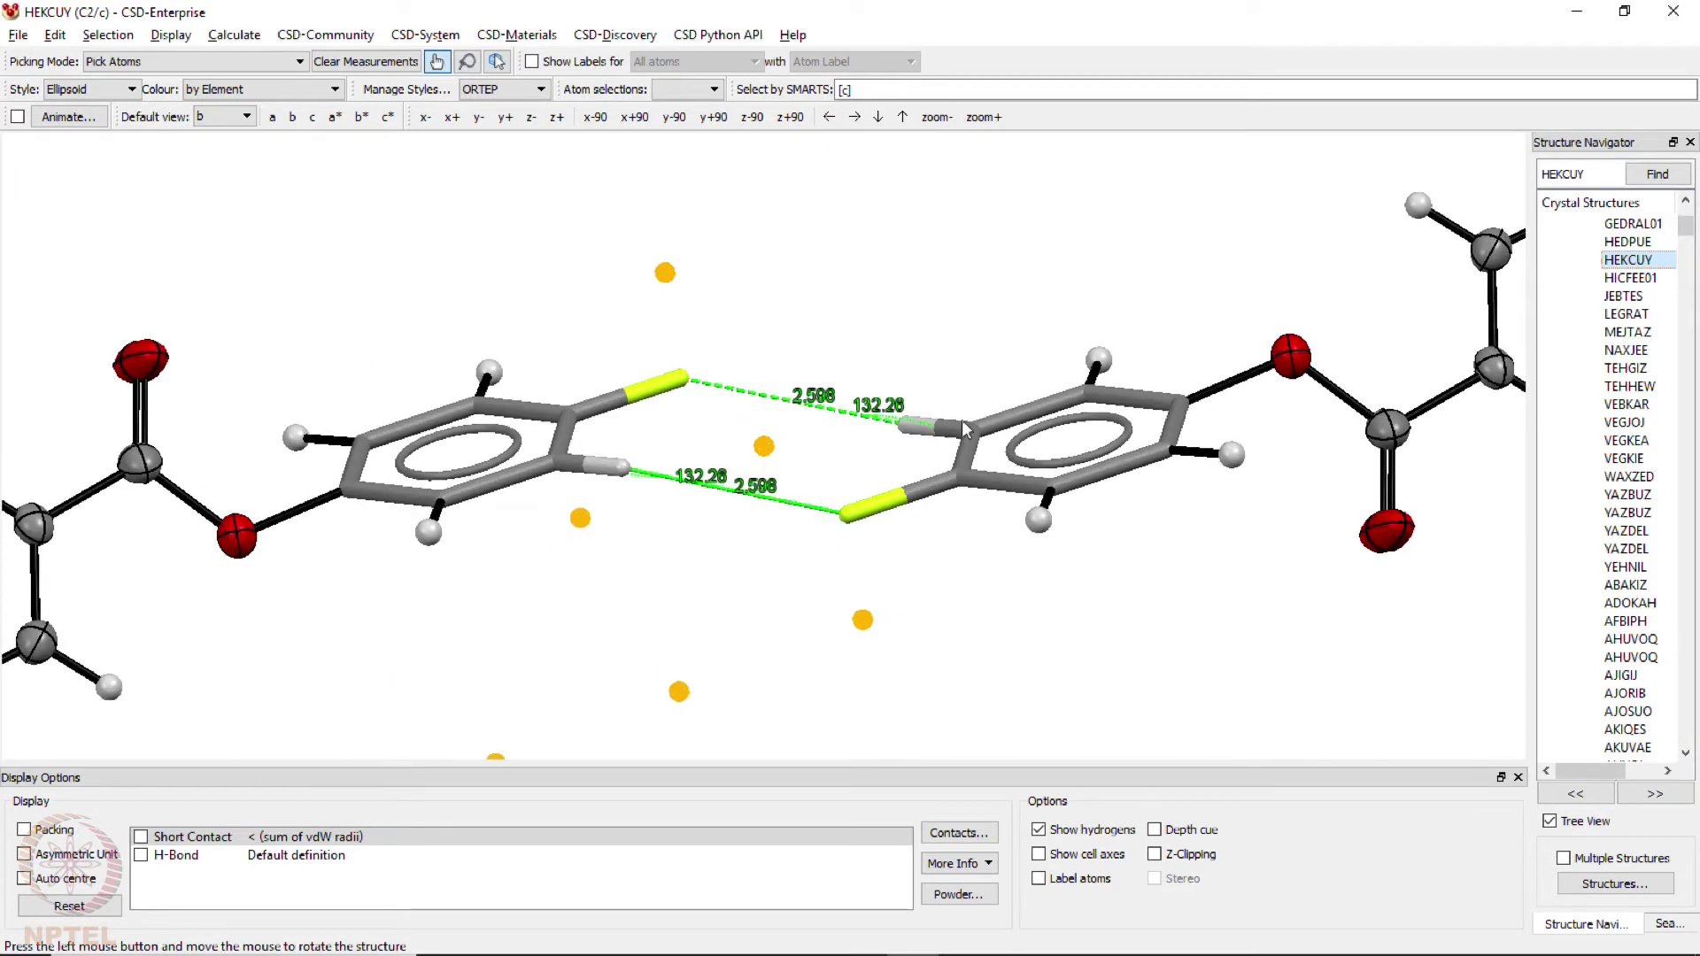
- Display the hit HICFEE01, check its symmetry elements with only inversions shown, and examine its C–H···F dimer geometry
left_click(1611, 279)
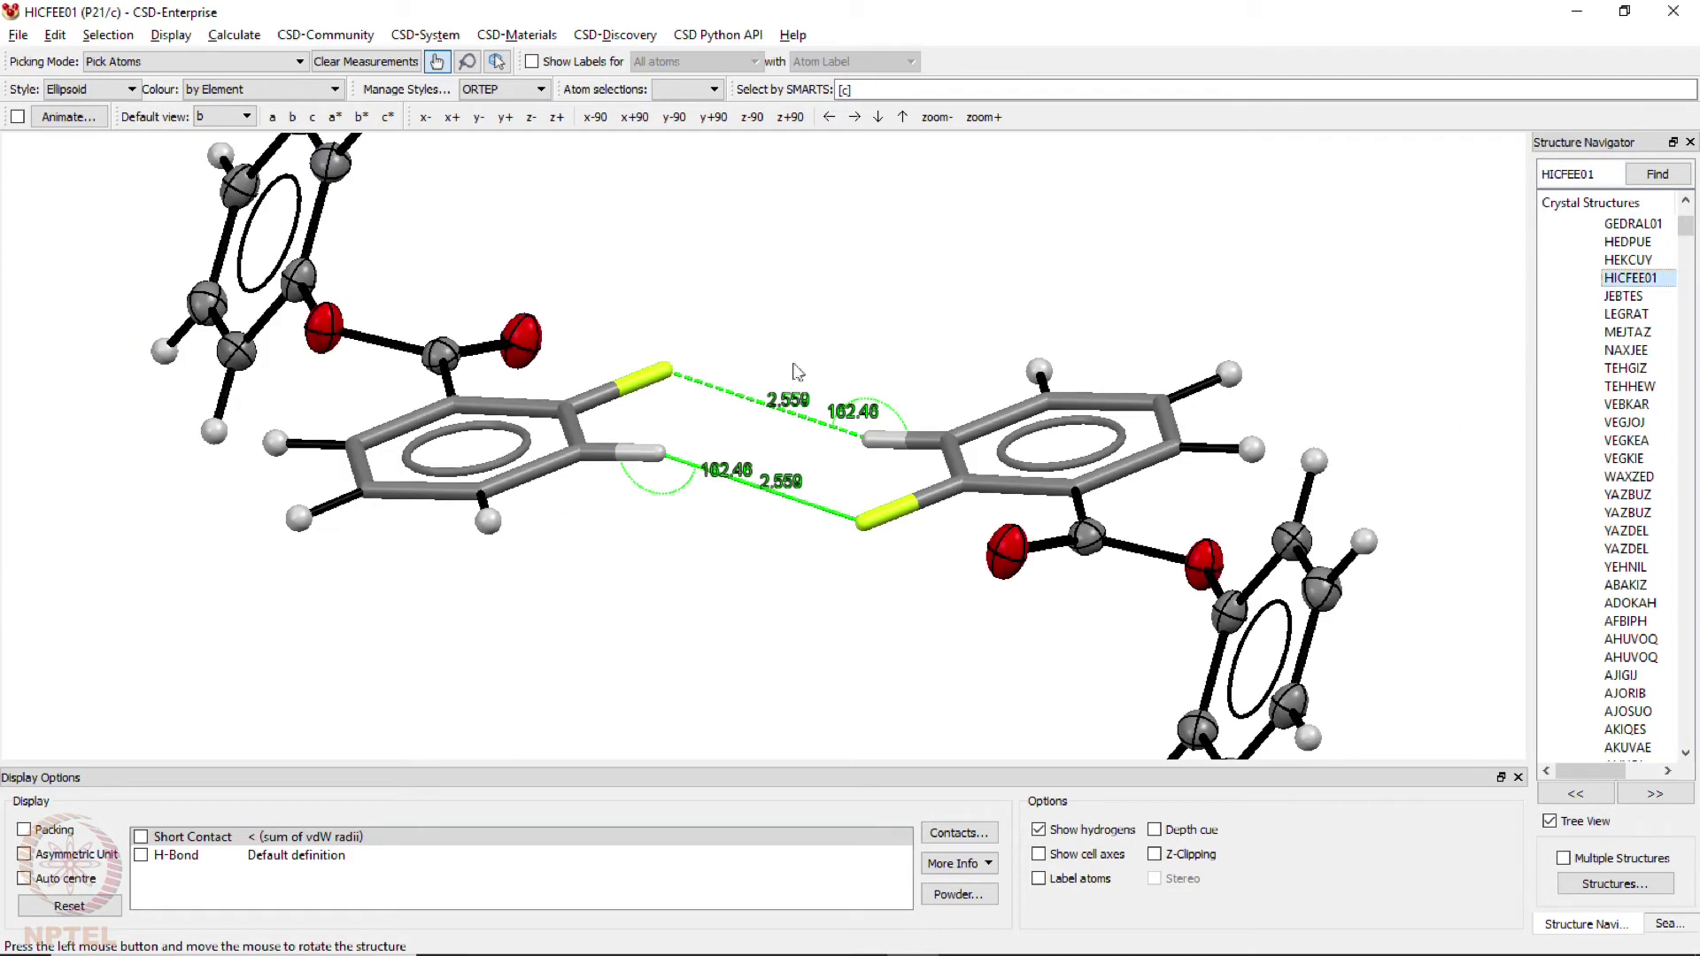
scroll(881, 363, "up", 5)
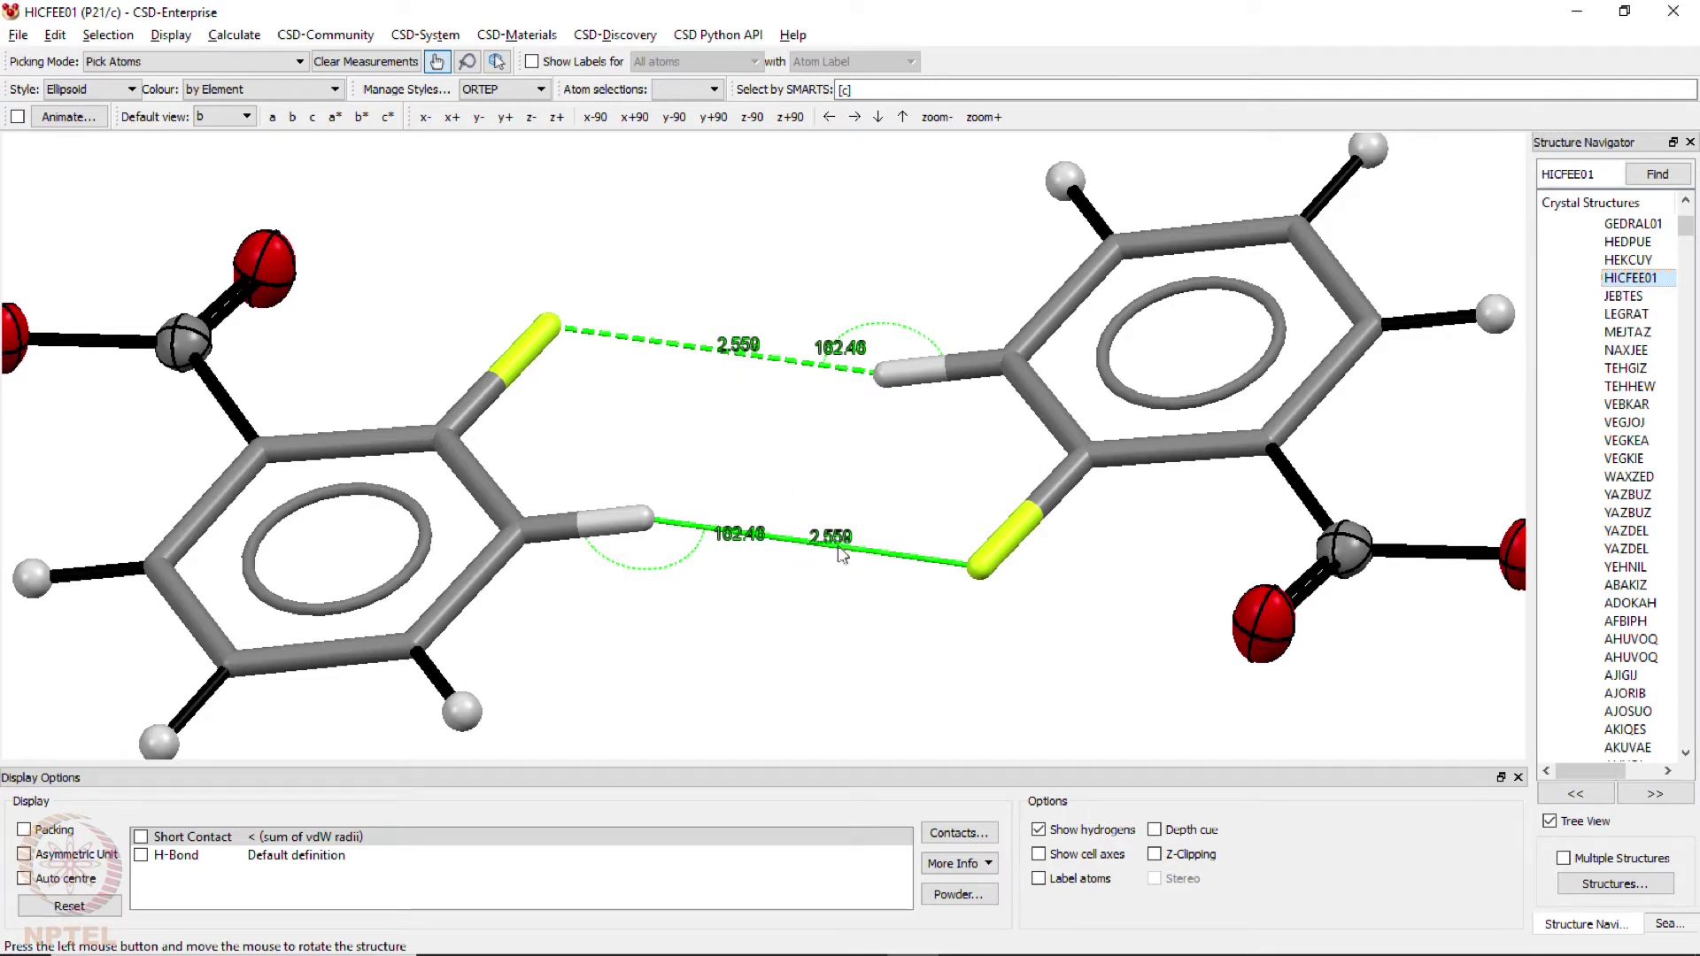
left_click(171, 35)
left_click(239, 197)
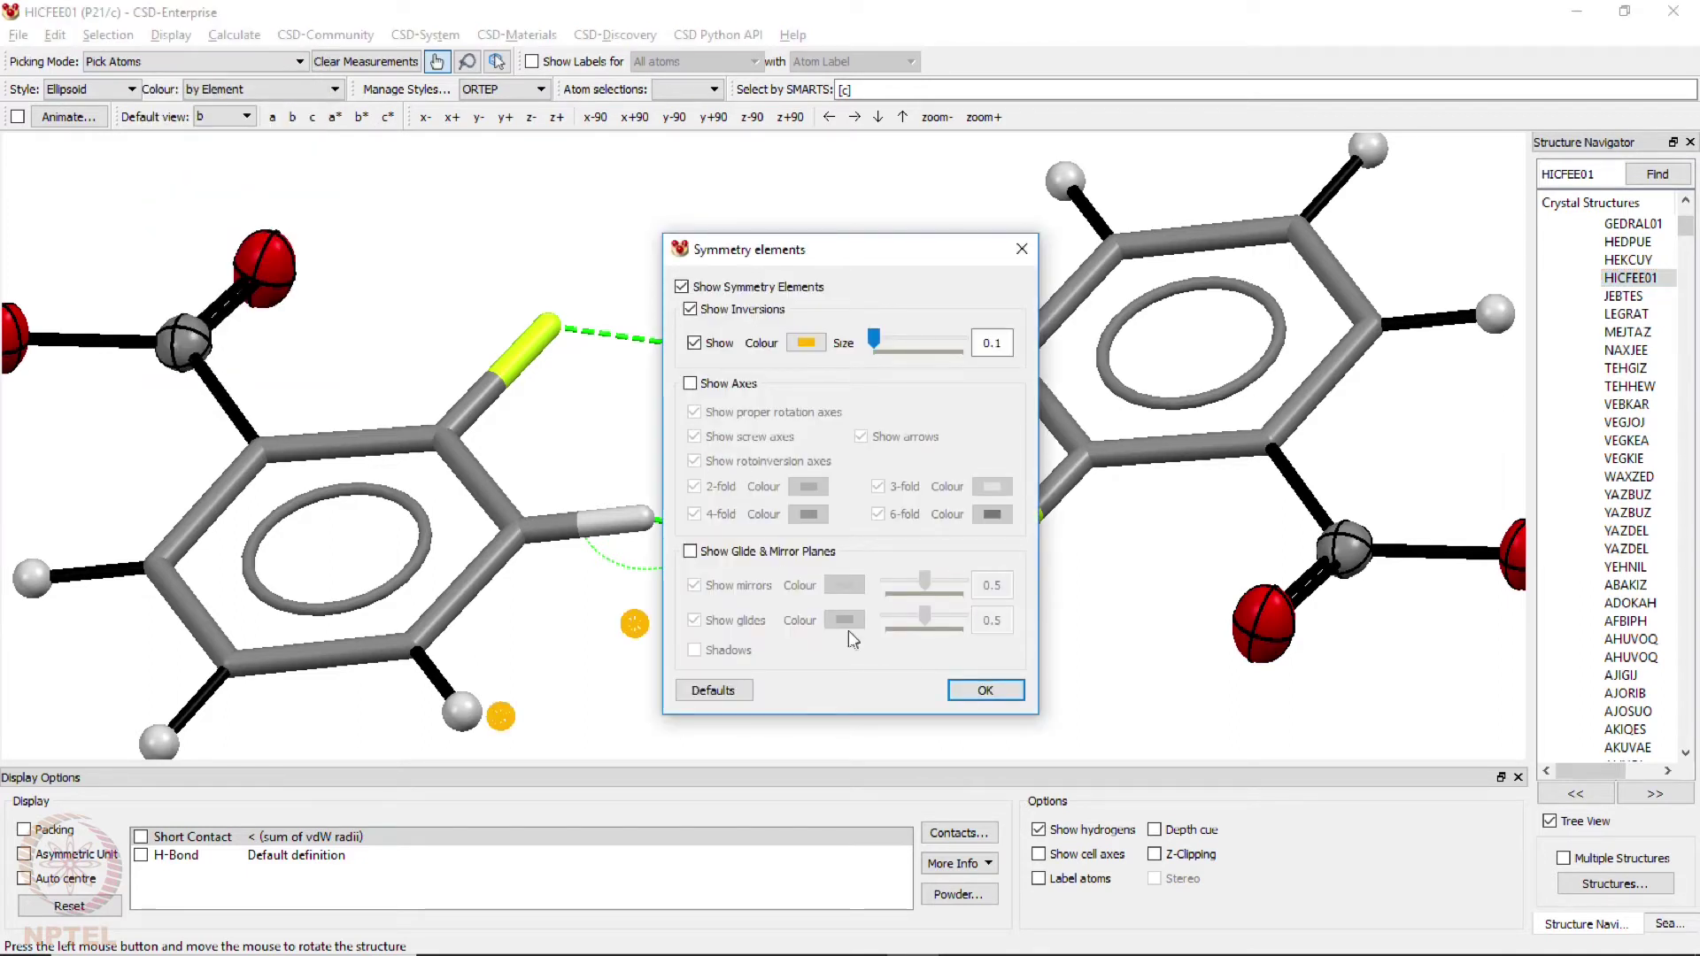
left_click(985, 689)
left_click_drag(746, 368, 702, 596)
scroll(873, 319, "down", 5)
left_click_drag(873, 318, 823, 404)
scroll(873, 310, "up", 5)
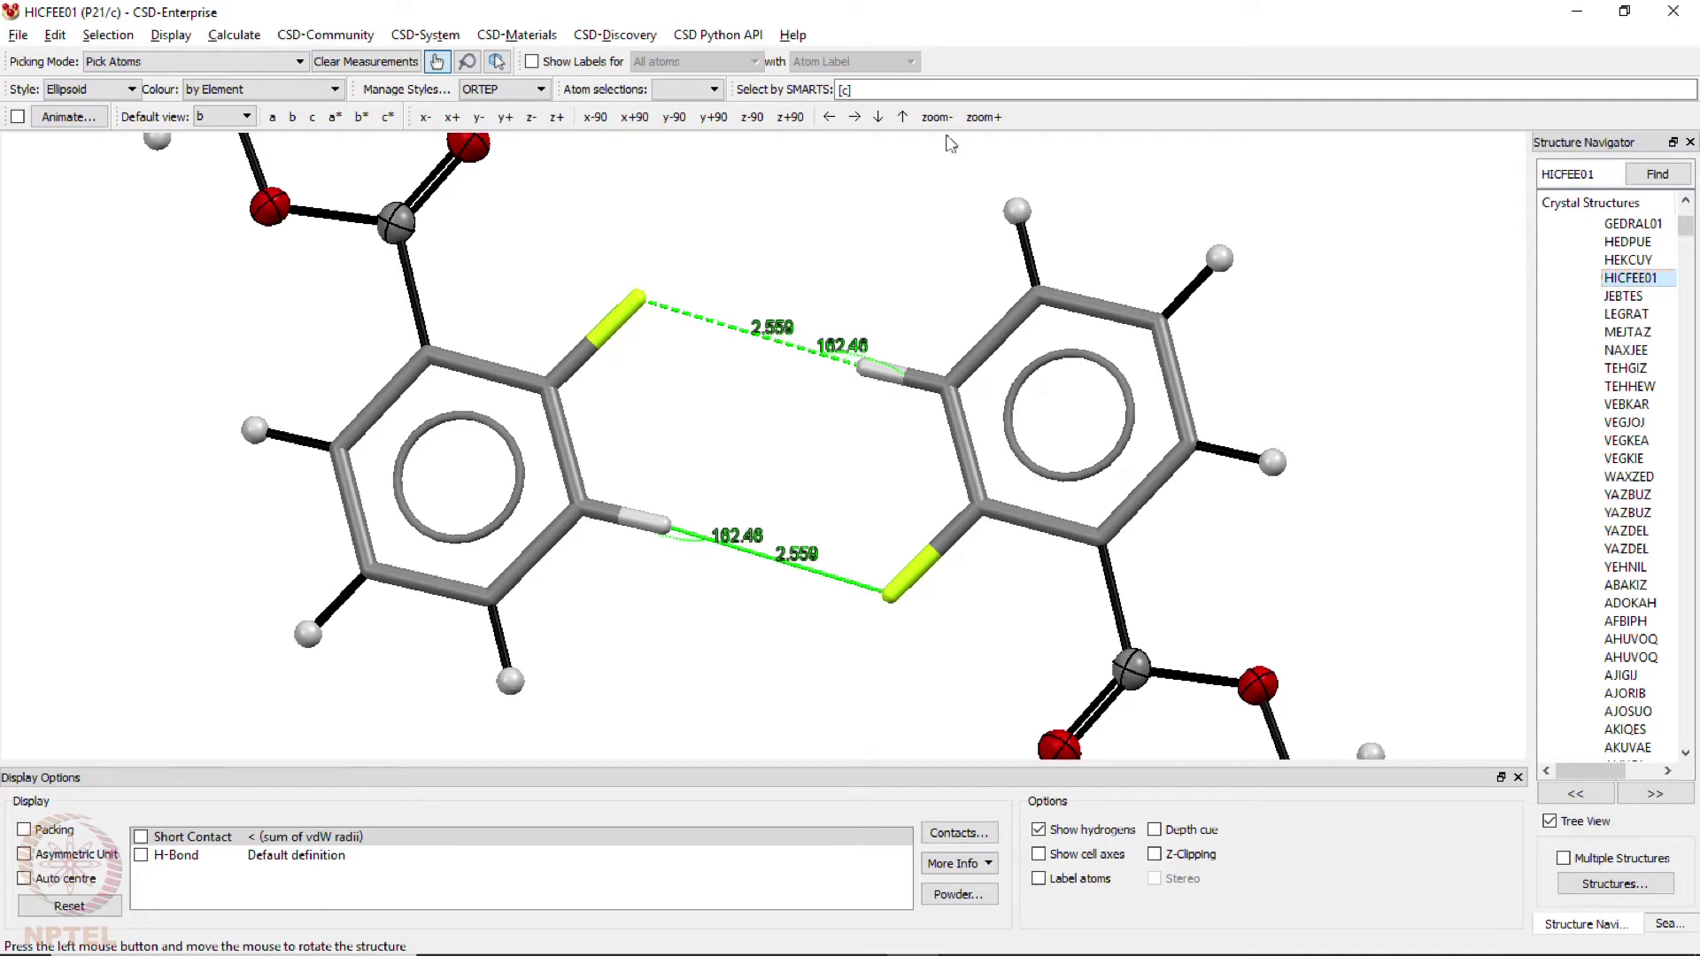
- Close Mercury, return to ConQuest, and start a unit cell query as a reduced cell search with a C-centred lattice
left_click(1672, 16)
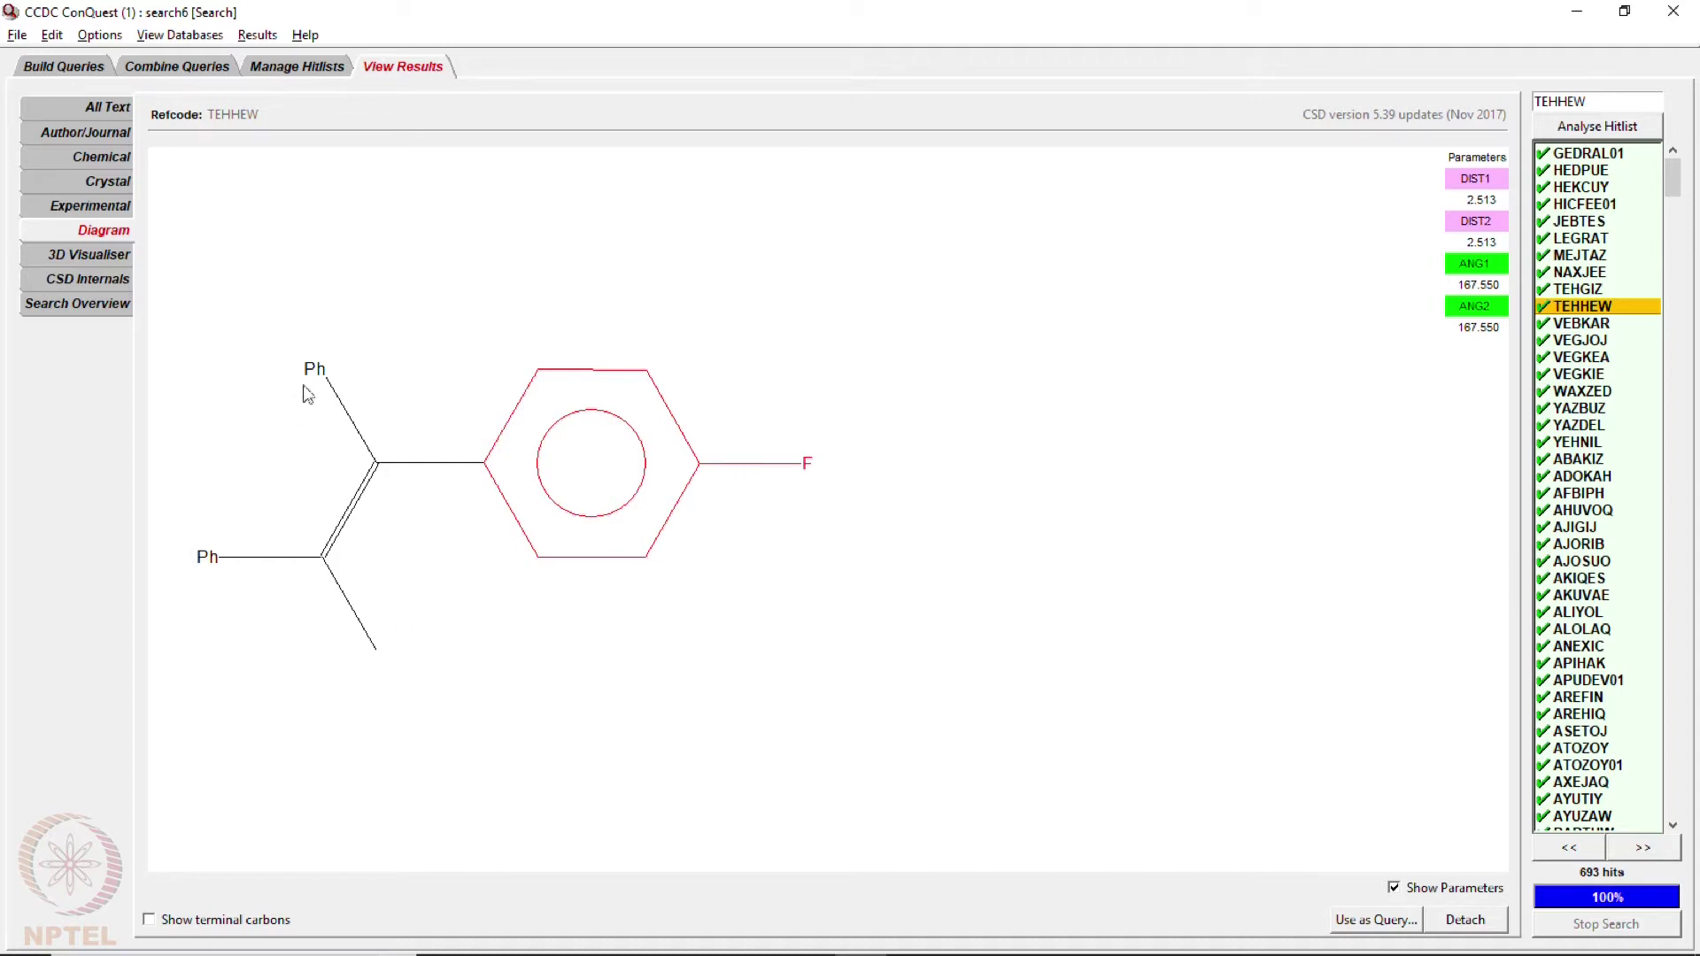
left_click(64, 66)
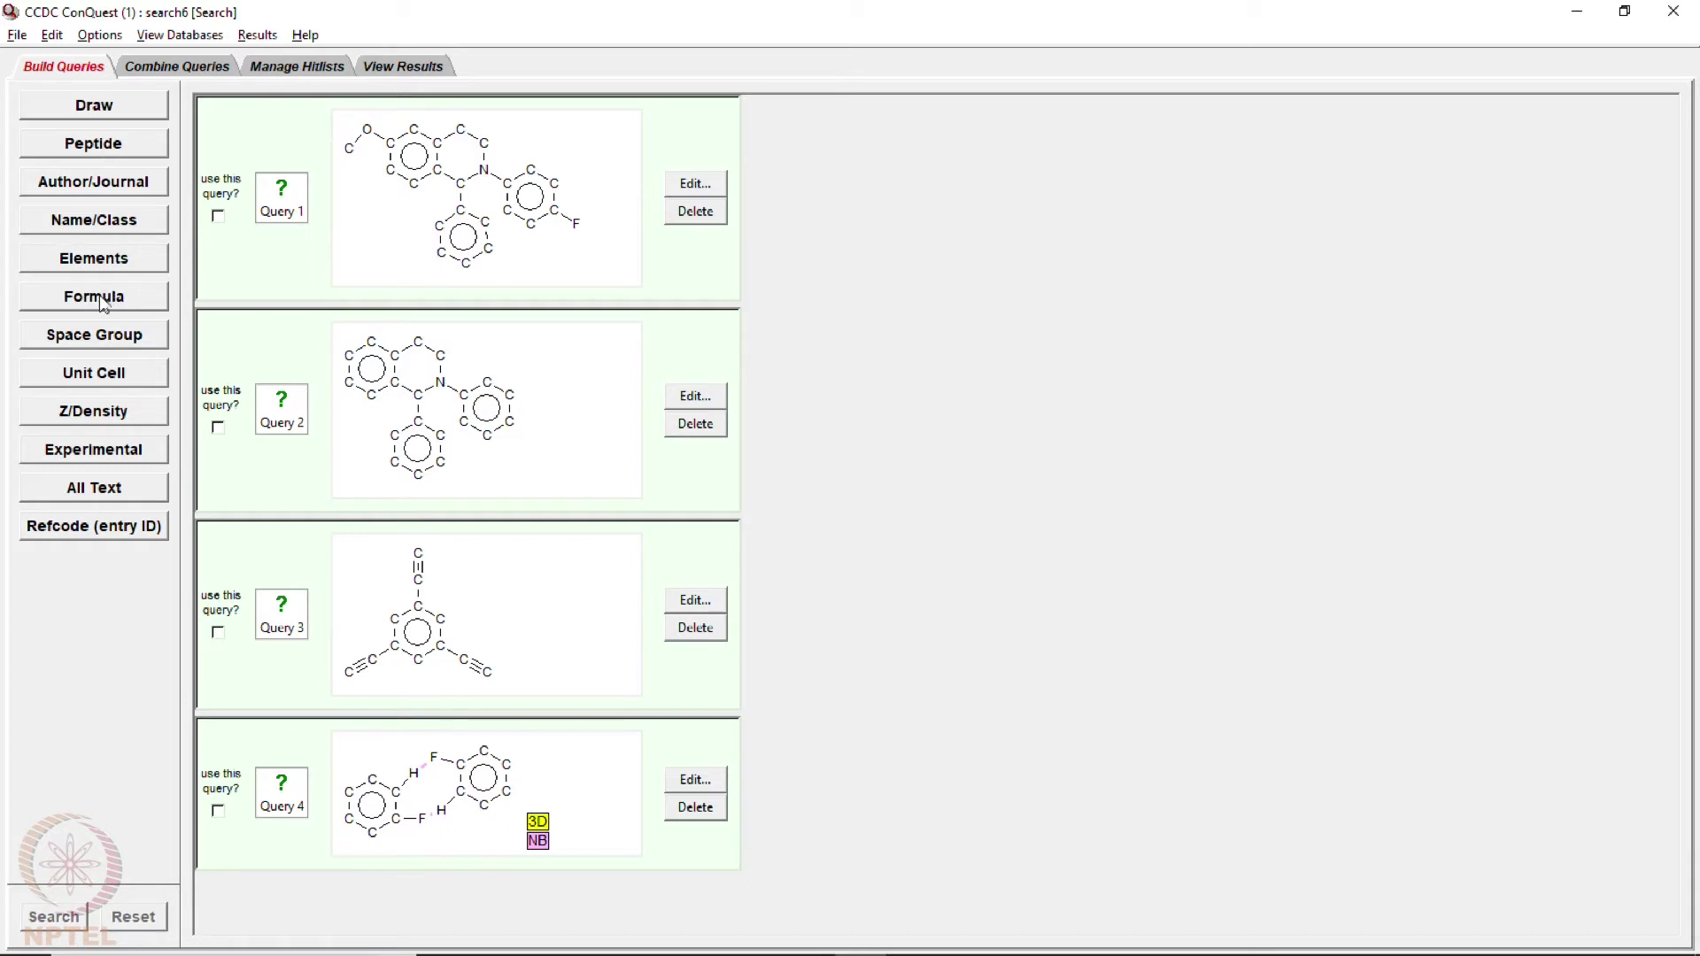
left_click(100, 378)
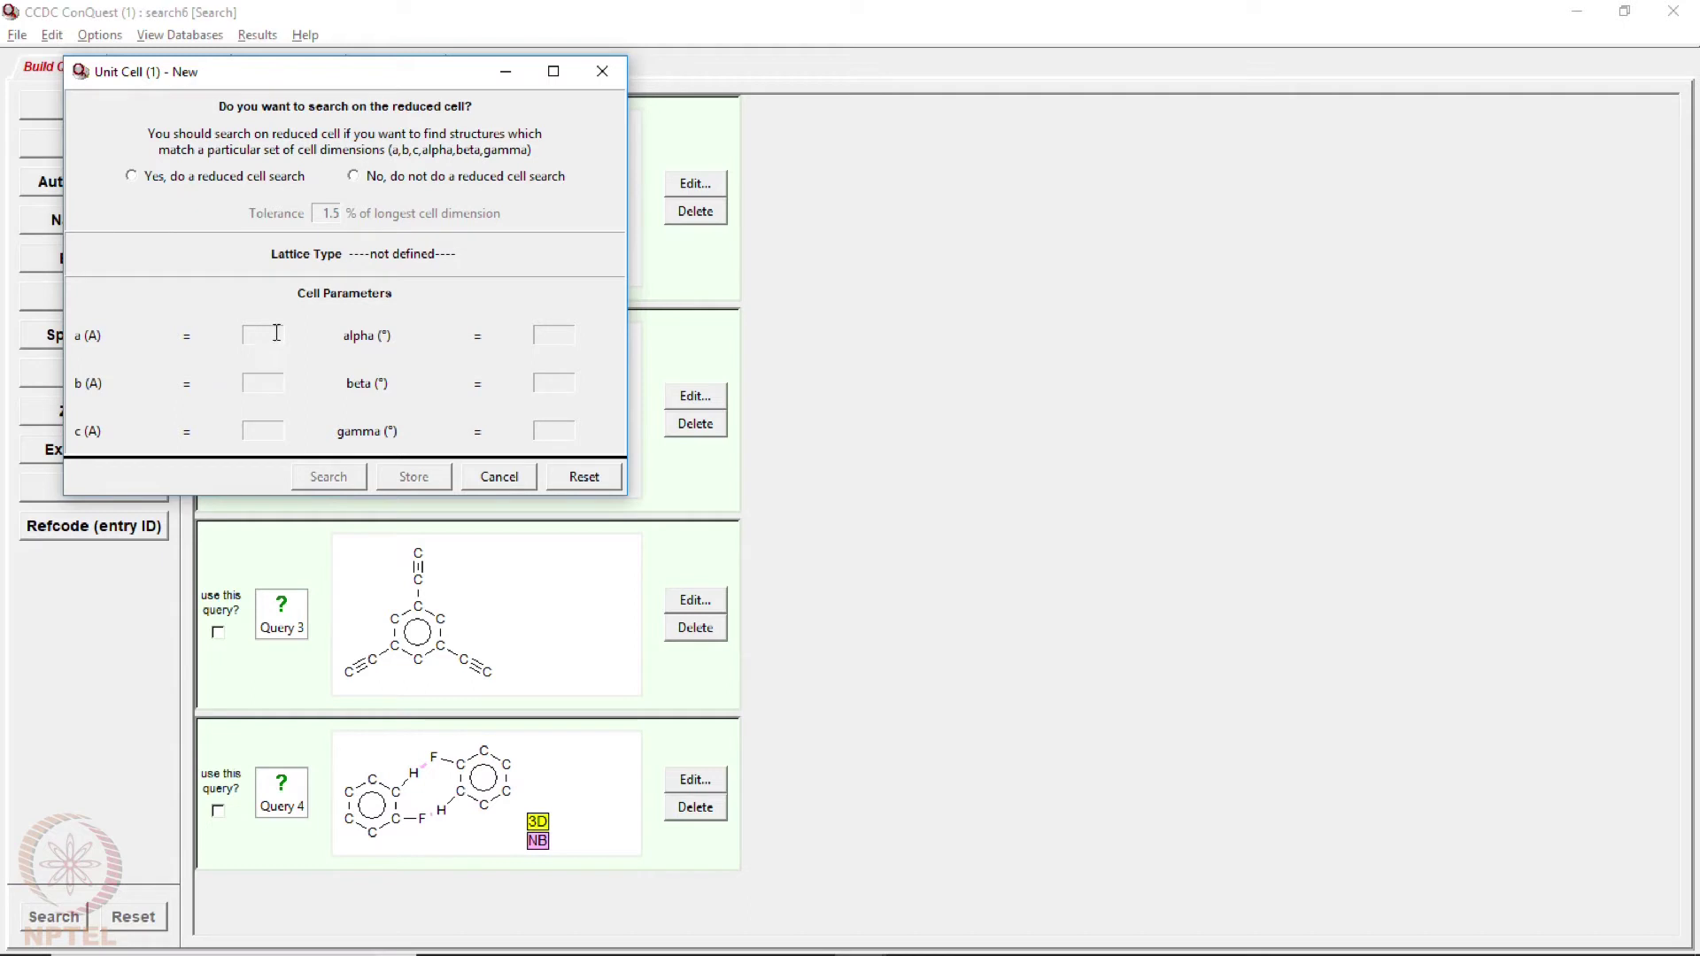
left_click(139, 176)
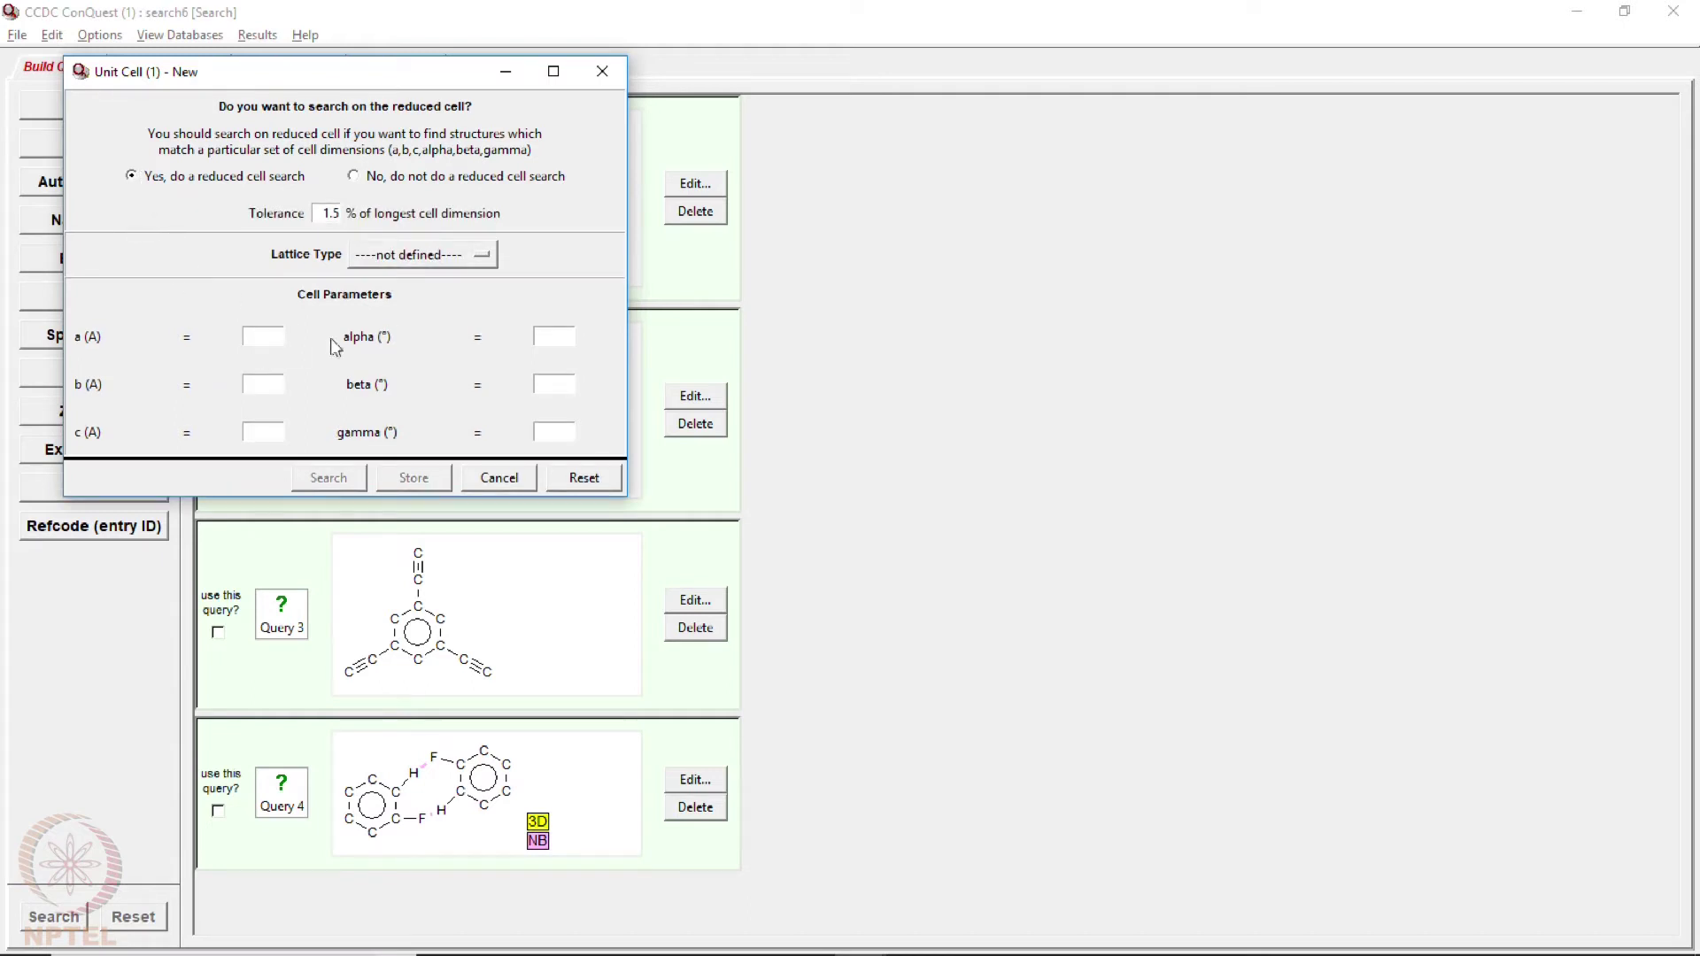
left_click(444, 255)
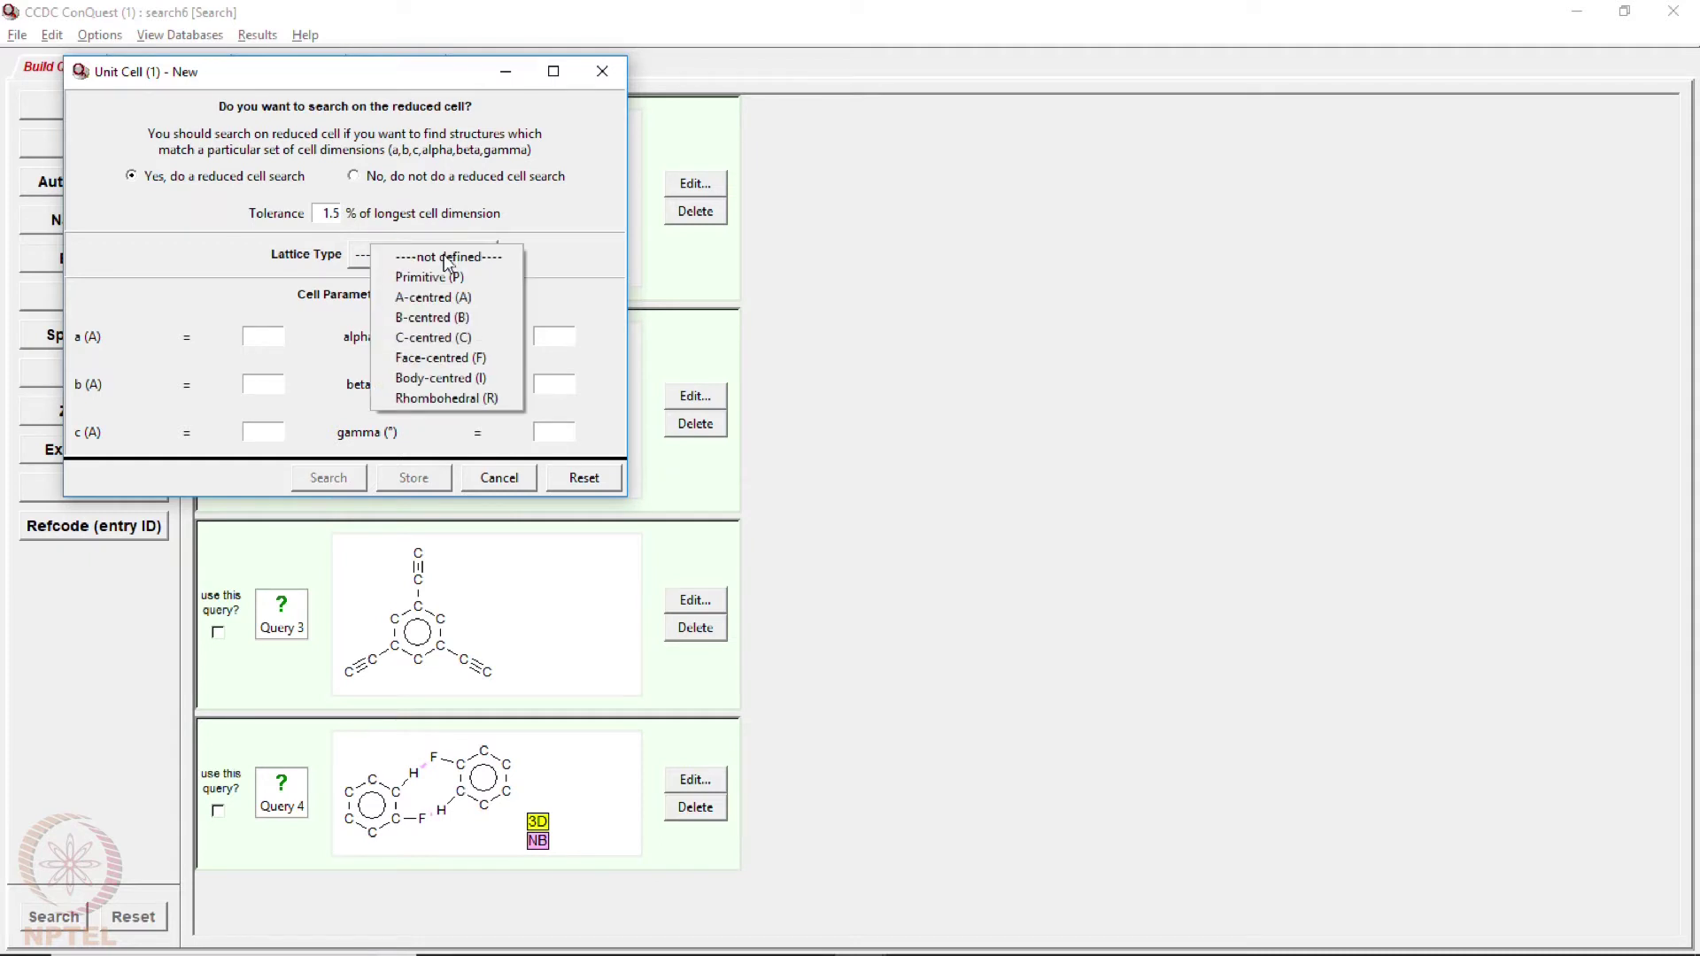
left_click(465, 336)
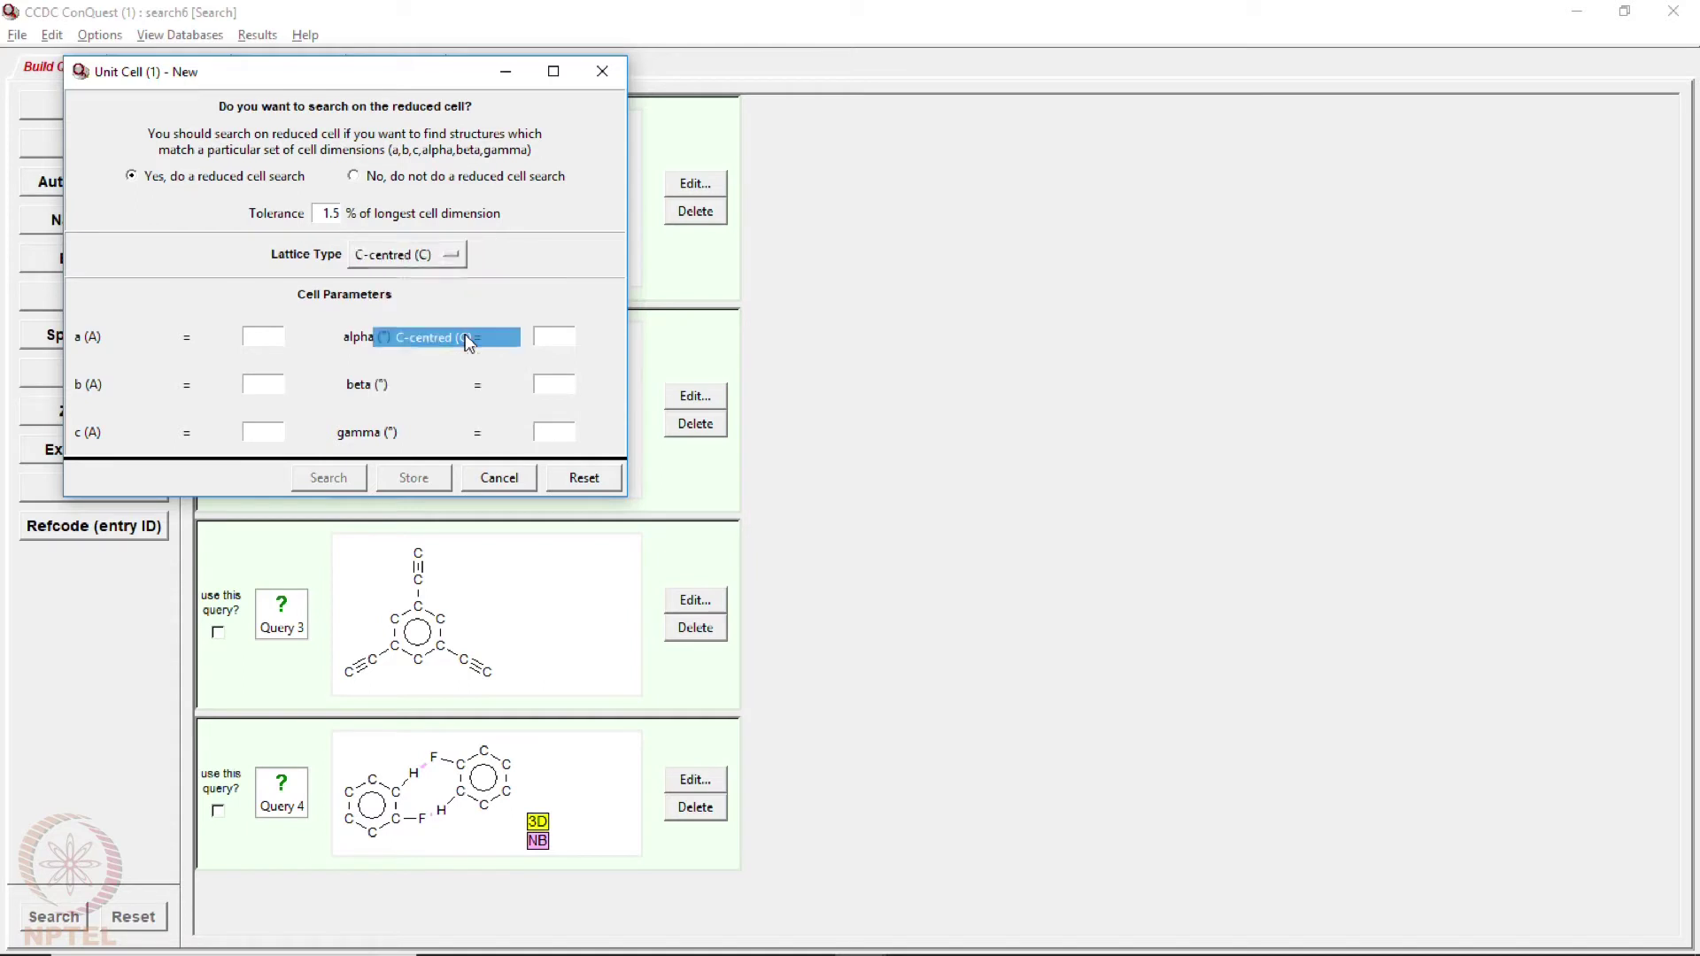
- Set the cell parameters to a 15.25, b 12.35, c 9.54 Å, alpha 90°, beta 127° and gamma 90°
left_click(247, 338)
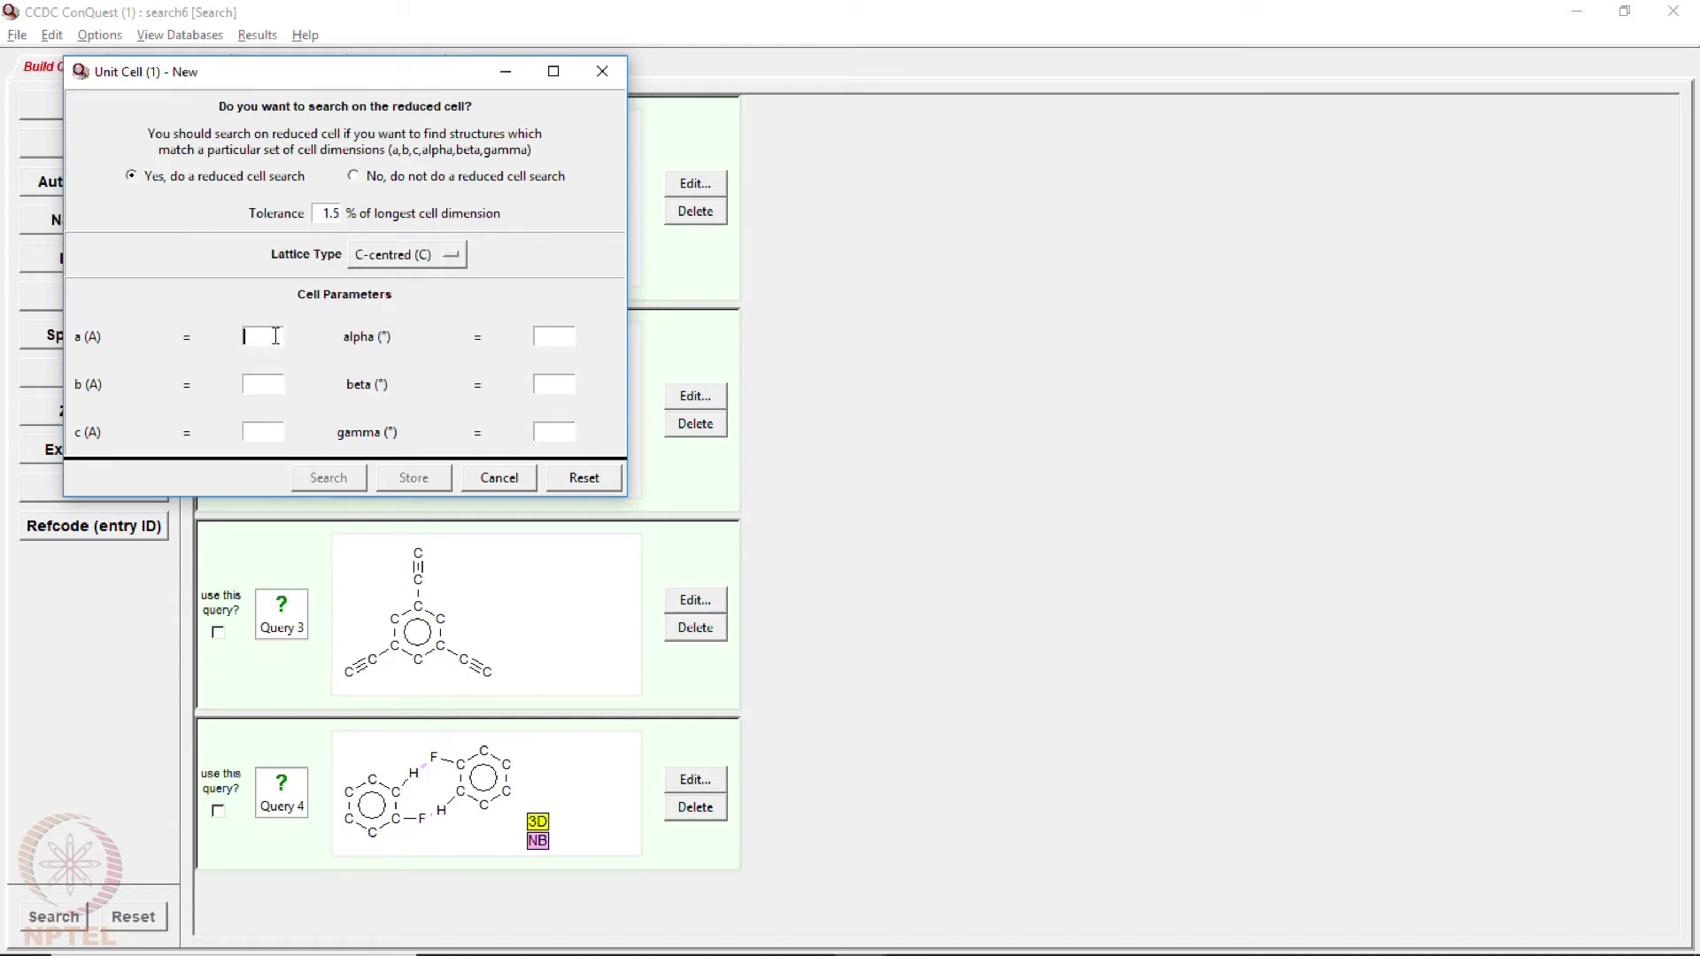
type("15.25")
key("Tab")
type("12.35")
key("Tab")
type("9.5490")
key("Tab")
type("127")
key("Tab")
type("90")
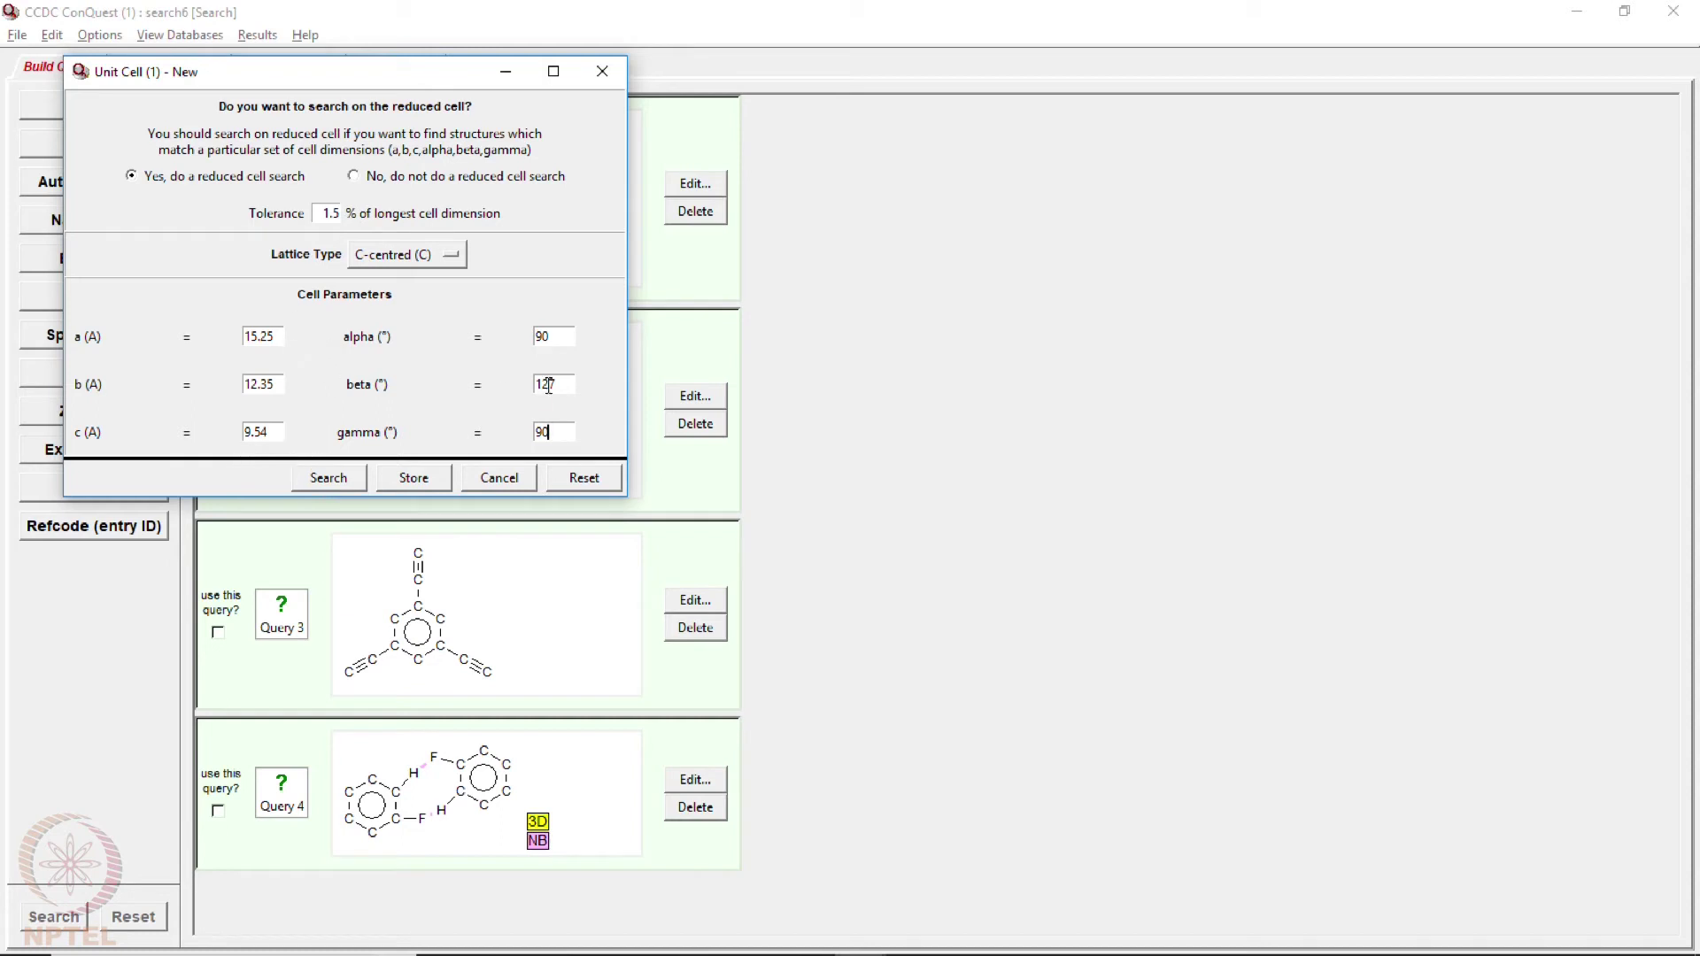
- Run the unit cell search with the R factor, disorder, error, polymer, ion, single-crystal and organics filters off, keeping 3D coordinates determined
left_click(333, 479)
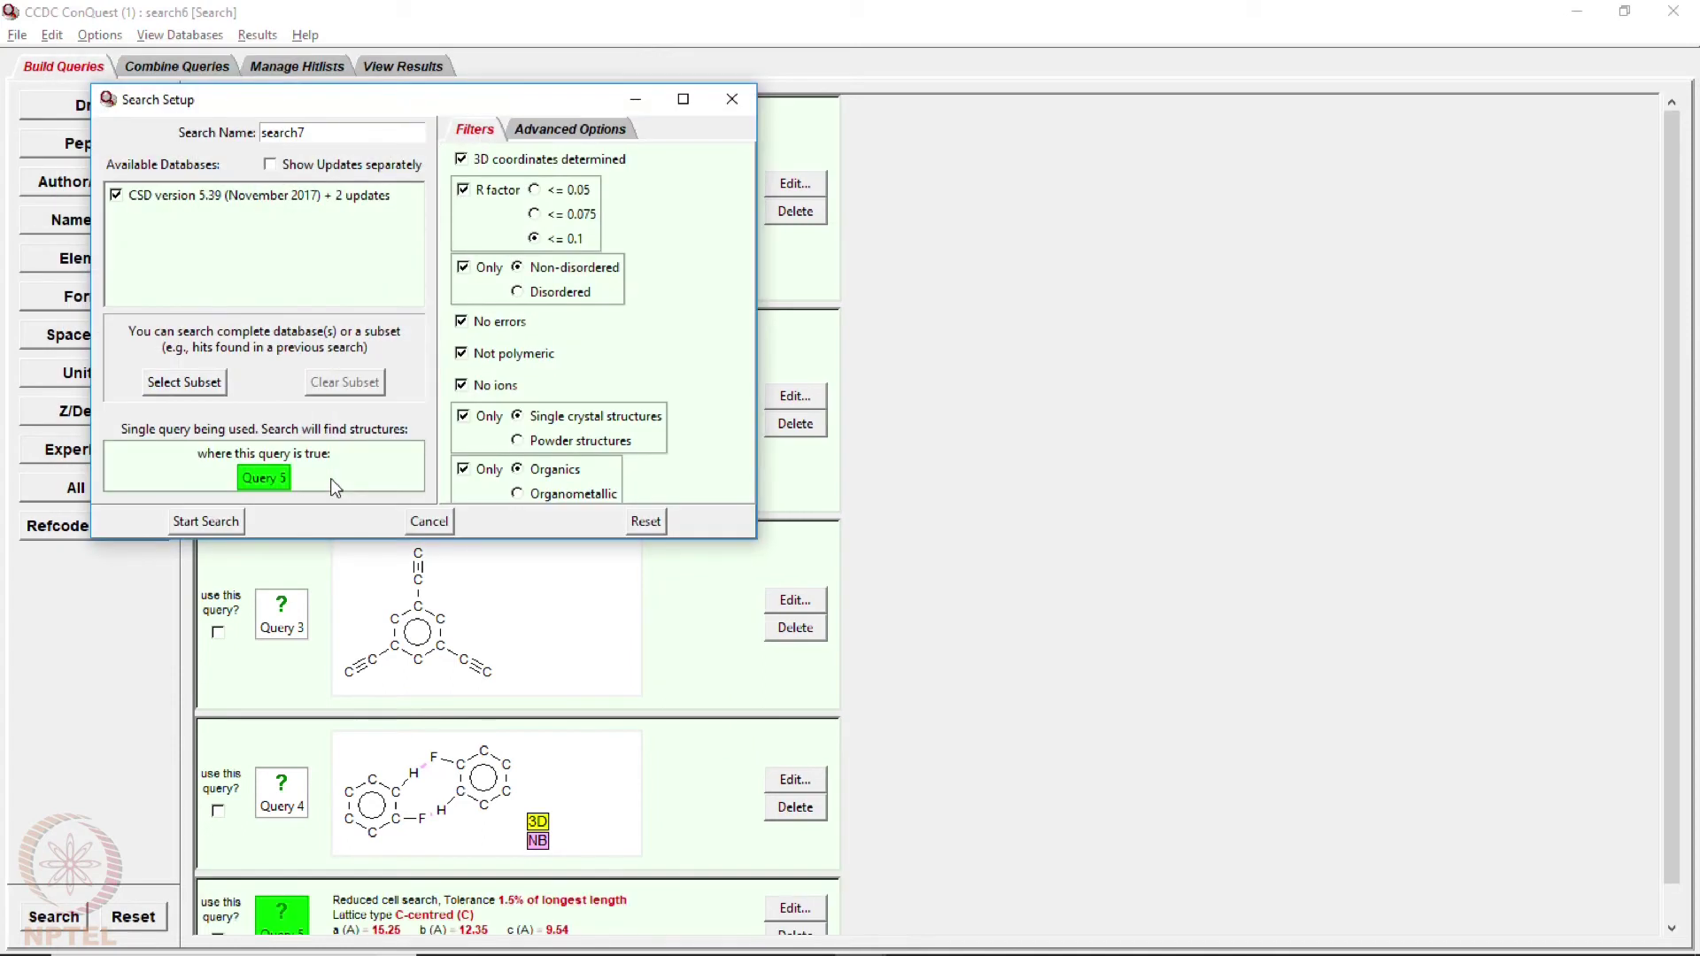
left_click(464, 189)
left_click(463, 267)
left_click(461, 322)
left_click(462, 353)
left_click(461, 385)
left_click(463, 416)
left_click(464, 469)
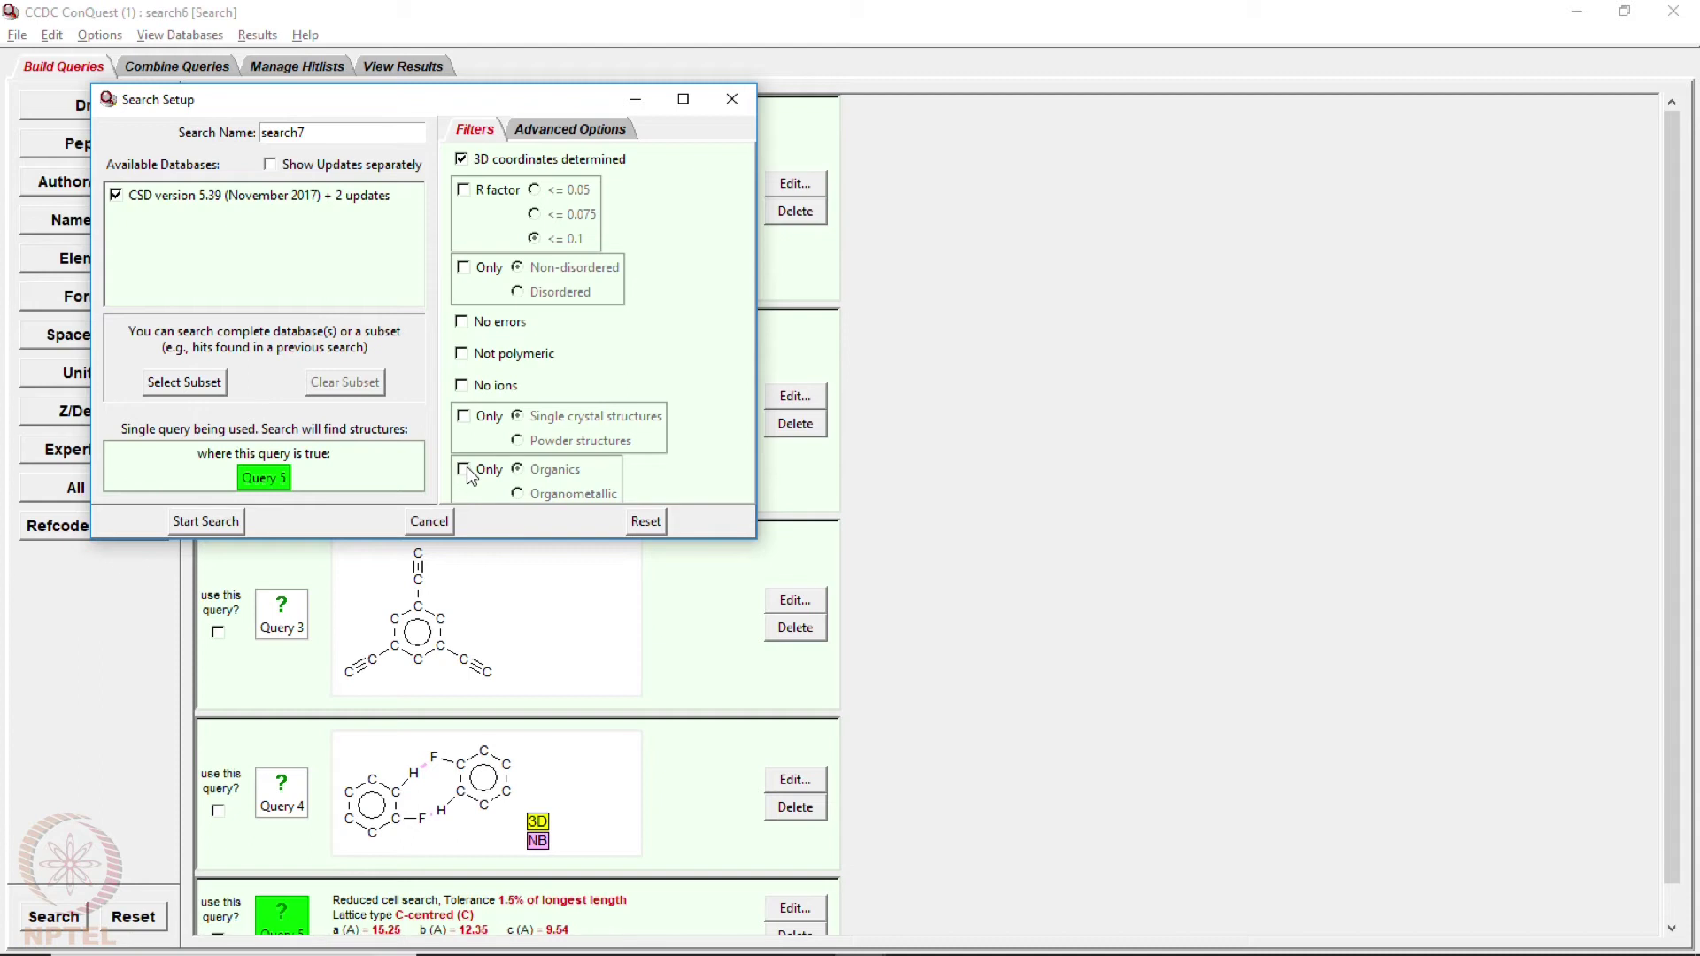
left_click(204, 521)
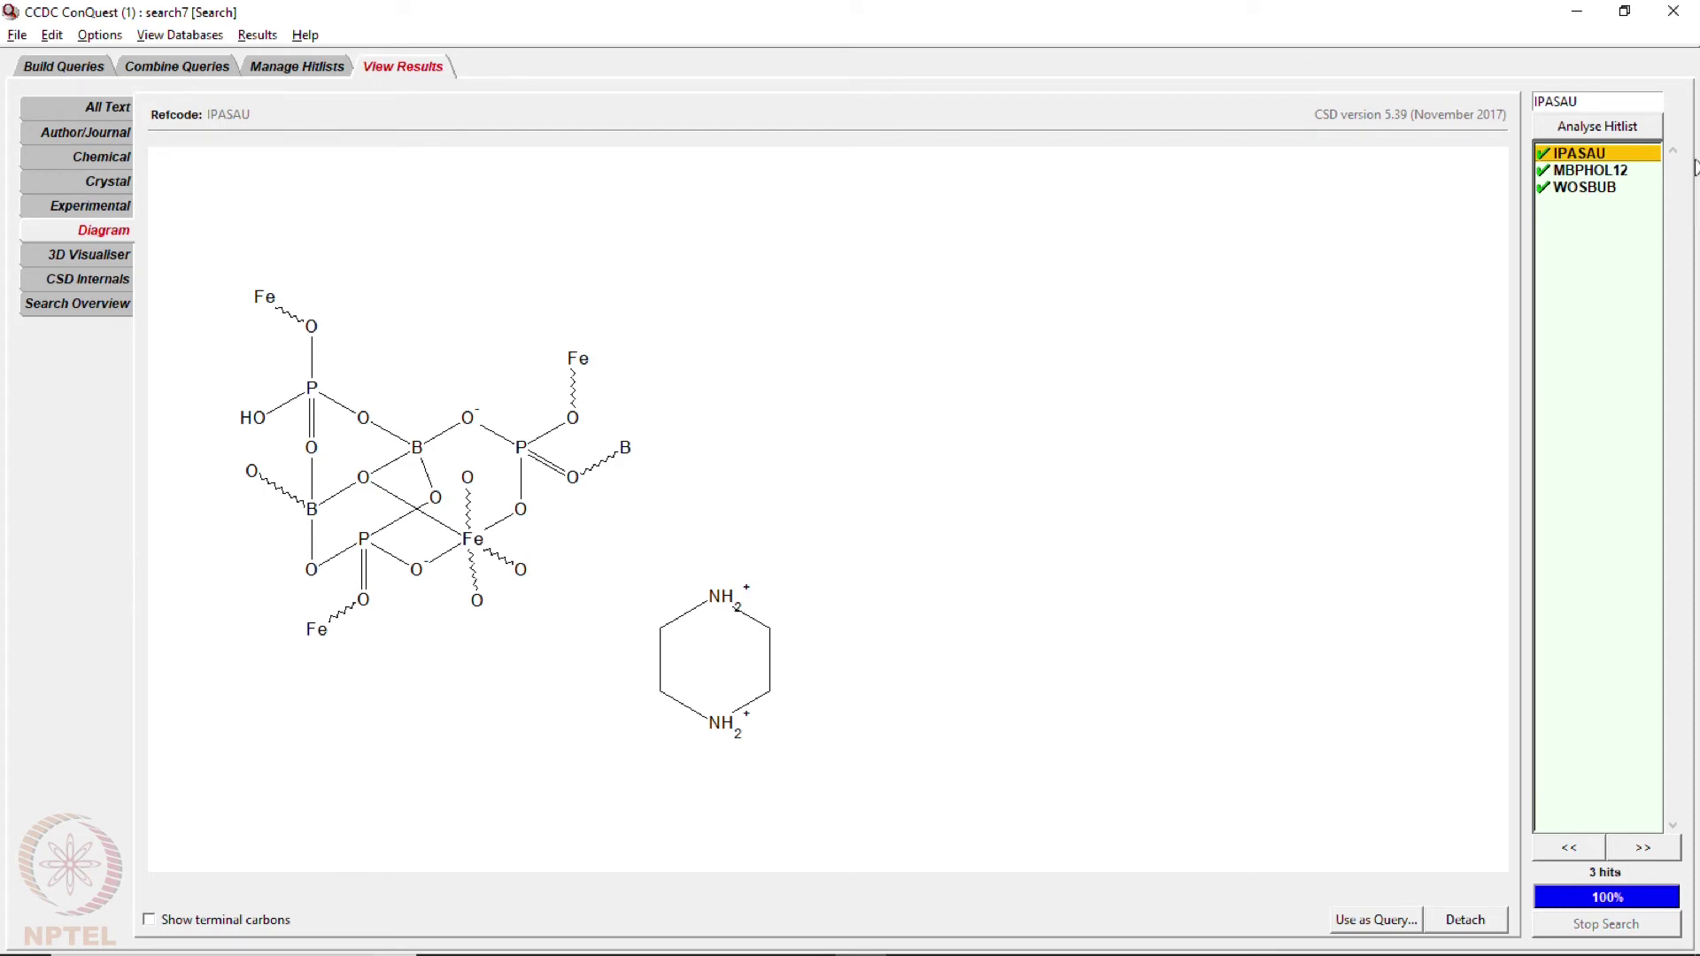
- Review the diagrams of MBPHOL12 and WOSBUB, and read the full text records of WOSBUB, IPASAU and MBPHOL12 for their cell data
left_click(1591, 177)
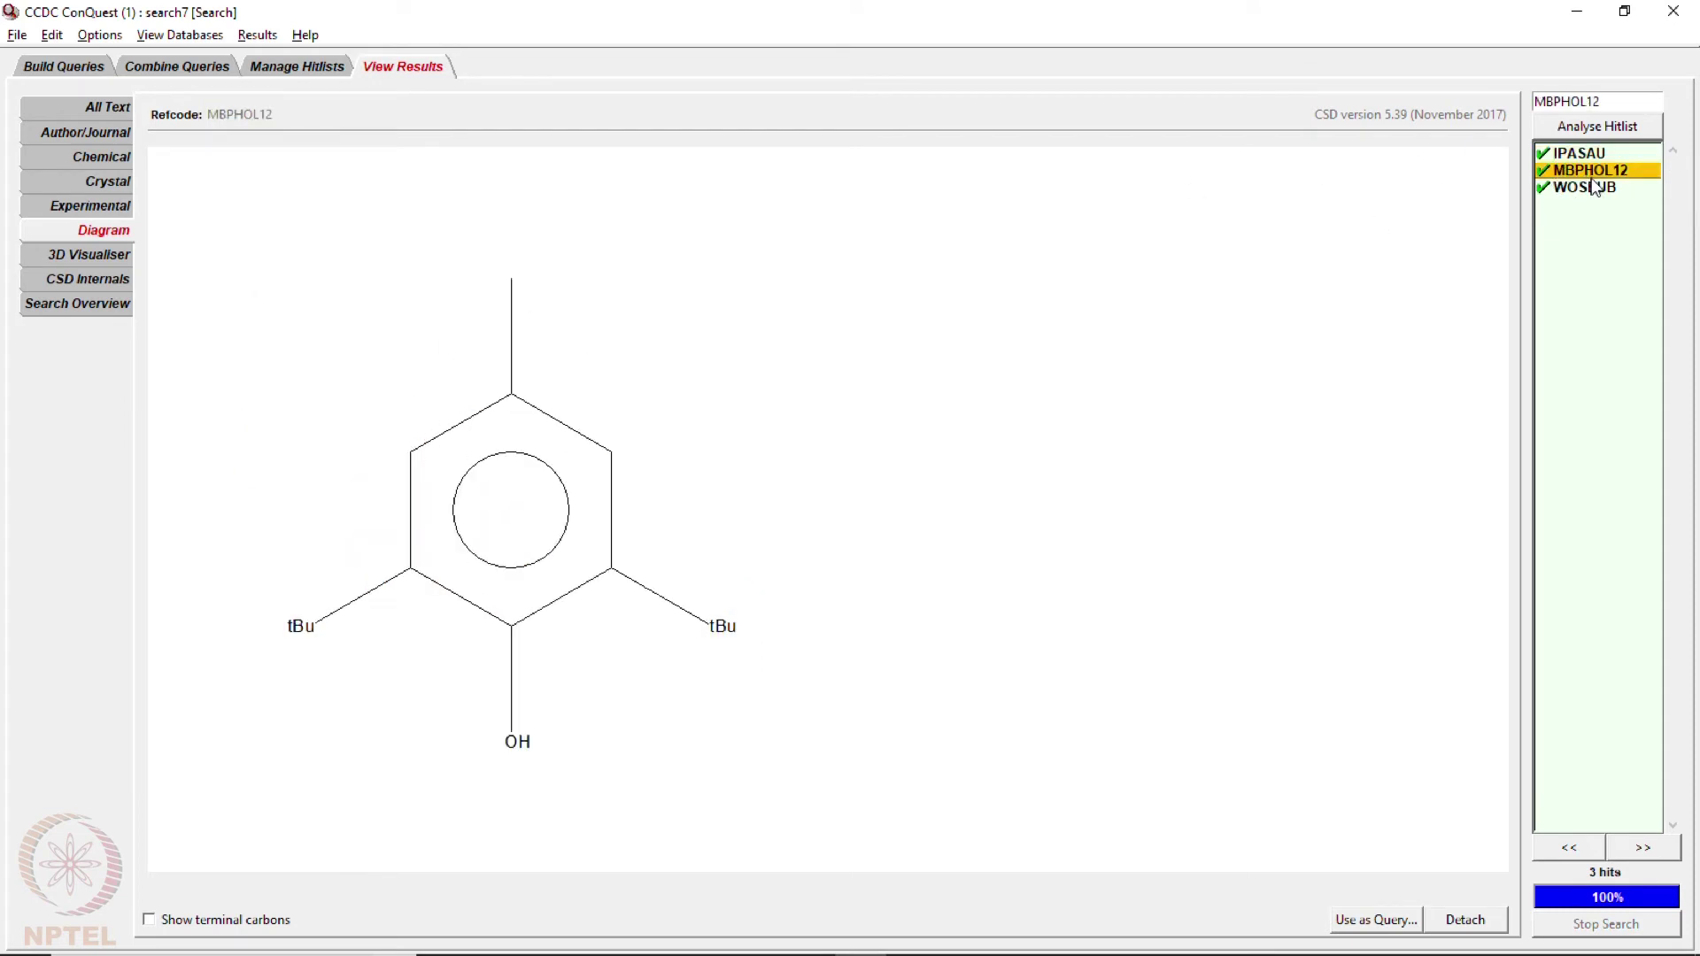
left_click(1594, 186)
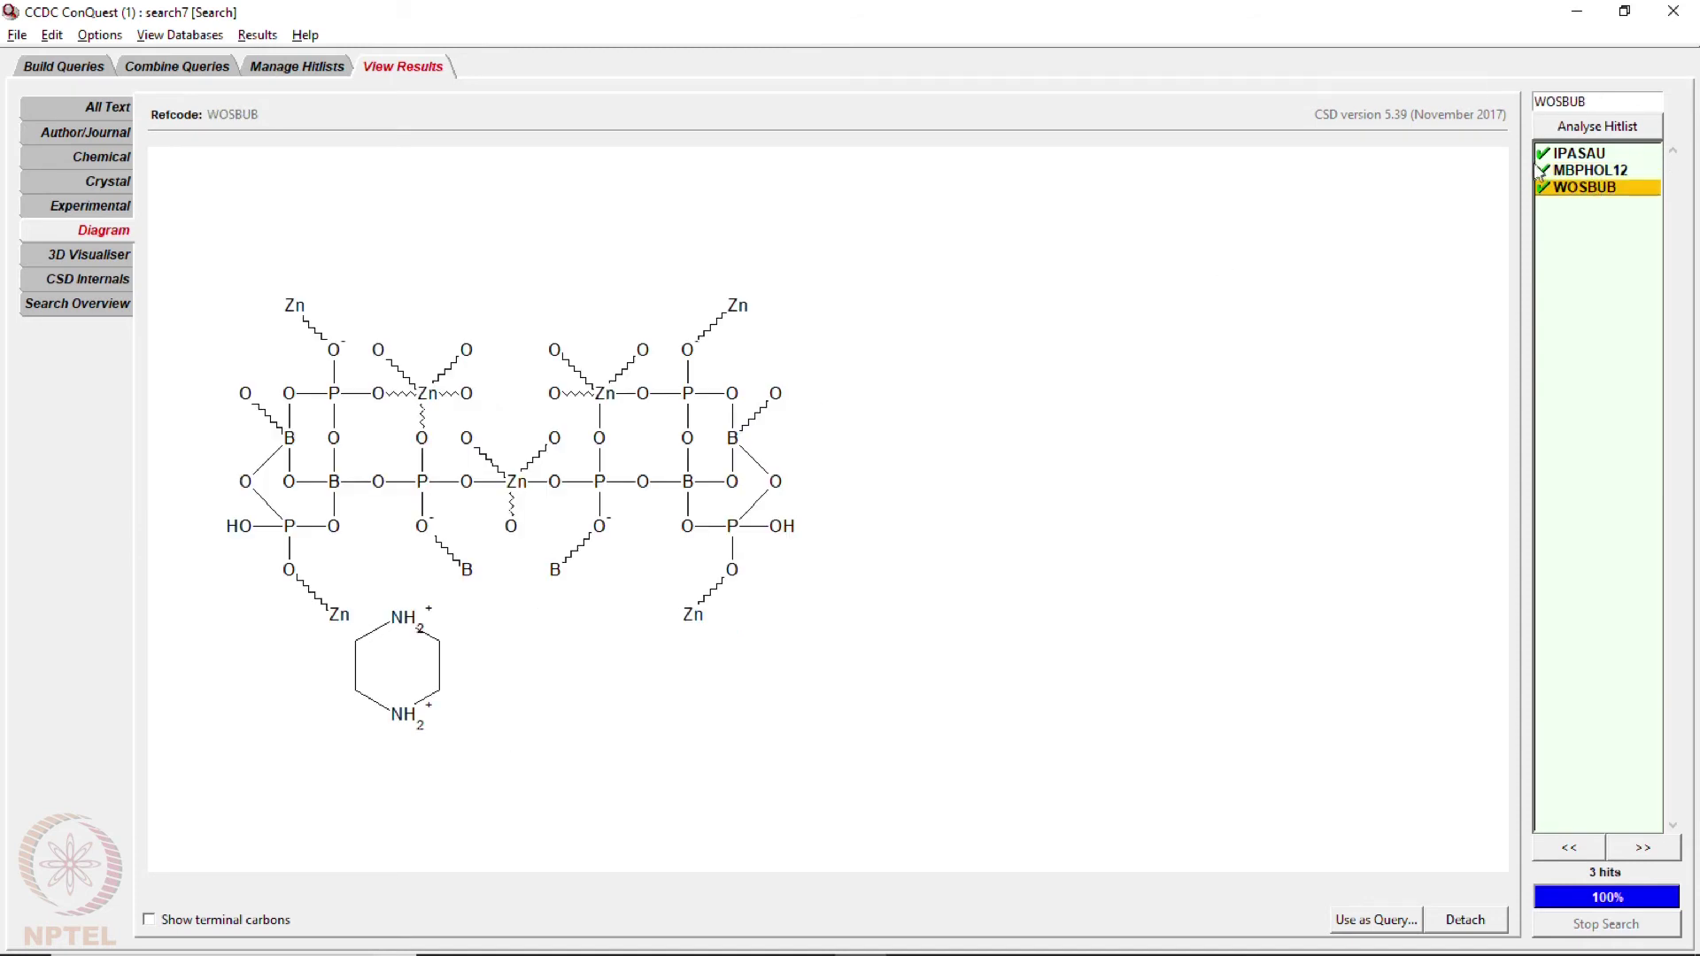
left_click(104, 108)
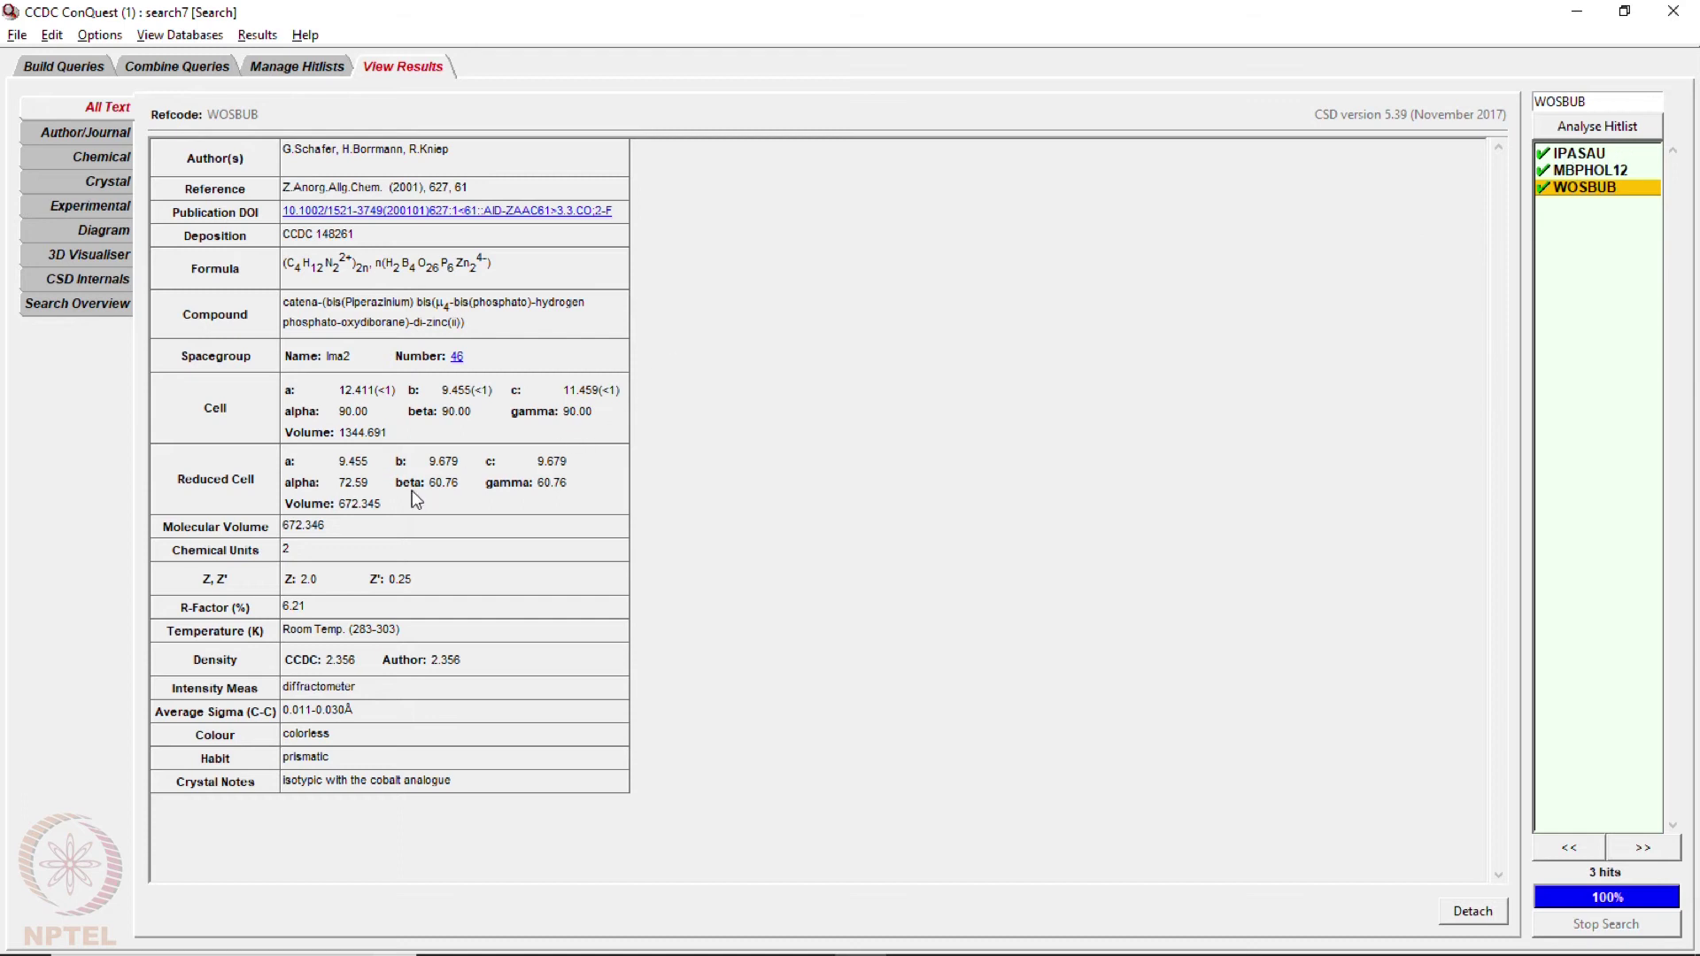
left_click(1560, 154)
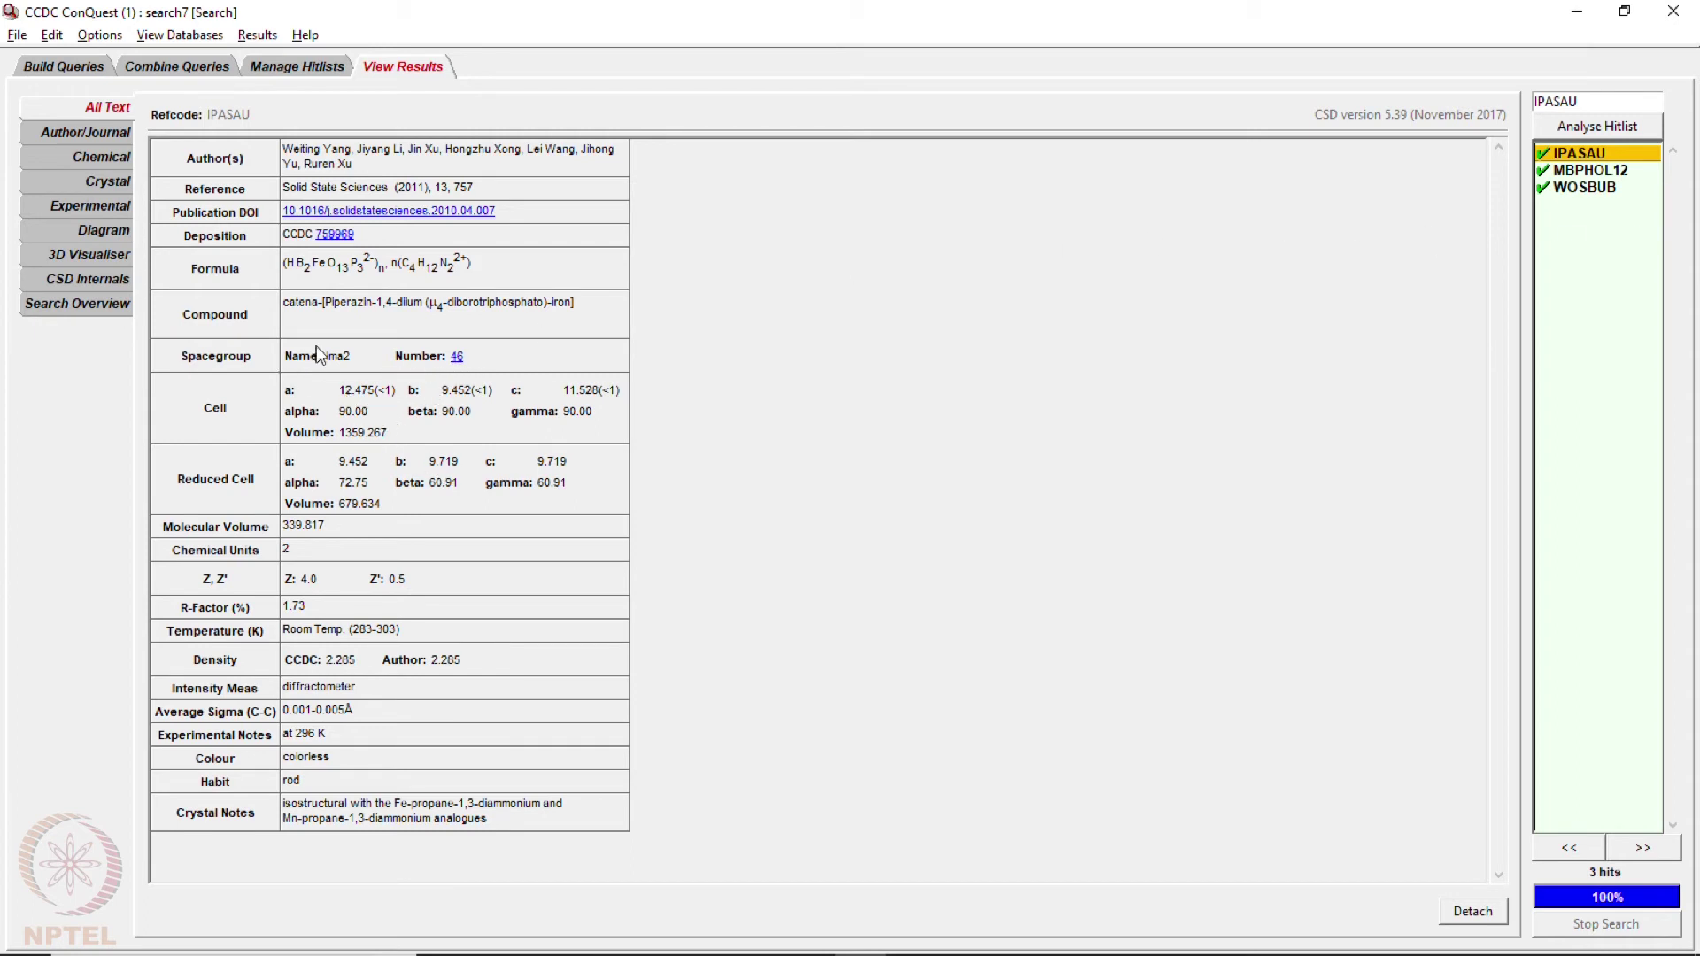
left_click(1589, 170)
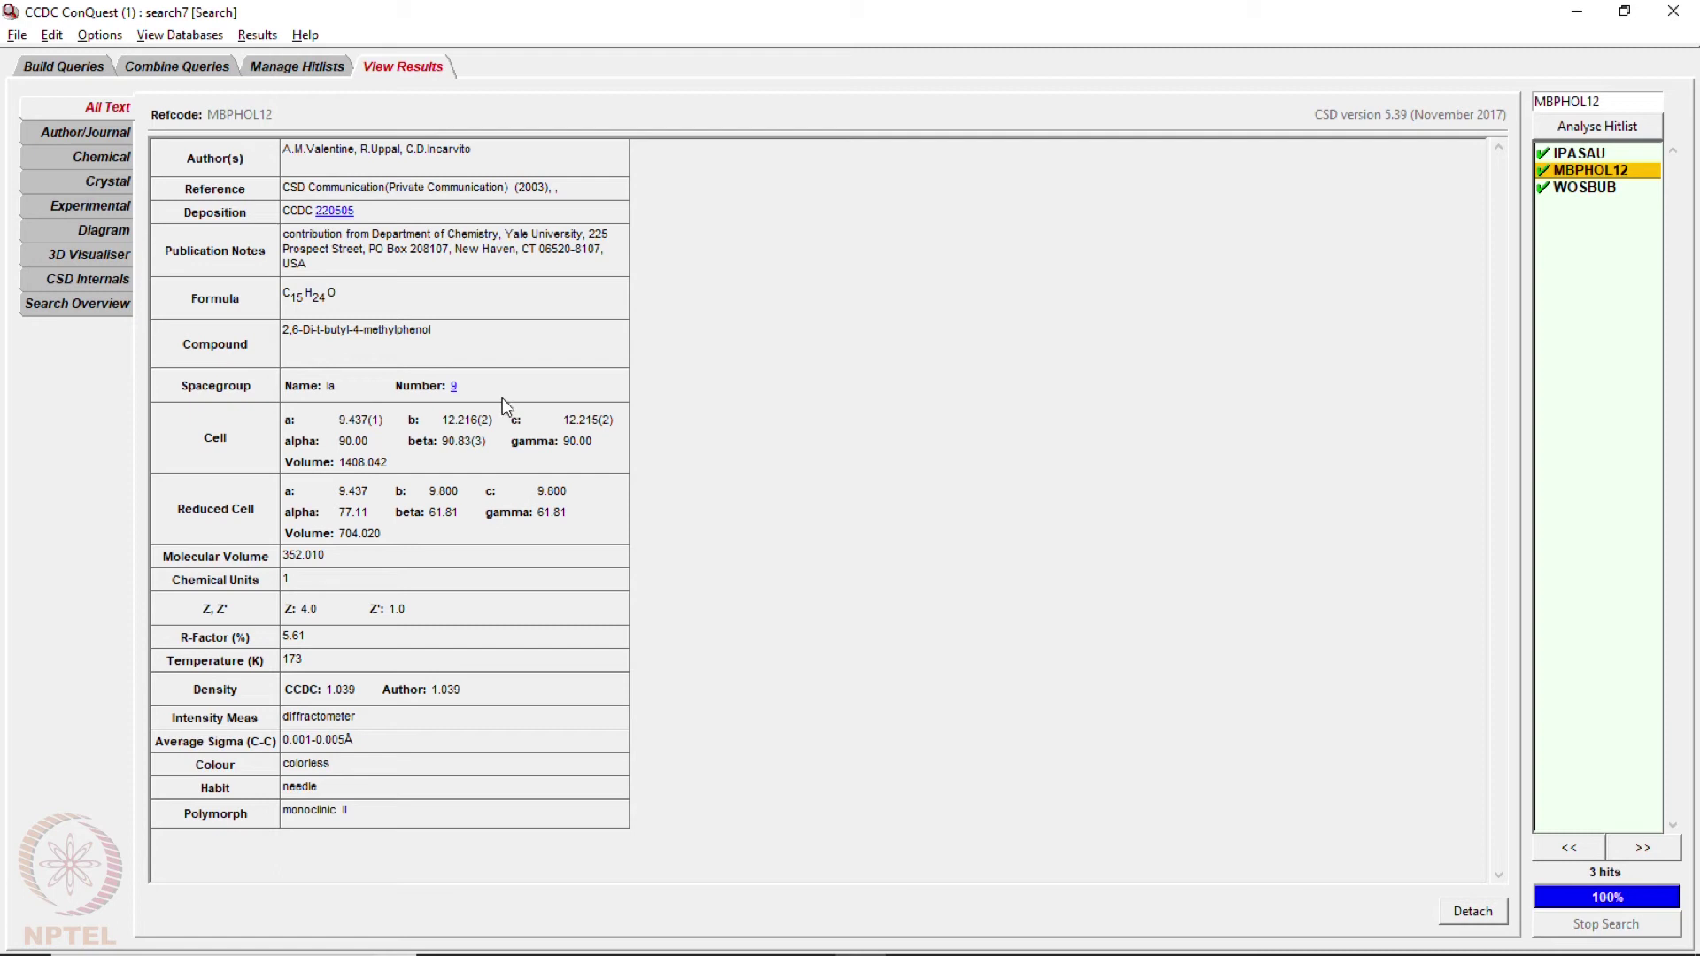
- Return to query building and open a new structure drawing in a maximised window
left_click(70, 71)
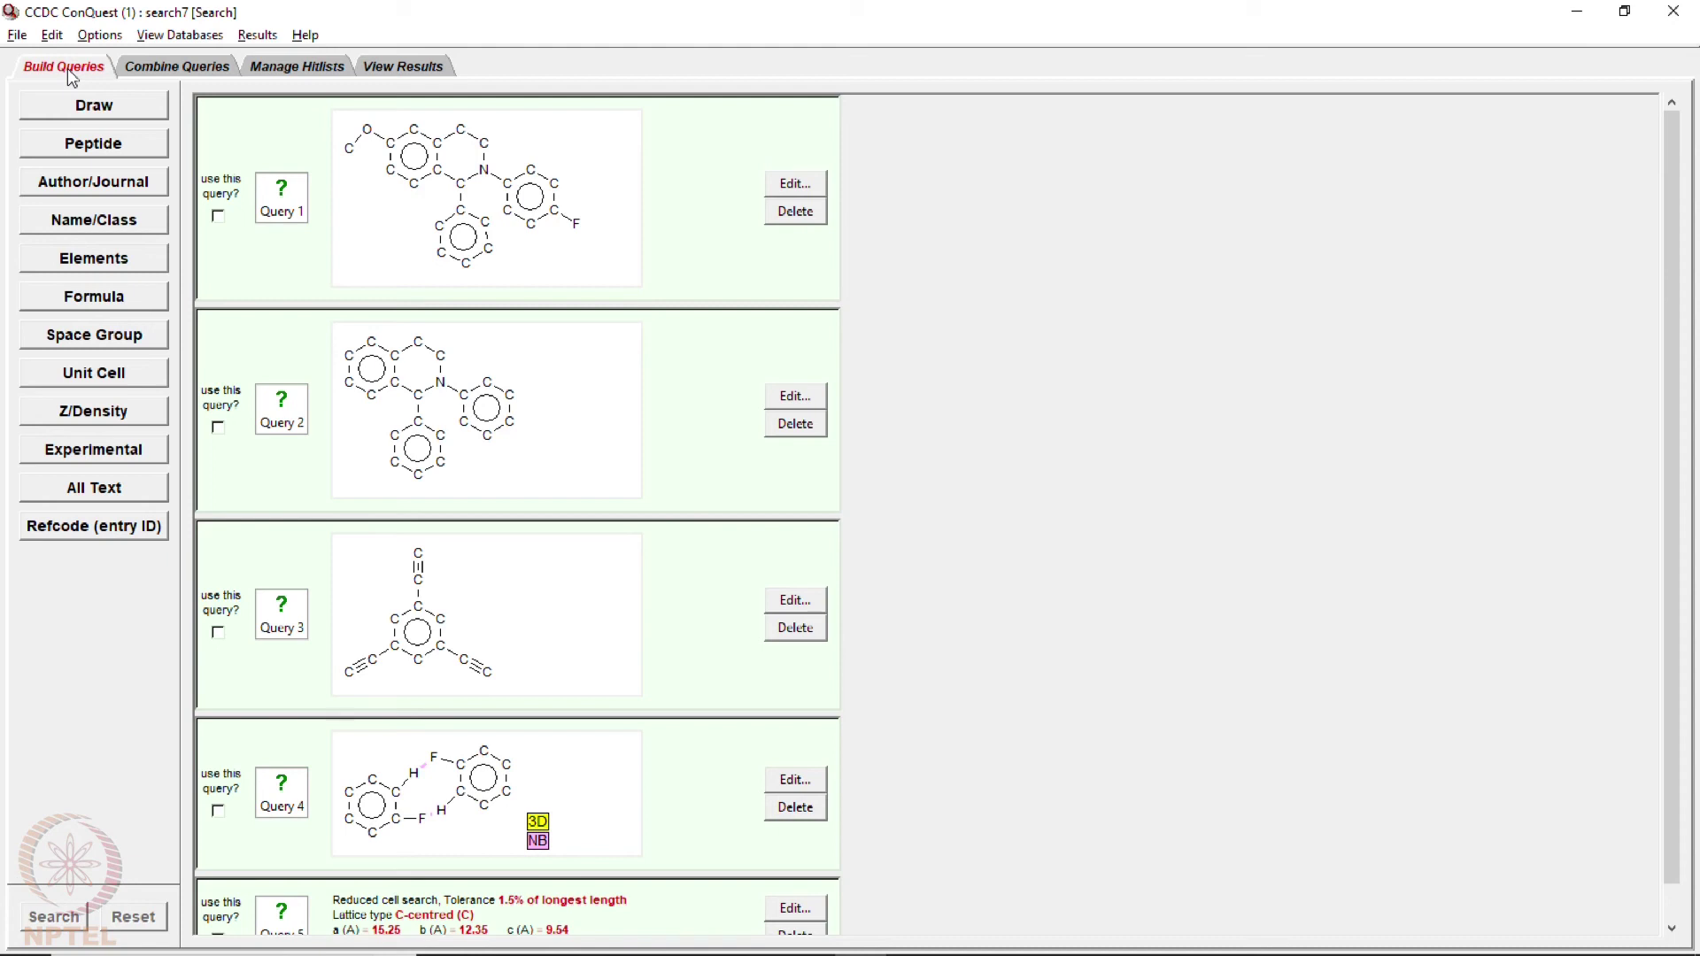
left_click(123, 107)
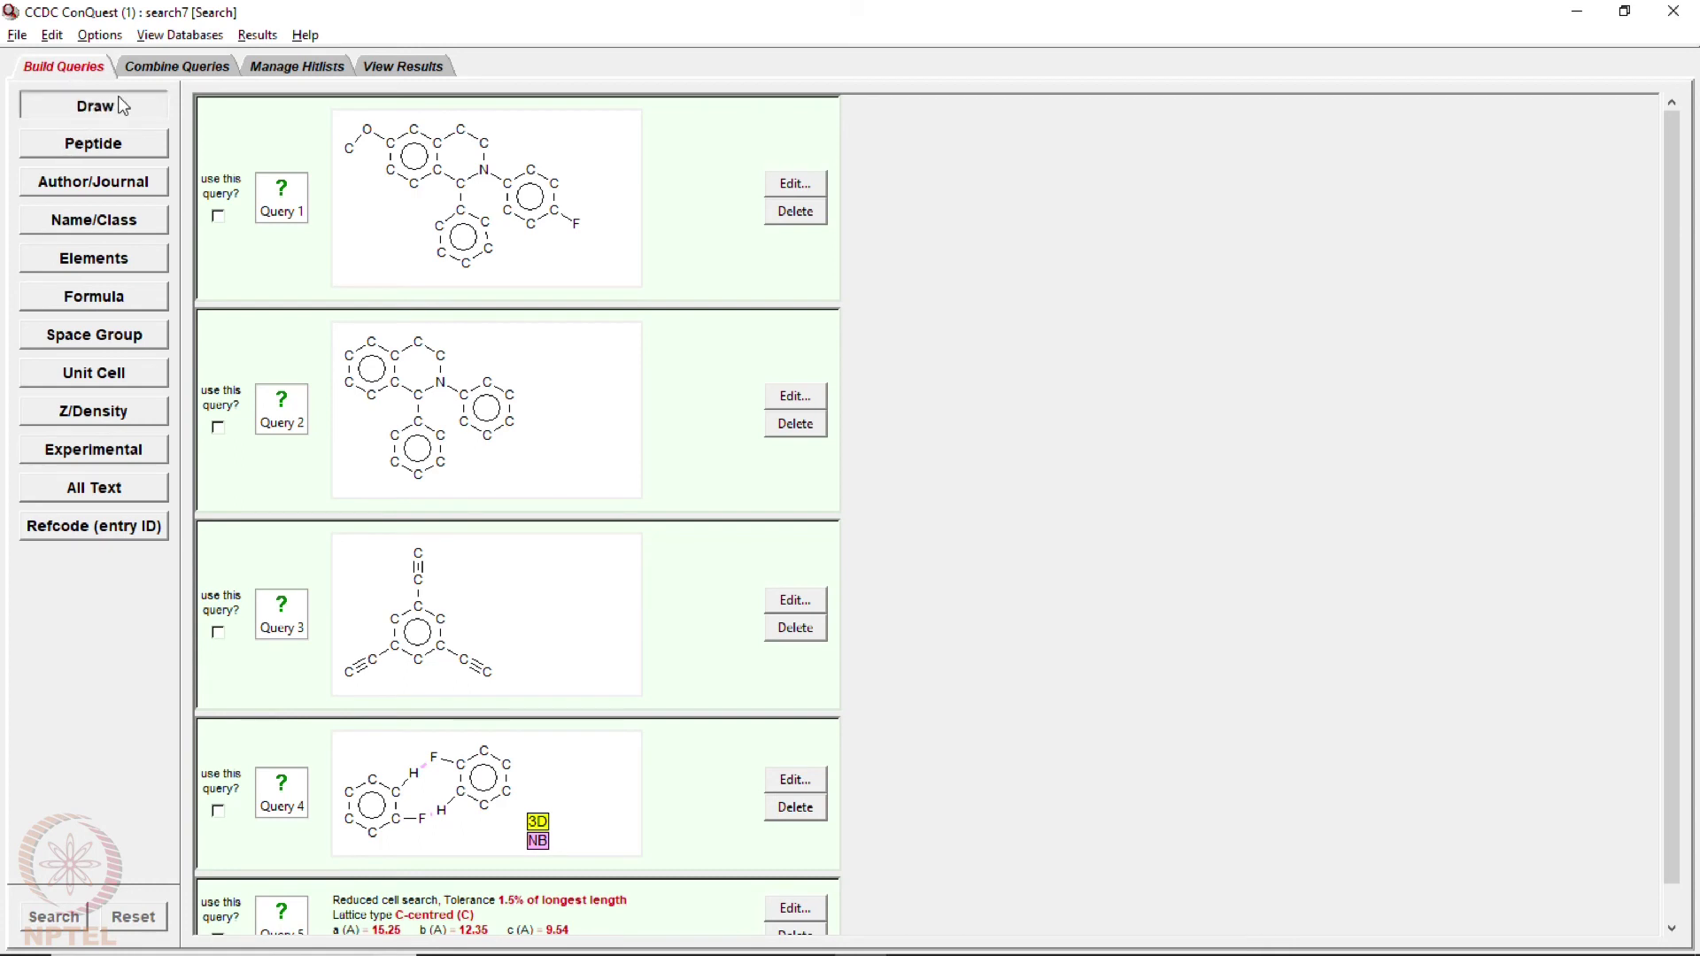
left_click(1687, 69)
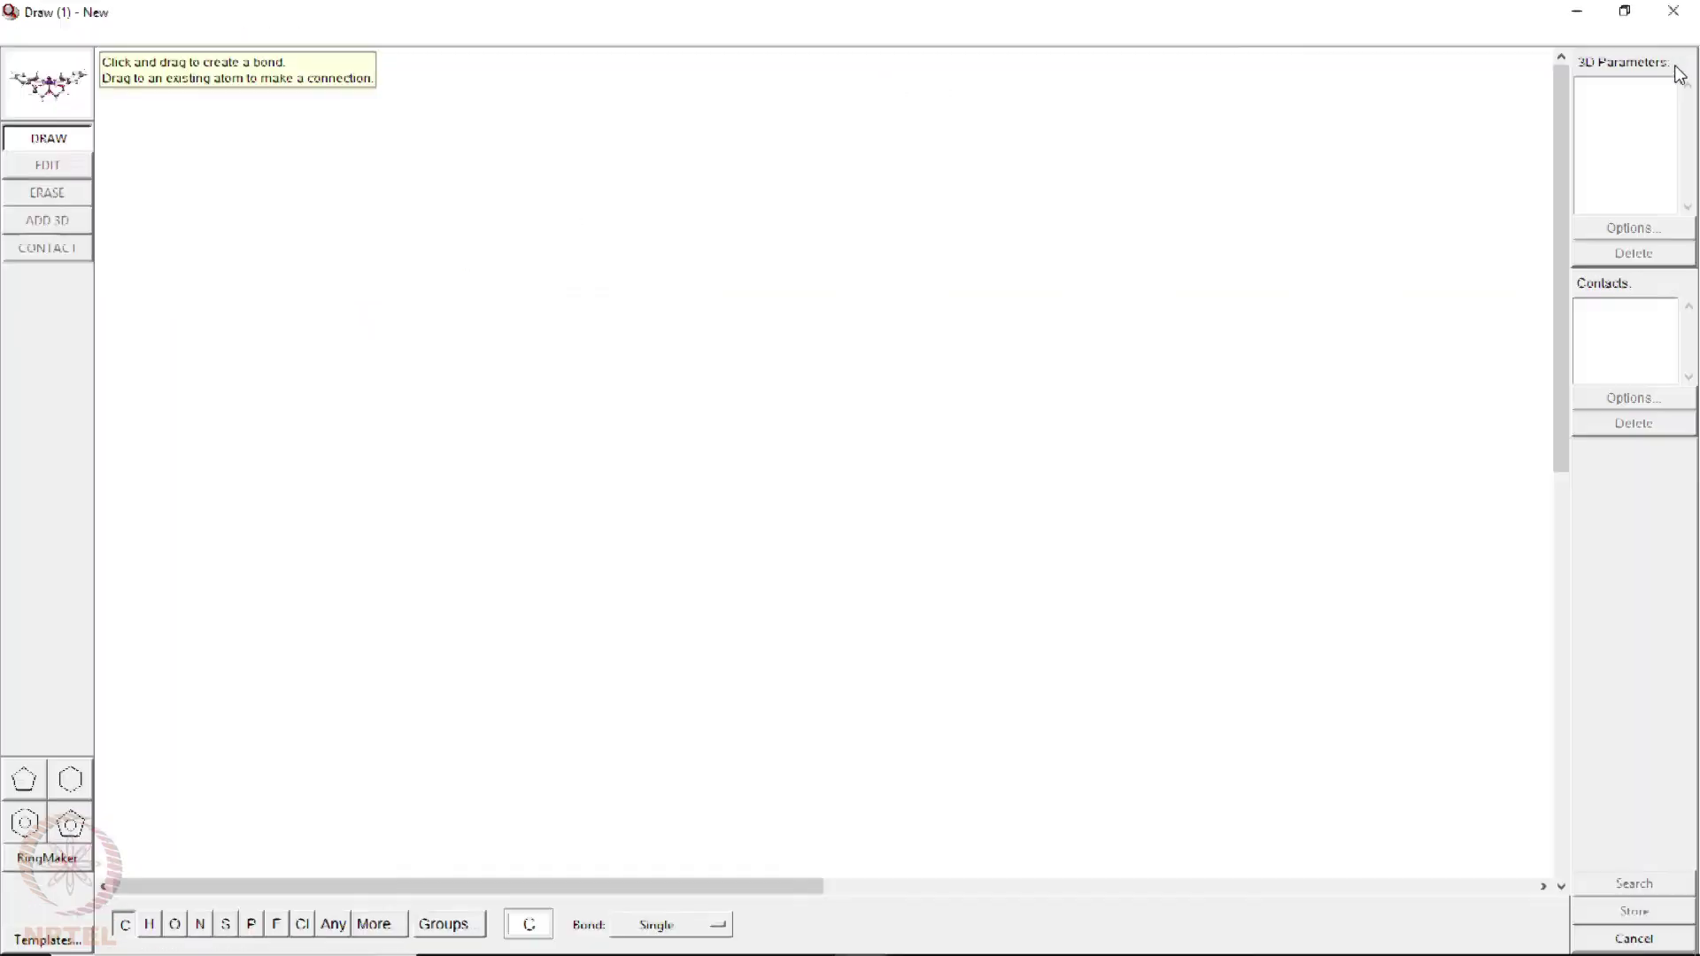